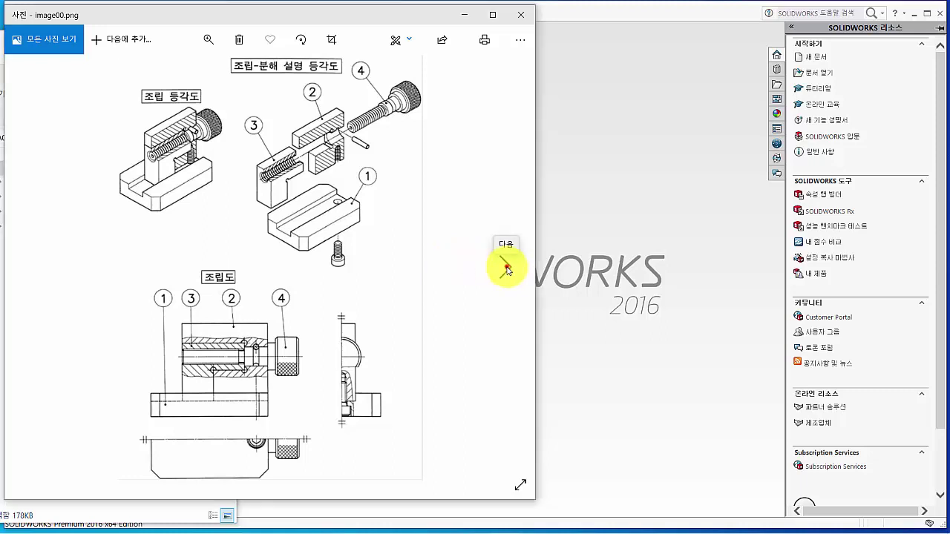
# Examine the assembly drawing and part 1's dimensioned drawing, marking its symmetry line and counterbored hole section.
pyautogui.click(507, 268)
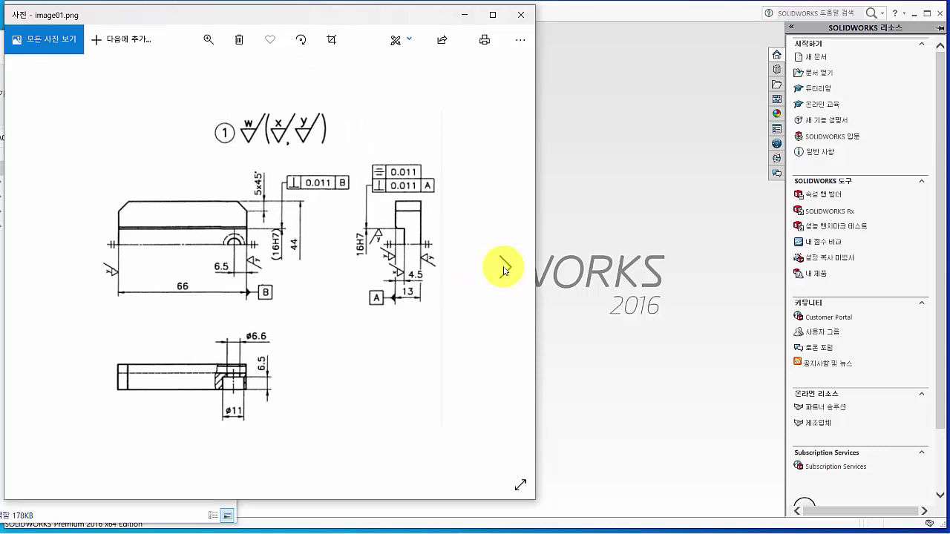
pyautogui.click(35, 268)
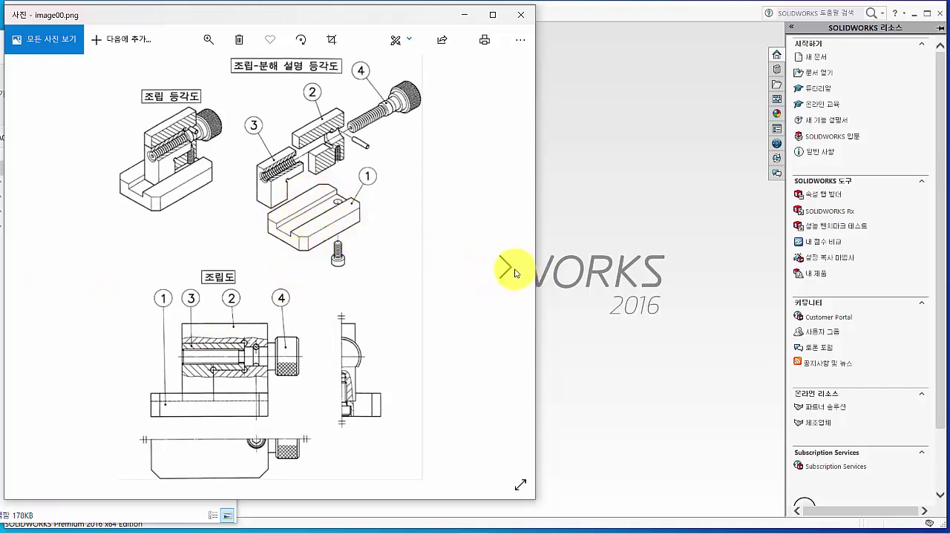
pyautogui.click(508, 268)
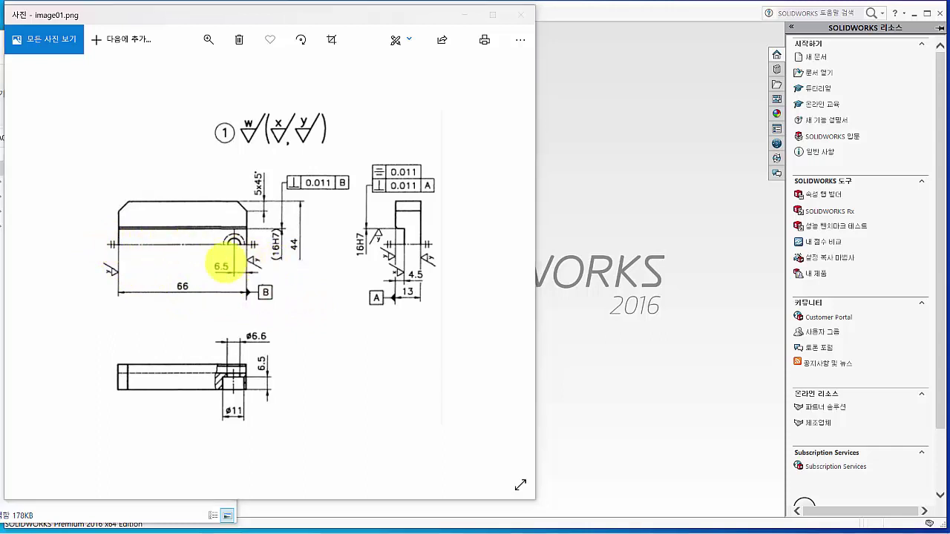
pyautogui.moveTo(99, 246); pyautogui.dragTo(268, 246)
pyautogui.keyDown('ctrl'); pyautogui.moveTo(103, 237); pyautogui.dragTo(120, 256); pyautogui.keyUp('ctrl')
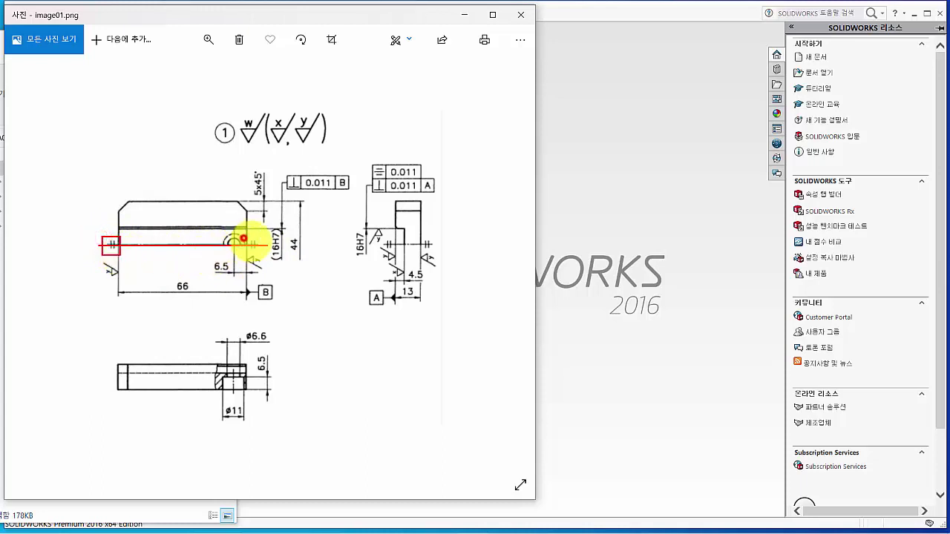
pyautogui.keyDown('ctrl'); pyautogui.moveTo(243, 238); pyautogui.dragTo(262, 250); pyautogui.keyUp('ctrl')
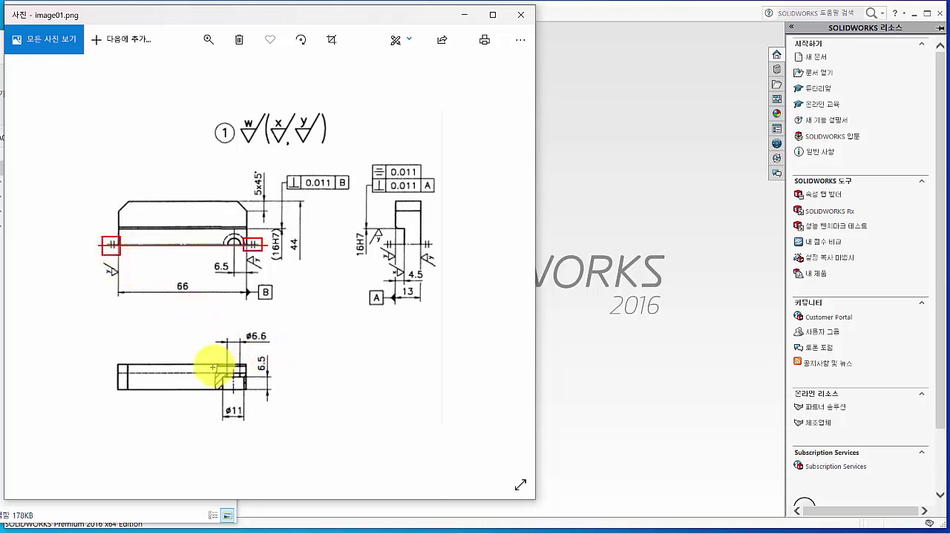
pyautogui.moveTo(215, 356); pyautogui.dragTo(253, 398)
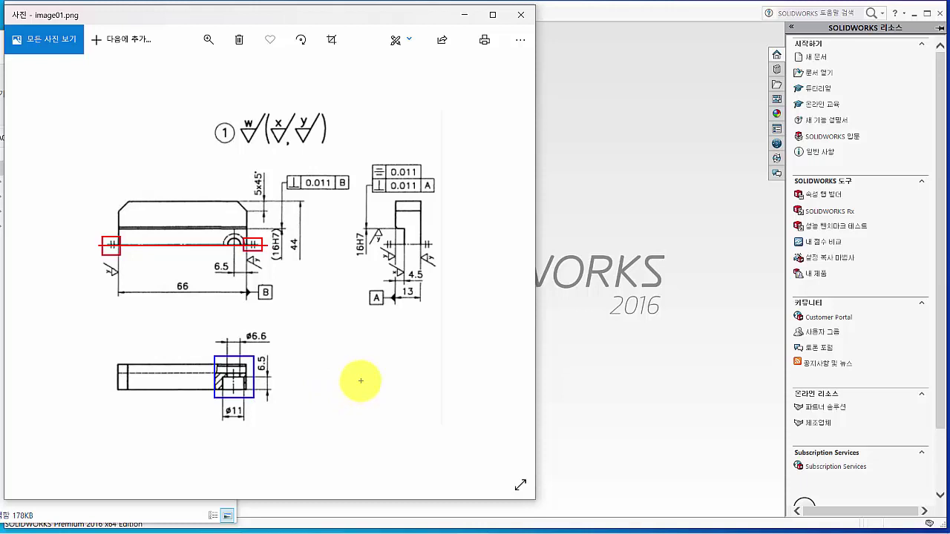
pyautogui.press('Escape')
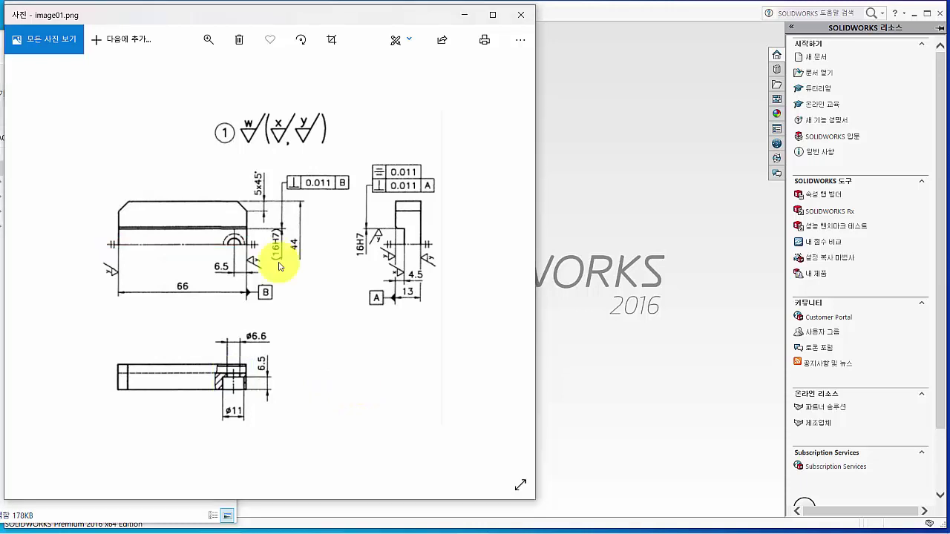
# Switch to SOLIDWORKS and create a new part document.
pyautogui.click(625, 116)
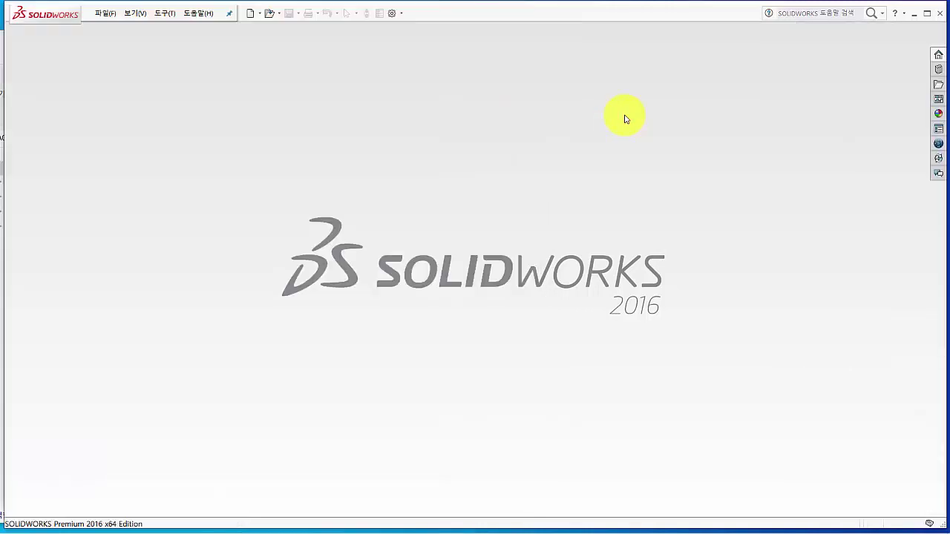
pyautogui.click(249, 13)
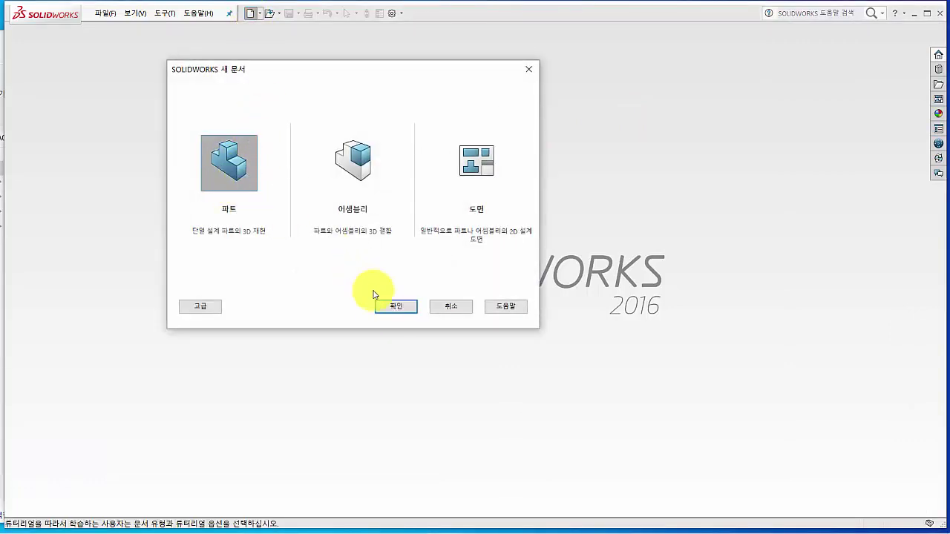
pyautogui.click(387, 307)
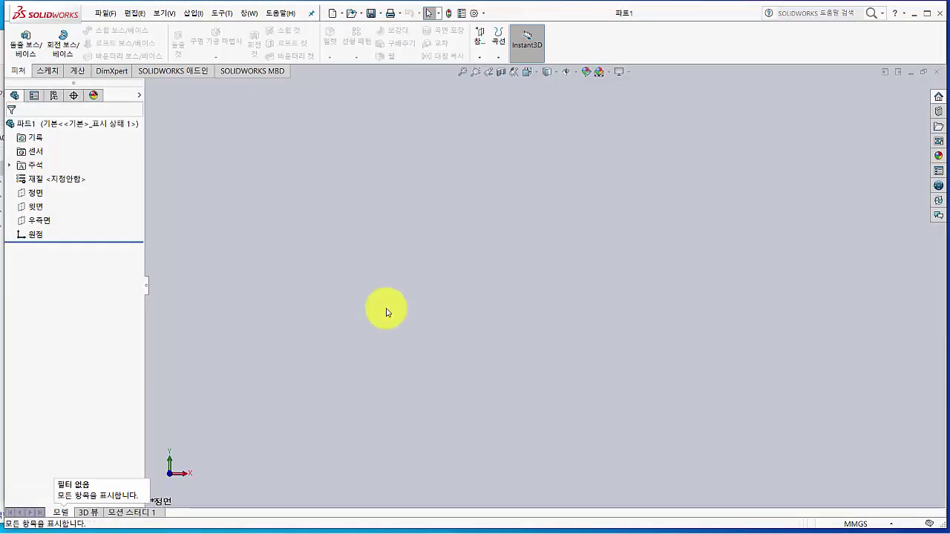
# Sketch a corner rectangle about 91 mm wide on the Top plane, starting at the origin.
pyautogui.click(37, 209)
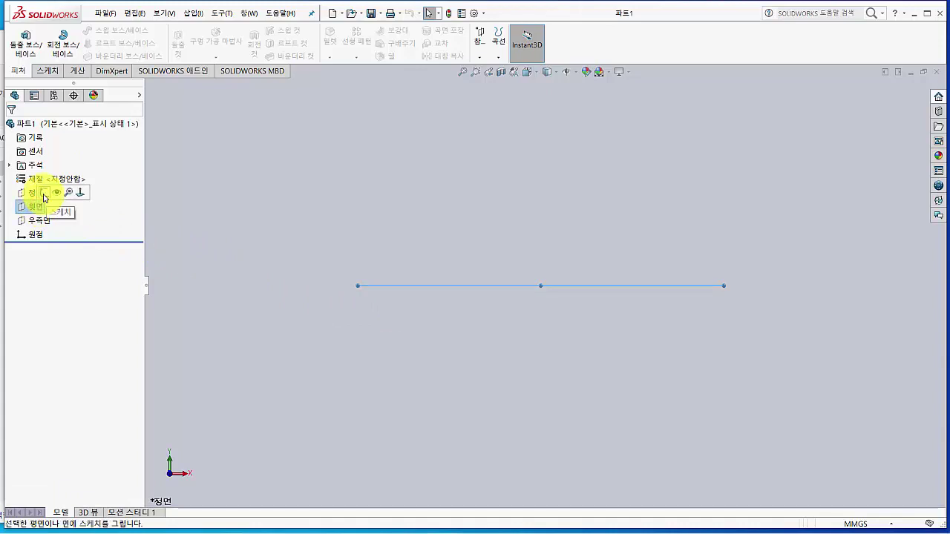
pyautogui.click(45, 194)
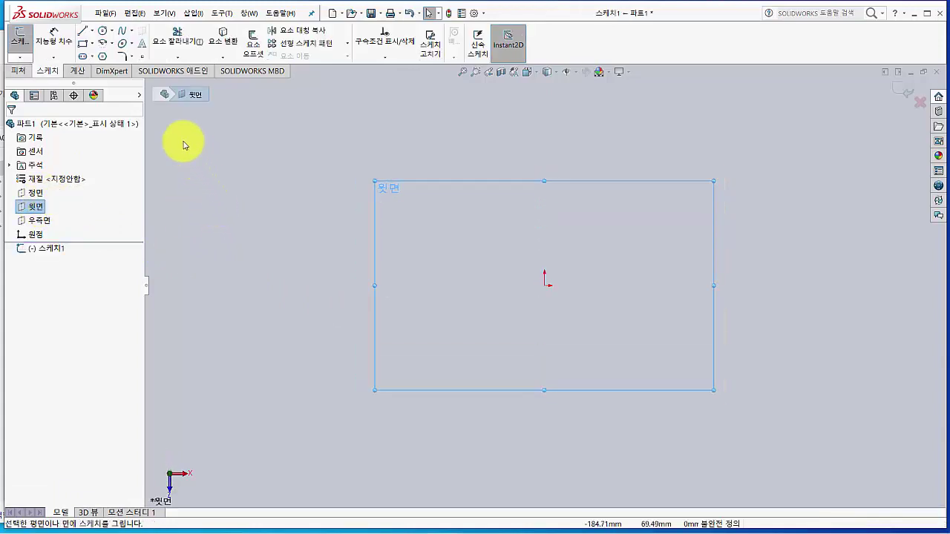
pyautogui.click(82, 46)
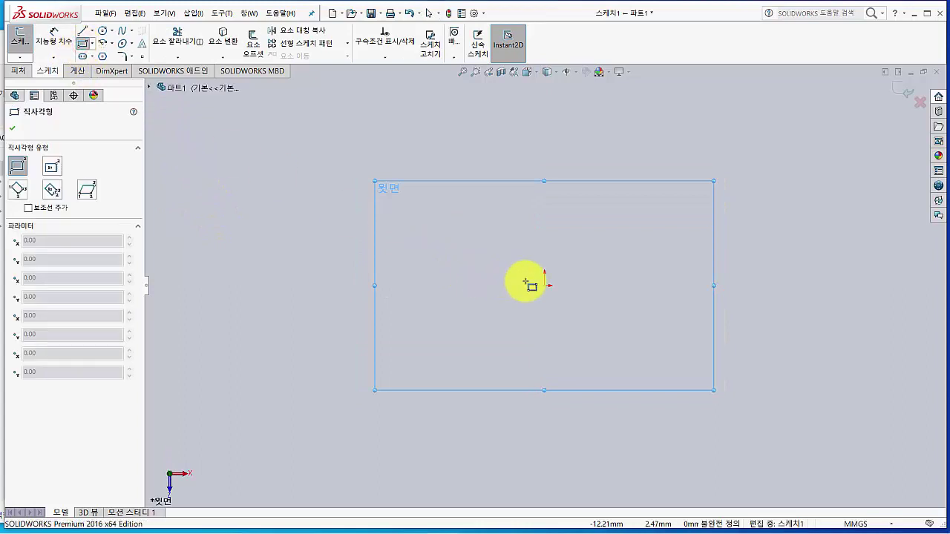
pyautogui.moveTo(546, 287); pyautogui.dragTo(717, 179)
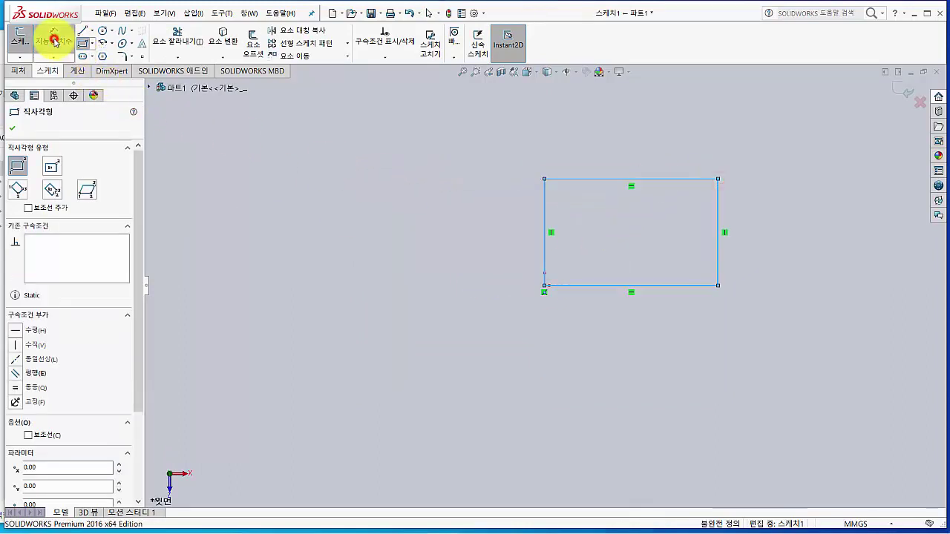
# Dimension the rectangle 66 mm wide and 44 mm high, and exit the sketch.
pyautogui.click(53, 37)
pyautogui.click(545, 206)
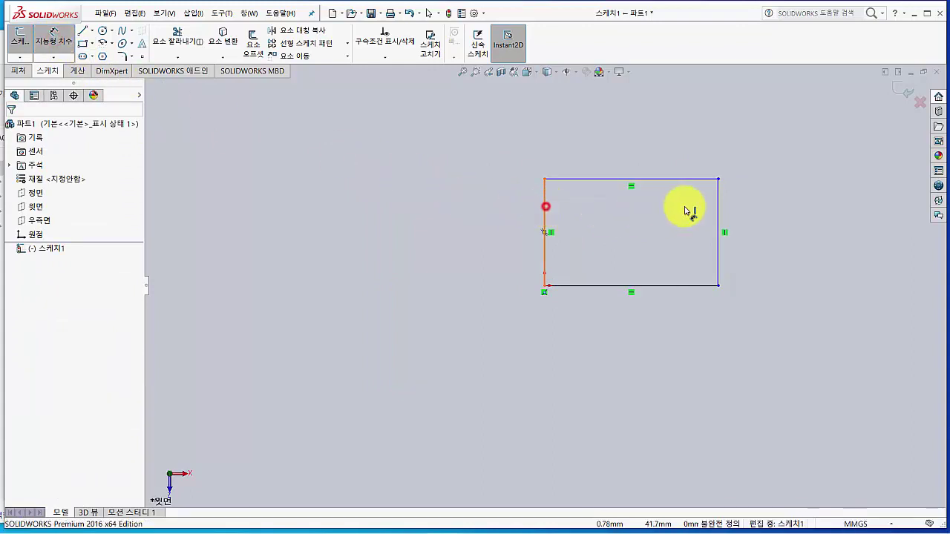
pyautogui.click(717, 209)
pyautogui.click(645, 159)
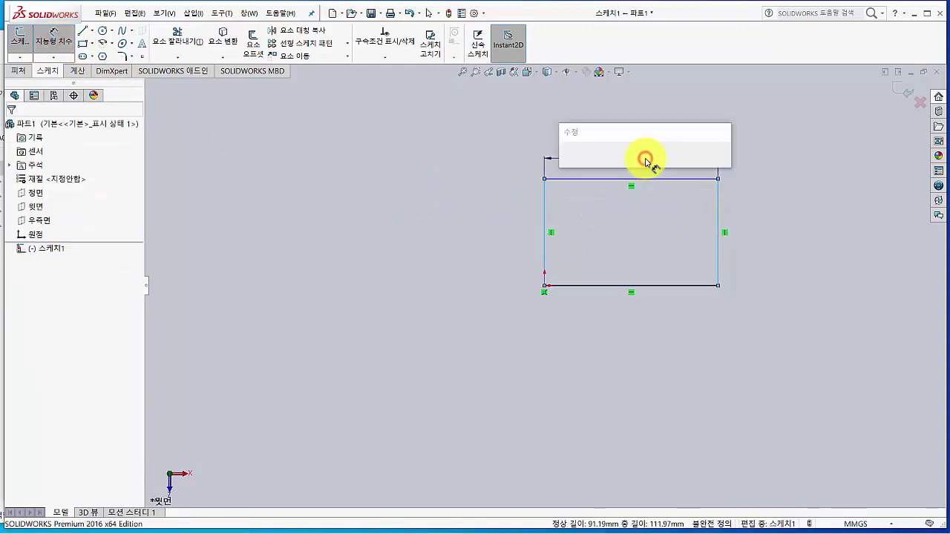
pyautogui.write('66')
pyautogui.press('Return')
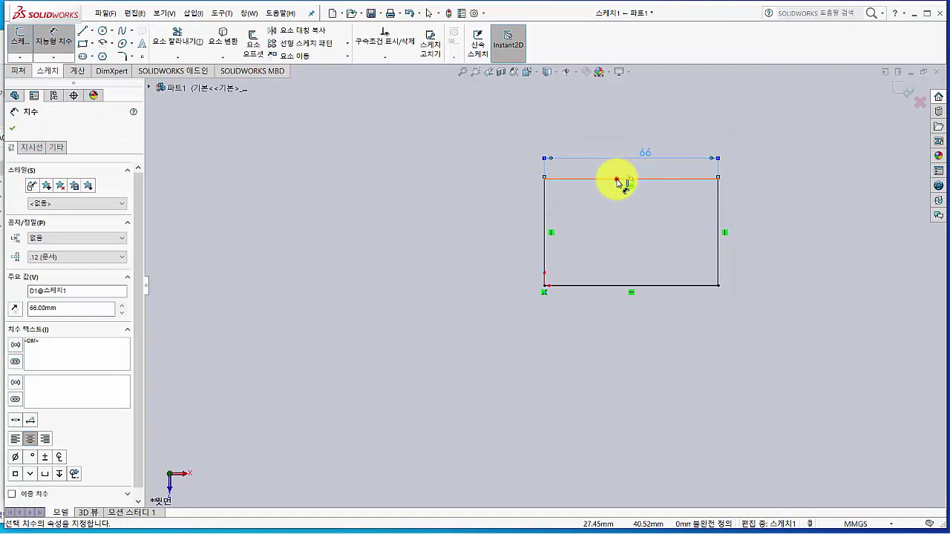
pyautogui.click(613, 285)
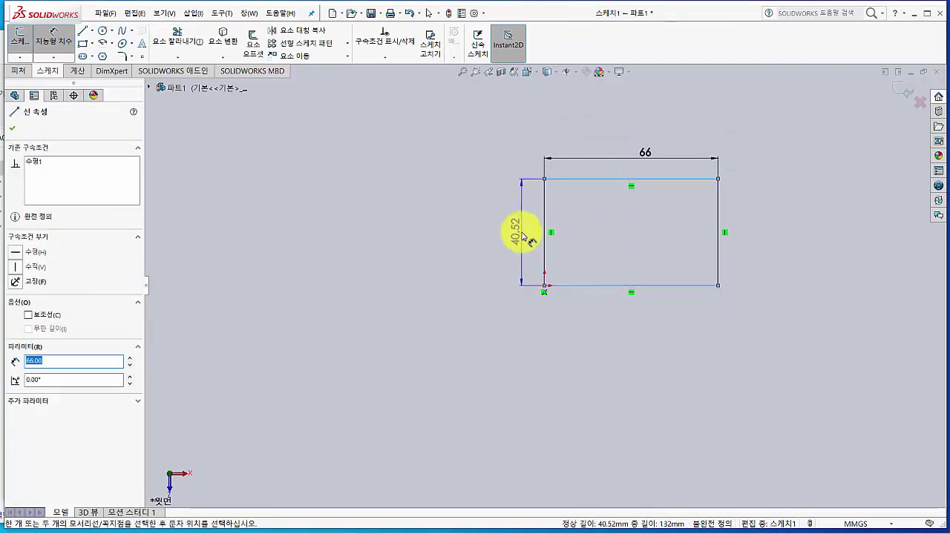
pyautogui.click(523, 236)
pyautogui.write('44')
pyautogui.press('Return')
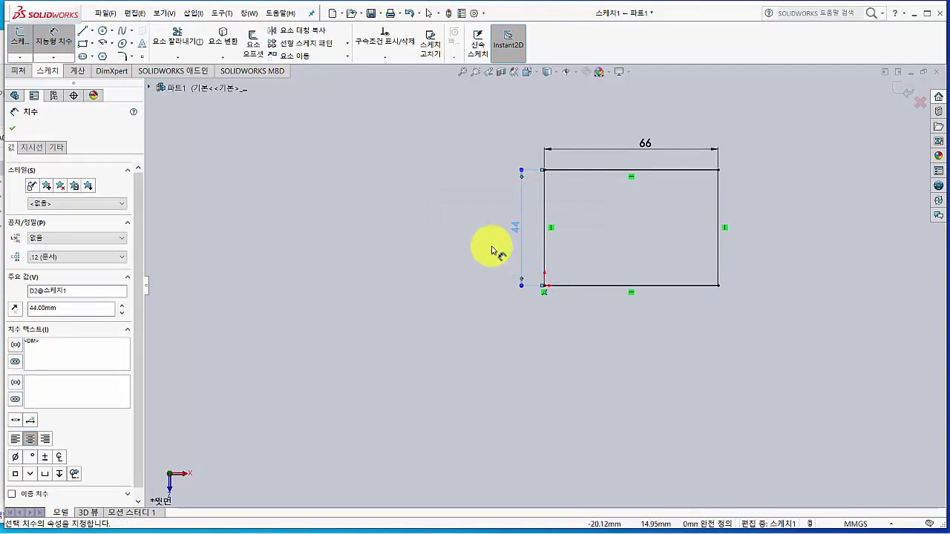
pyautogui.click(30, 48)
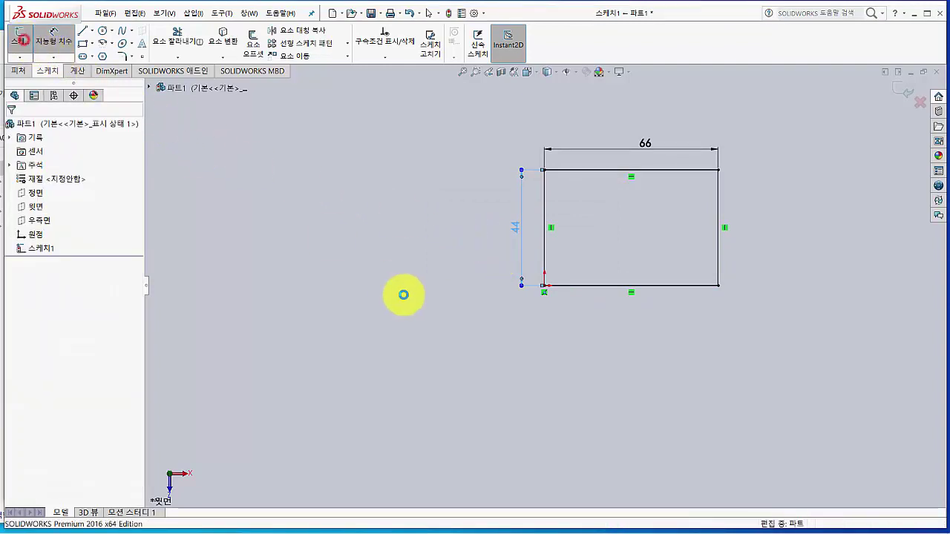
# Extrude the rectangle as a blind boss 13 mm deep.
pyautogui.moveTo(409, 322)
pyautogui.mouseDown(button='middle')
pyautogui.moveTo(418, 275)
pyautogui.moveTo(394, 198)
pyautogui.mouseUp(button='middle')
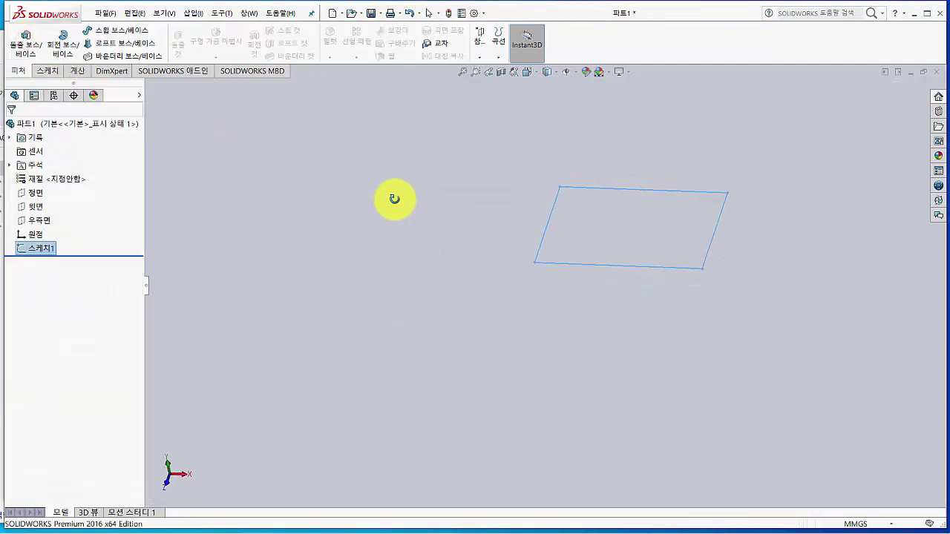
pyautogui.click(28, 50)
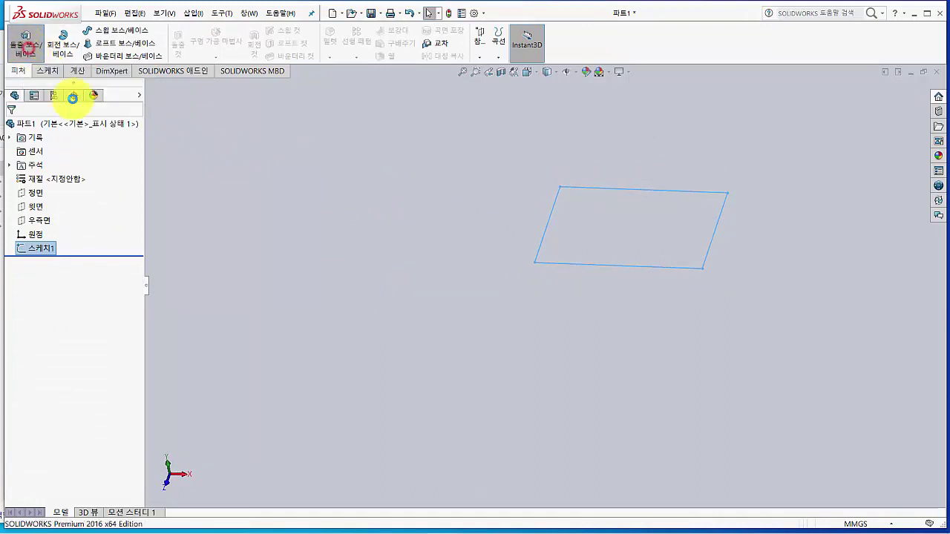
pyautogui.write('13')
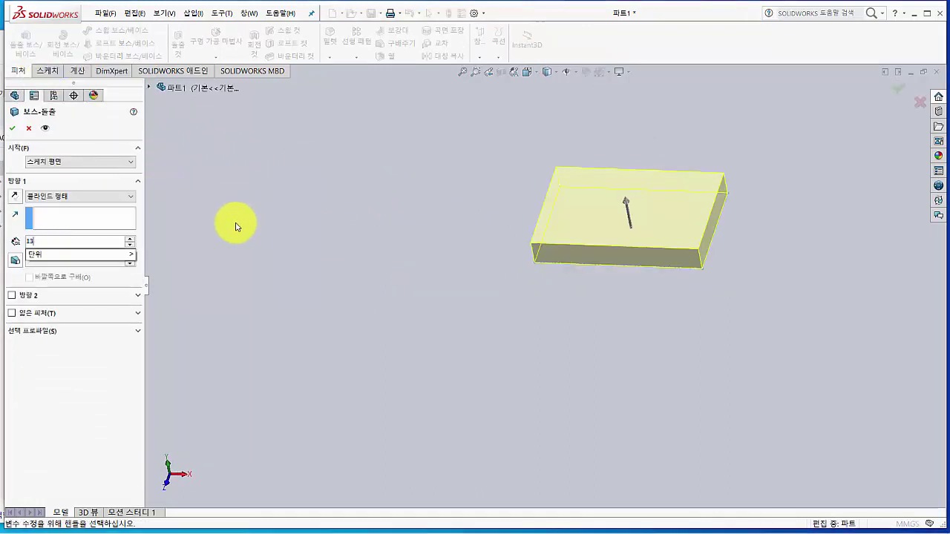
pyautogui.press('Return')
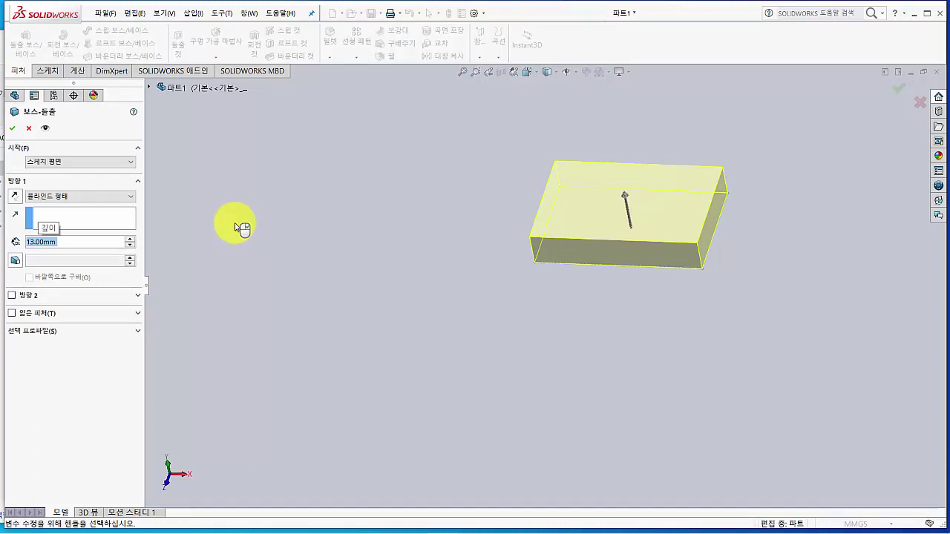
pyautogui.click(12, 129)
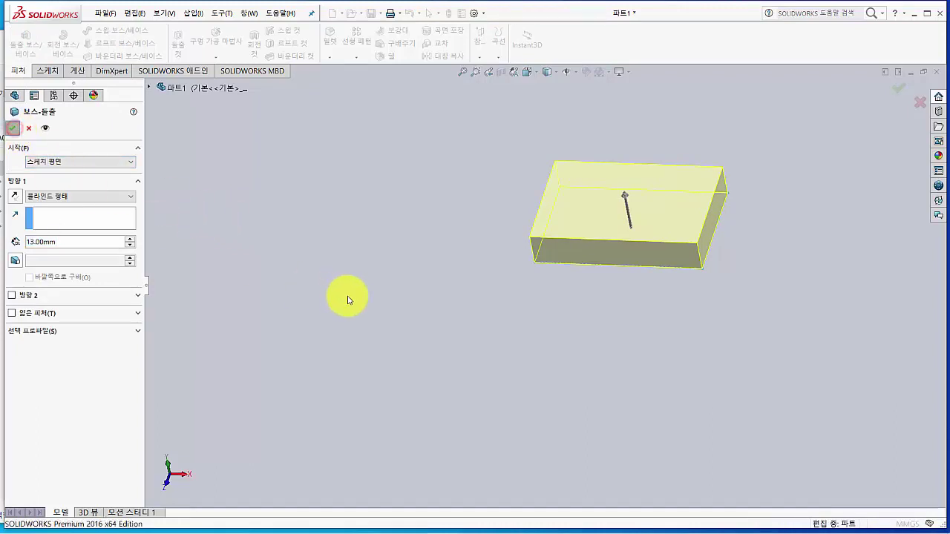
# Sketch a corner rectangle about 25 mm high on the block's top face, spanning from its left edge to its right edge.
pyautogui.keyDown('ctrl'); pyautogui.moveTo(398, 289); pyautogui.dragTo(316, 350, button='middle'); pyautogui.keyUp('ctrl')
pyautogui.click(340, 354)
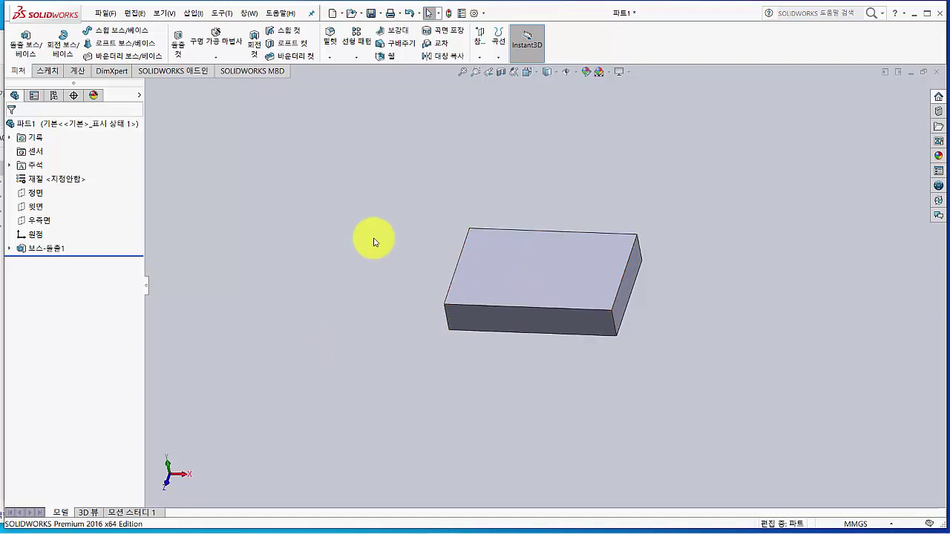
pyautogui.click(527, 275)
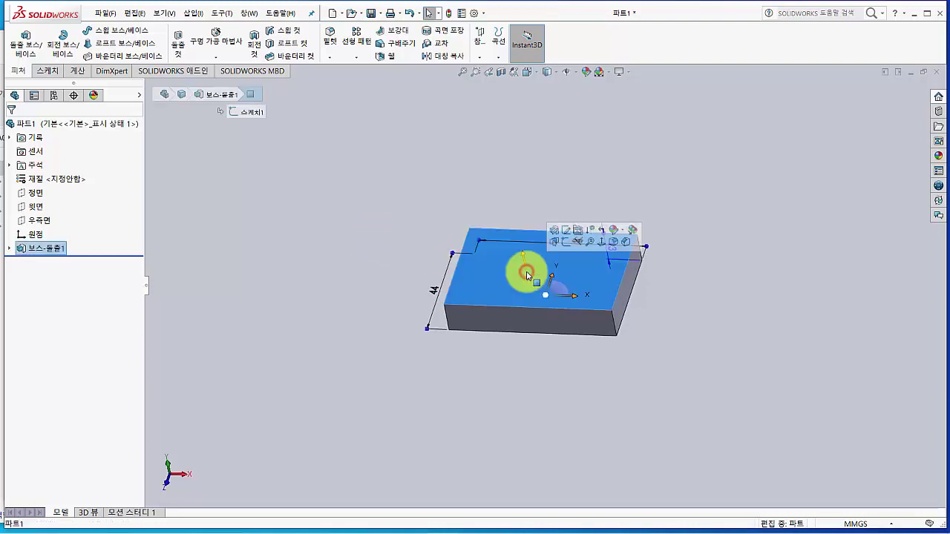
pyautogui.click(565, 251)
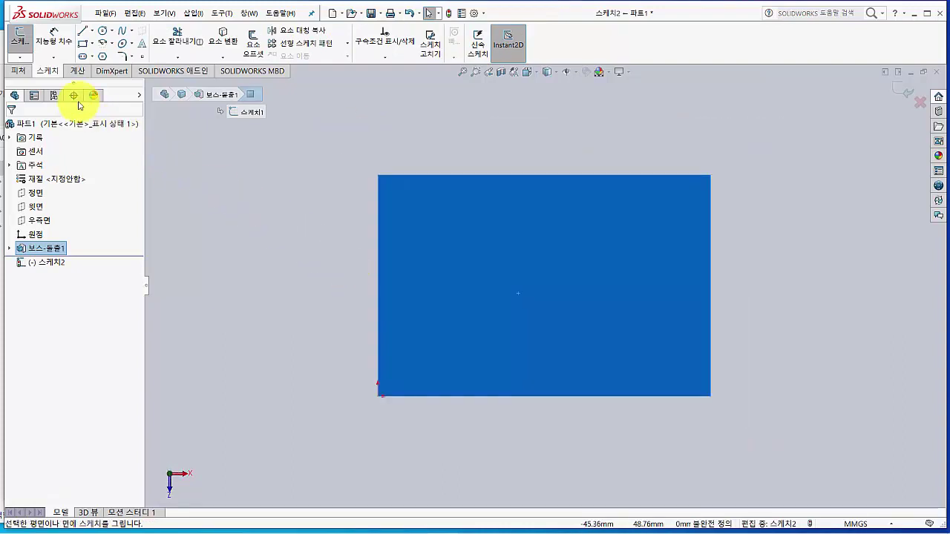
pyautogui.click(81, 43)
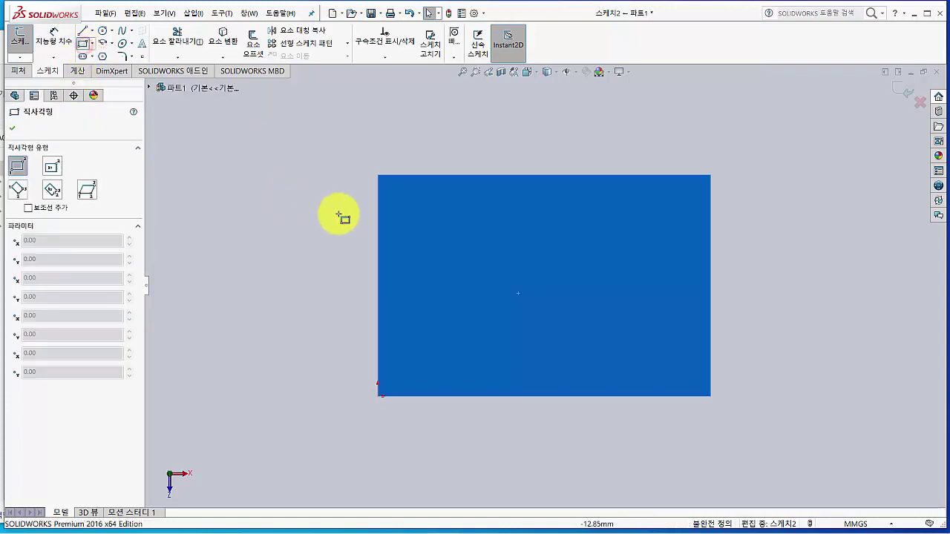
pyautogui.click(377, 222)
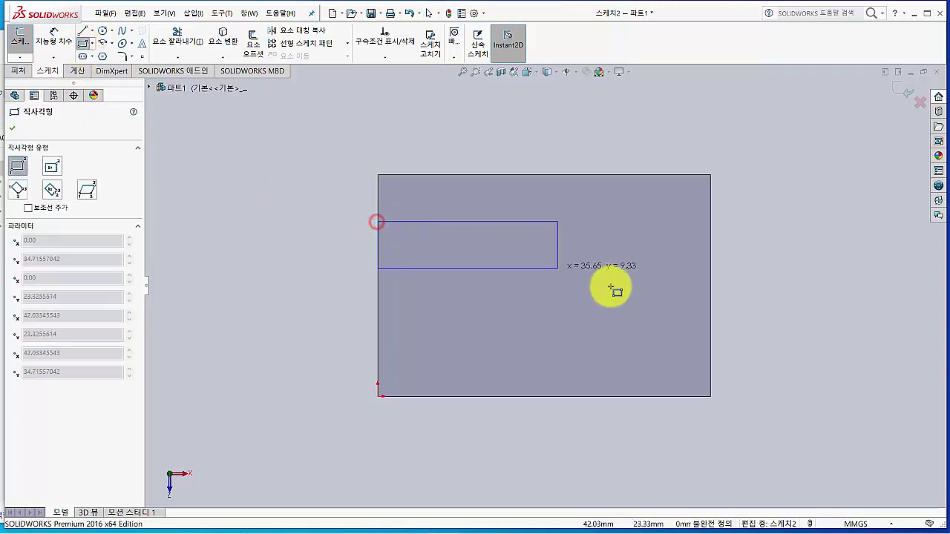
pyautogui.click(711, 347)
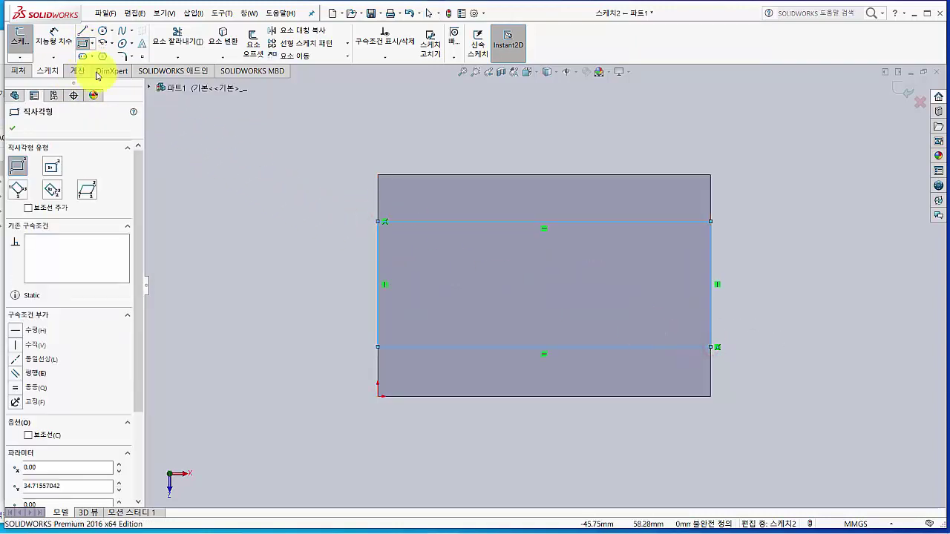
# Dimension the distance between the sketched rectangle's two long horizontal lines as 16 mm.
pyautogui.click(54, 43)
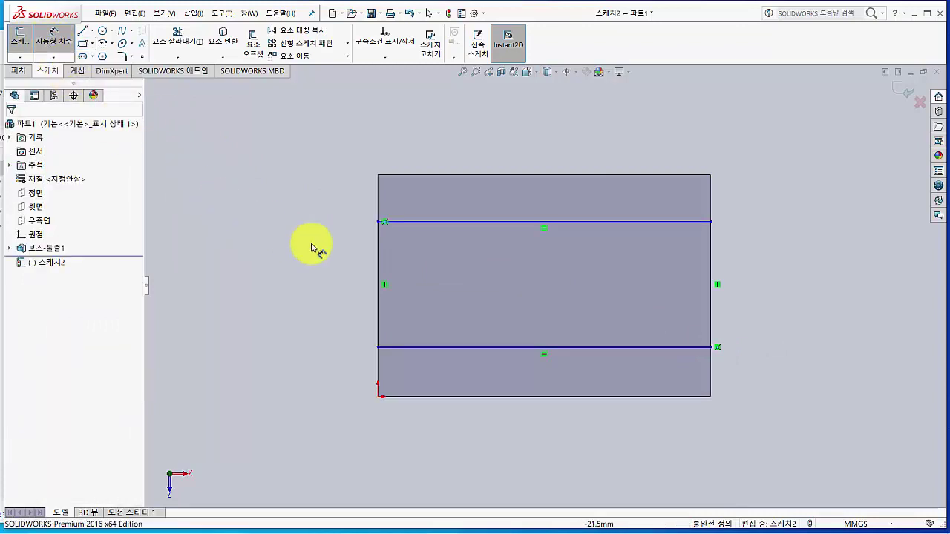
pyautogui.click(405, 222)
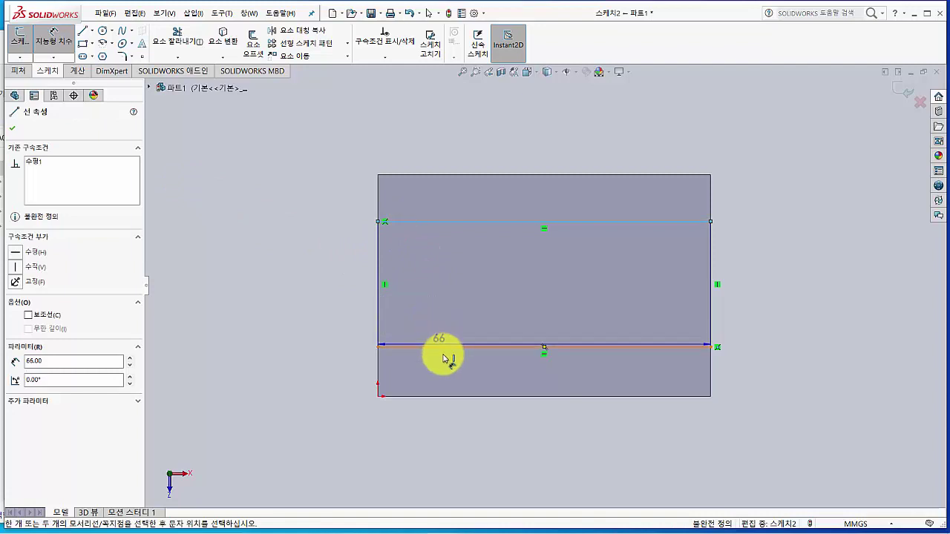
pyautogui.click(440, 348)
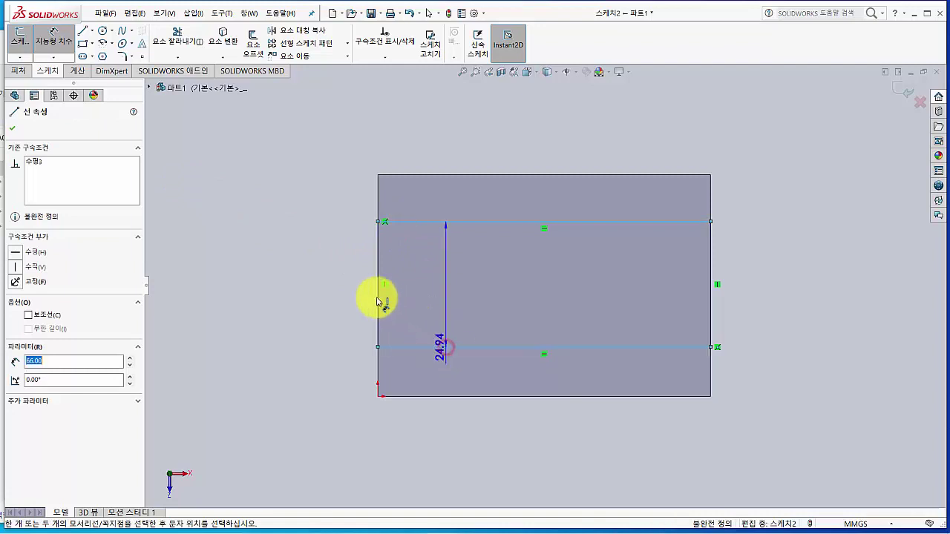
pyautogui.click(357, 291)
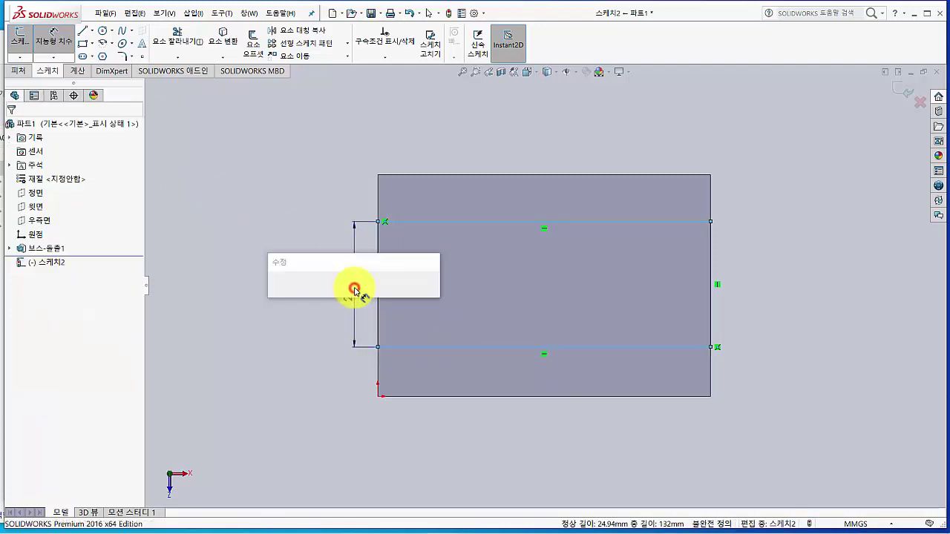
pyautogui.write('18')
pyautogui.press('Return')
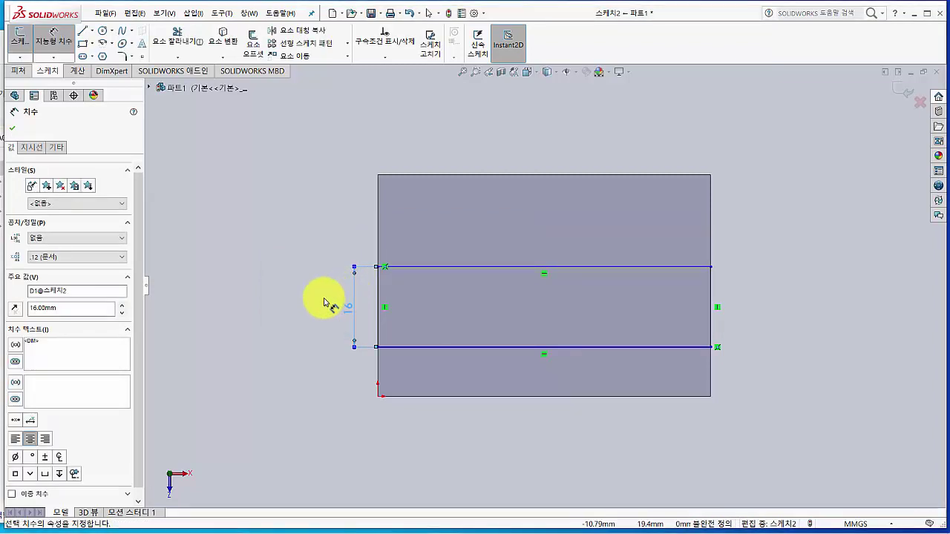
# Dimension the rectangle's lower line 14 mm from the block's front edge and exit the sketch.
pyautogui.click(414, 399)
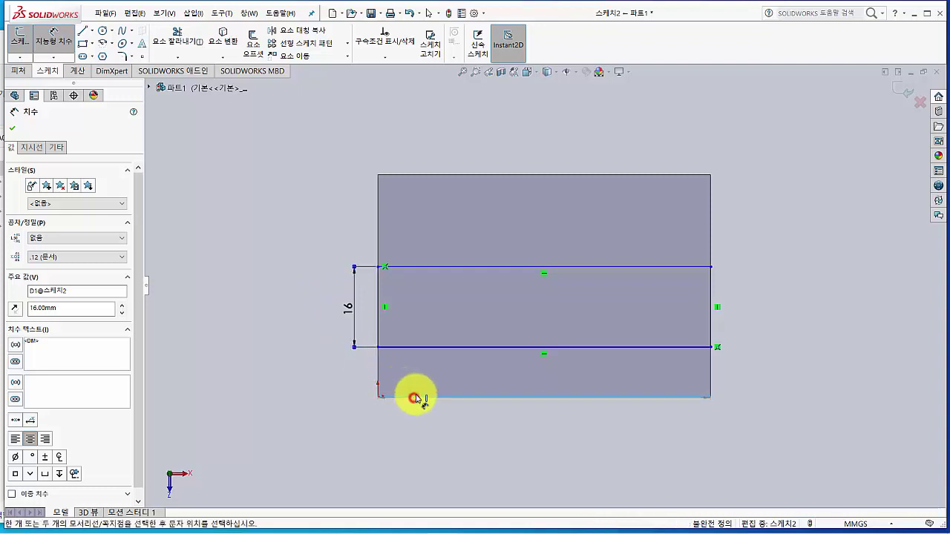
pyautogui.click(425, 348)
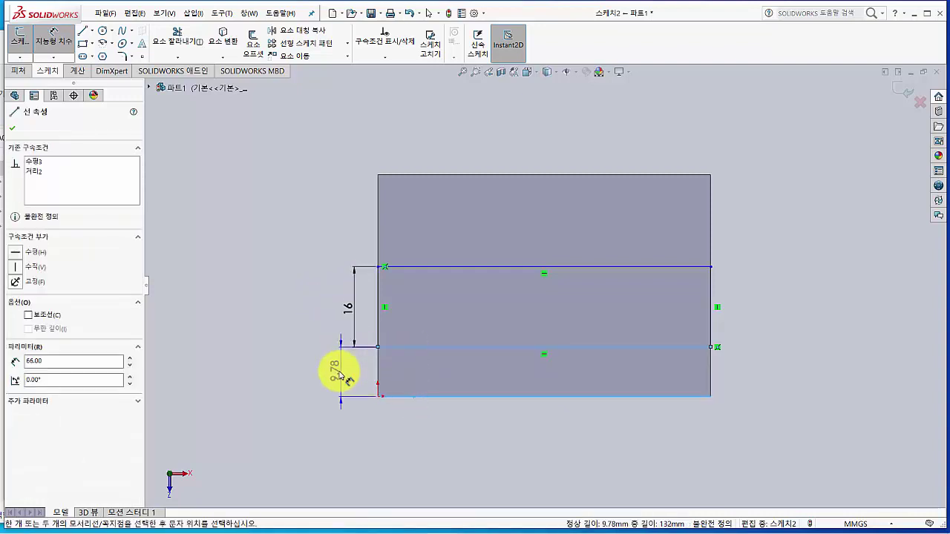
pyautogui.click(338, 374)
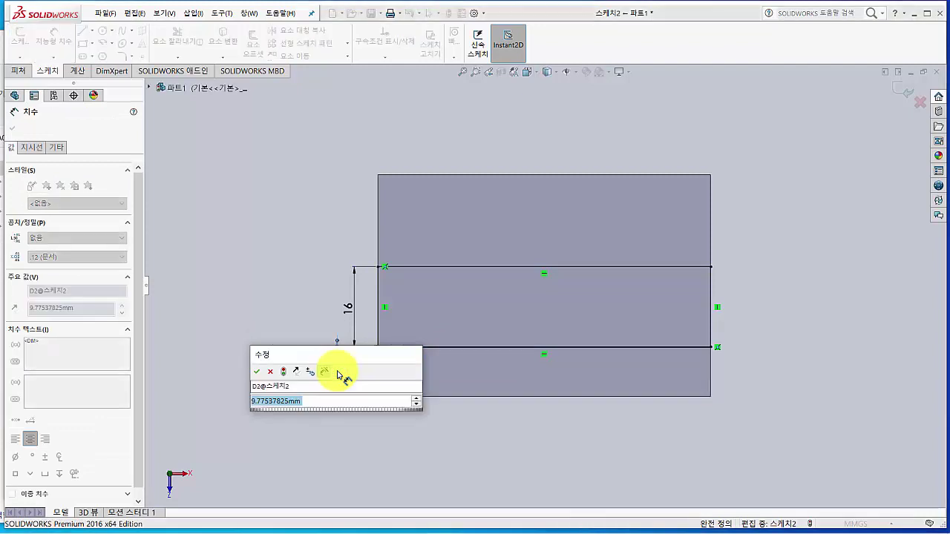
pyautogui.write('14')
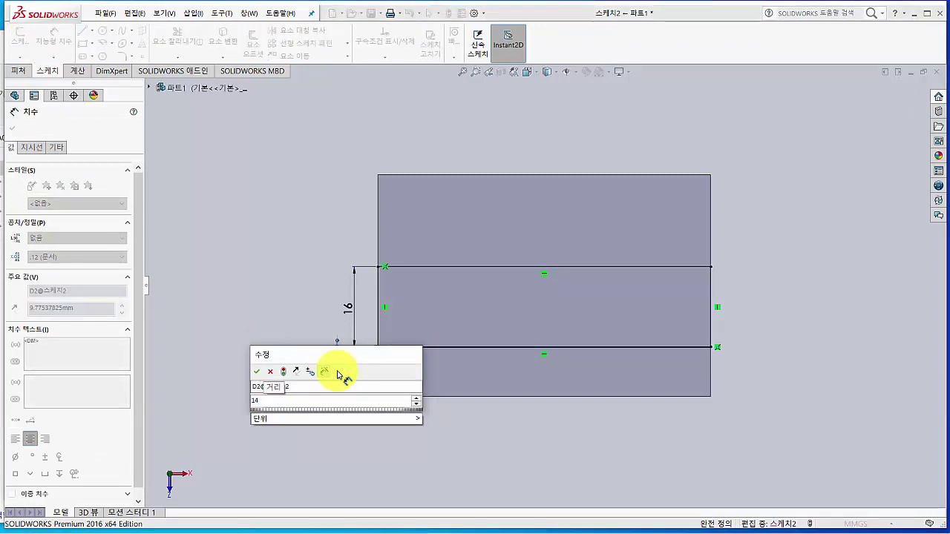
pyautogui.press('Return')
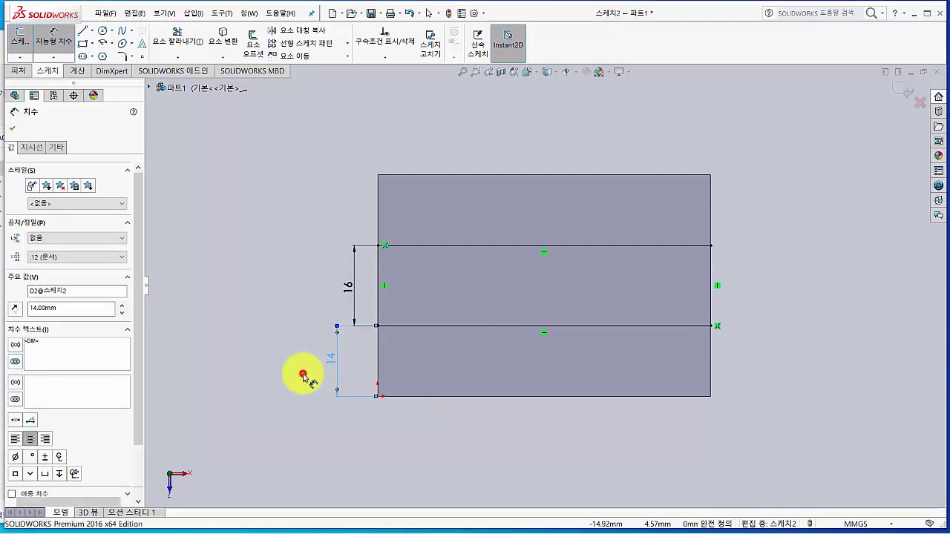
pyautogui.click(302, 378)
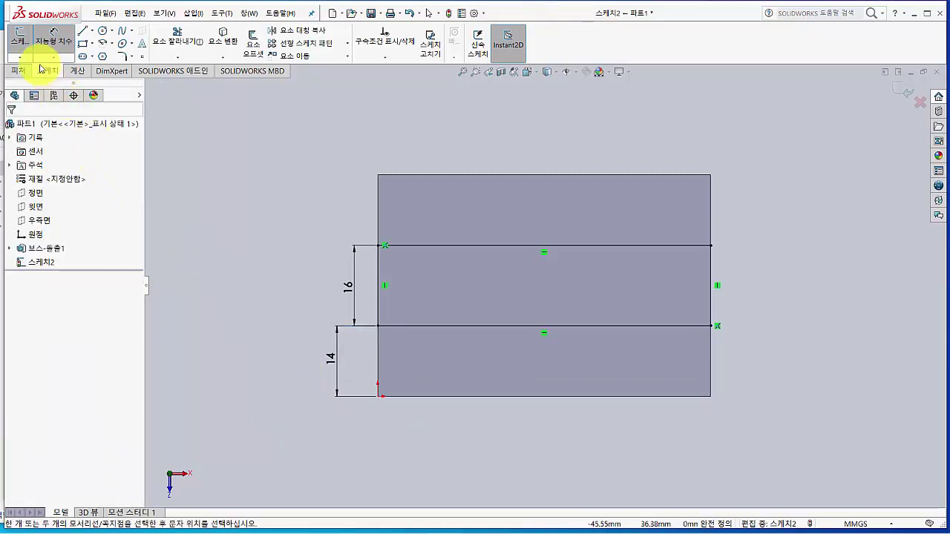
pyautogui.click(19, 41)
# Cut the rectangle sketch into the block as a blind extruded cut 4.5 mm deep, forming the lengthwise groove.
pyautogui.moveTo(263, 318); pyautogui.dragTo(251, 204, button='middle')
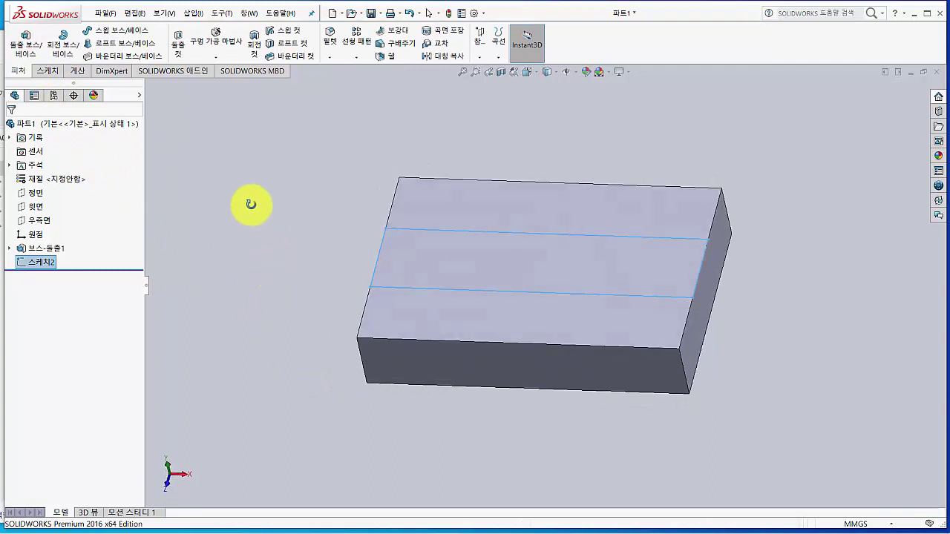
pyautogui.click(181, 45)
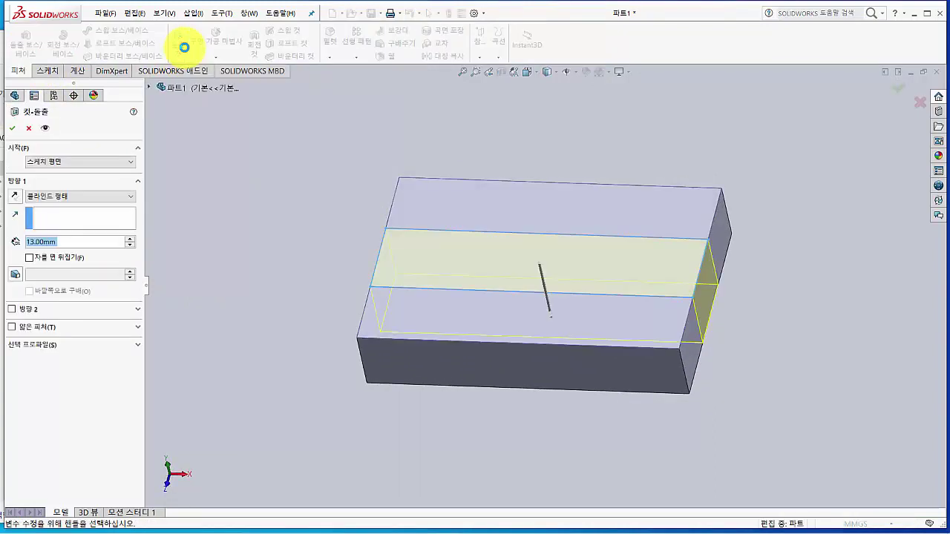
pyautogui.click(68, 244)
pyautogui.moveTo(96, 244); pyautogui.dragTo(9, 237)
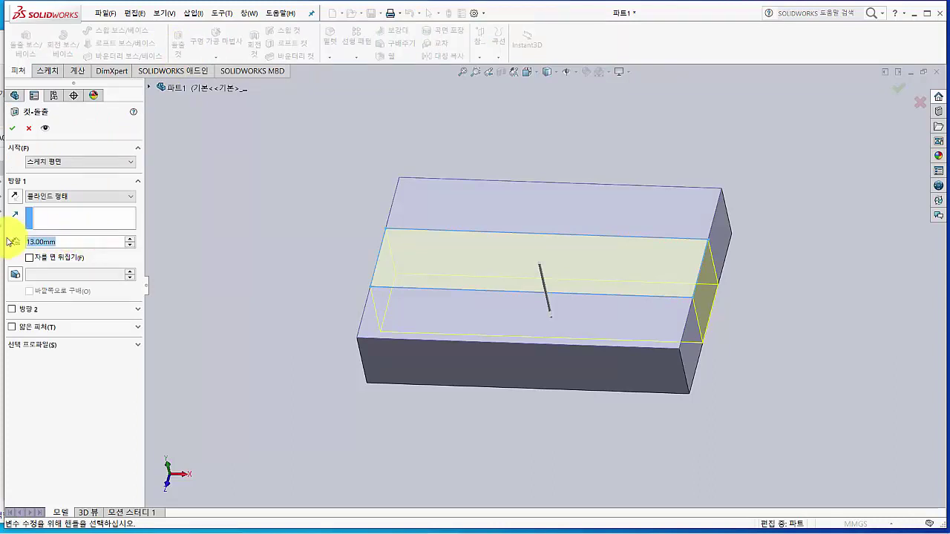
pyautogui.write('4.5')
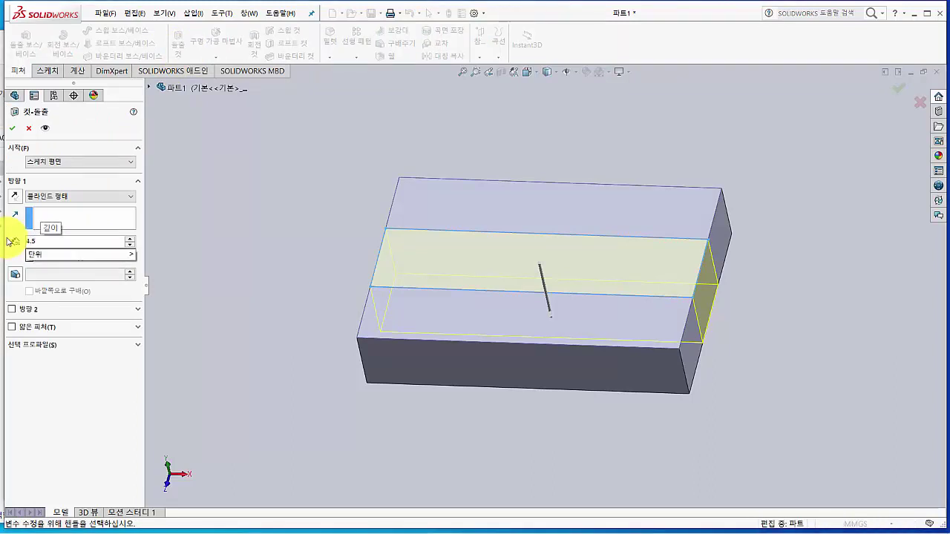
pyautogui.press('Return')
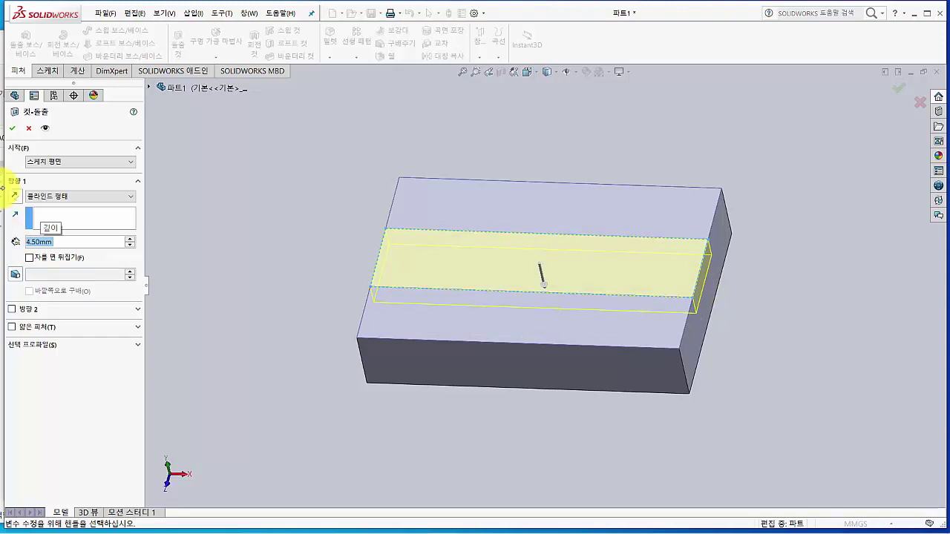
pyautogui.click(12, 127)
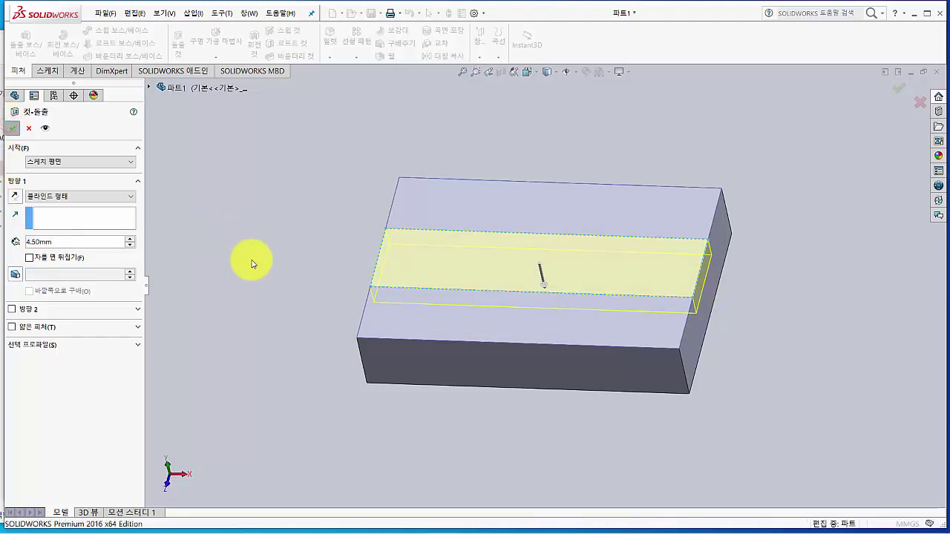
# Check the chamfer size in the drawing image and chamfer the block's four vertical corner edges at 5 mm and 45°.
pyautogui.moveTo(252, 259)
pyautogui.mouseDown(button='middle')
pyautogui.moveTo(272, 272)
pyautogui.moveTo(326, 261)
pyautogui.moveTo(277, 254)
pyautogui.moveTo(250, 265)
pyautogui.mouseUp(button='middle')
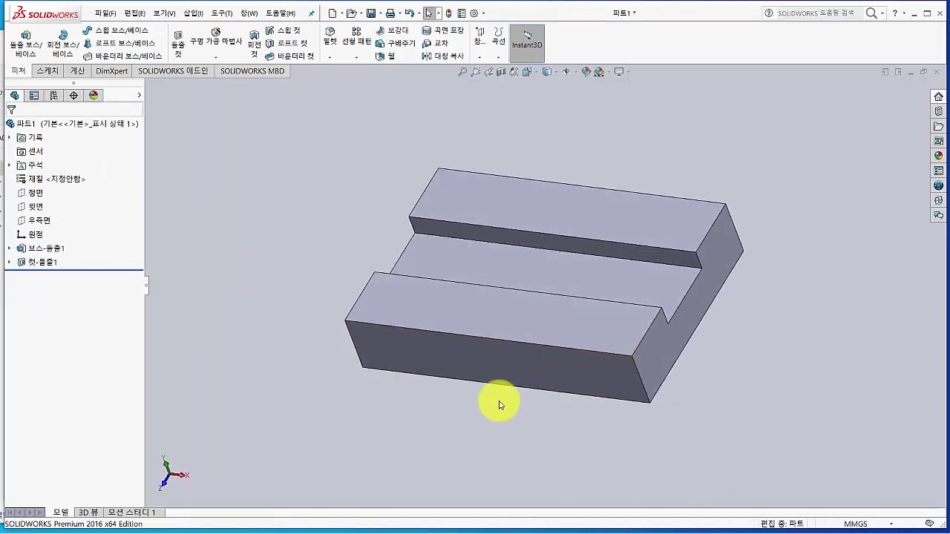
pyautogui.hotkey('alt', 'Tab')
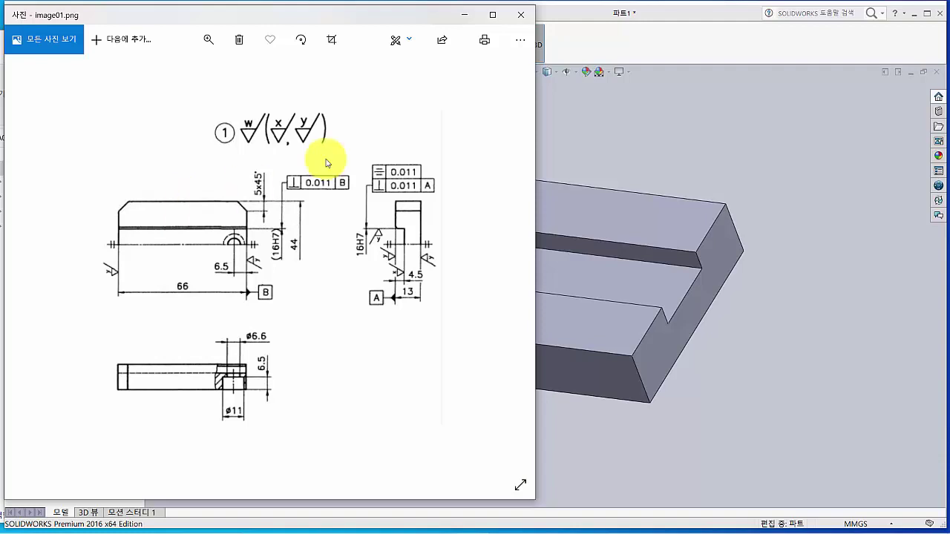
pyautogui.click(626, 45)
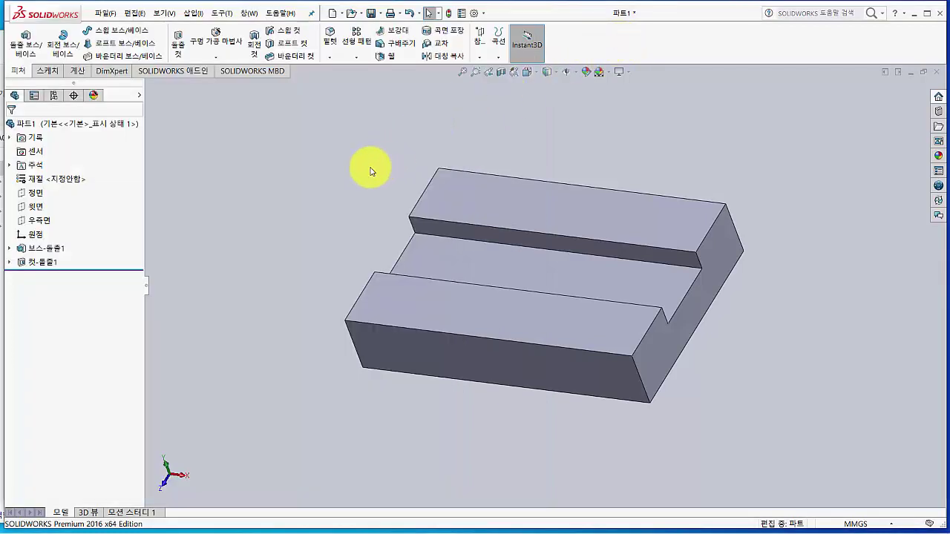
pyautogui.click(332, 63)
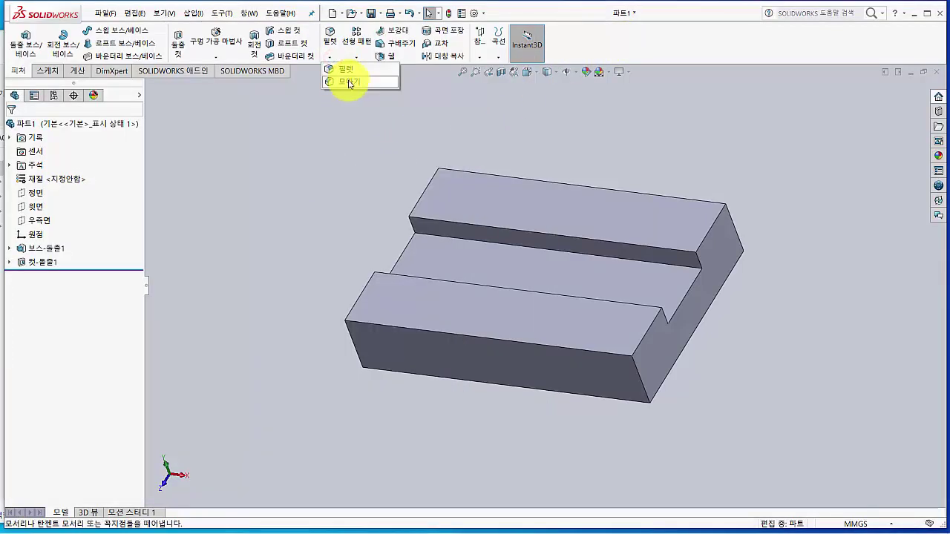
pyautogui.click(346, 80)
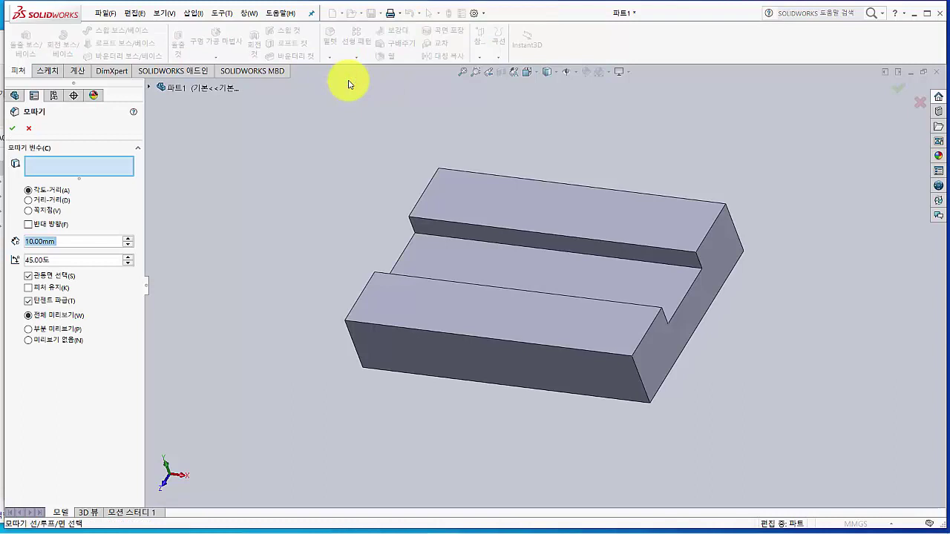
pyautogui.click(64, 241)
pyautogui.write('5')
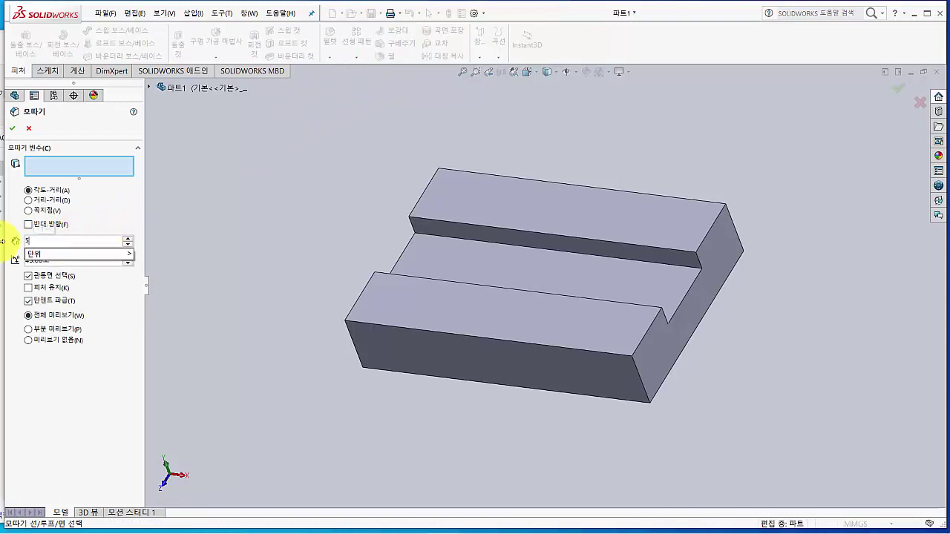
pyautogui.click(349, 339)
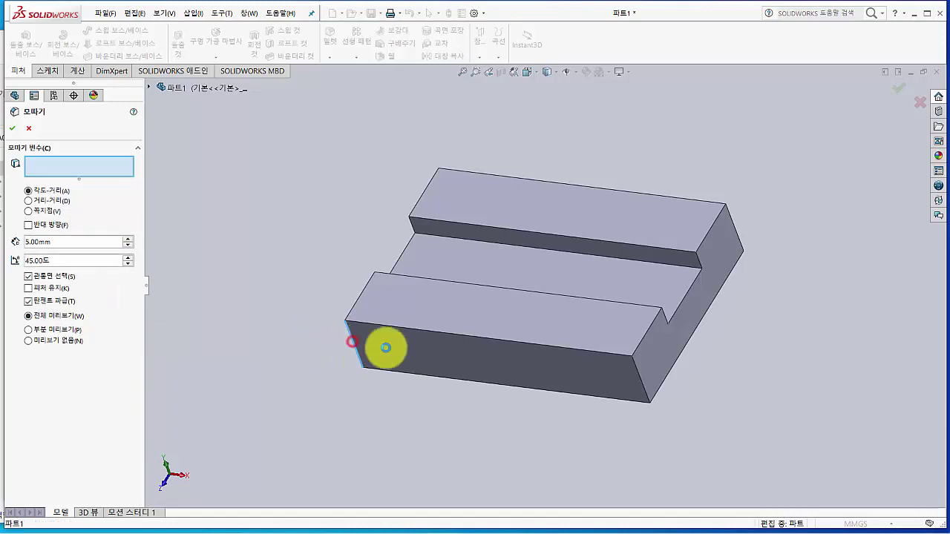
pyautogui.click(646, 380)
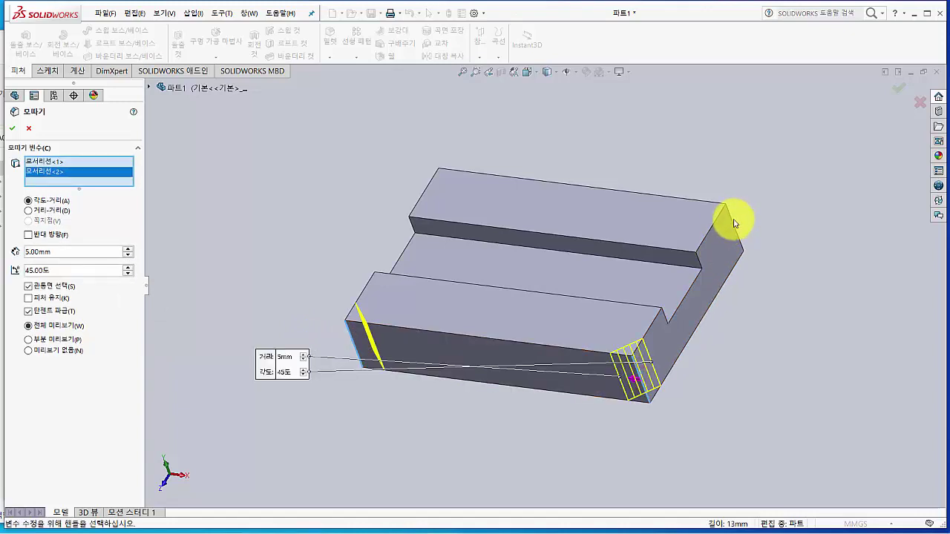
pyautogui.click(715, 202)
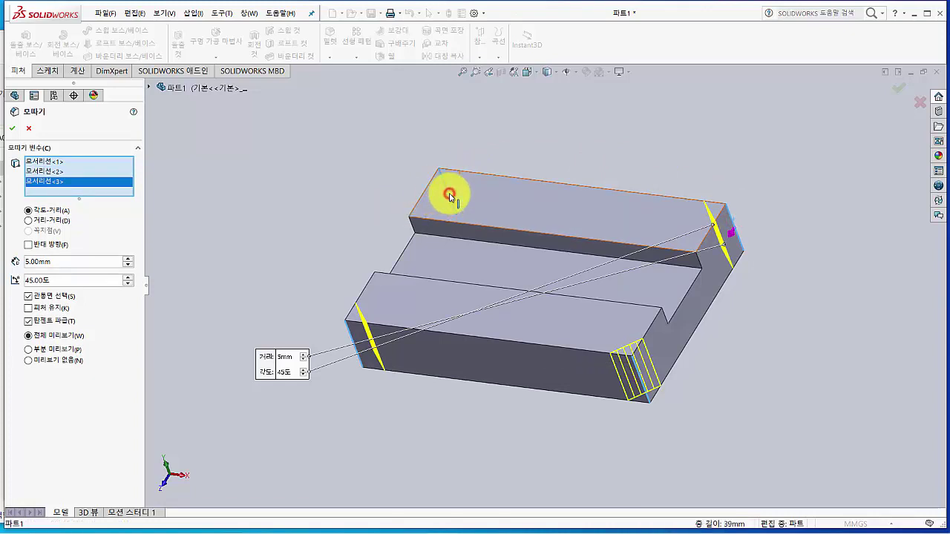
pyautogui.click(445, 190)
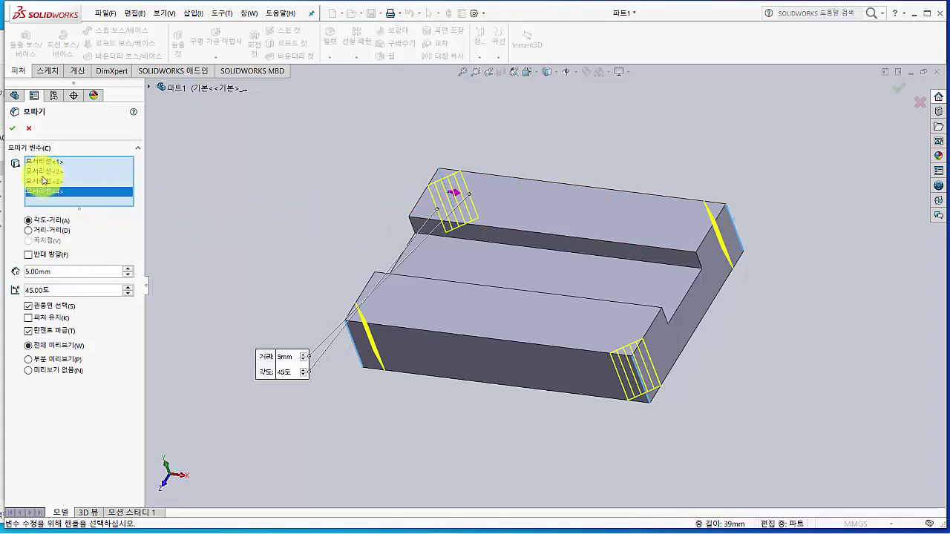
pyautogui.click(13, 128)
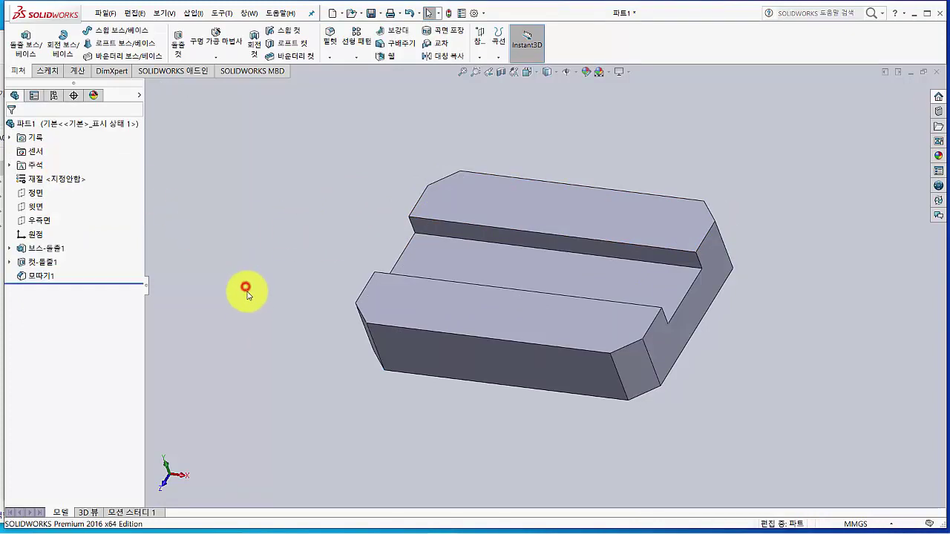
# Examine the counterbored hole's position, diameters, depth and entry side in the drawing image.
pyautogui.scroll(-5, 279, 282)
pyautogui.scroll(3, 282, 277)
pyautogui.moveTo(272, 339); pyautogui.dragTo(274, 292, button='middle')
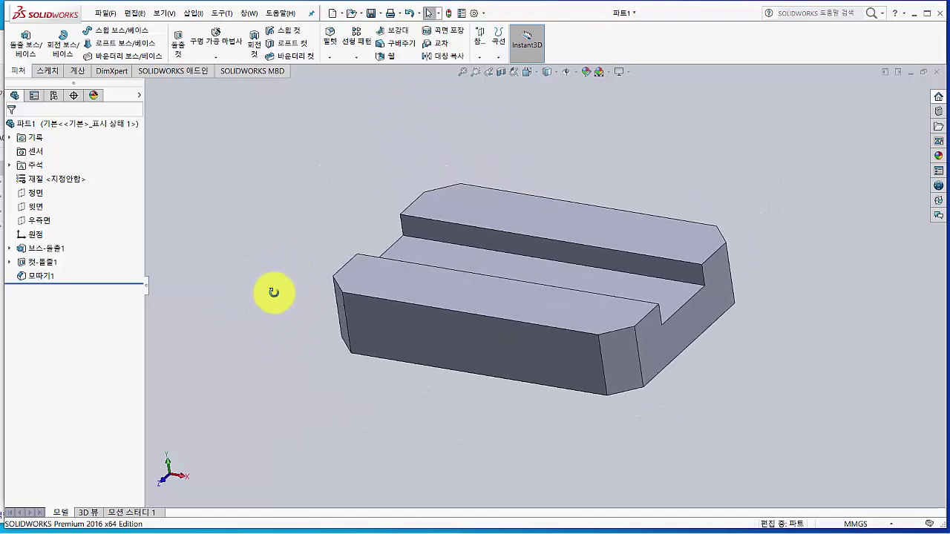
pyautogui.hotkey('alt', 'Tab')
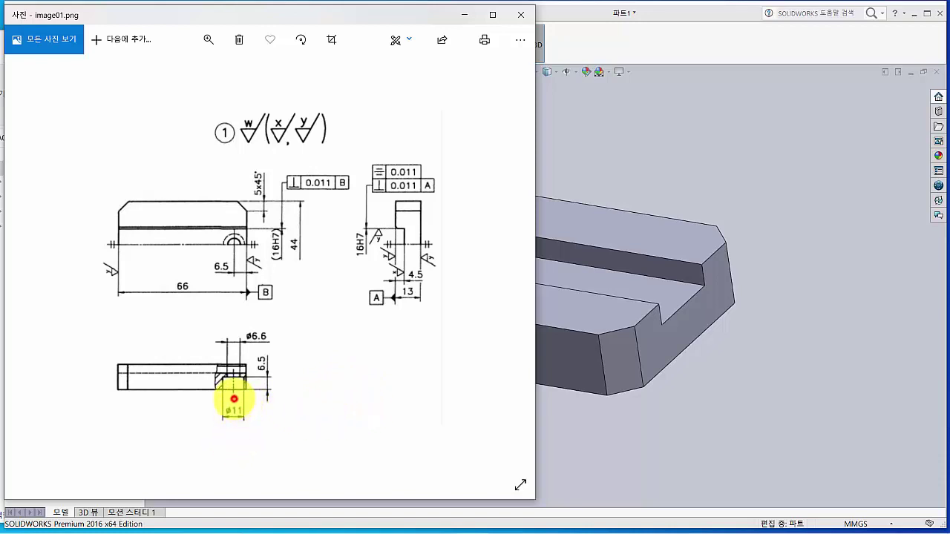
pyautogui.moveTo(234, 398); pyautogui.dragTo(235, 468)
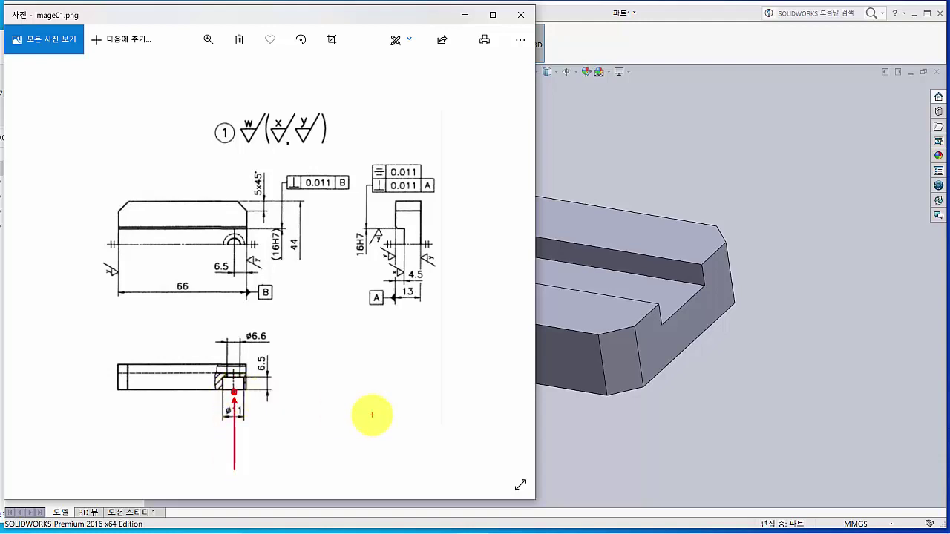
pyautogui.press('Escape')
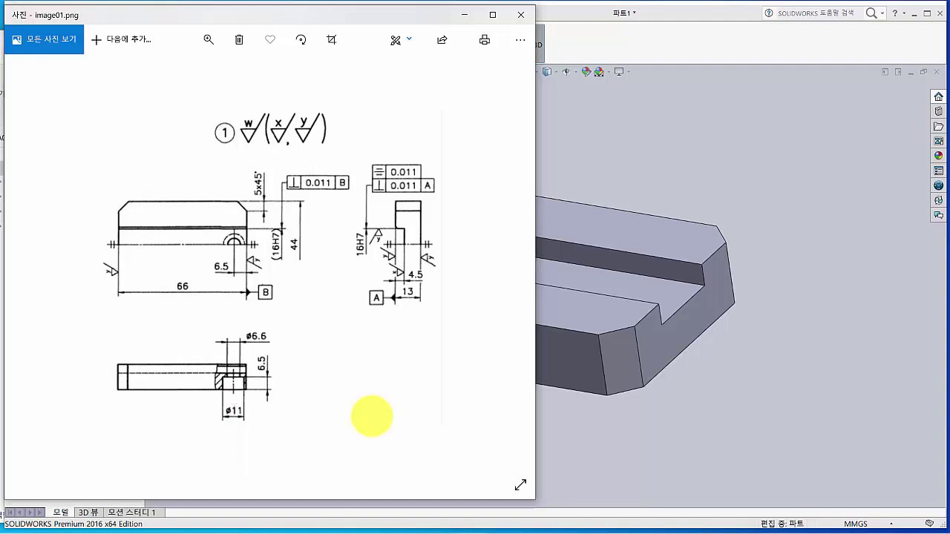
# Start a sketch on the block's flat underside and place a point near the middle of its +X end.
pyautogui.click(616, 449)
pyautogui.moveTo(440, 438); pyautogui.dragTo(443, 260, button='middle')
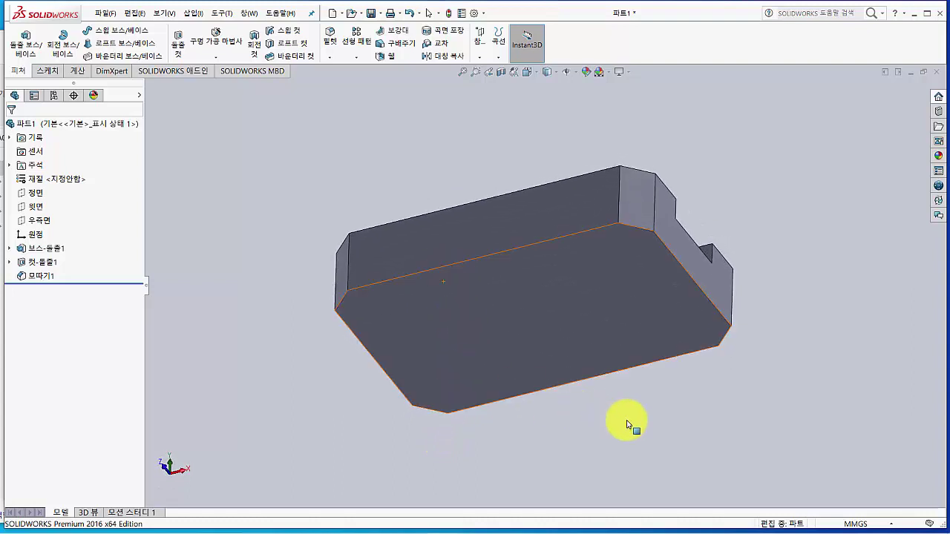
pyautogui.click(608, 316)
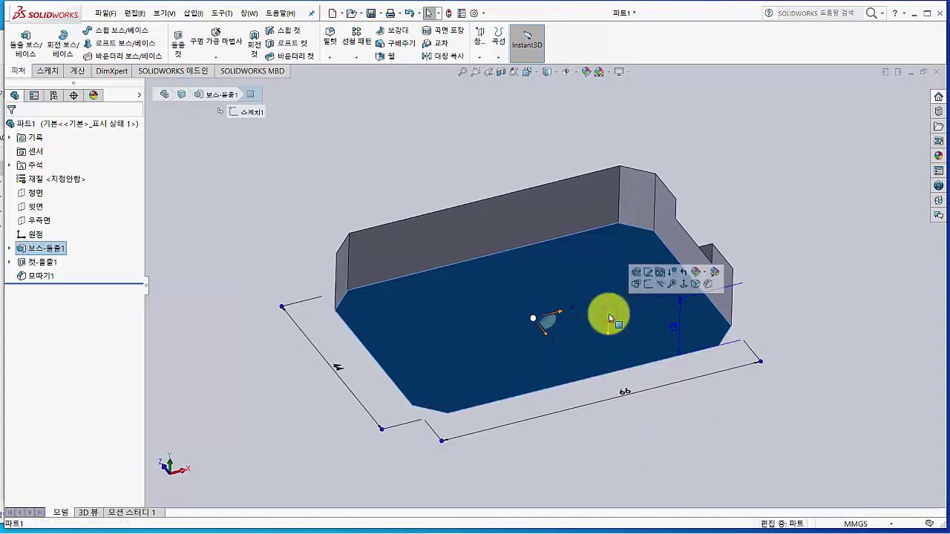
pyautogui.click(650, 290)
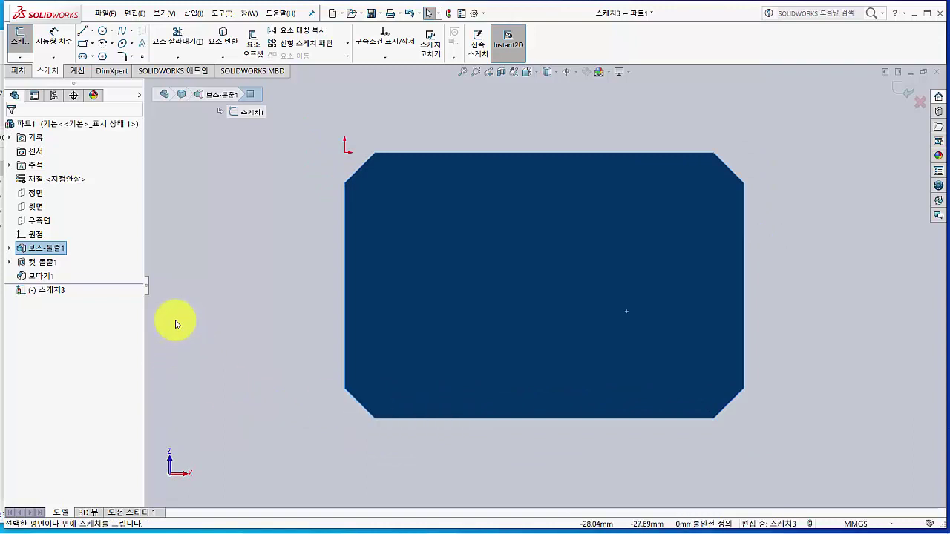
pyautogui.click(141, 56)
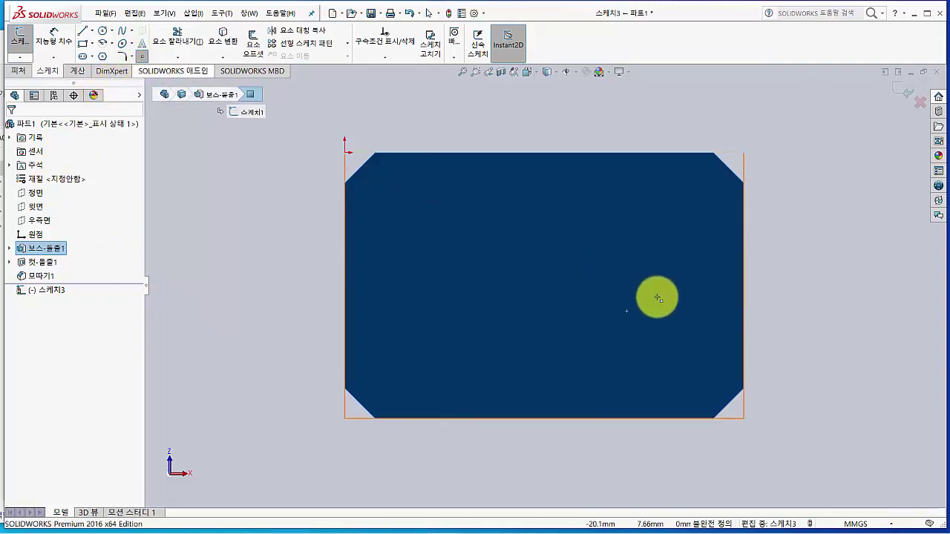
pyautogui.click(657, 297)
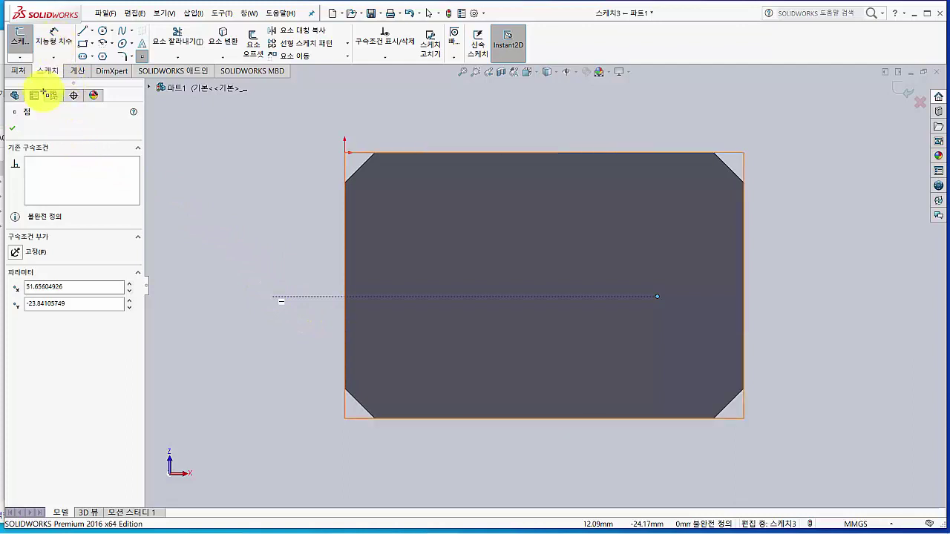
pyautogui.click(9, 132)
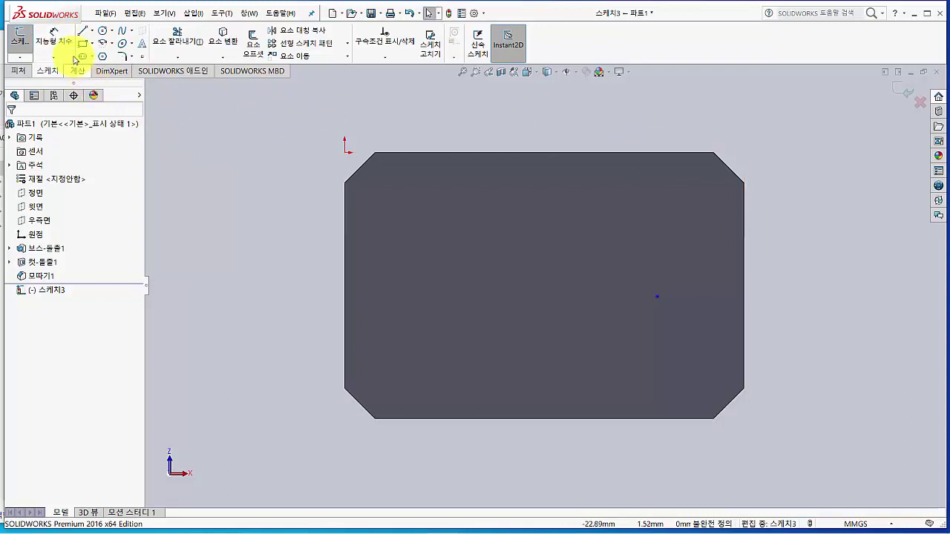
# Dimension the sketched point 22 mm from the long edge nearest the origin.
pyautogui.click(53, 37)
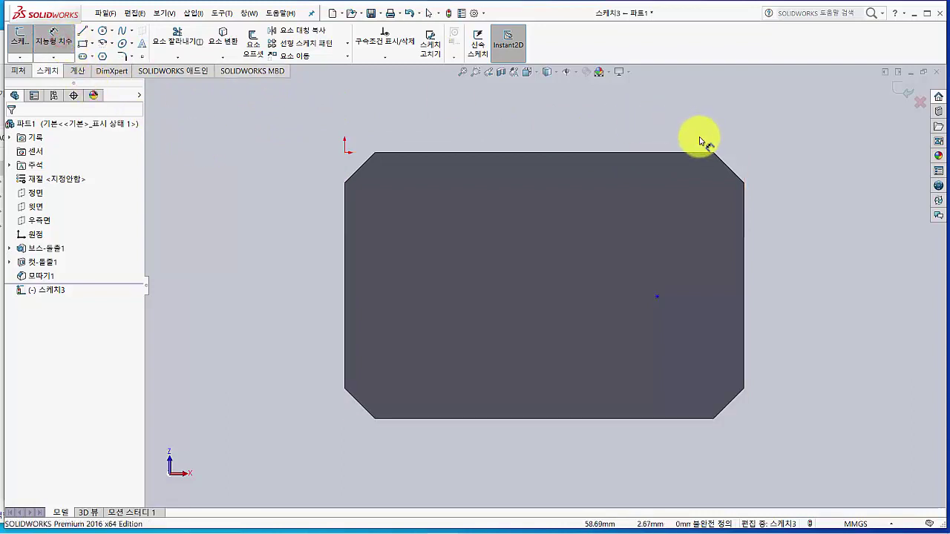
pyautogui.click(672, 153)
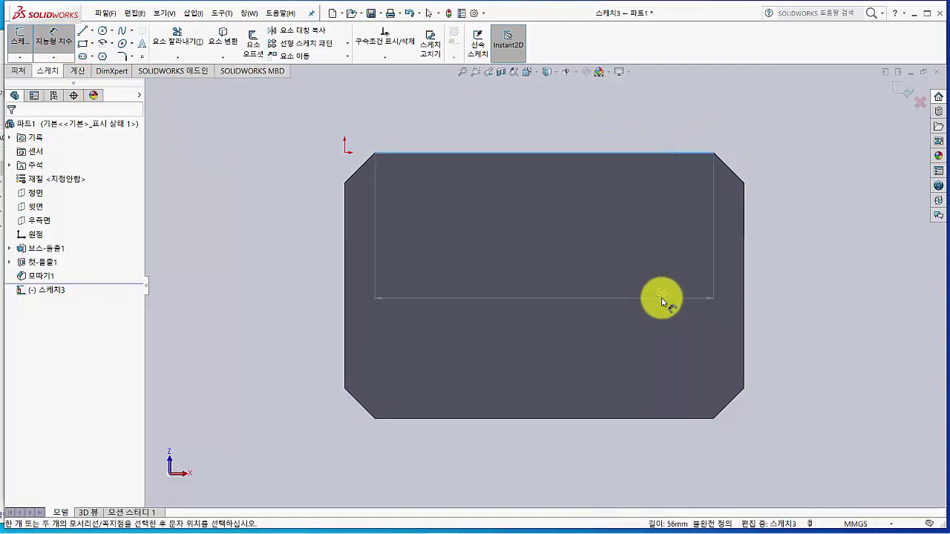
pyautogui.click(658, 296)
pyautogui.click(774, 229)
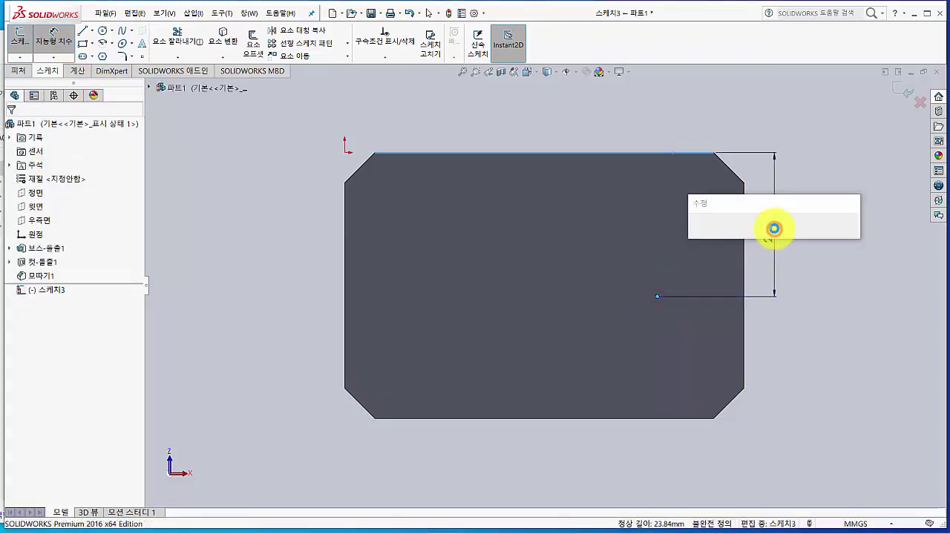
pyautogui.write('22')
pyautogui.press('Return')
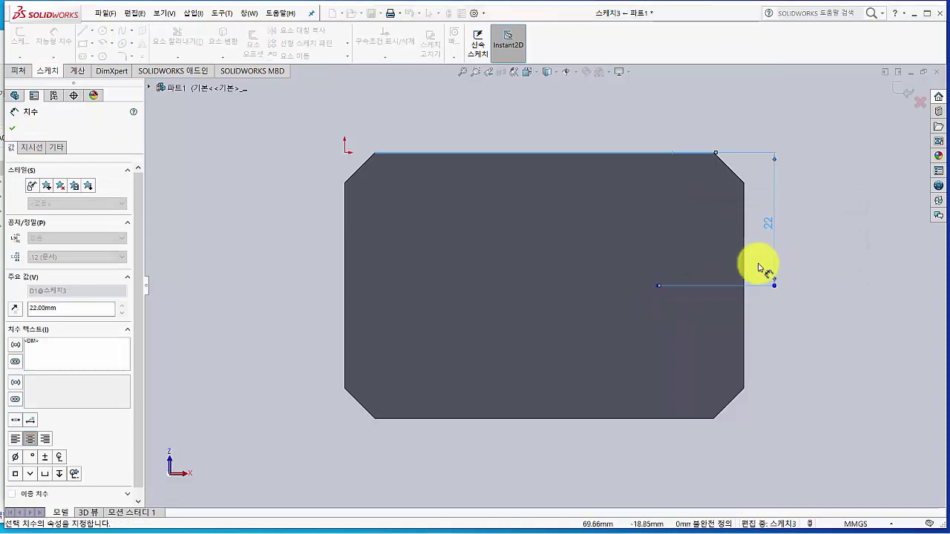
# Dimension the point 6.5 mm from the block's nearest short edge and exit the sketch.
pyautogui.click(744, 264)
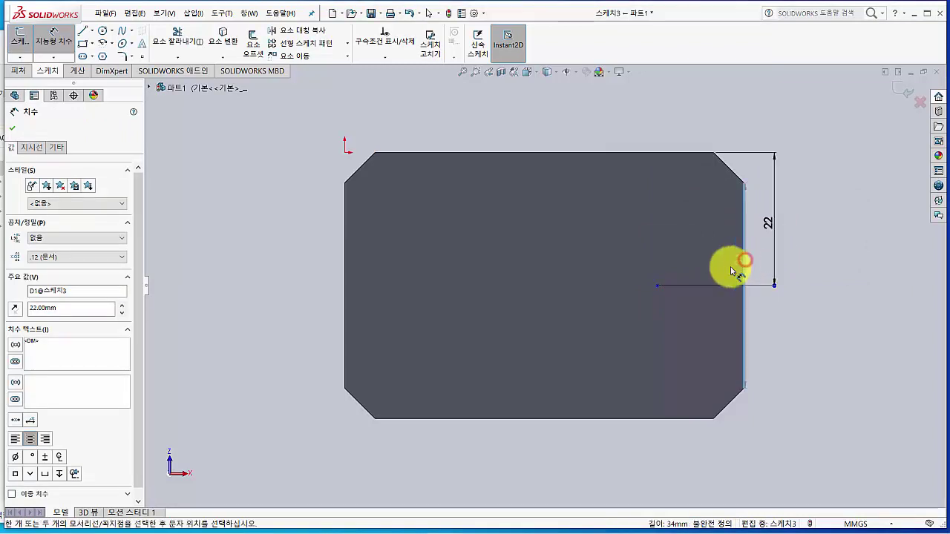
pyautogui.click(657, 286)
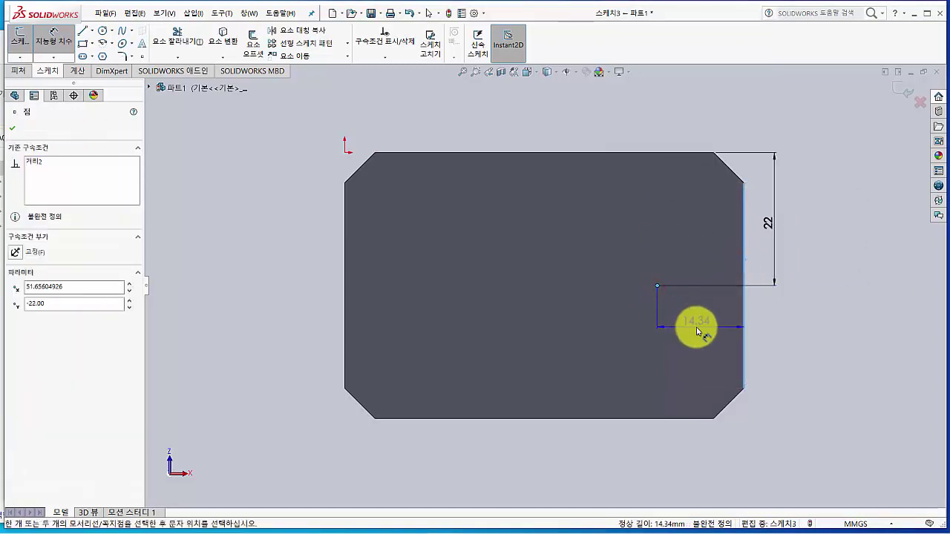
pyautogui.click(696, 332)
pyautogui.write('6.5')
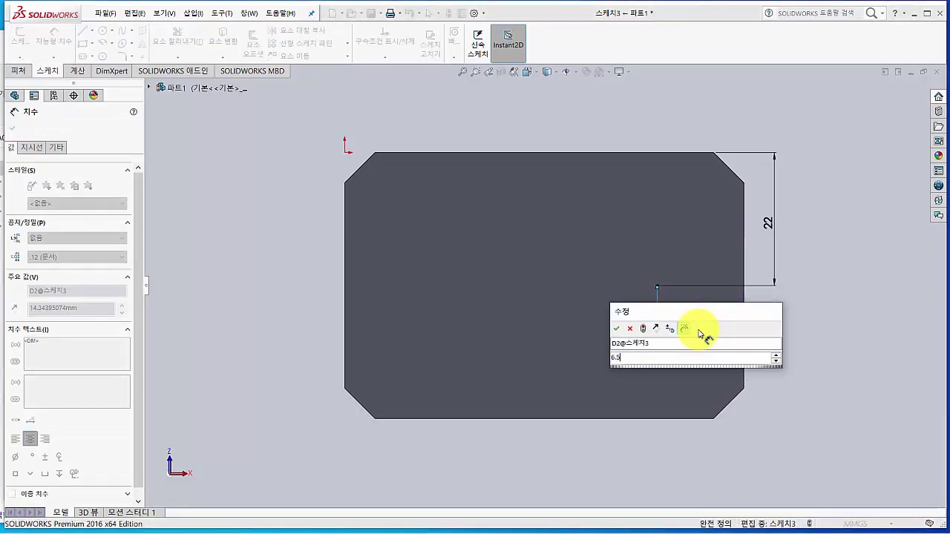
pyautogui.press('Return')
pyautogui.press('Escape')
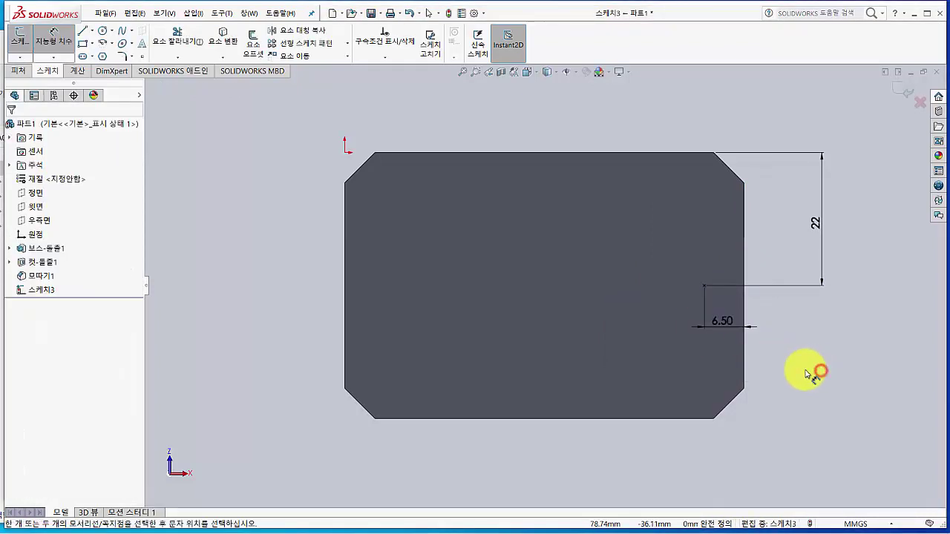
pyautogui.click(19, 44)
# Start a Hole Wizard hole on the block's underside and position it on the sketched point.
pyautogui.moveTo(301, 253)
pyautogui.mouseDown(button='middle')
pyautogui.moveTo(295, 277)
pyautogui.moveTo(278, 264)
pyautogui.moveTo(248, 318)
pyautogui.mouseUp(button='middle')
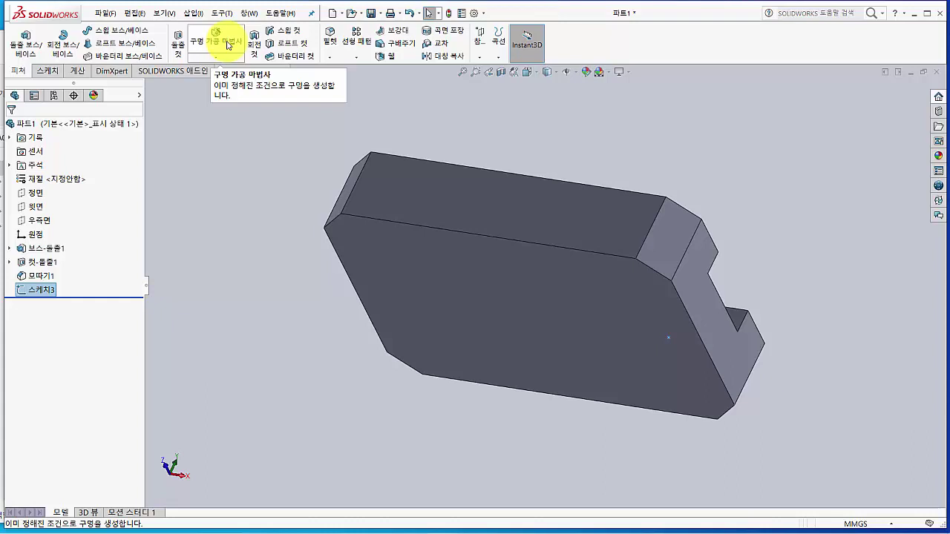
pyautogui.click(227, 45)
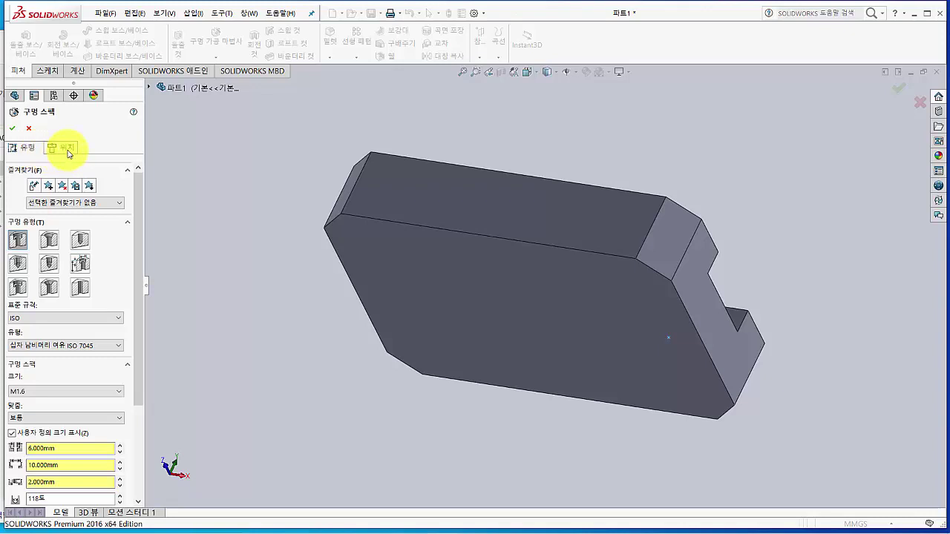
pyautogui.click(68, 151)
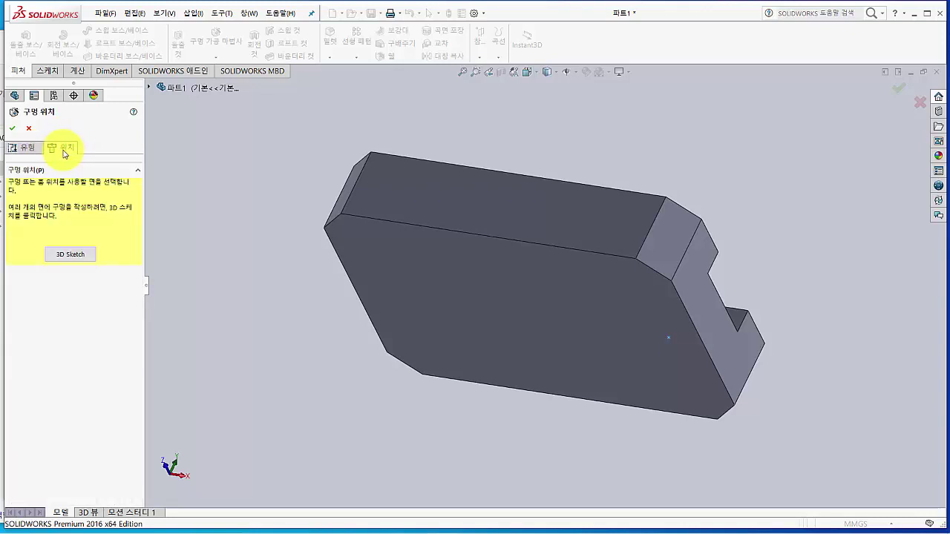
pyautogui.click(555, 321)
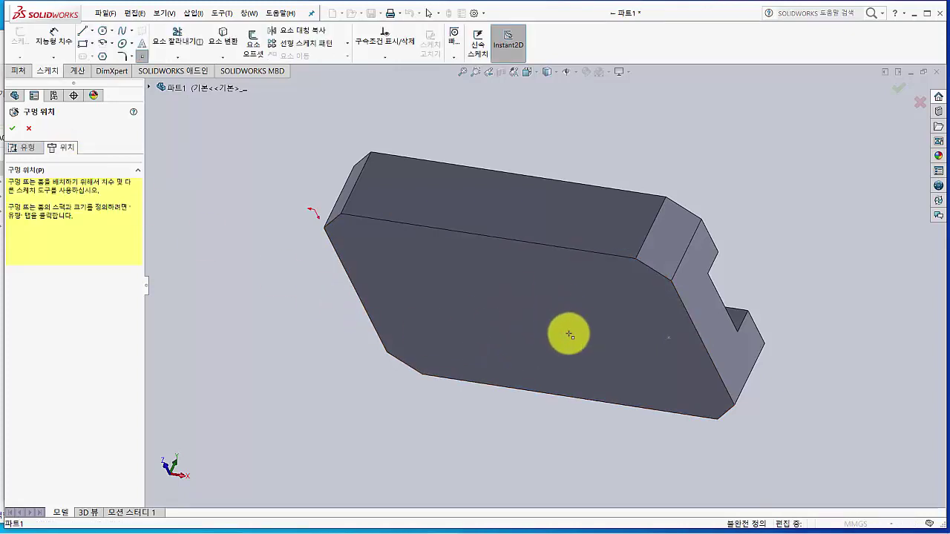
pyautogui.click(670, 340)
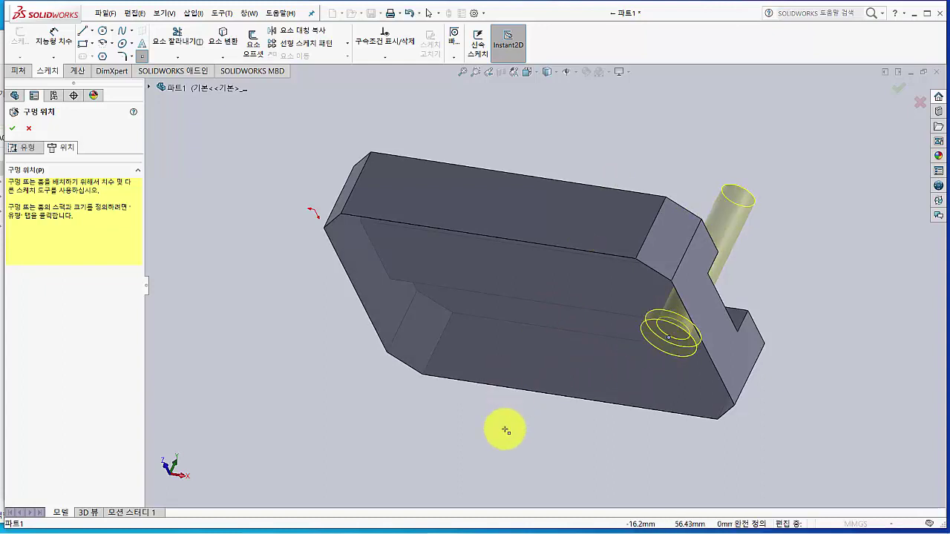
pyautogui.moveTo(498, 430); pyautogui.dragTo(454, 452, button='middle')
pyautogui.moveTo(404, 393); pyautogui.dragTo(453, 377, button='middle')
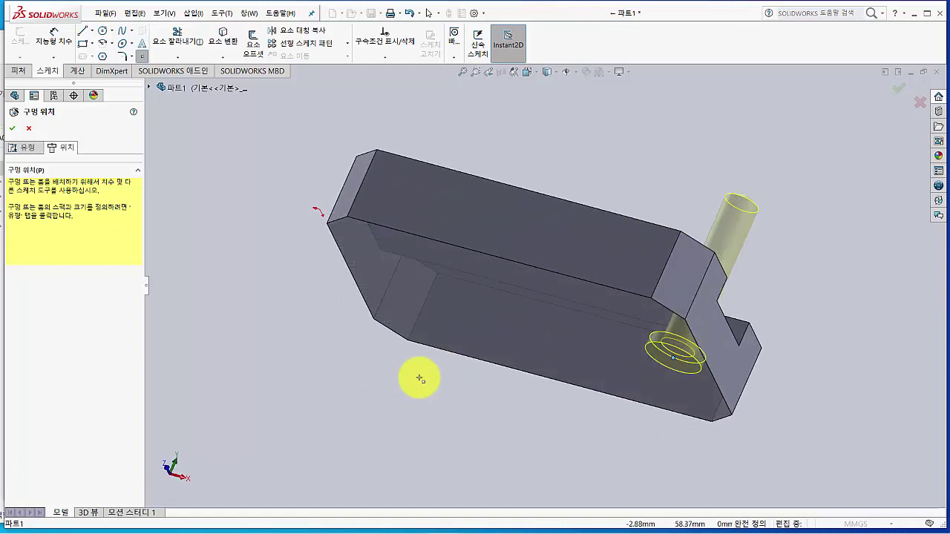
# Specify the hole as a counterbore to the ISO standard with custom sizing shown.
pyautogui.click(28, 147)
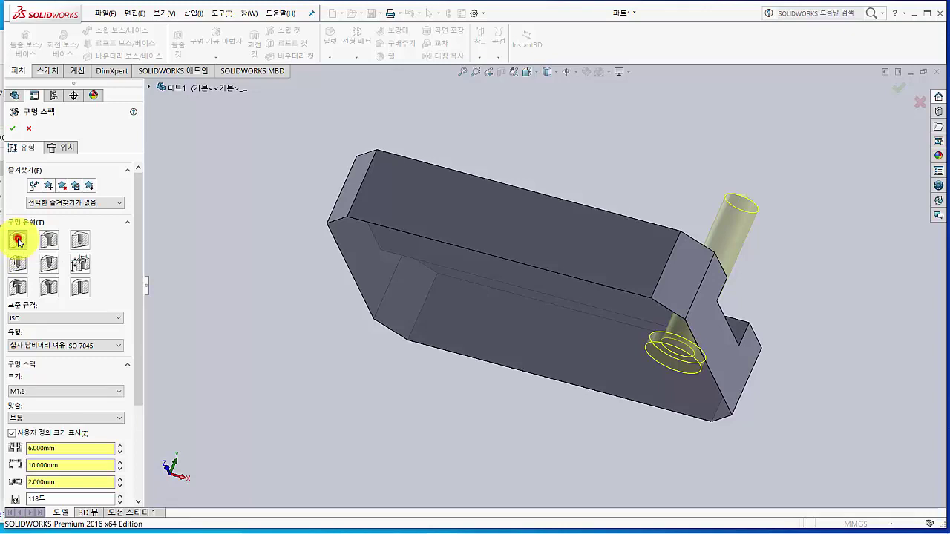
pyautogui.click(15, 318)
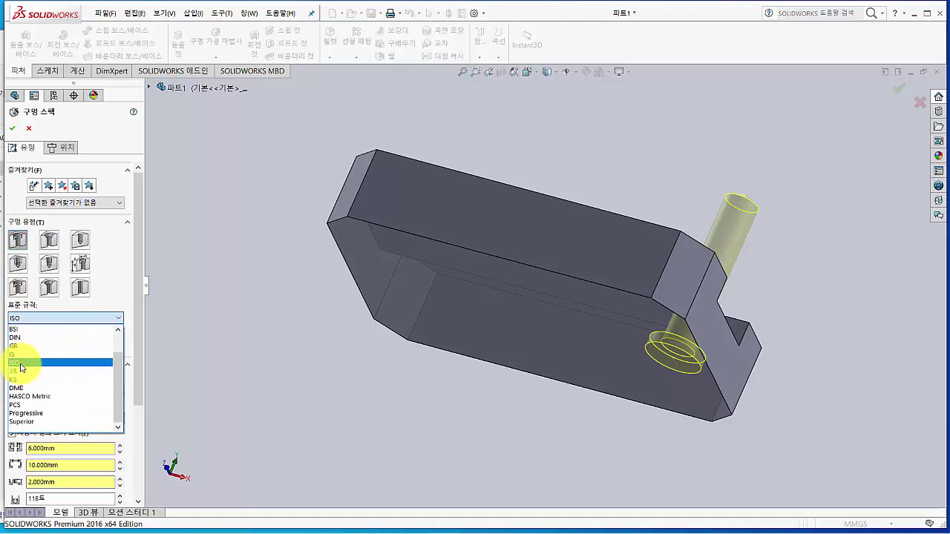
pyautogui.click(20, 363)
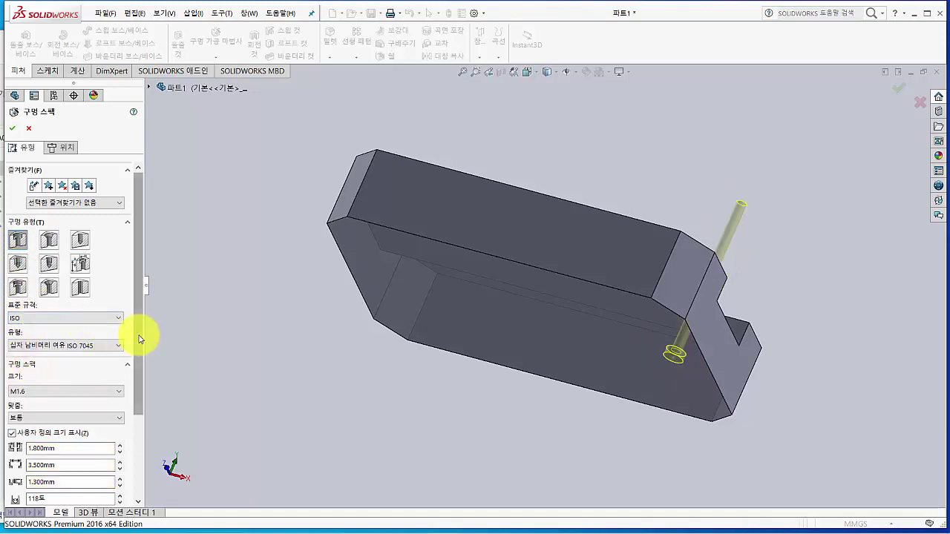
pyautogui.moveTo(138, 335); pyautogui.dragTo(139, 397)
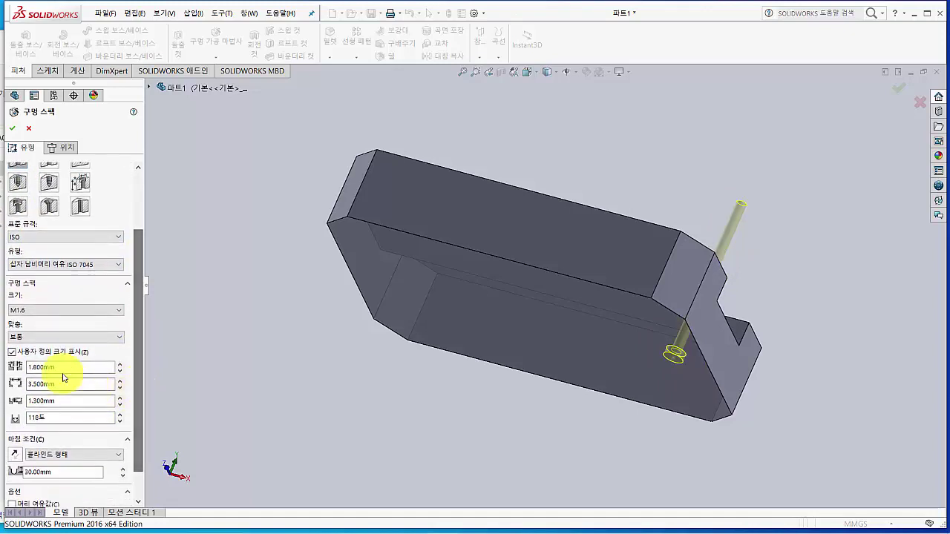
pyautogui.click(14, 353)
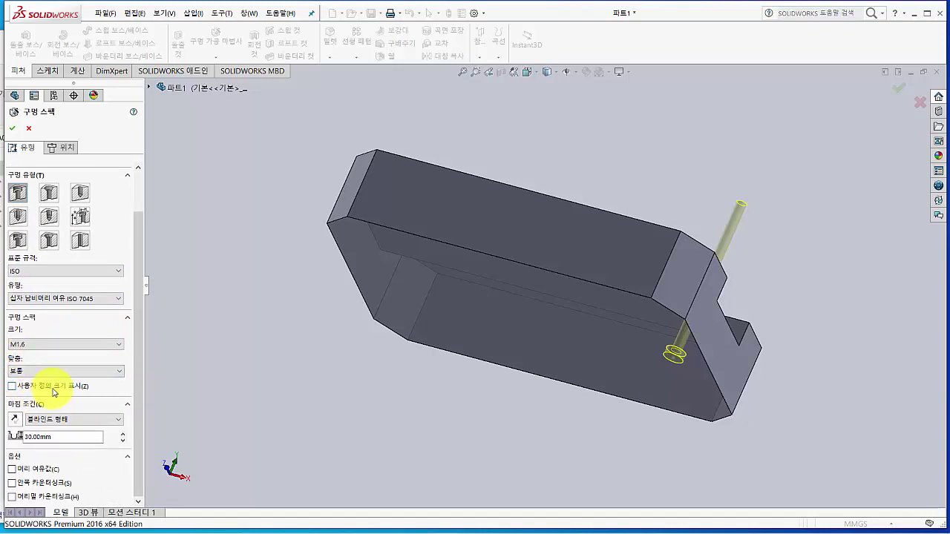
pyautogui.click(12, 386)
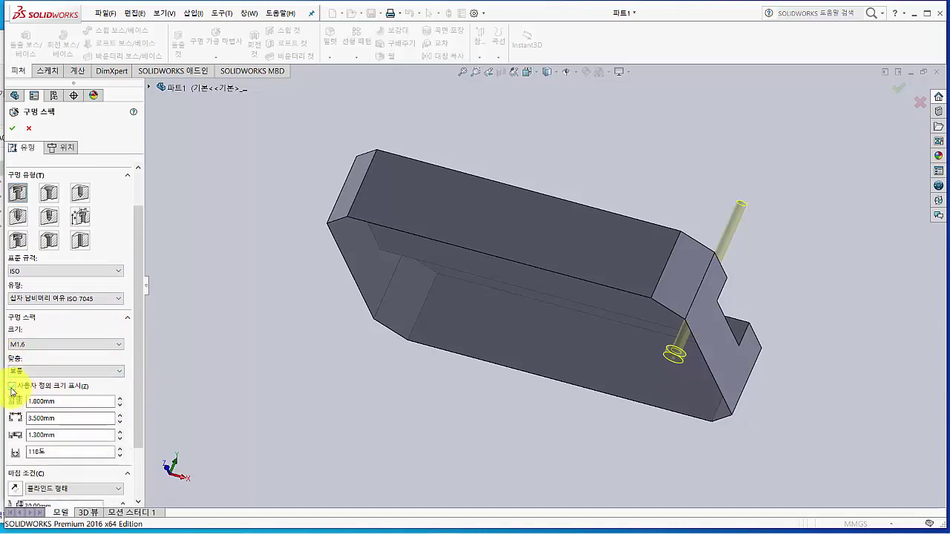
# Set the through hole diameter to 6.6 mm, the counterbore diameter to 11 mm and the counterbore depth to 6.5 mm.
pyautogui.doubleClick(59, 401)
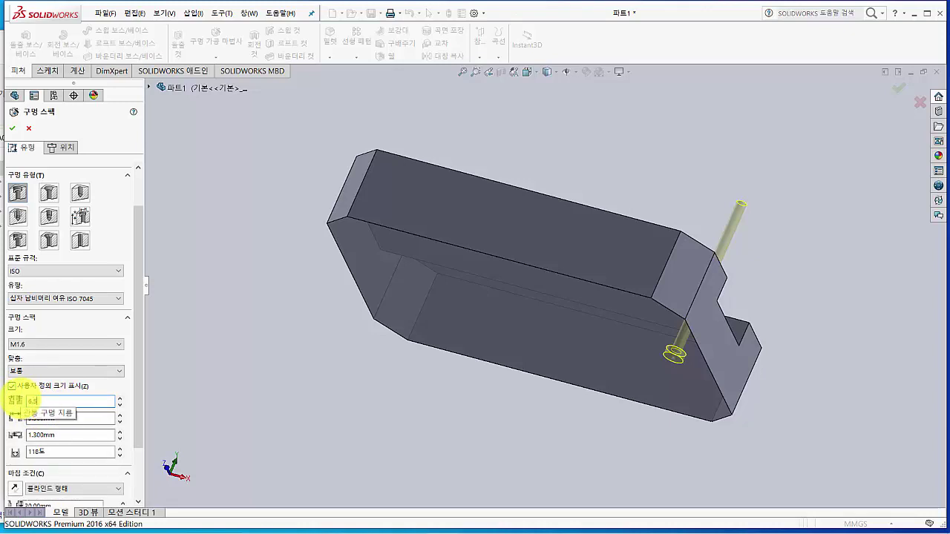
pyautogui.doubleClick(38, 400)
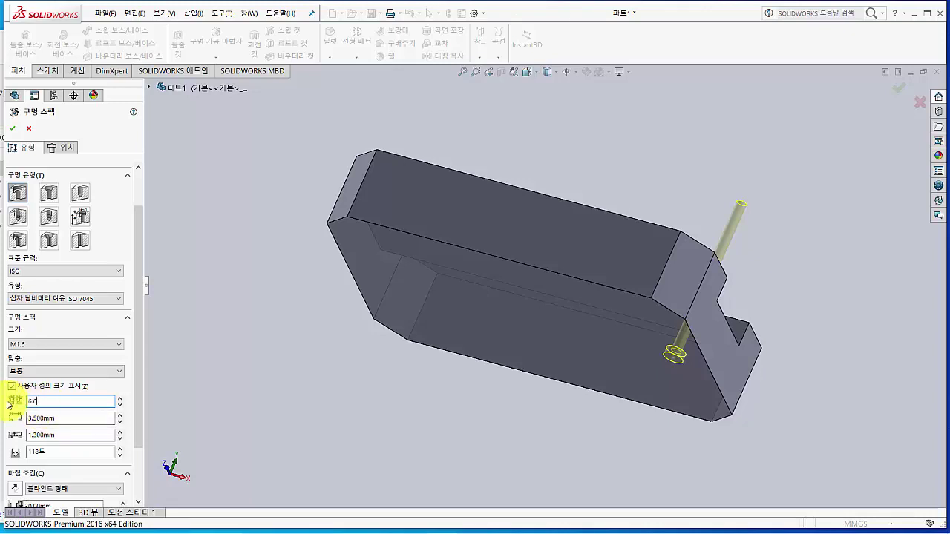
pyautogui.write('6.6')
pyautogui.doubleClick(66, 419)
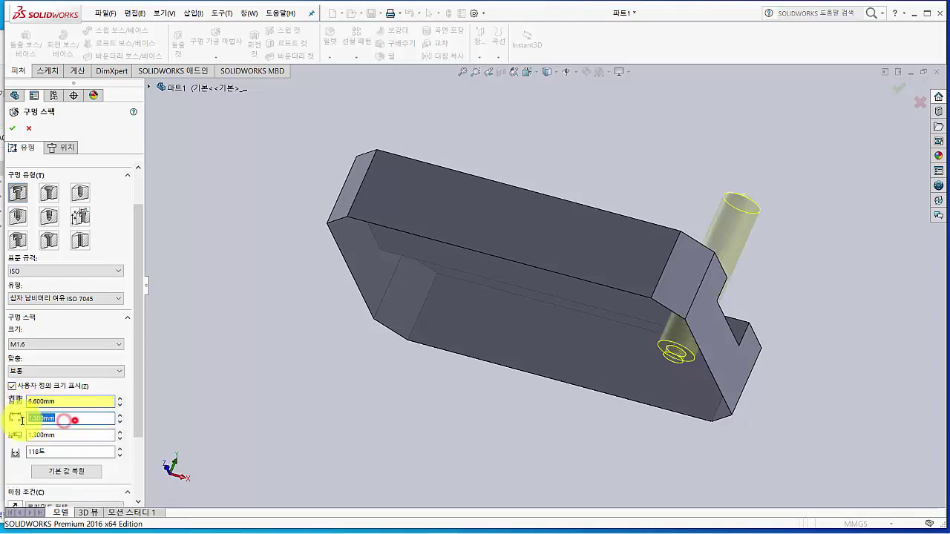
pyautogui.write('11')
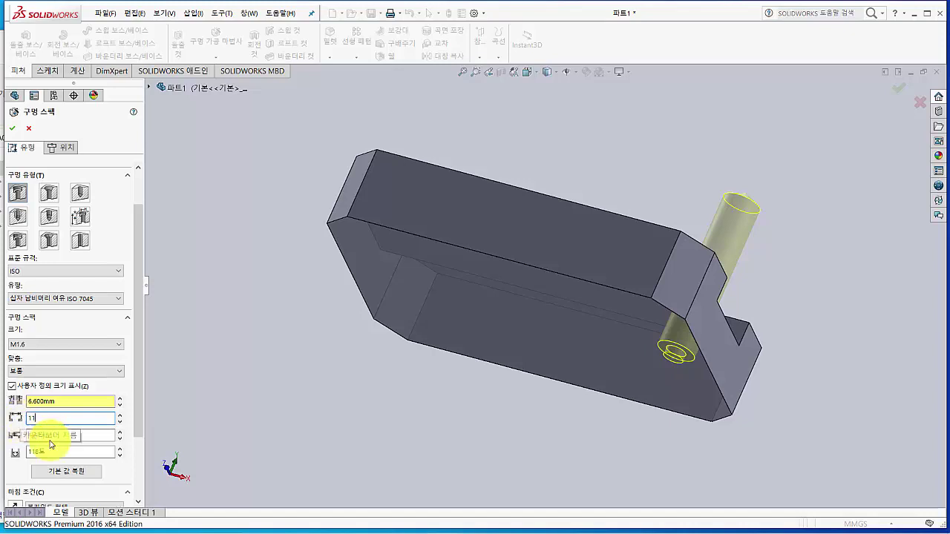
pyautogui.doubleClick(80, 435)
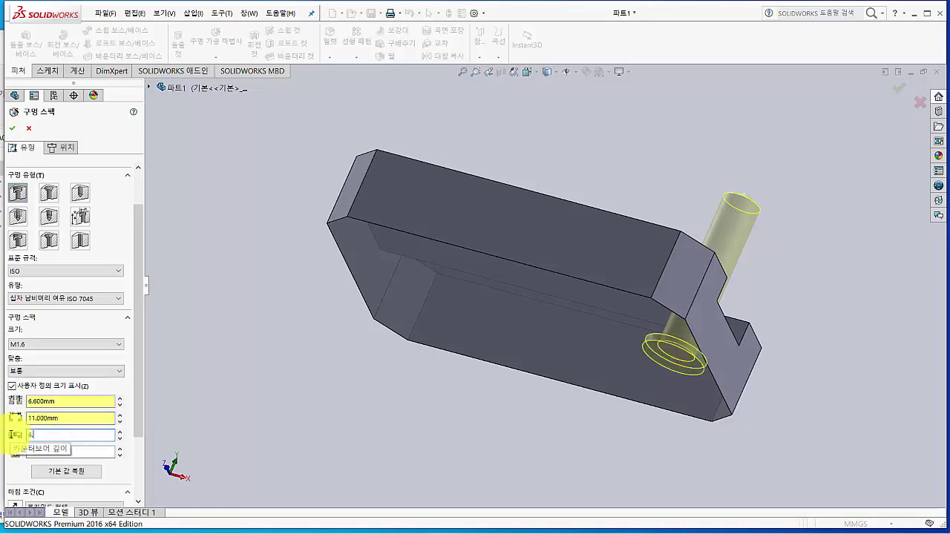
pyautogui.write('6.5')
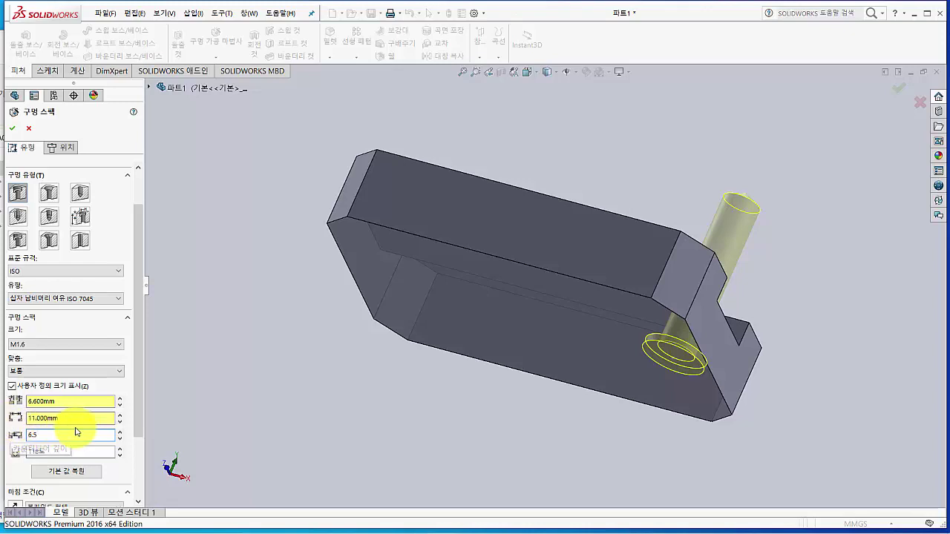
pyautogui.click(74, 419)
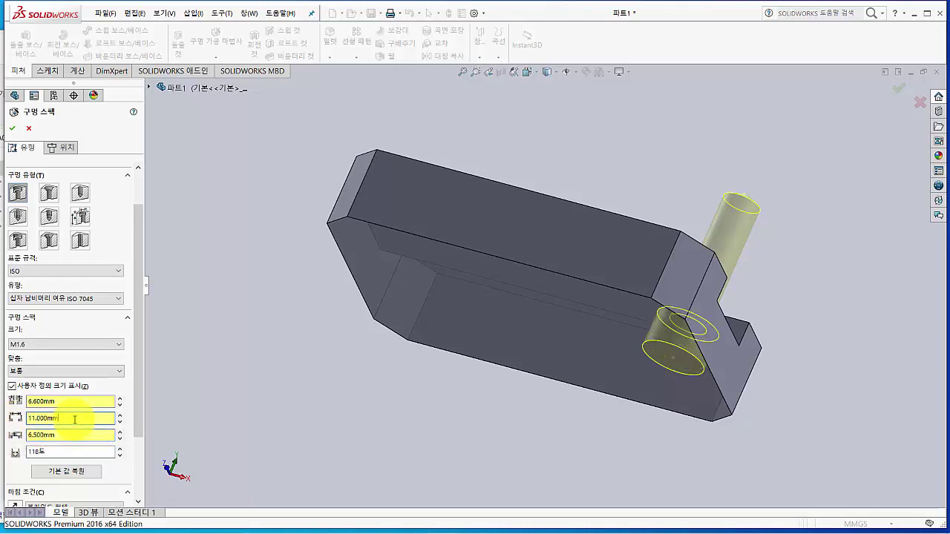
# Check the hole sizes against the drawing image01.png and create the counterbored hole with its blind end condition.
pyautogui.hotkey('alt', 'Tab')
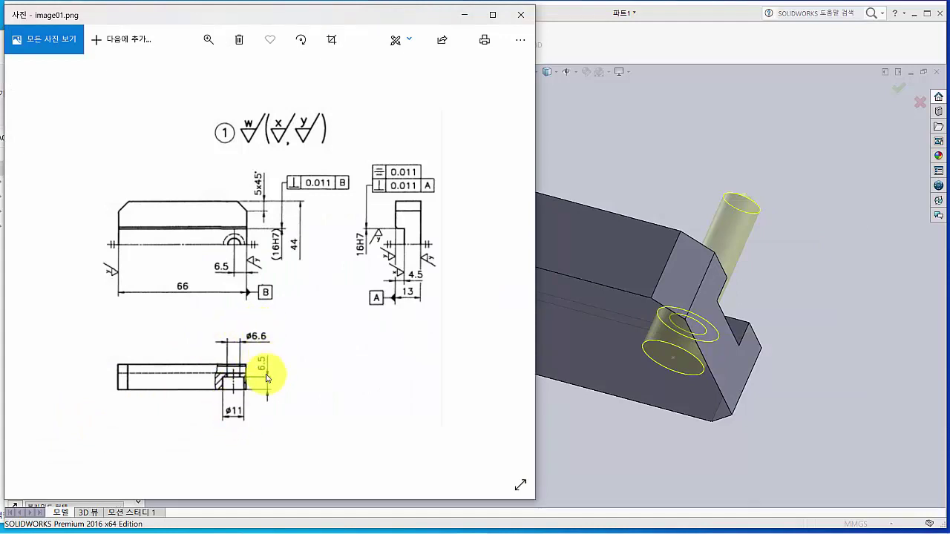
pyautogui.moveTo(261, 18); pyautogui.dragTo(375, 22)
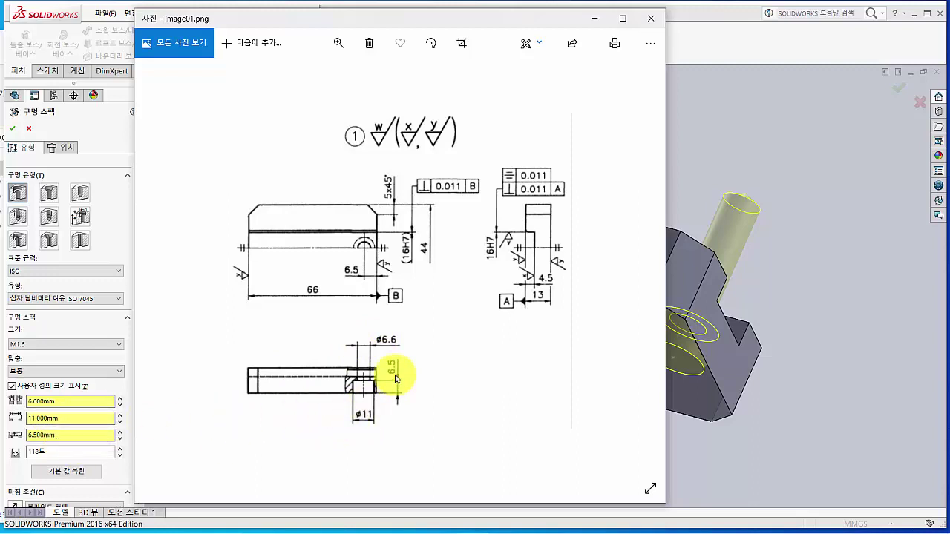
pyautogui.moveTo(400, 21); pyautogui.dragTo(361, 17)
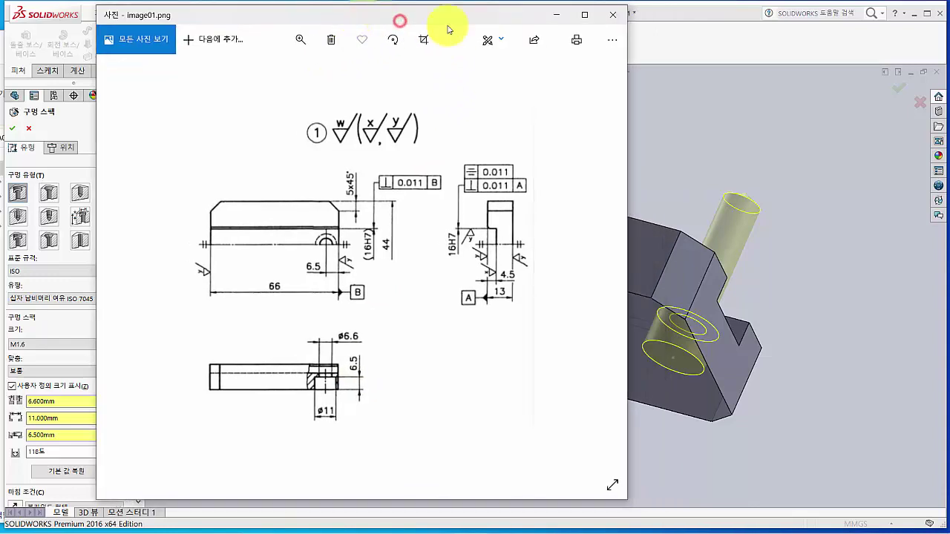
pyautogui.click(663, 42)
pyautogui.moveTo(136, 322); pyautogui.dragTo(137, 388)
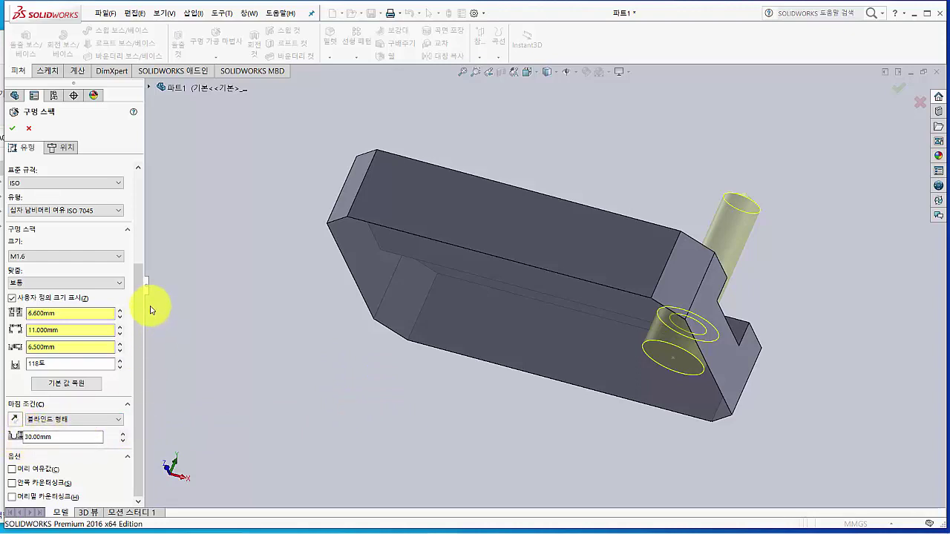
pyautogui.click(12, 129)
pyautogui.click(222, 212)
pyautogui.moveTo(227, 212)
pyautogui.mouseDown(button='middle')
pyautogui.moveTo(272, 233)
pyautogui.moveTo(297, 318)
pyautogui.moveTo(306, 217)
pyautogui.moveTo(260, 245)
pyautogui.moveTo(265, 235)
pyautogui.moveTo(274, 239)
pyautogui.moveTo(222, 233)
pyautogui.mouseUp(button='middle')
pyautogui.scroll(1, 271, 241)
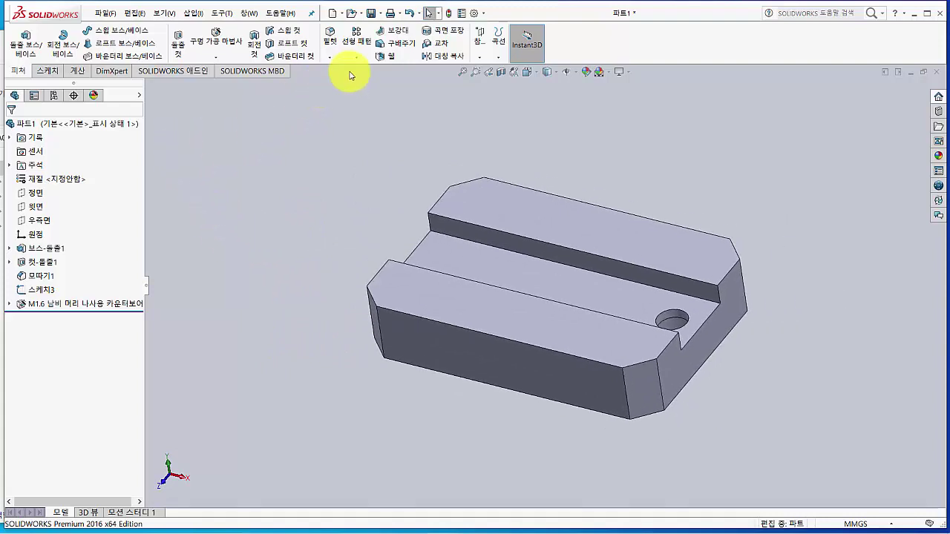
# Save the part as 파트1.SLDPRT in the HDU_SW > A04-0706 > 3D folder on the desktop.
pyautogui.click(372, 14)
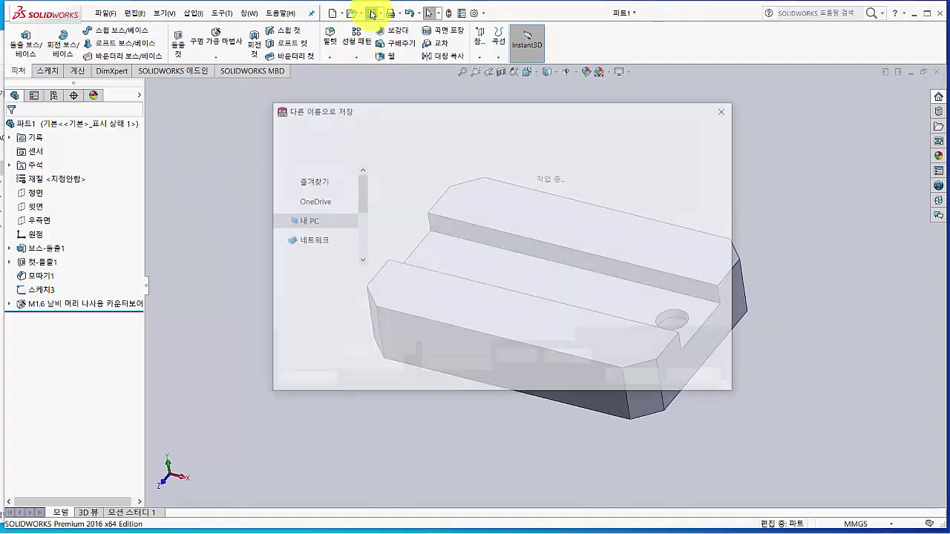
pyautogui.click(489, 225)
pyautogui.doubleClick(489, 225)
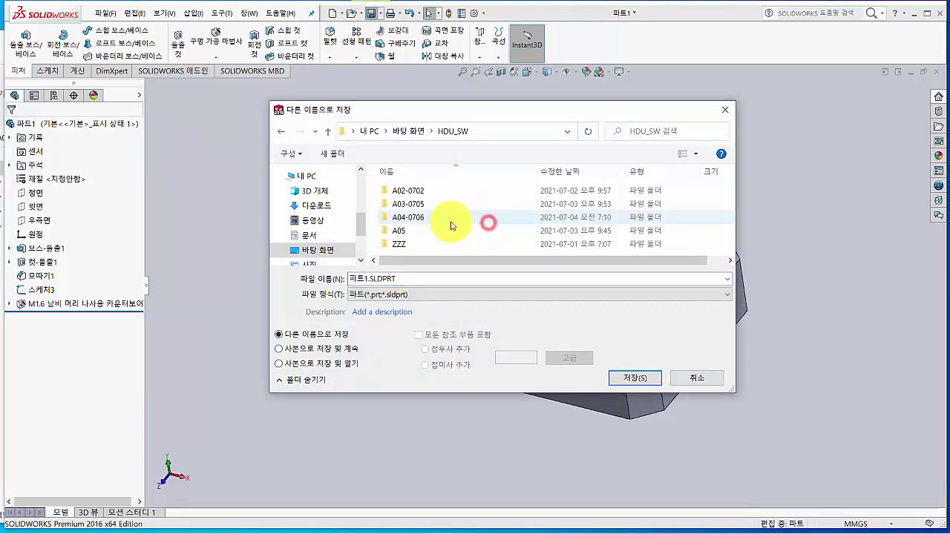
pyautogui.doubleClick(430, 218)
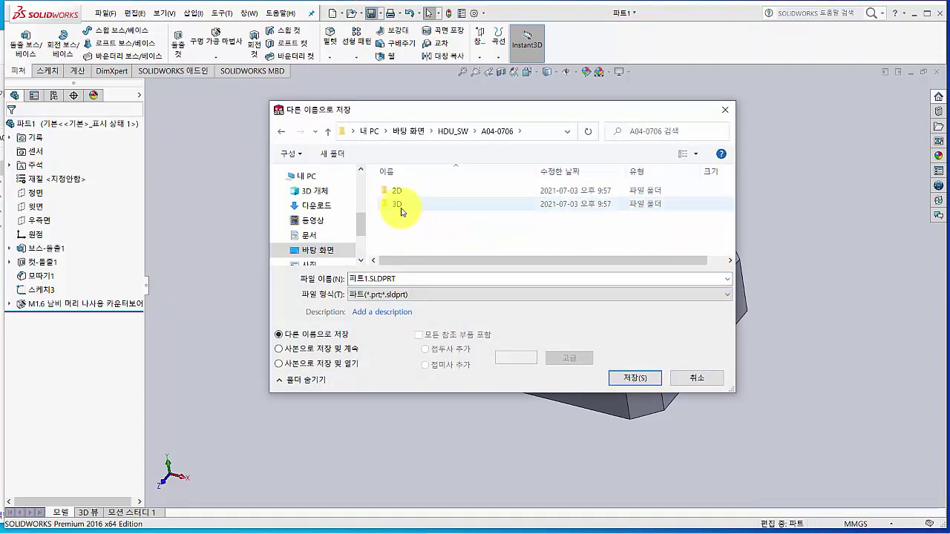
pyautogui.doubleClick(405, 278)
pyautogui.click(411, 276)
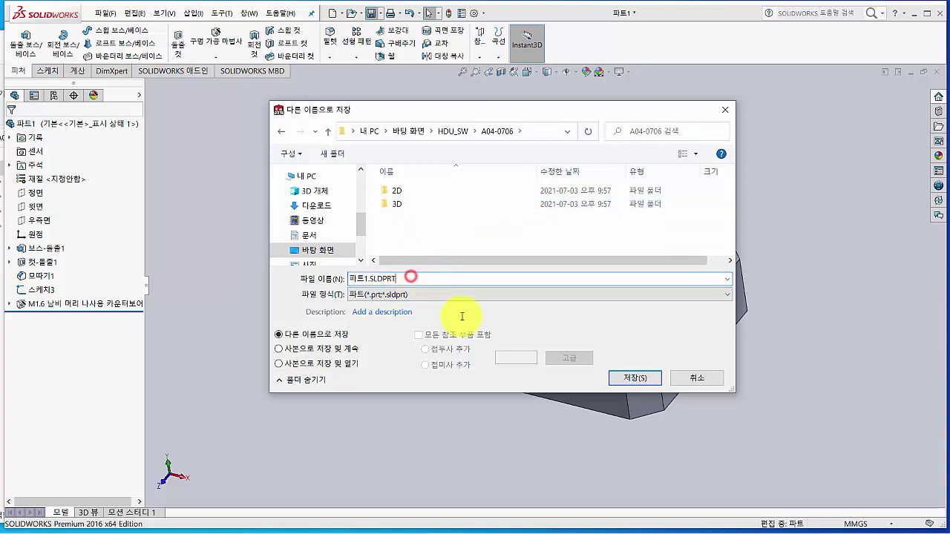
pyautogui.click(626, 379)
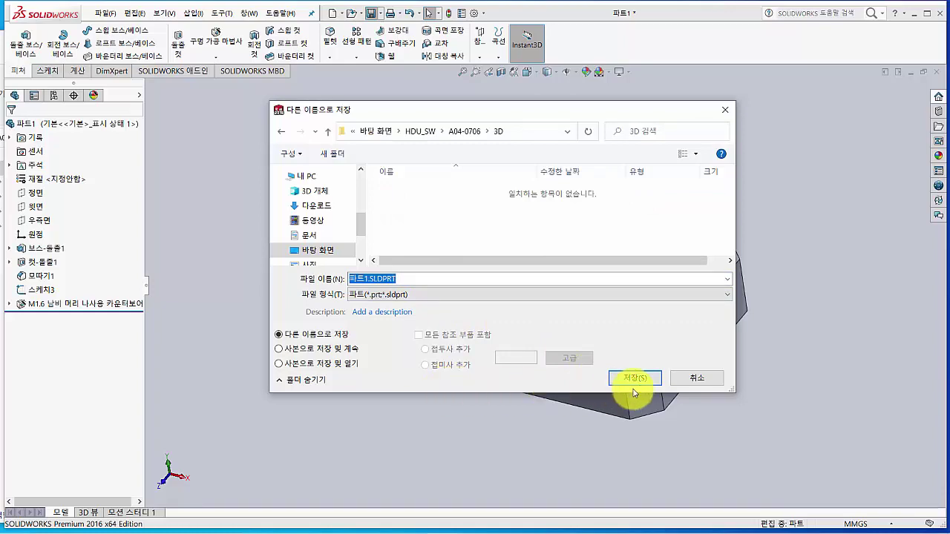
pyautogui.click(643, 379)
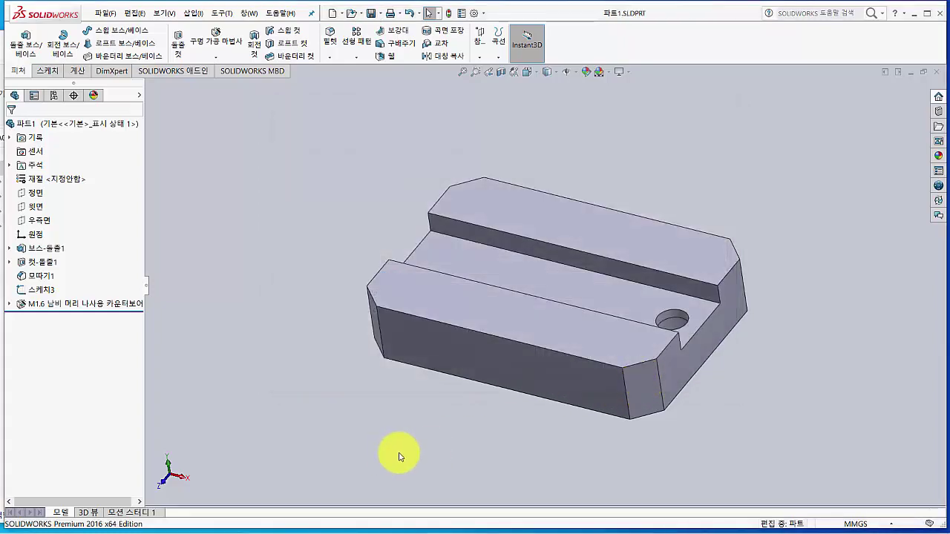
# Review part 2's drawing, image02.png, and create a new part document in SOLIDWORKS.
pyautogui.hotkey('alt', 'Tab')
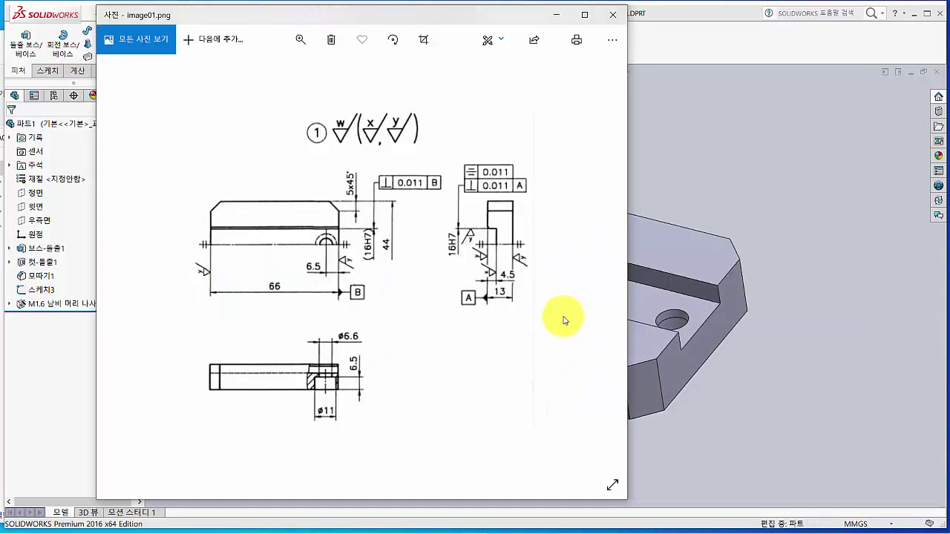
pyautogui.click(597, 272)
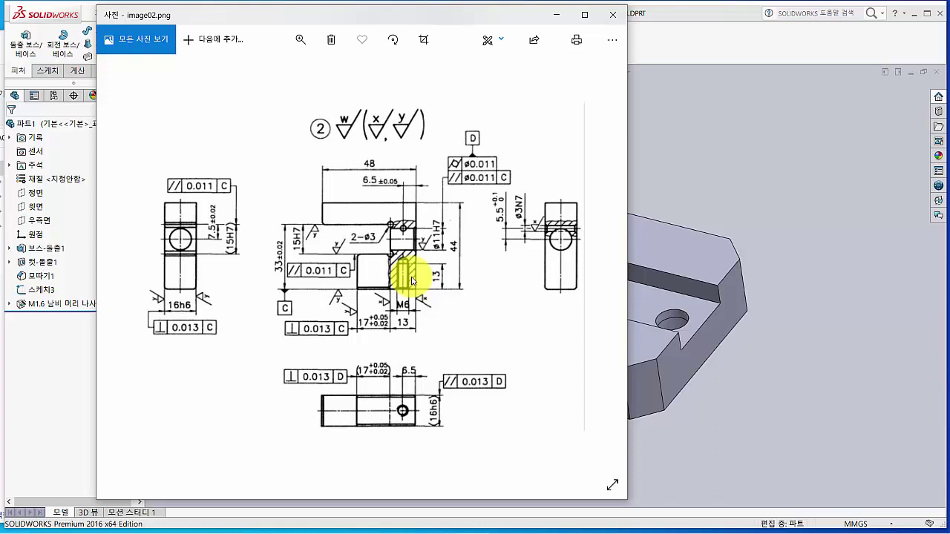
pyautogui.click(44, 379)
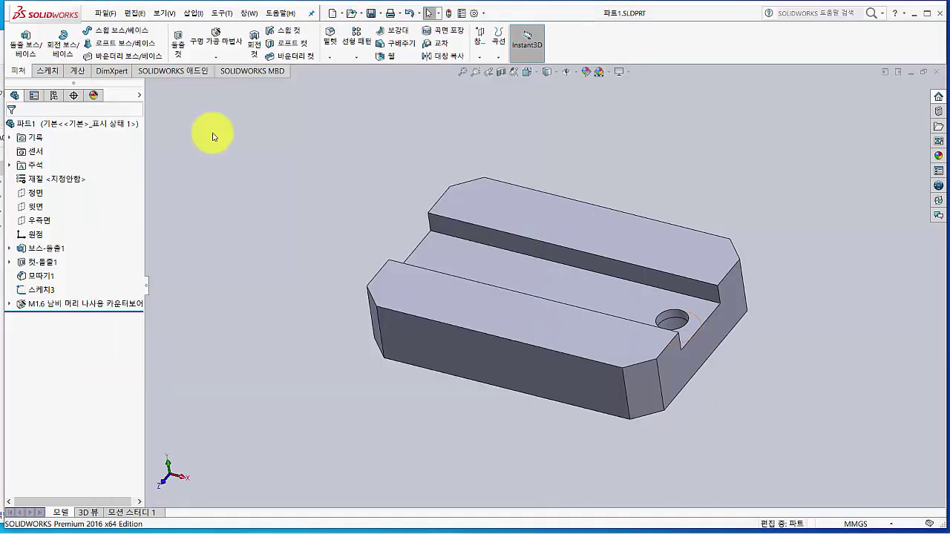
pyautogui.click(331, 14)
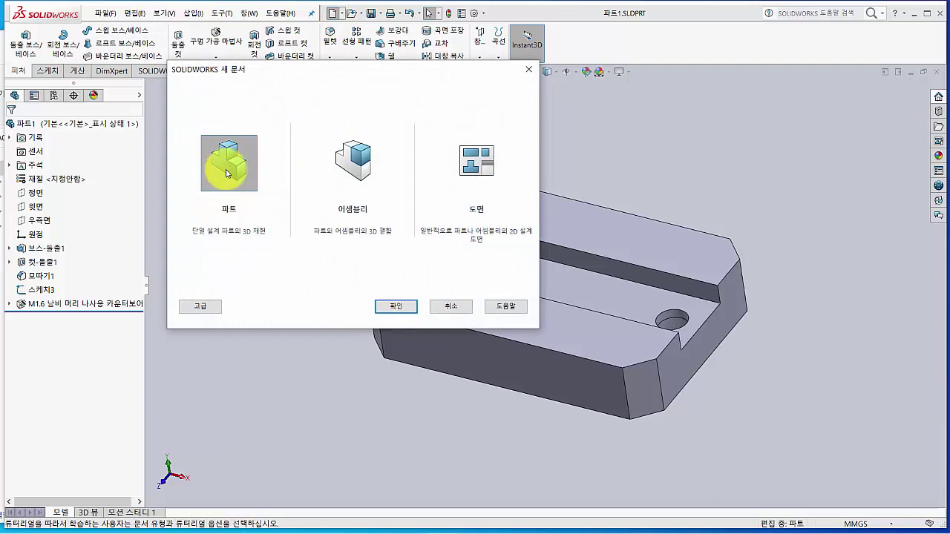
pyautogui.click(390, 305)
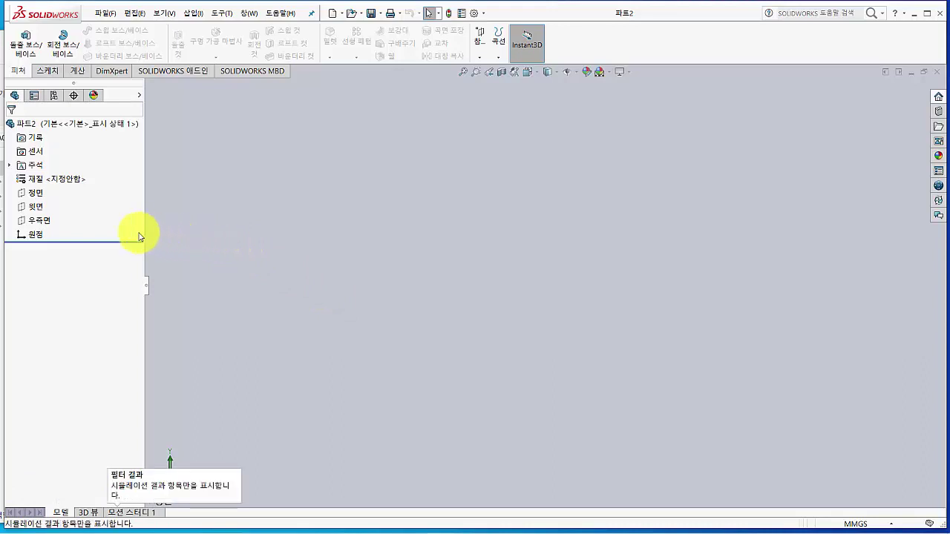
# Sketch a corner rectangle about 104 mm wide and 84 mm high from the origin on the Front Plane.
pyautogui.click(32, 194)
pyautogui.click(41, 186)
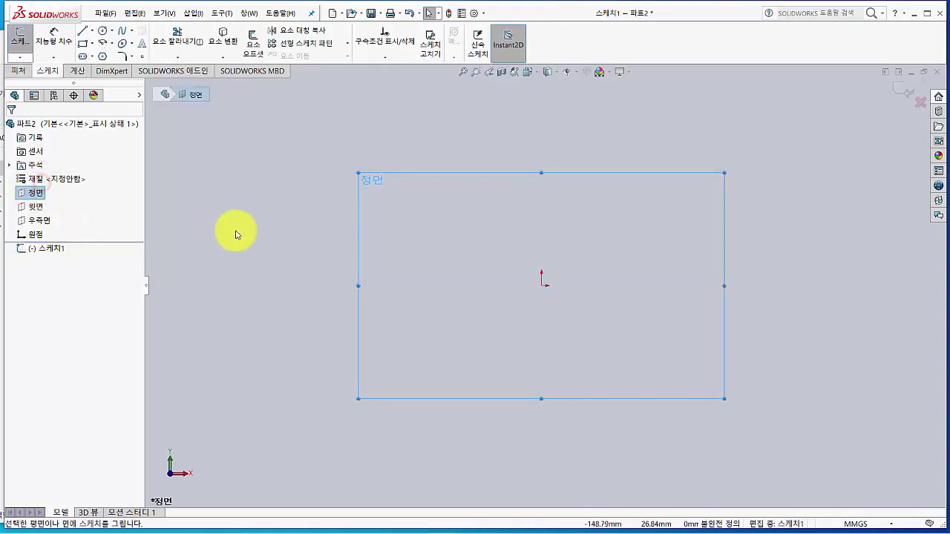
pyautogui.click(83, 45)
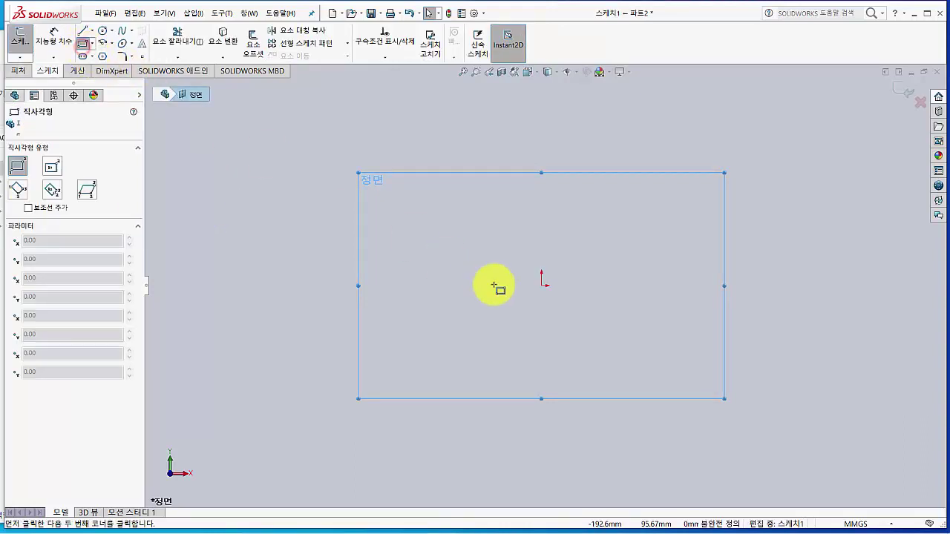
pyautogui.click(542, 285)
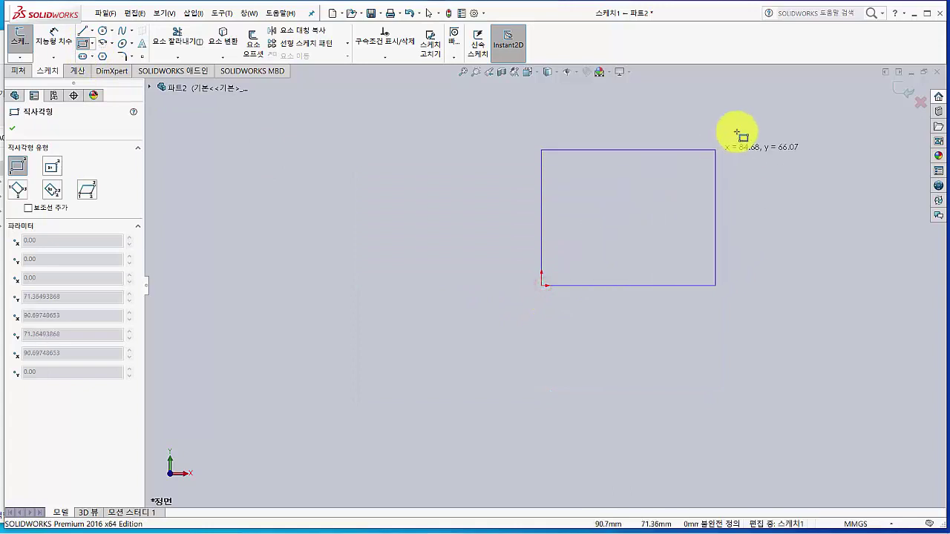
pyautogui.click(754, 113)
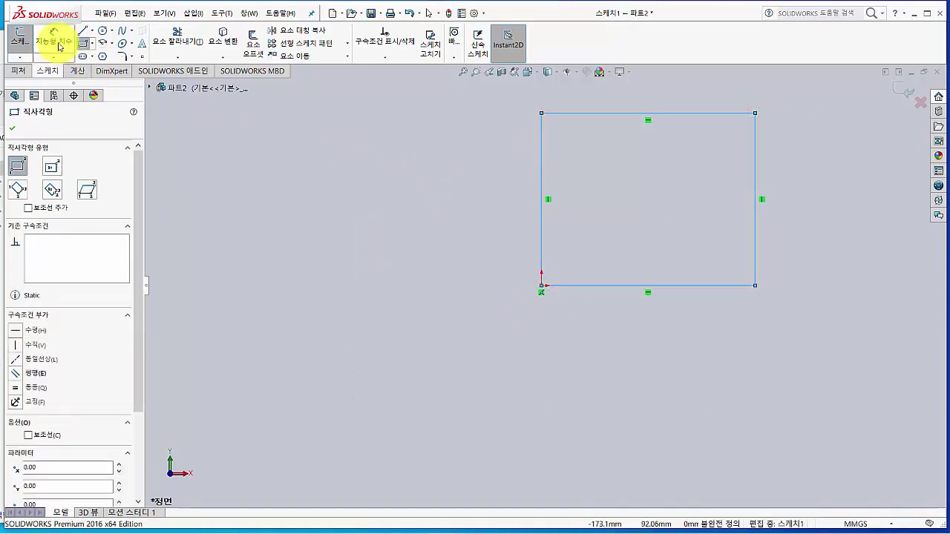
# Dimension the rectangle's width as 48 mm between its two vertical sides.
pyautogui.click(53, 37)
pyautogui.click(542, 164)
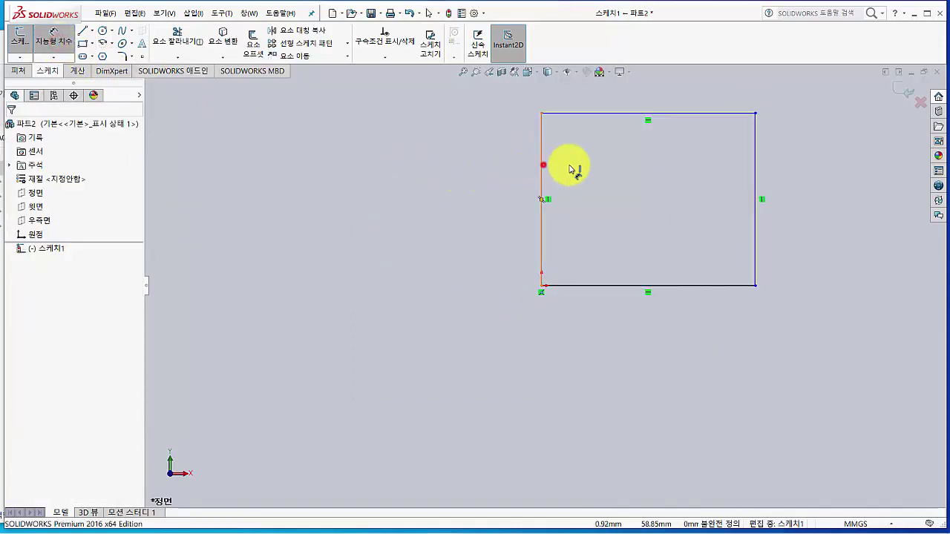
pyautogui.click(757, 173)
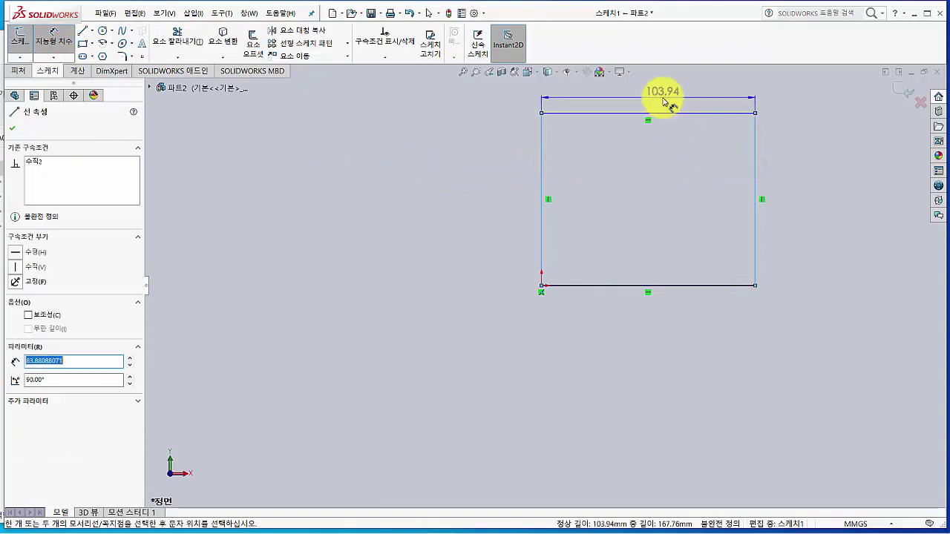
pyautogui.click(664, 96)
pyautogui.click(665, 101)
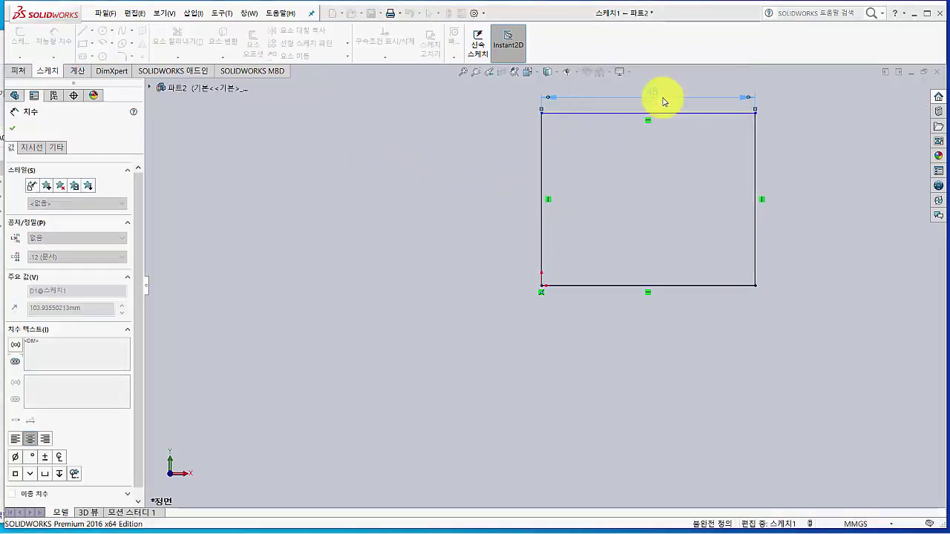
# Dimension the rectangle's height as 44 mm between its two horizontal sides and exit the sketch.
pyautogui.click(596, 114)
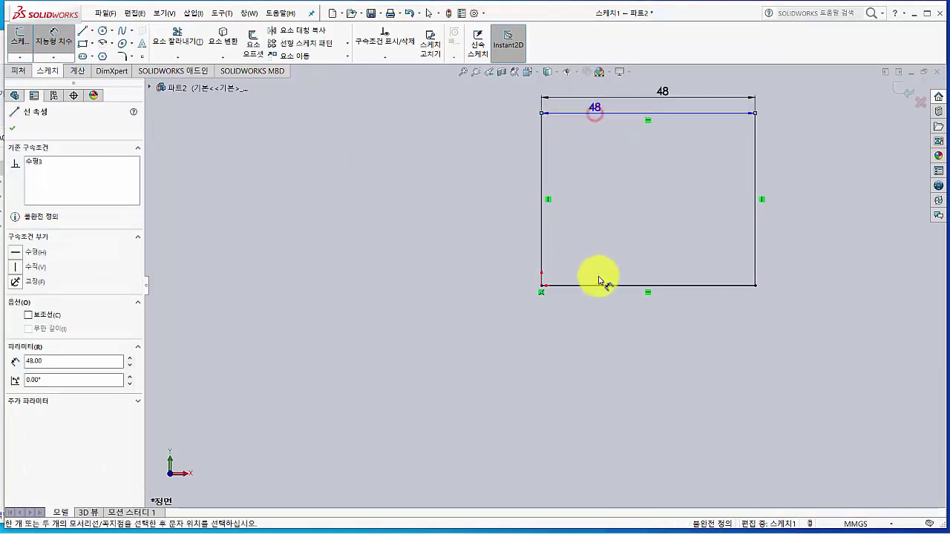
pyautogui.click(601, 285)
pyautogui.click(520, 199)
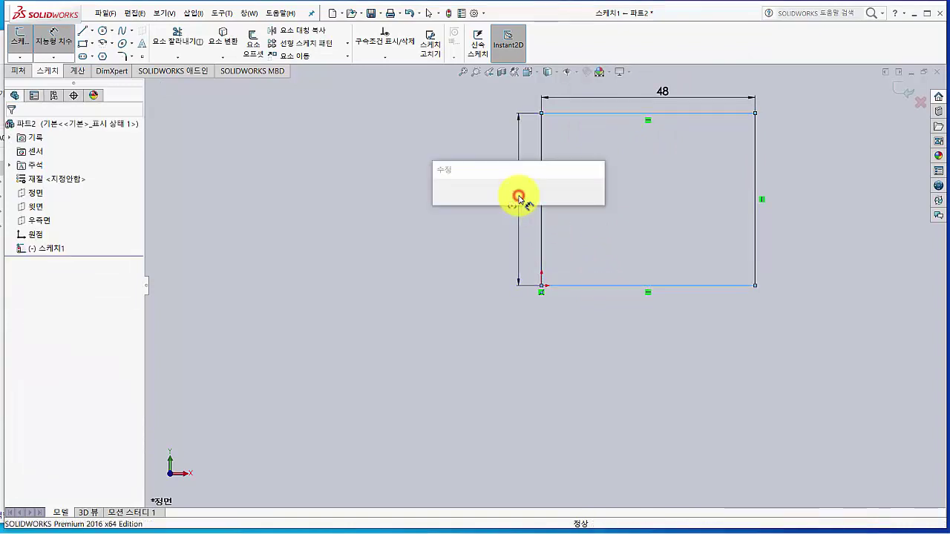
pyautogui.write('44')
pyautogui.press('Return')
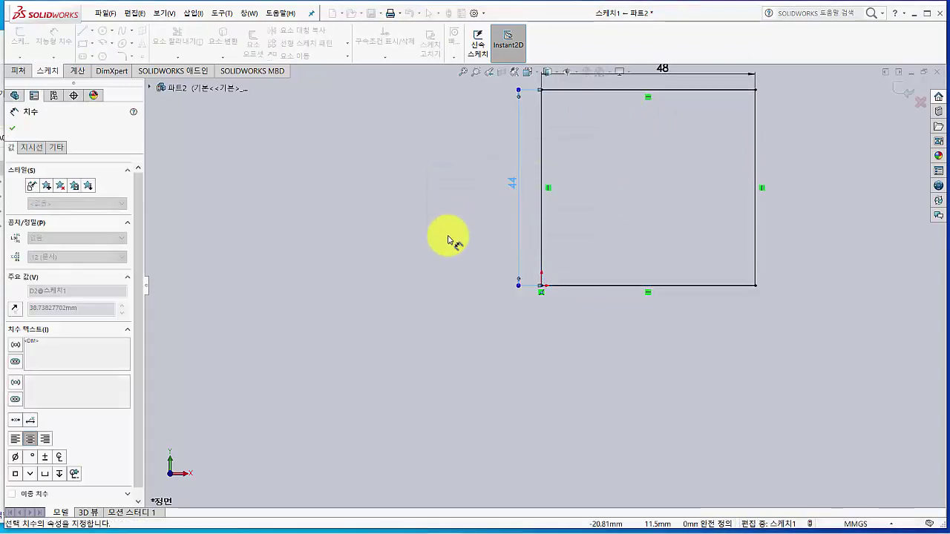
pyautogui.keyDown('ctrl'); pyautogui.moveTo(447, 239); pyautogui.dragTo(393, 317, button='middle'); pyautogui.keyUp('ctrl')
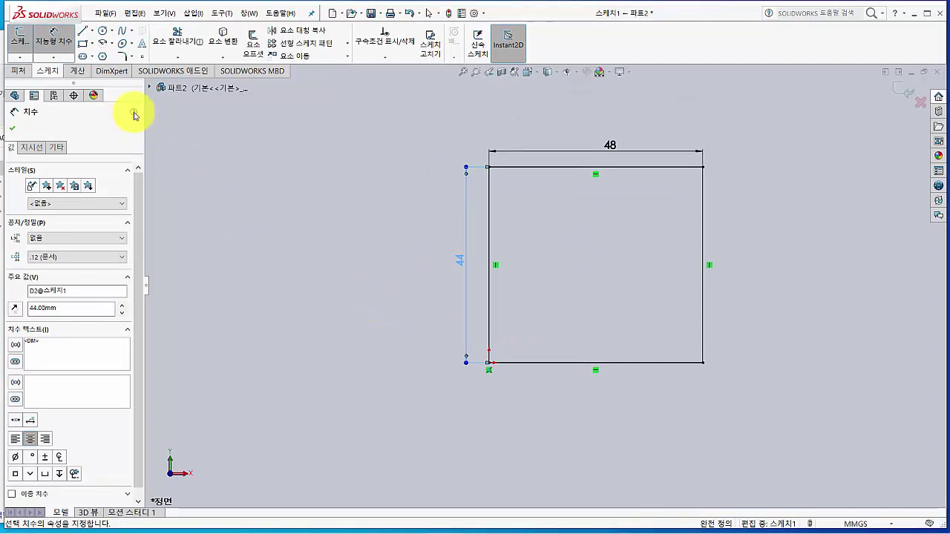
pyautogui.click(22, 36)
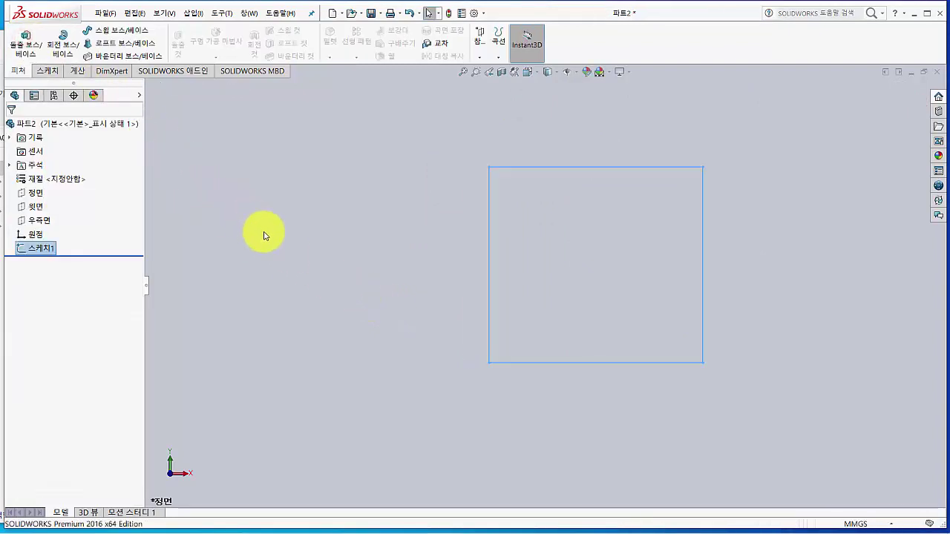
# Extrude the 48 x 44 mm rectangle as a boss with a blind depth of 16 mm.
pyautogui.click(26, 42)
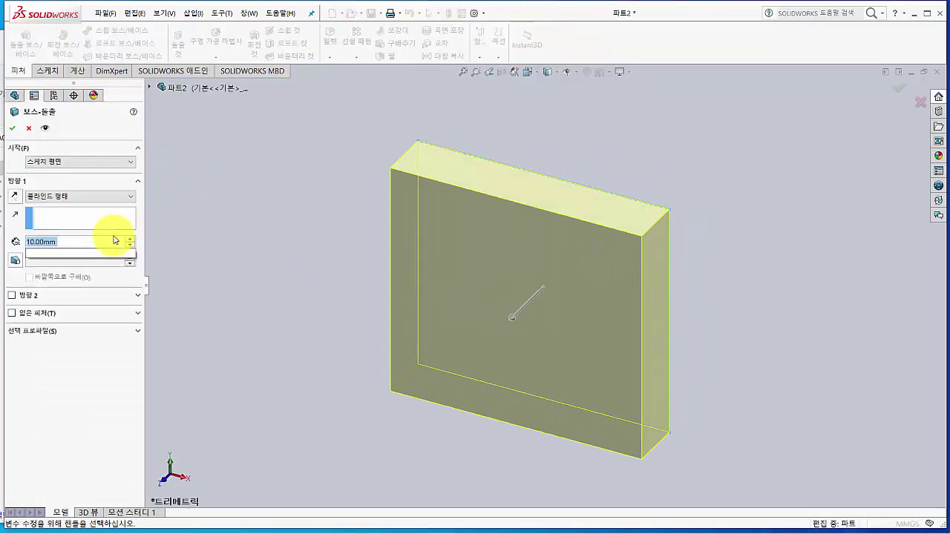
pyautogui.write('16')
pyautogui.press('Return')
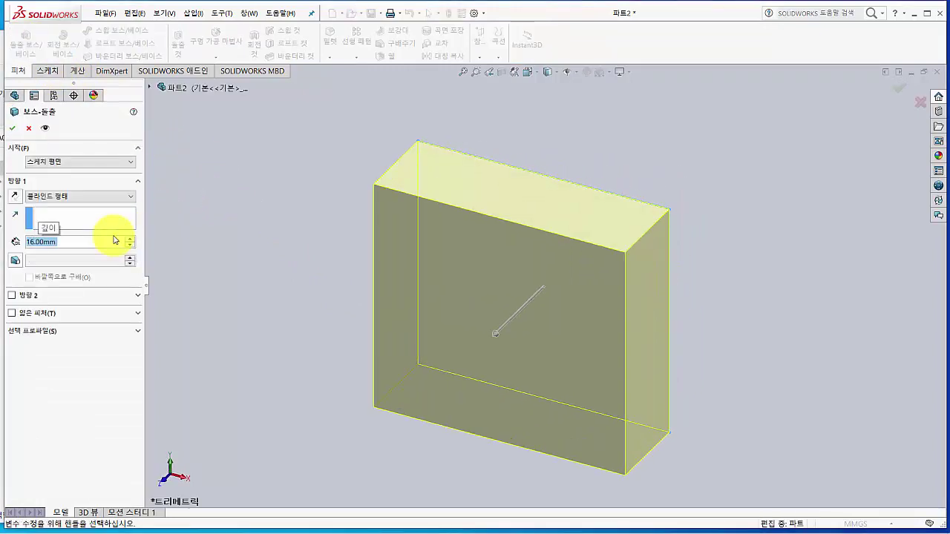
pyautogui.click(12, 127)
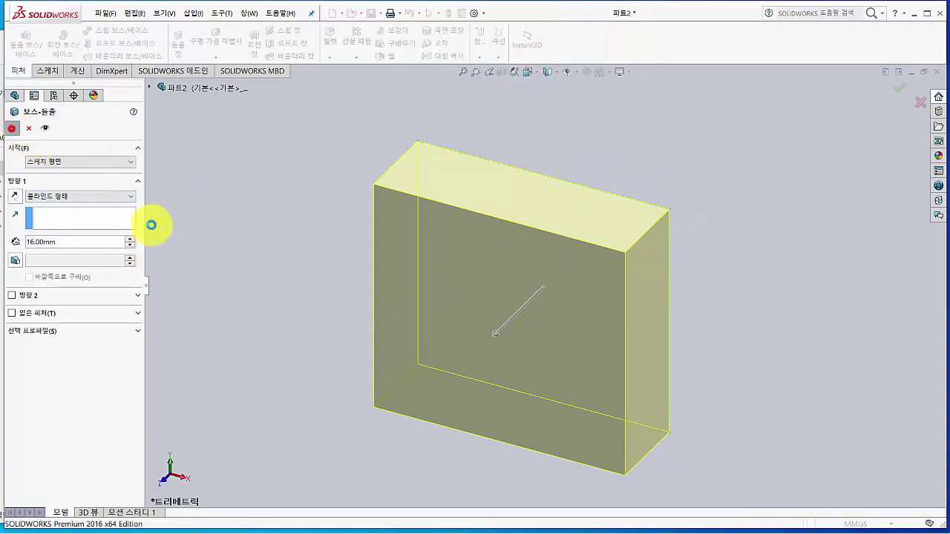
pyautogui.click(215, 256)
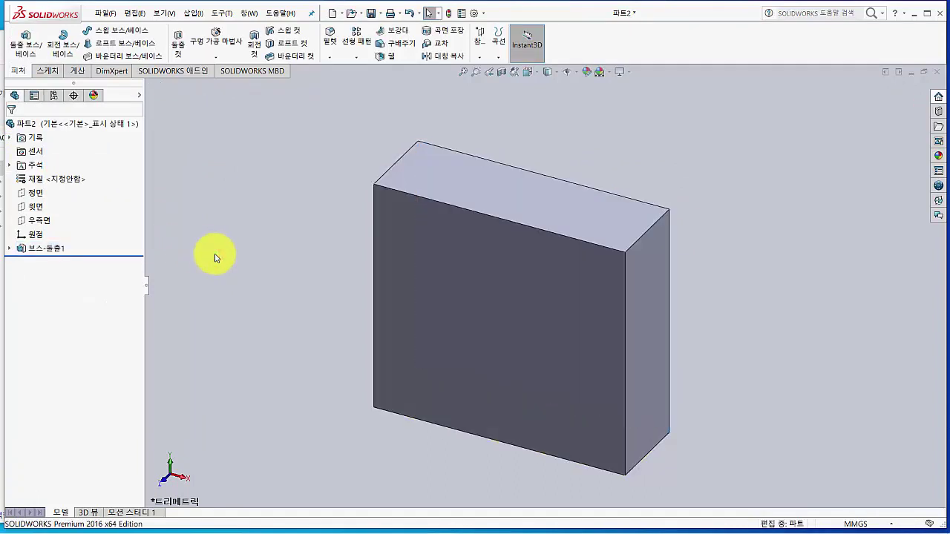
# Sketch a stepped profile of horizontal and vertical lines on the block's front face, starting at the origin, about 33 mm high.
pyautogui.click(459, 294)
pyautogui.click(500, 266)
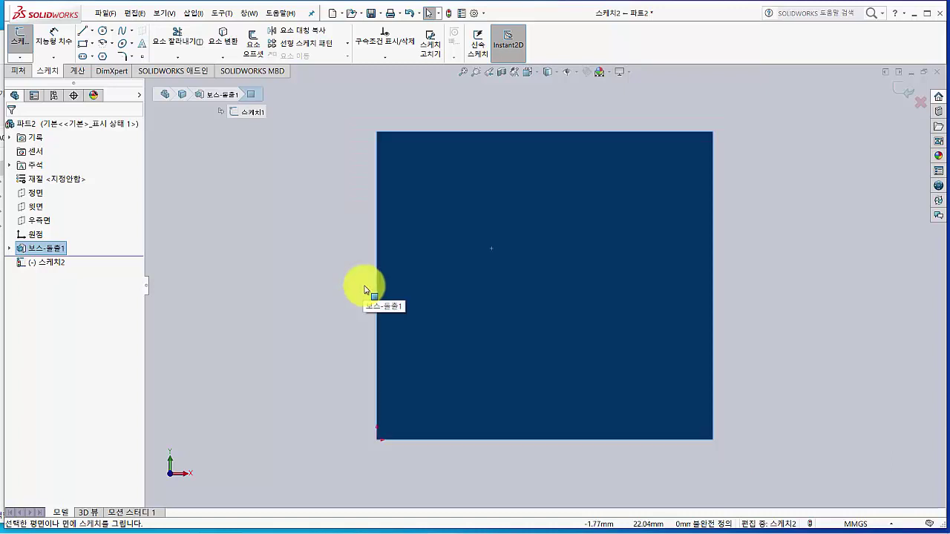
pyautogui.click(86, 32)
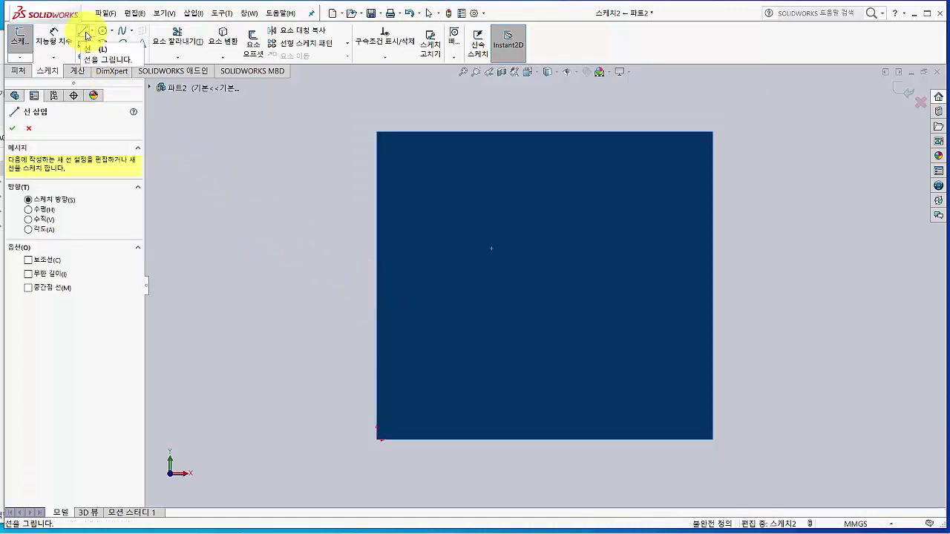
pyautogui.click(378, 440)
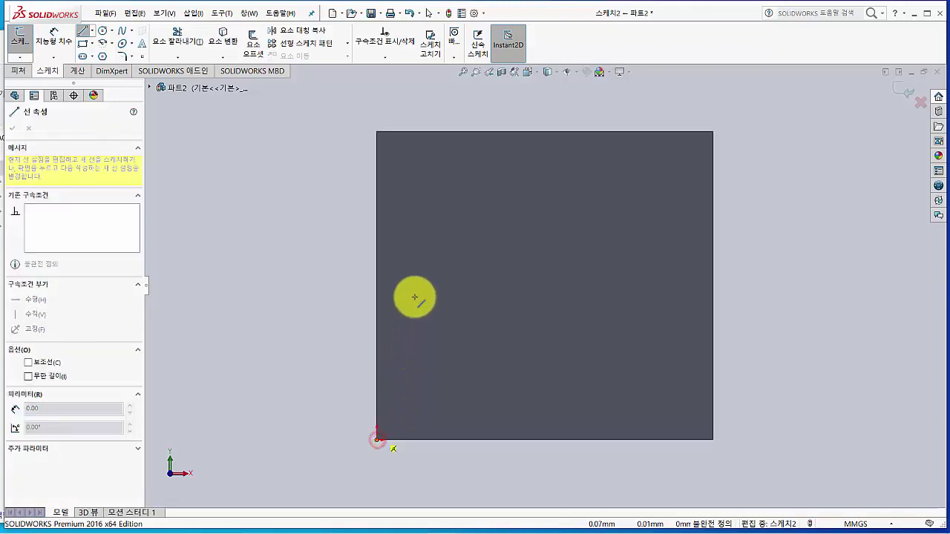
pyautogui.click(377, 205)
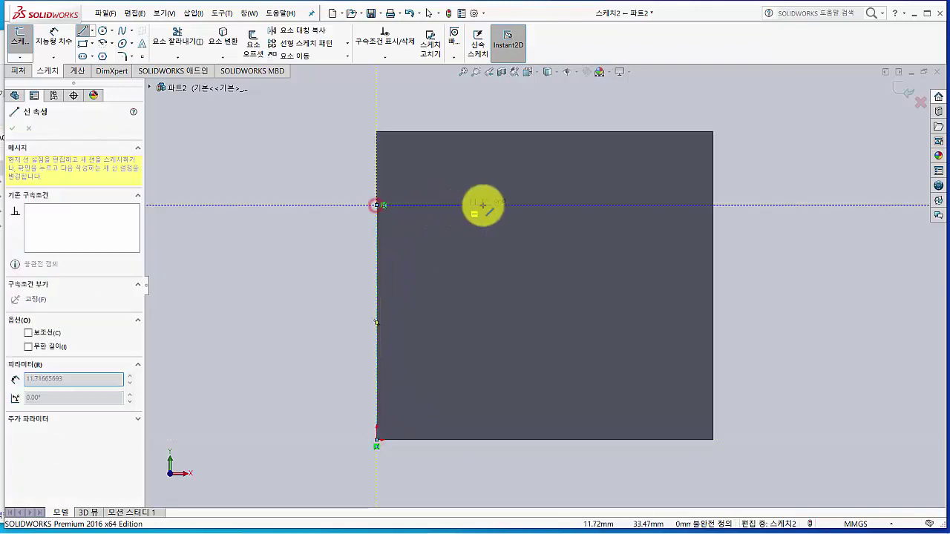
pyautogui.click(630, 206)
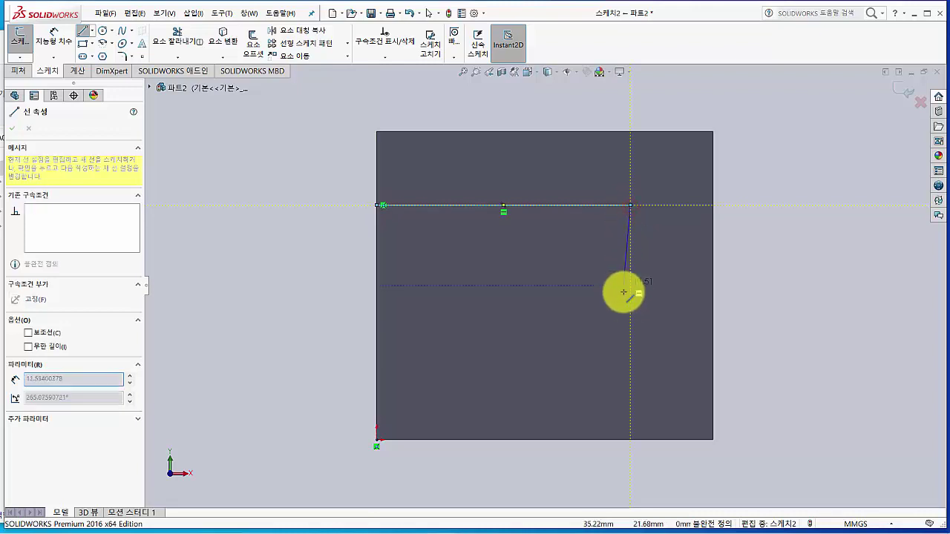
pyautogui.click(630, 316)
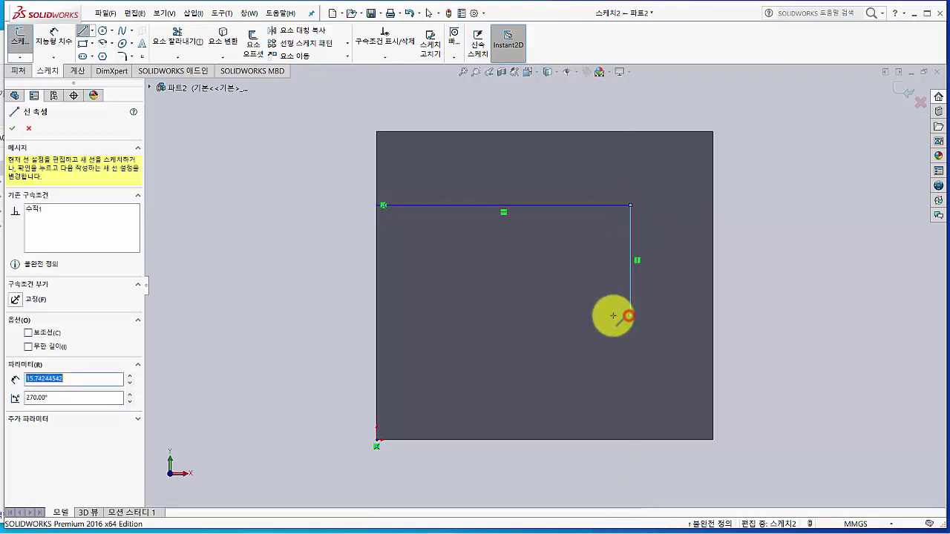
pyautogui.click(519, 316)
pyautogui.click(518, 439)
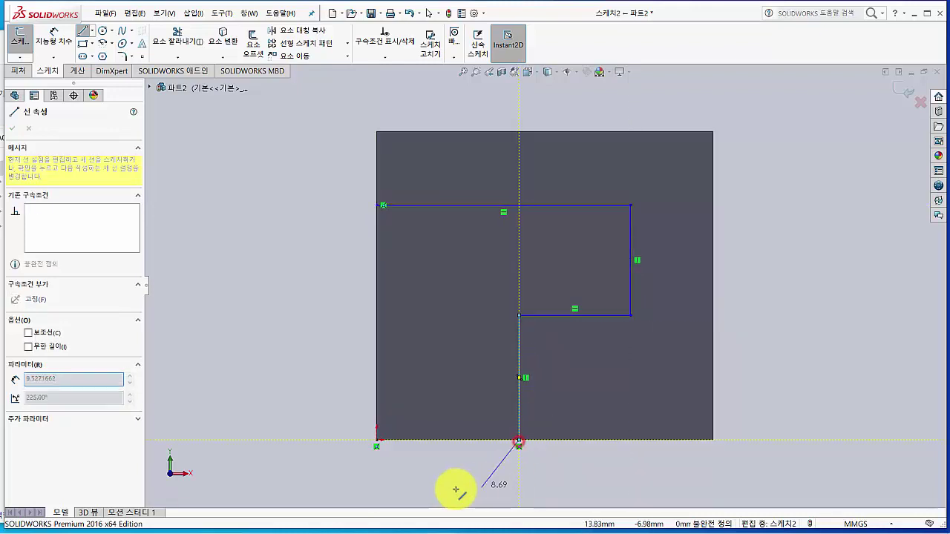
pyautogui.click(376, 439)
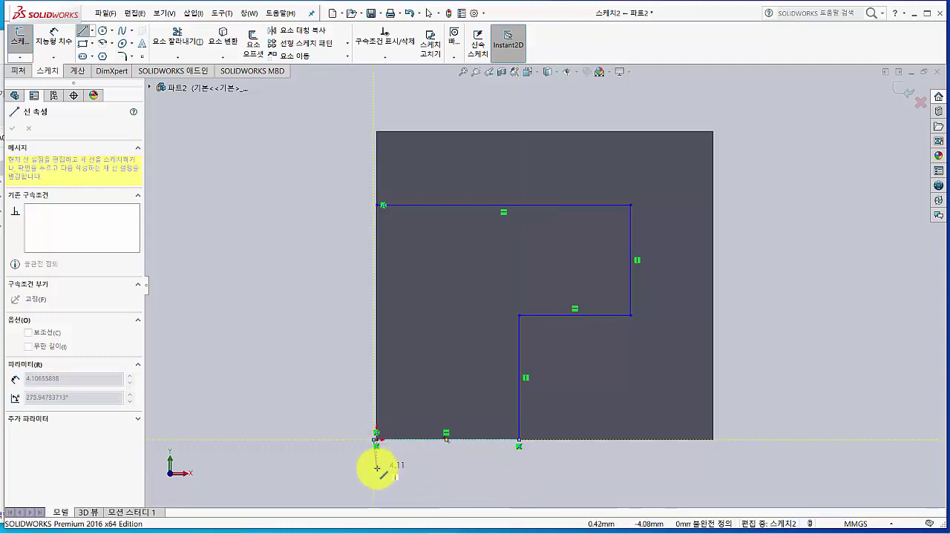
# Undo the profile's misplaced bottom line and redraw it from the origin to the inner vertical line's lower end, about 20 mm long.
pyautogui.scroll(-1, 380, 460)
pyautogui.scroll(-2, 380, 460)
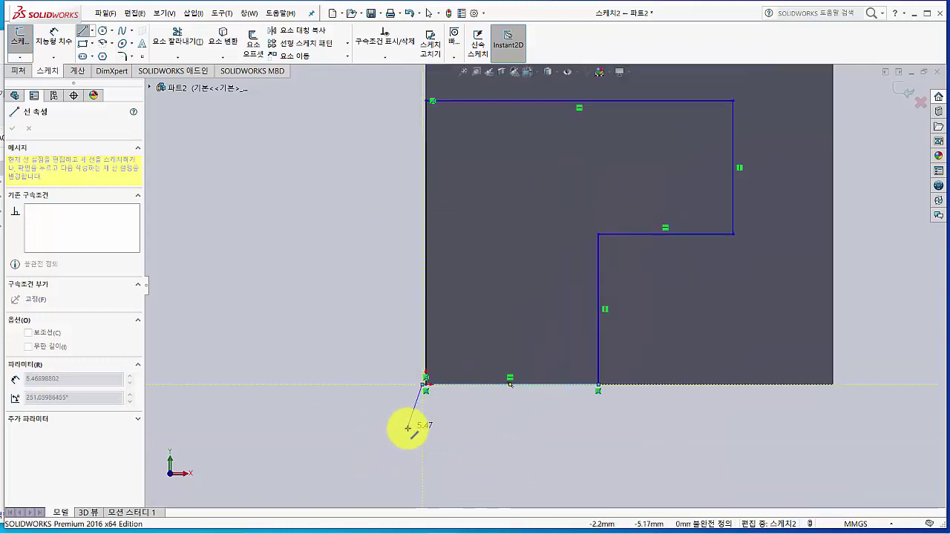
pyautogui.press('Escape')
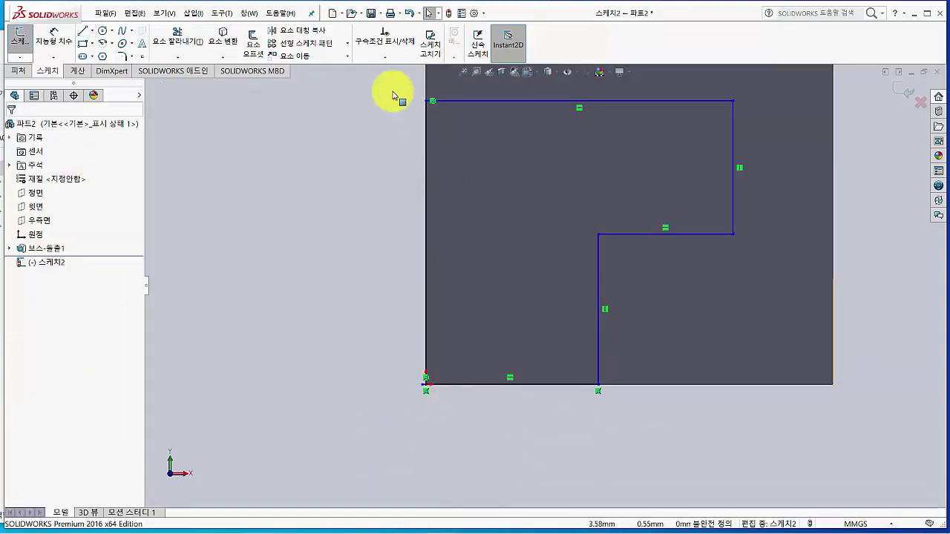
pyautogui.click(409, 13)
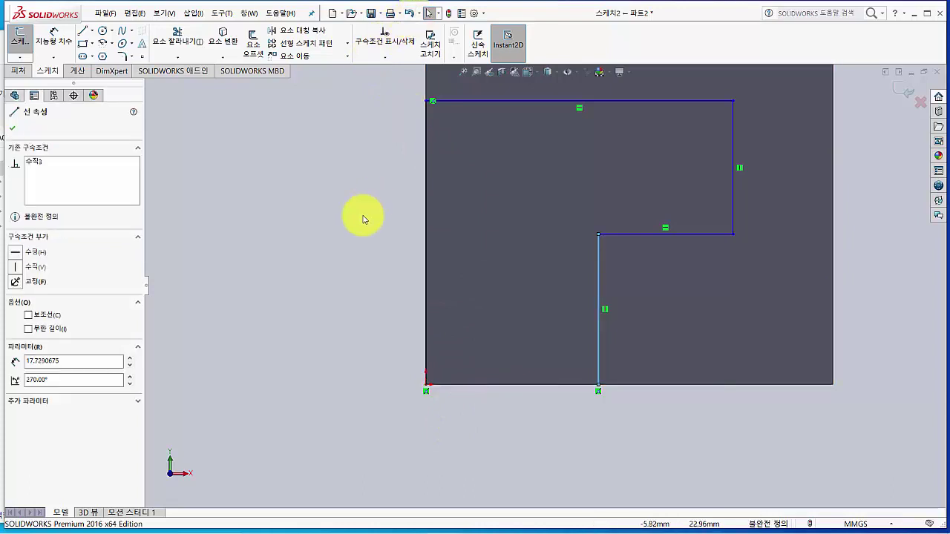
pyautogui.click(84, 32)
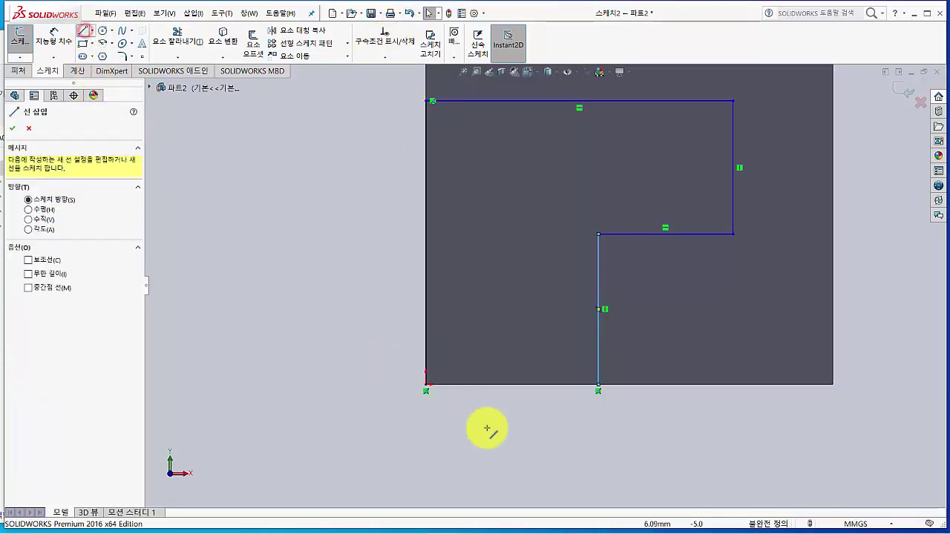
pyautogui.click(598, 385)
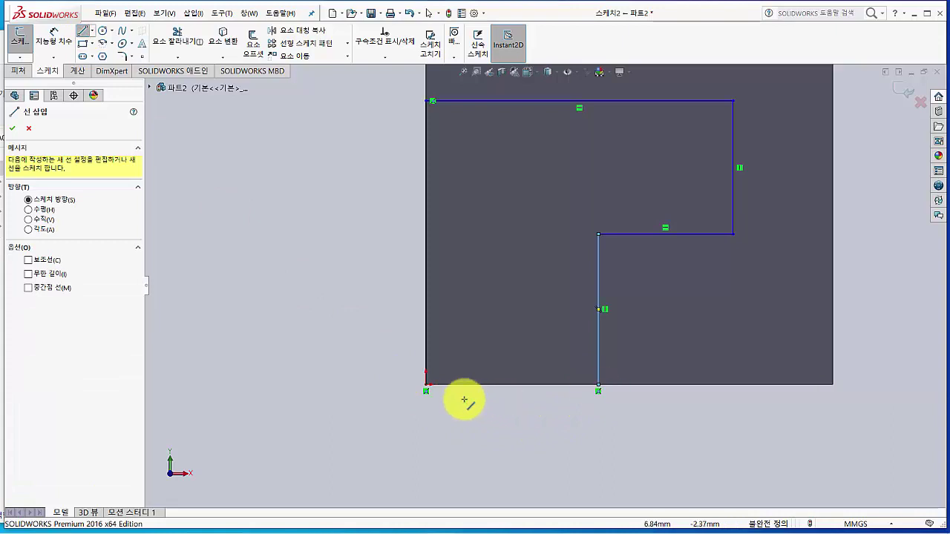
pyautogui.click(425, 383)
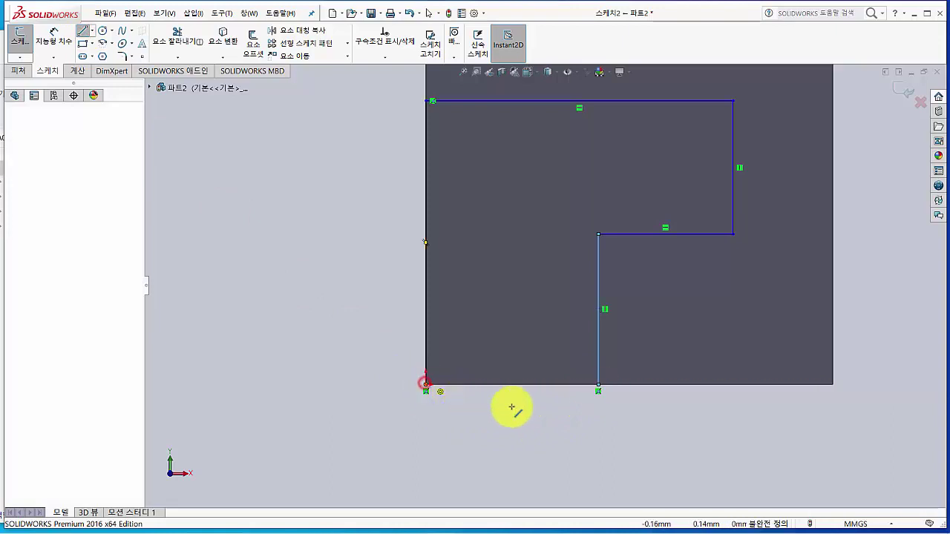
pyautogui.doubleClick(598, 385)
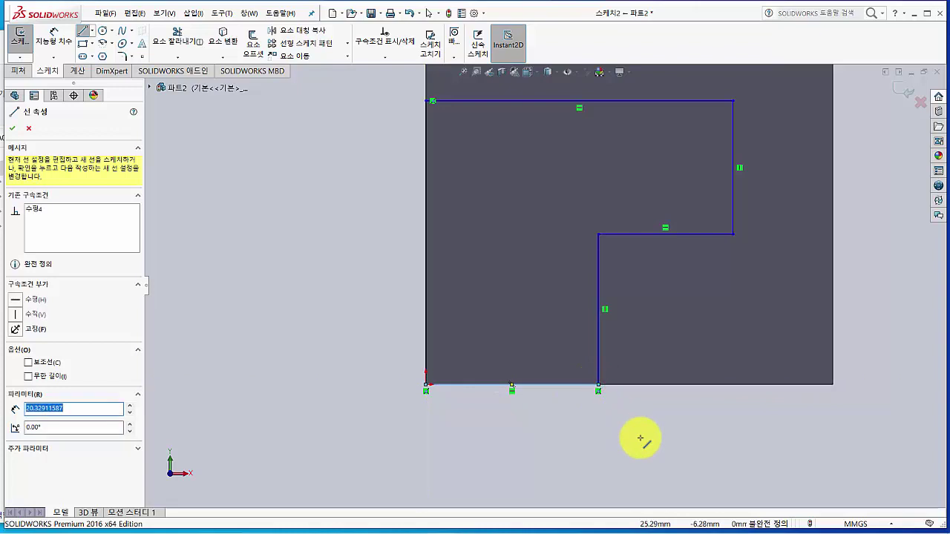
pyautogui.press('Escape')
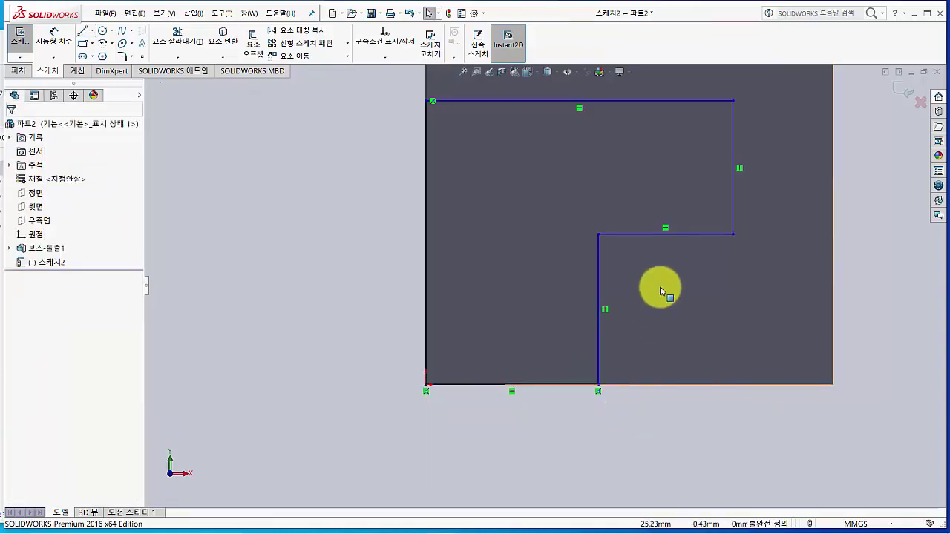
# Dimension the stepped profile's overall height as 33 mm between its upper and bottom horizontal lines.
pyautogui.scroll(2, 660, 291)
pyautogui.keyDown('ctrl'); pyautogui.moveTo(663, 285); pyautogui.dragTo(613, 333, button='middle'); pyautogui.keyUp('ctrl')
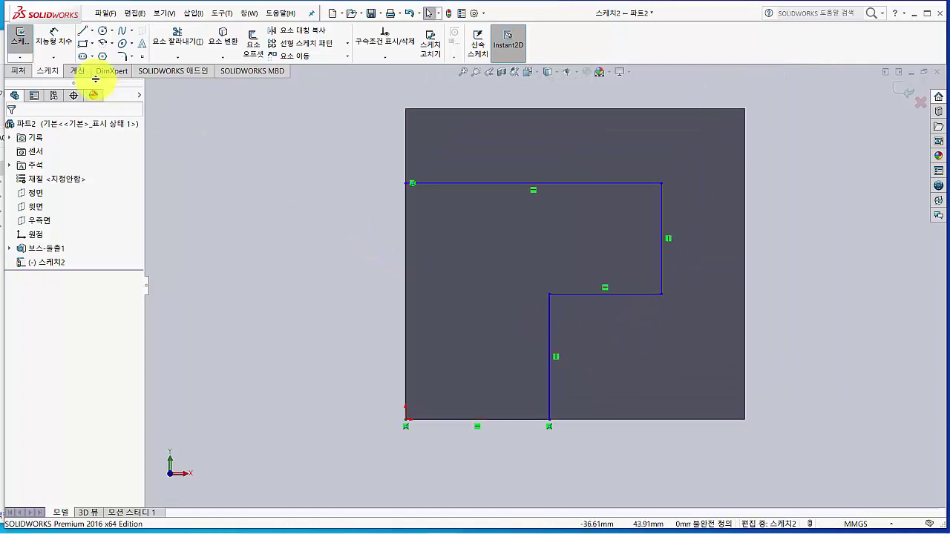
pyautogui.click(54, 43)
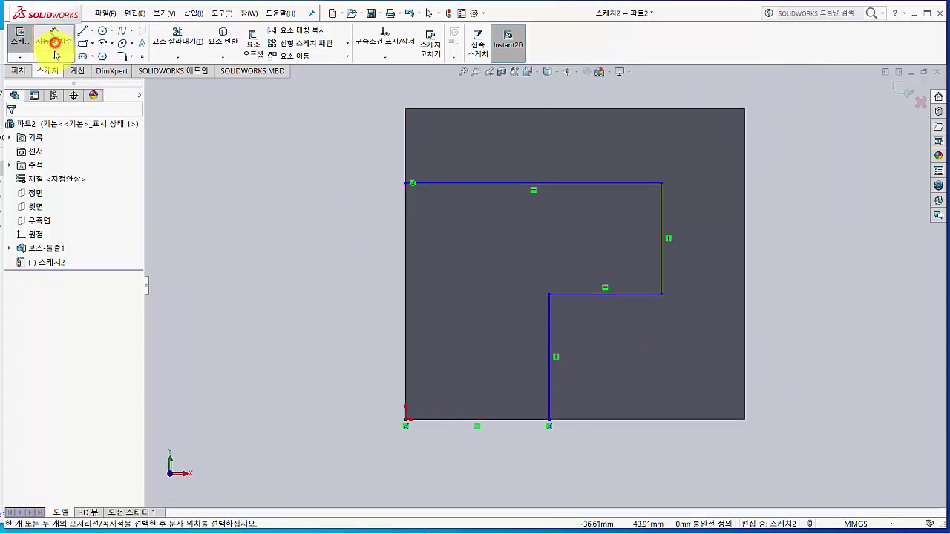
pyautogui.click(462, 183)
pyautogui.click(457, 419)
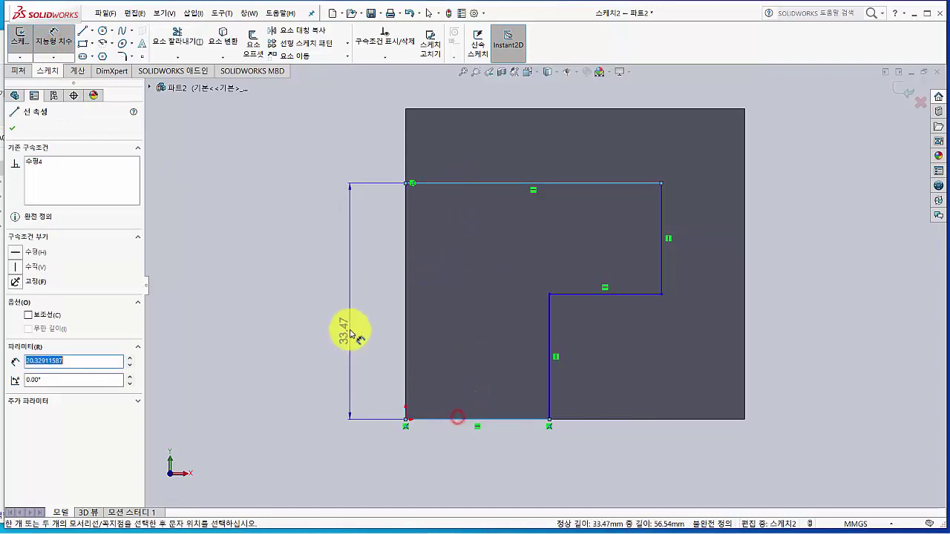
pyautogui.click(350, 326)
pyautogui.write('33.00mm')
pyautogui.press('Return')
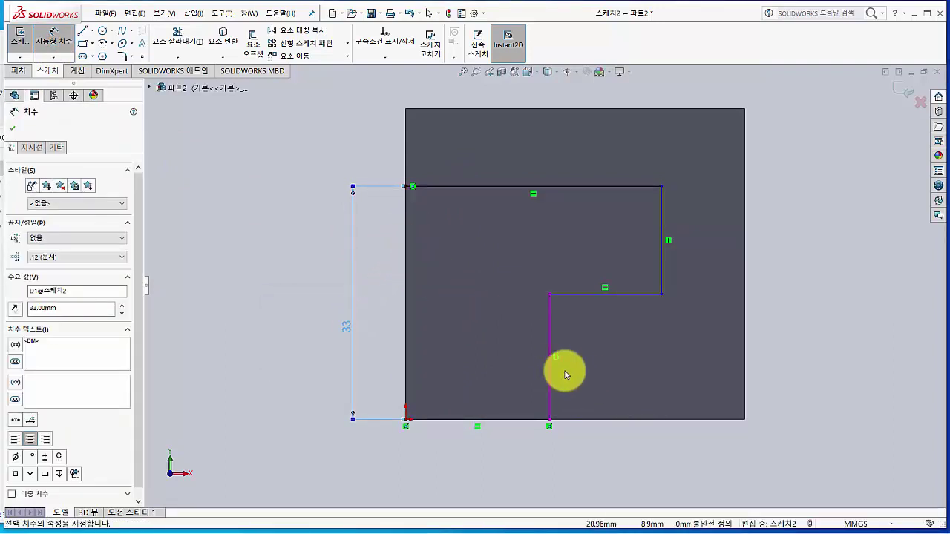
# Dimension the distance from the profile's lower inner vertical line to the block's right edge as 30 mm.
pyautogui.click(548, 339)
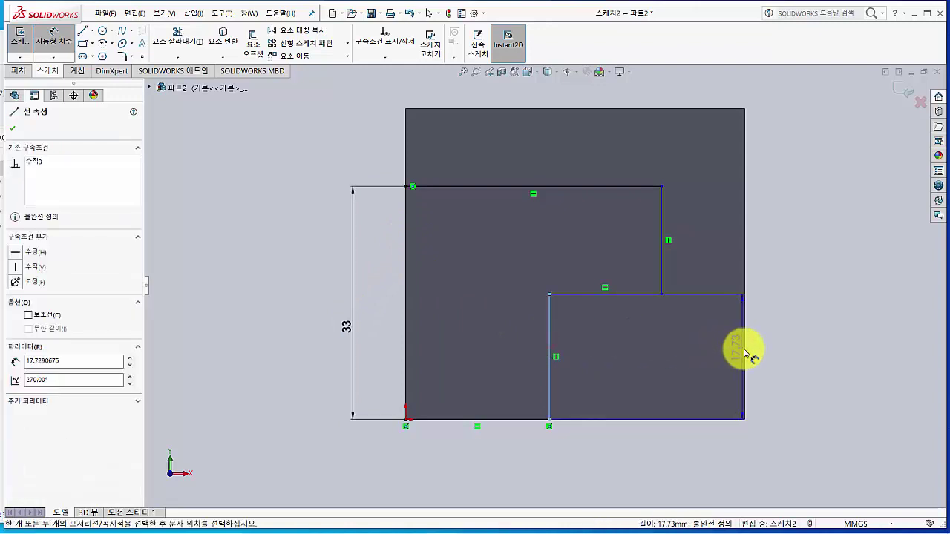
pyautogui.click(742, 349)
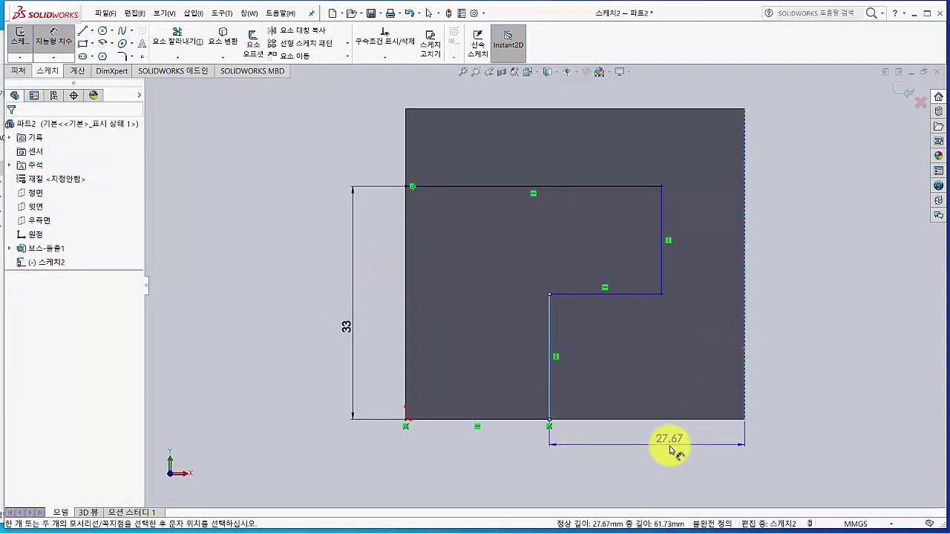
pyautogui.click(669, 451)
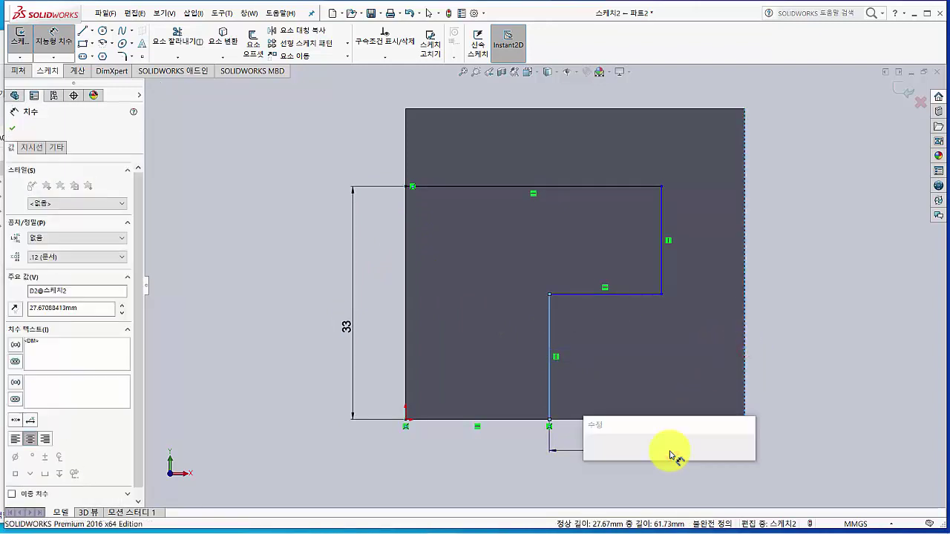
pyautogui.write('8')
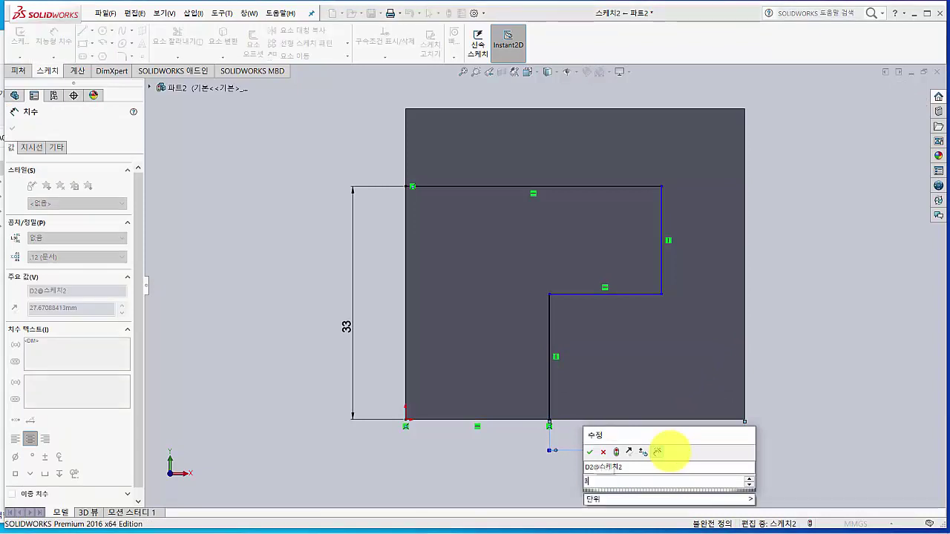
pyautogui.write('0')
pyautogui.press('Return')
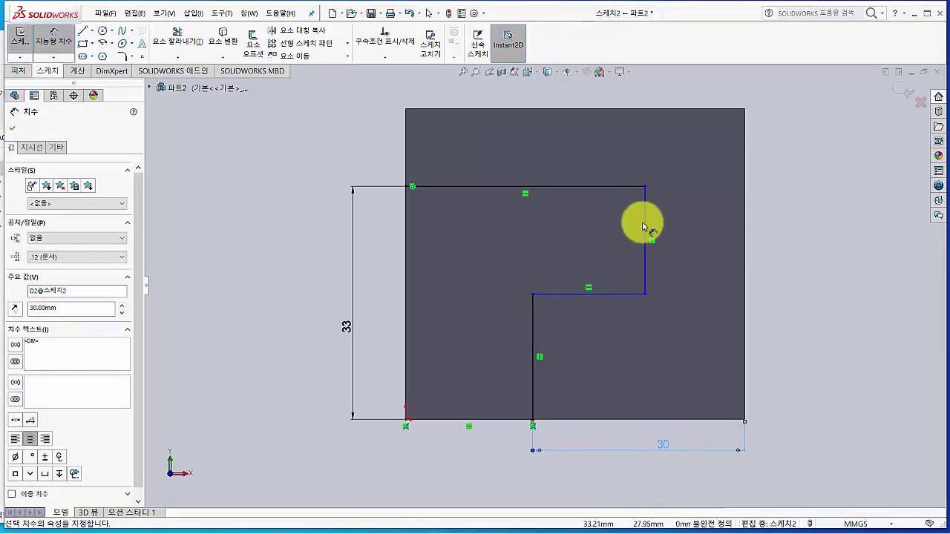
# Dimension the distance from the profile's outer right vertical line to the block's right edge as 13 mm.
pyautogui.click(645, 224)
pyautogui.click(745, 227)
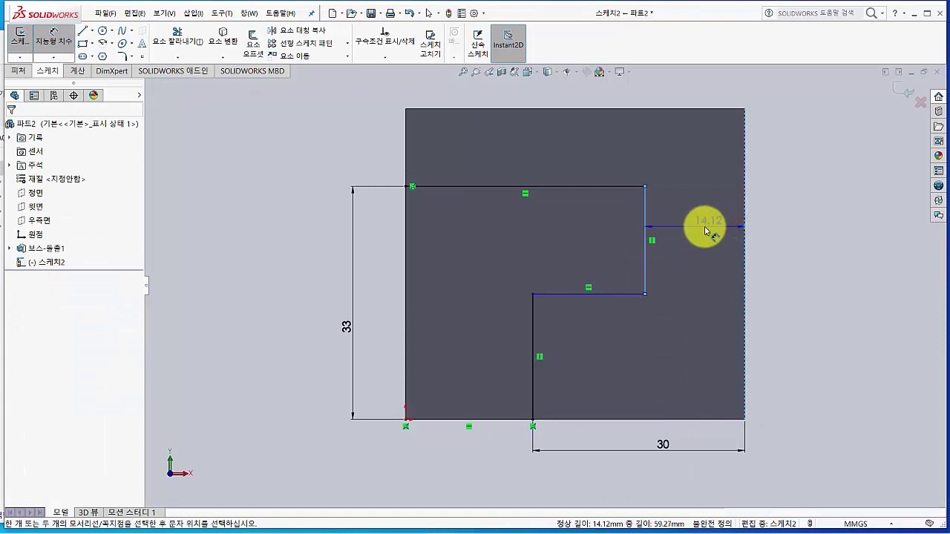
pyautogui.click(703, 230)
pyautogui.write('13')
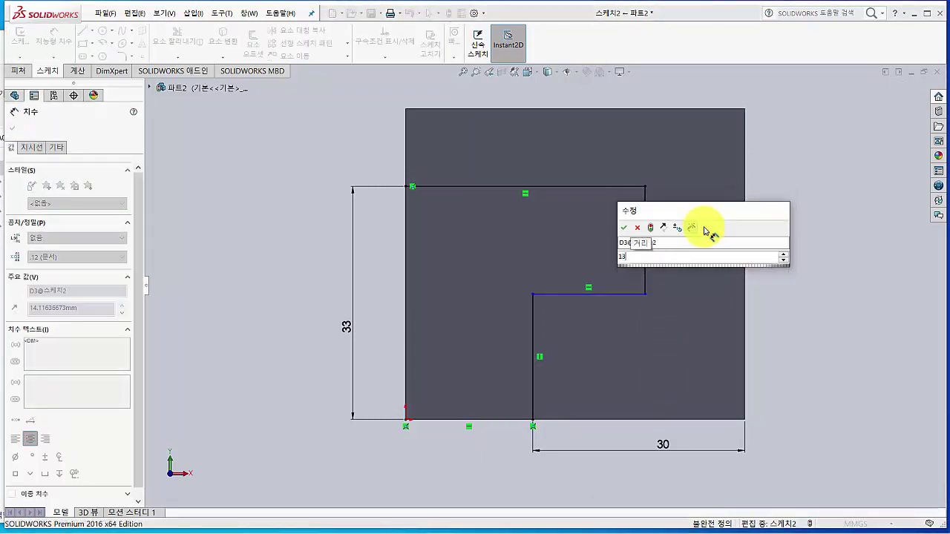
pyautogui.press('Return')
# Dimension the profile's upper arm as 15 mm between its two horizontal lines and exit the sketch.
pyautogui.click(617, 187)
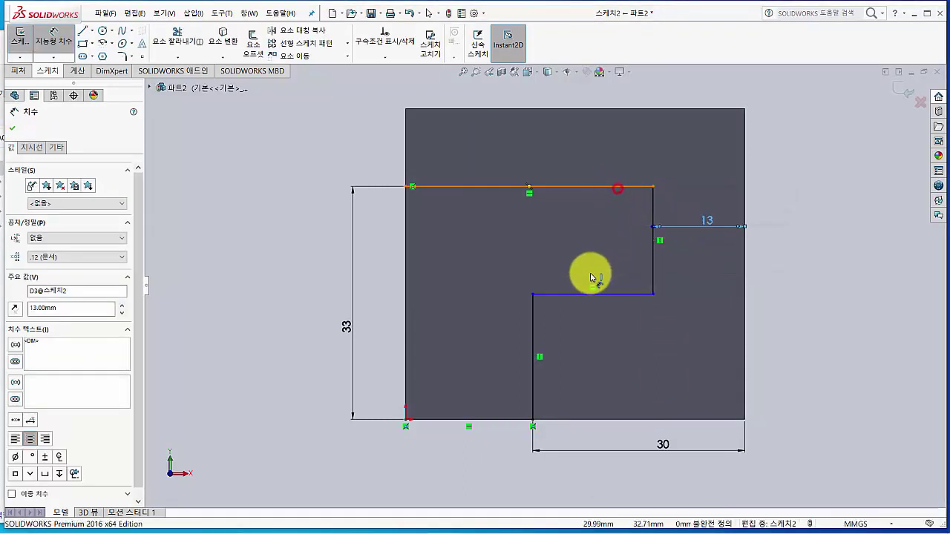
pyautogui.click(577, 294)
pyautogui.click(568, 250)
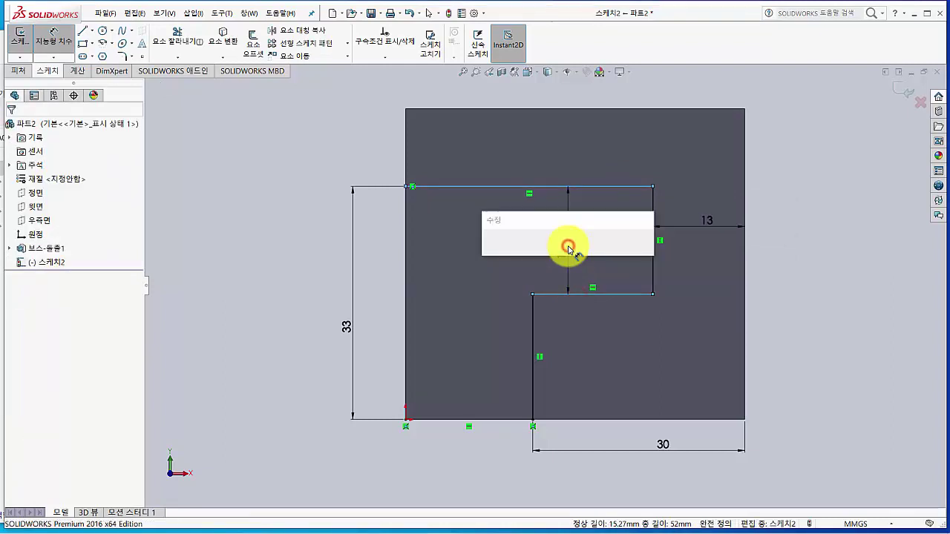
pyautogui.write('15.00mm')
pyautogui.press('Return')
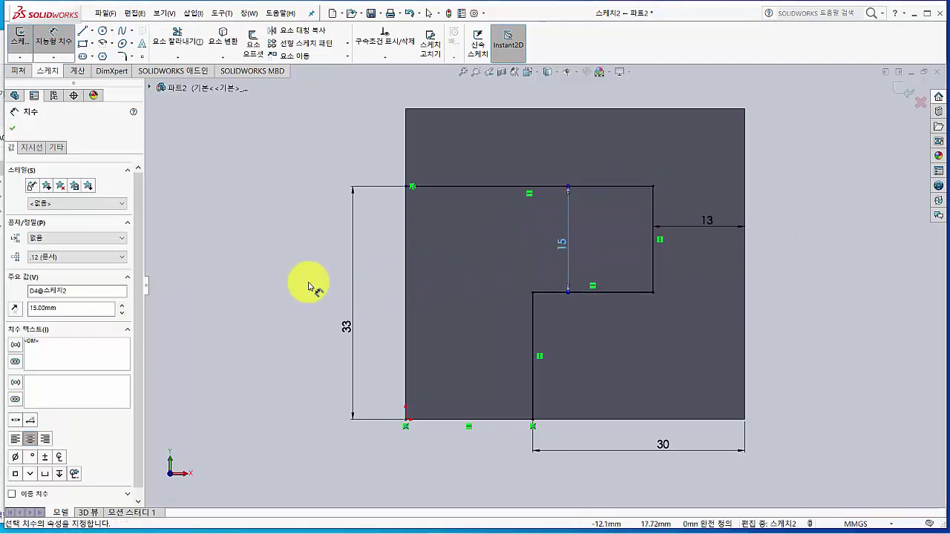
pyautogui.click(20, 37)
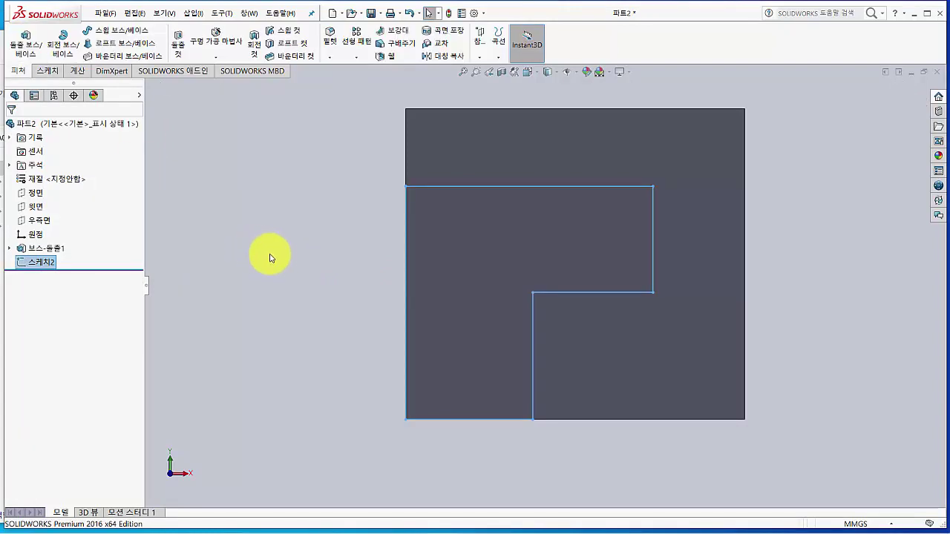
# Extrude-cut the stepped profile on the block's front face with a Through All end condition.
pyautogui.moveTo(316, 275); pyautogui.dragTo(298, 336, button='middle')
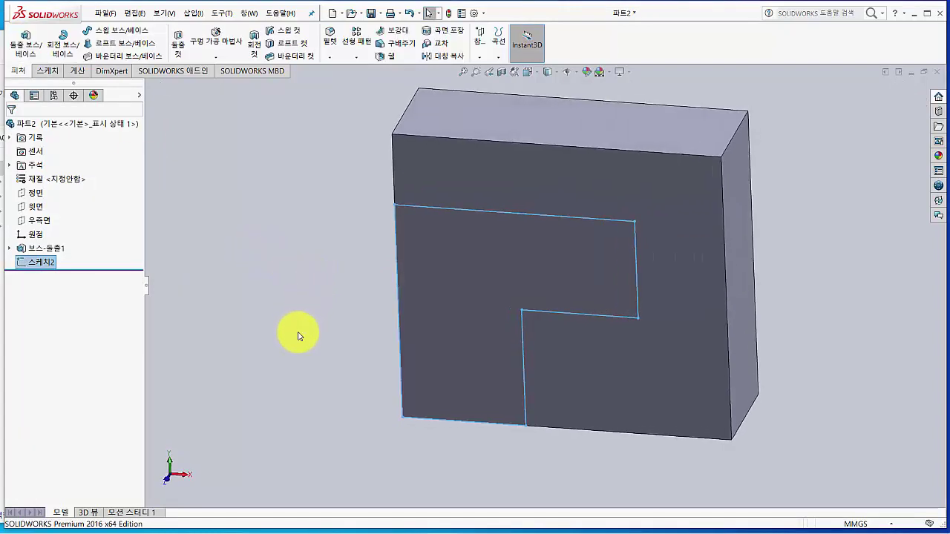
pyautogui.click(181, 48)
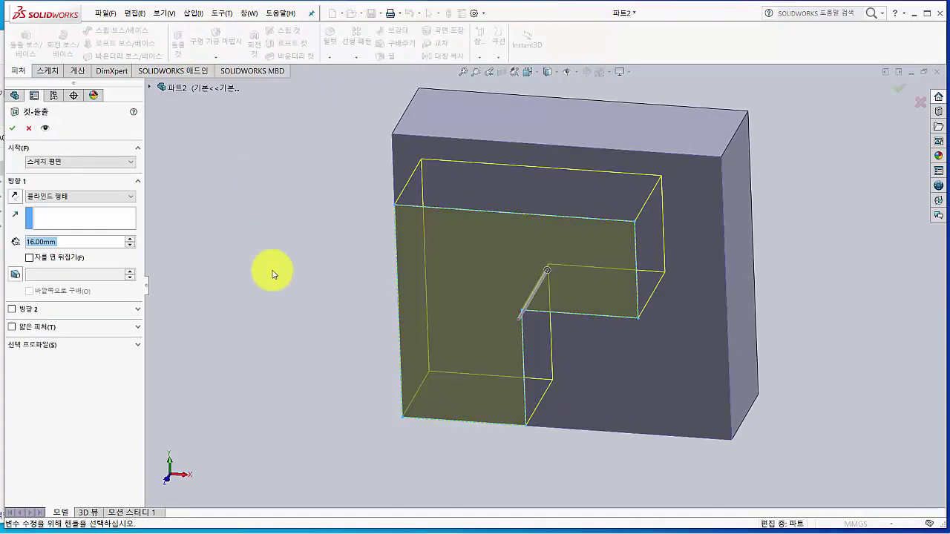
pyautogui.moveTo(272, 274); pyautogui.dragTo(255, 282, button='middle')
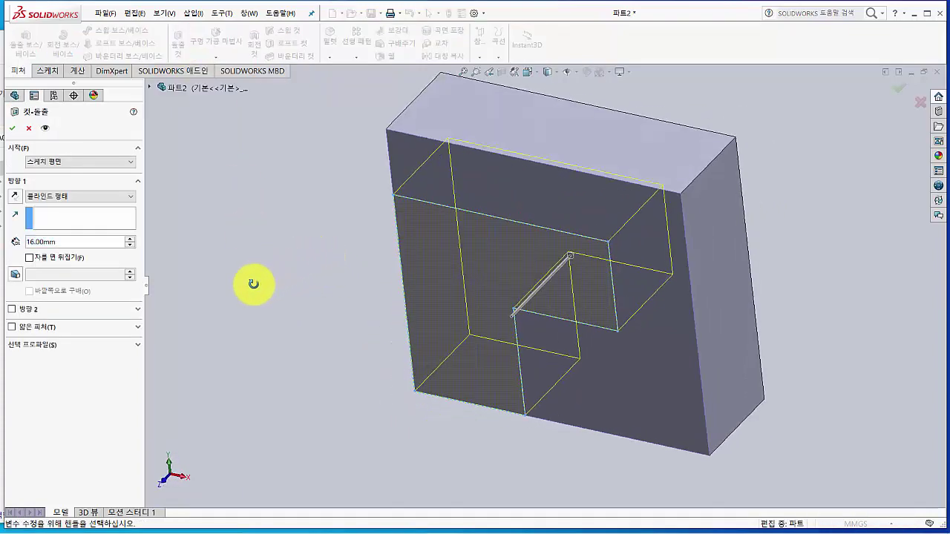
pyautogui.click(51, 196)
pyautogui.click(49, 215)
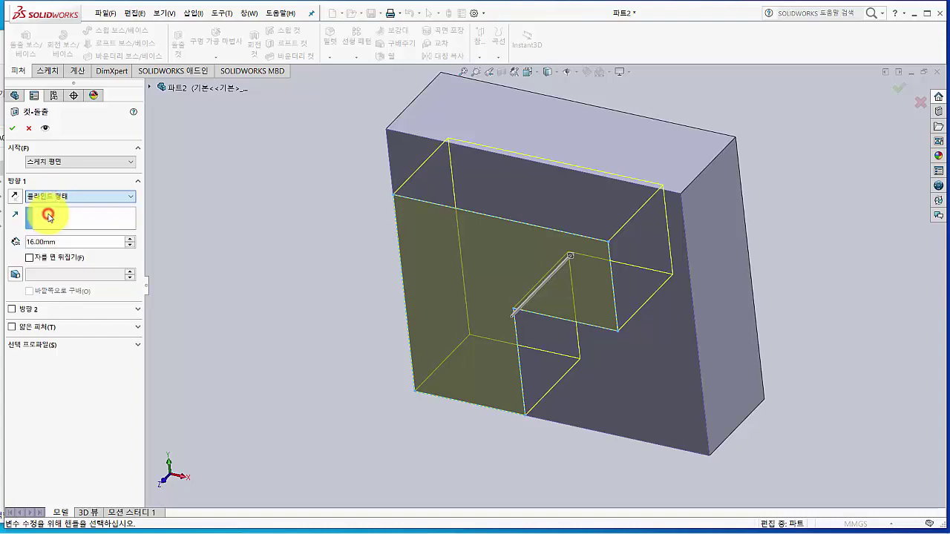
pyautogui.click(12, 128)
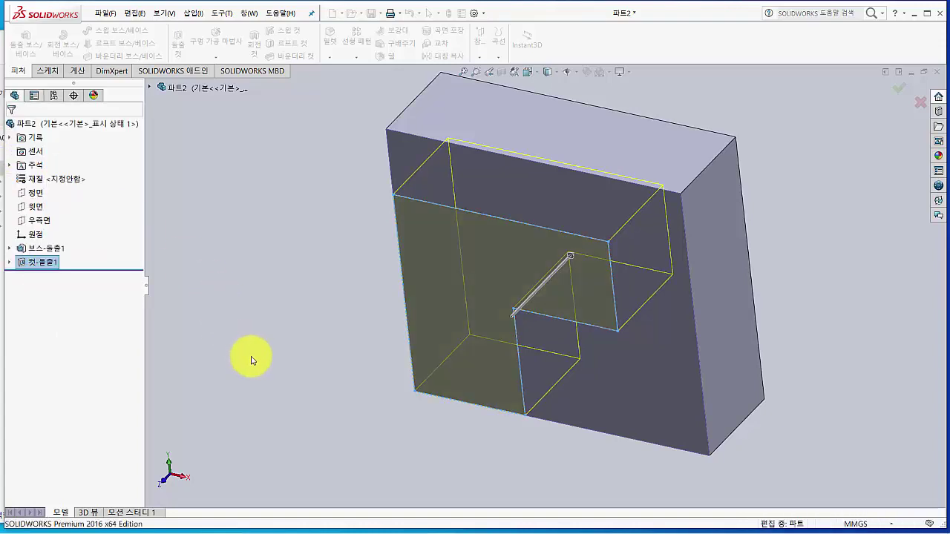
# Start a sketch on the part's narrow right side face and draw a circle about 7.9 mm in diameter slightly above its middle.
pyautogui.moveTo(251, 358); pyautogui.dragTo(297, 331, button='middle')
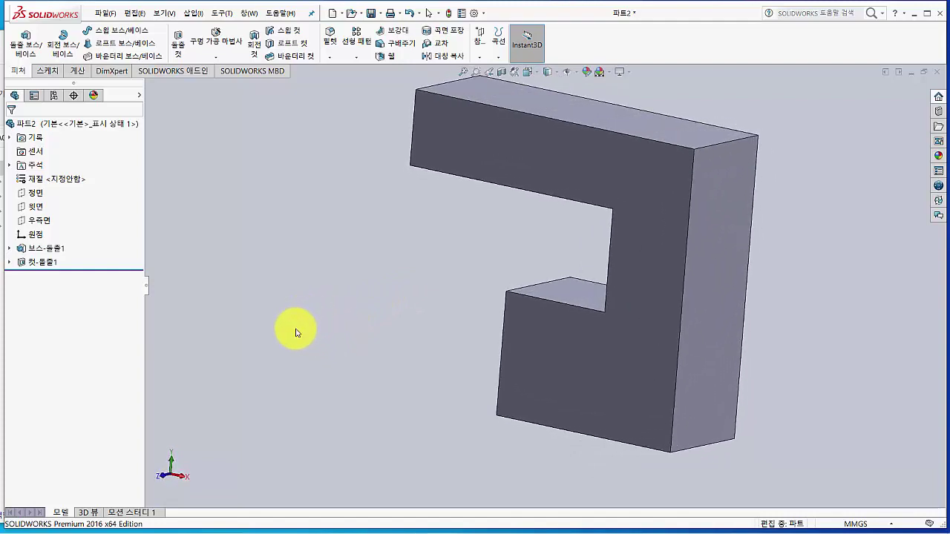
pyautogui.click(724, 265)
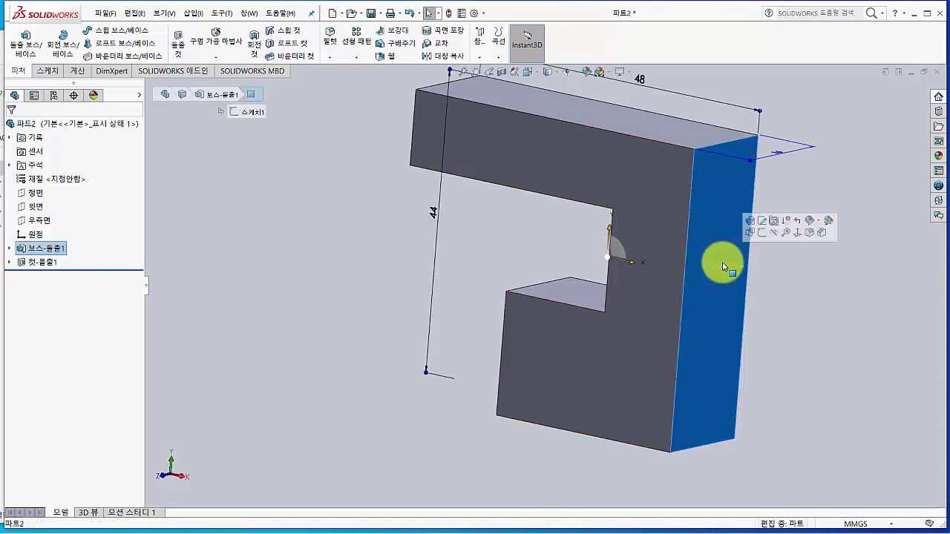
pyautogui.click(762, 236)
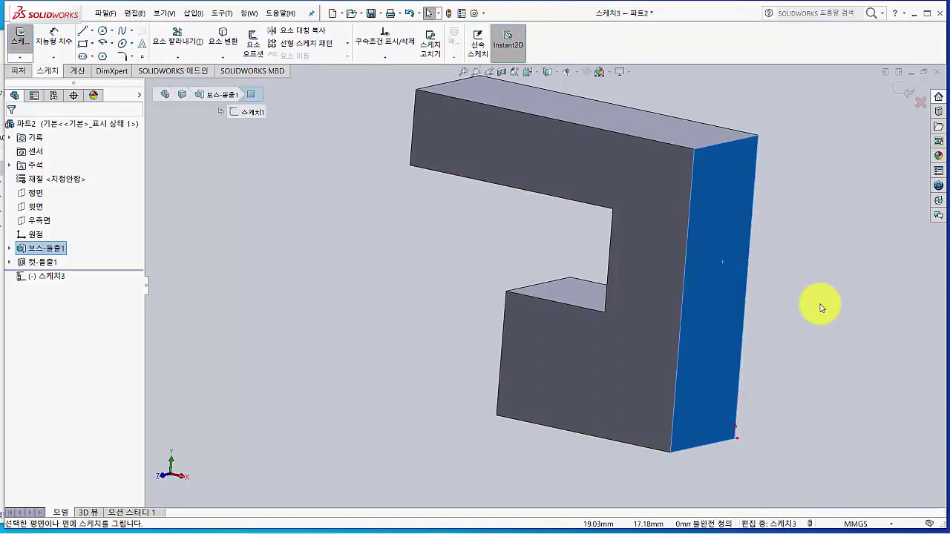
pyautogui.click(102, 33)
pyautogui.click(540, 253)
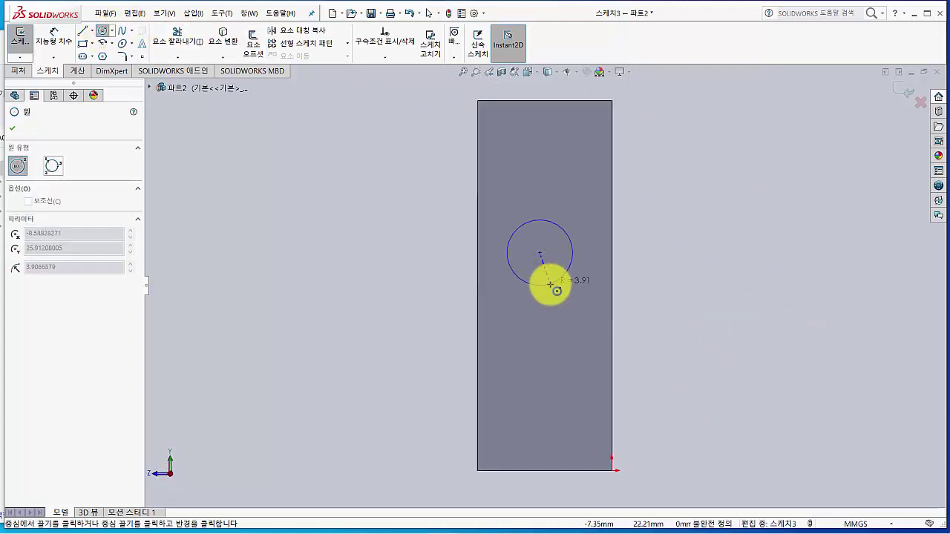
pyautogui.click(550, 285)
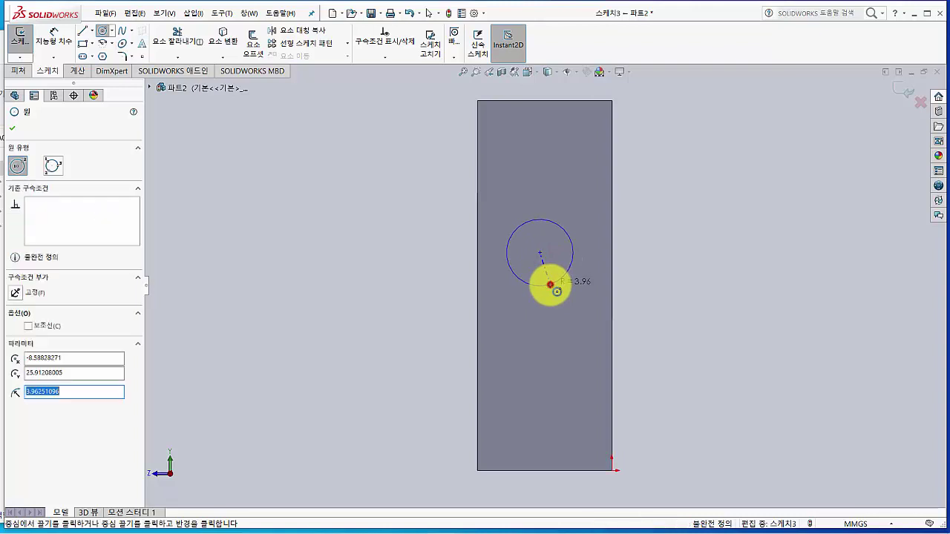
# Dimension the circle's center as 8 mm from the side face's rear vertical edge.
pyautogui.click(66, 45)
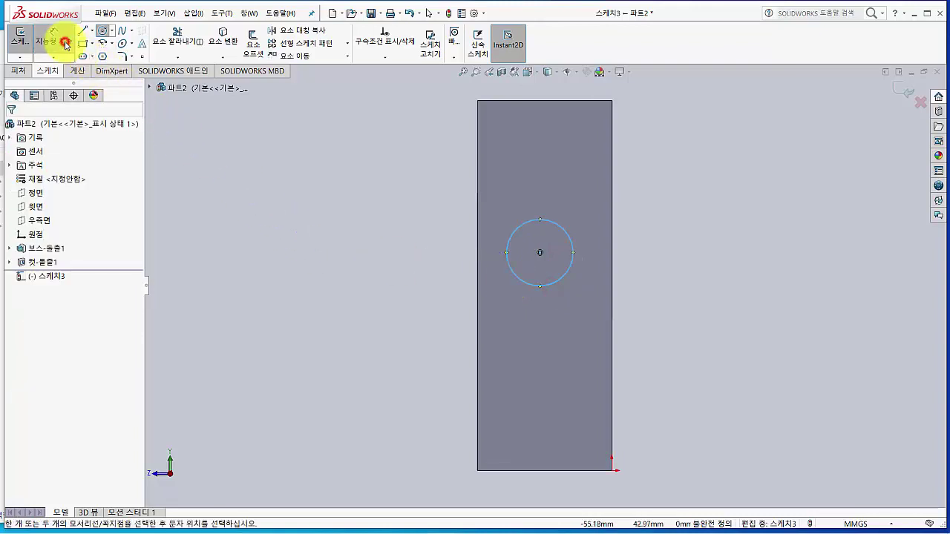
pyautogui.click(613, 230)
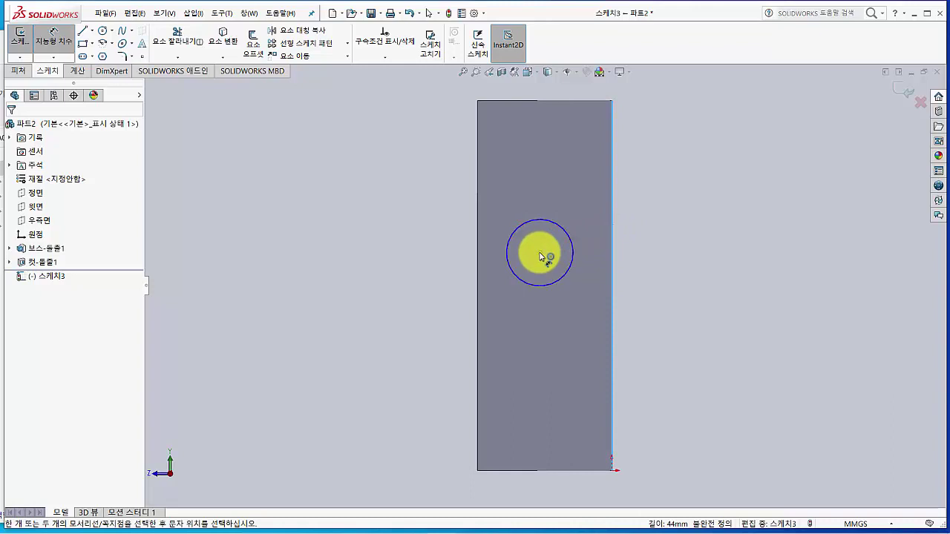
pyautogui.click(540, 255)
pyautogui.click(580, 198)
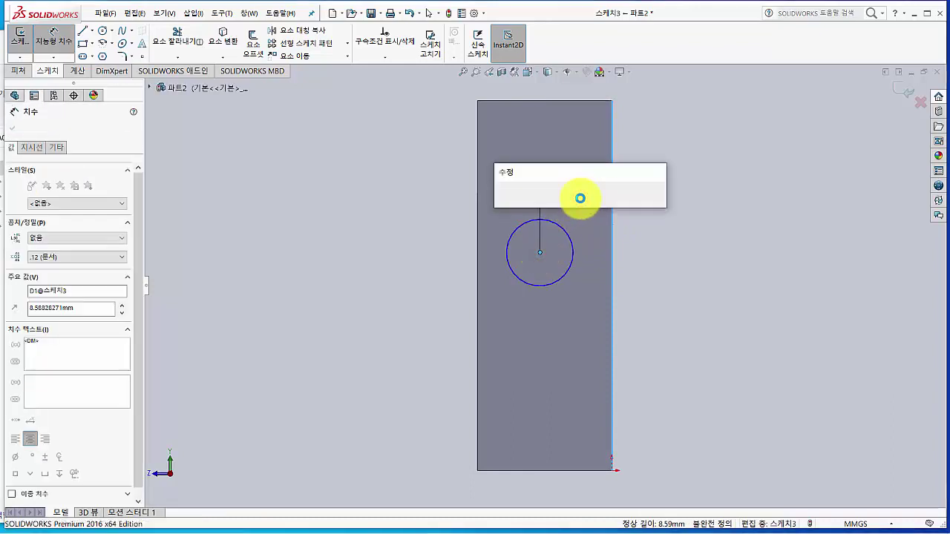
pyautogui.write('8')
pyautogui.press('Return')
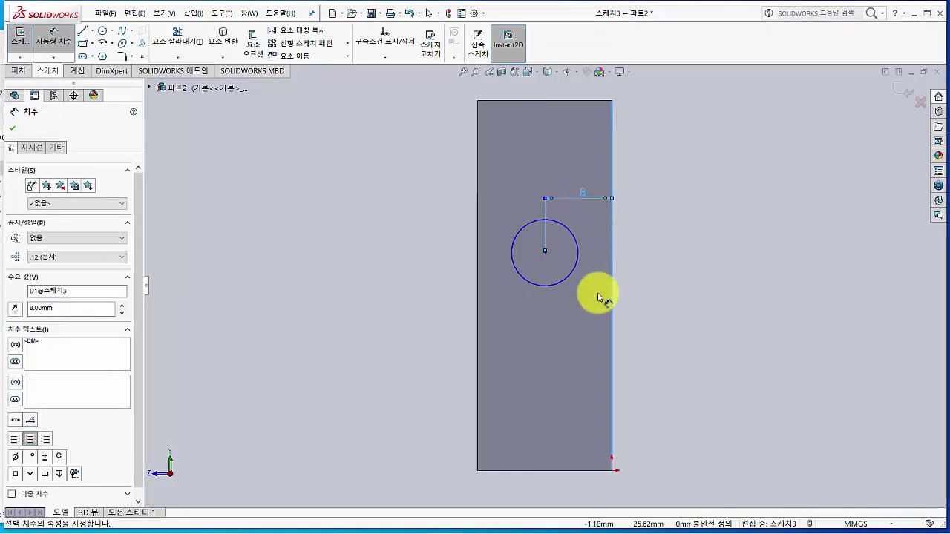
# Dimension the circle's center as 25.5 mm above the side face's bottom edge.
pyautogui.click(581, 471)
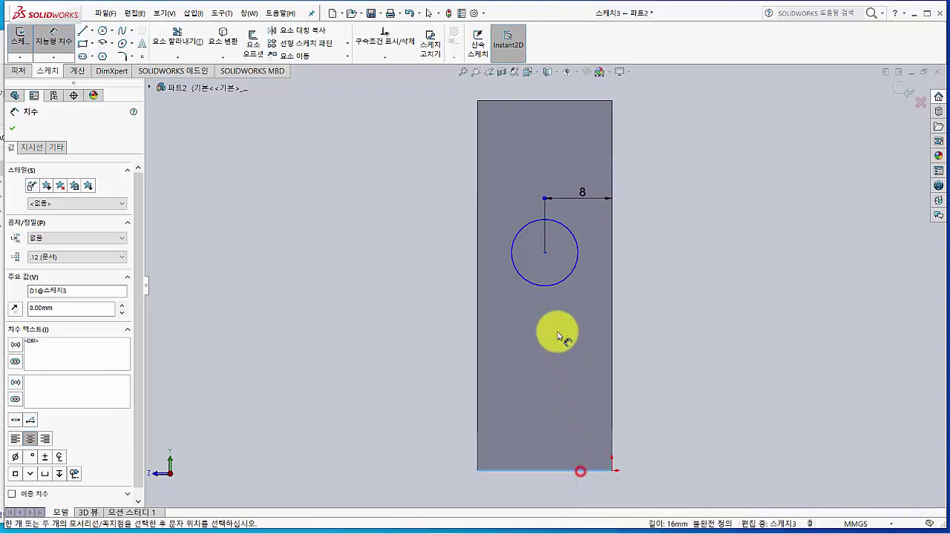
pyautogui.click(546, 255)
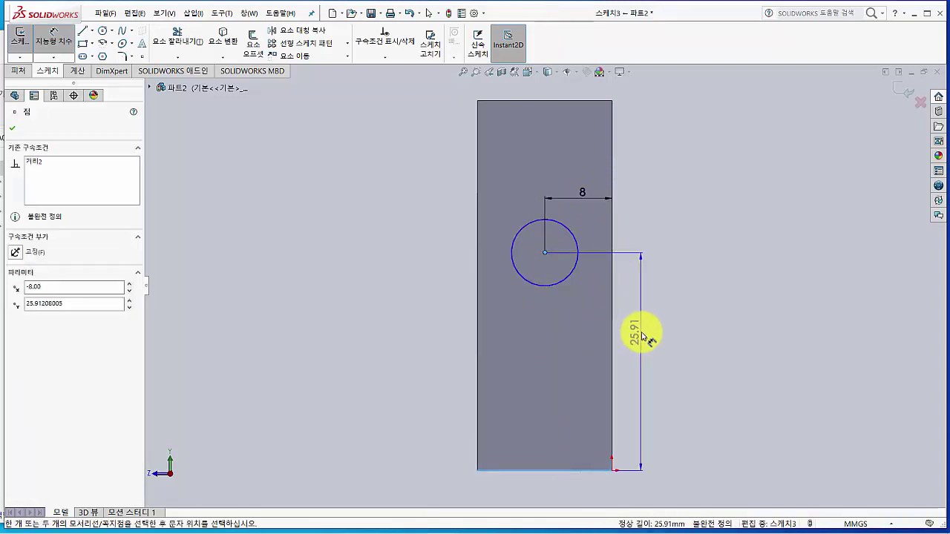
pyautogui.click(642, 334)
pyautogui.write('25.5')
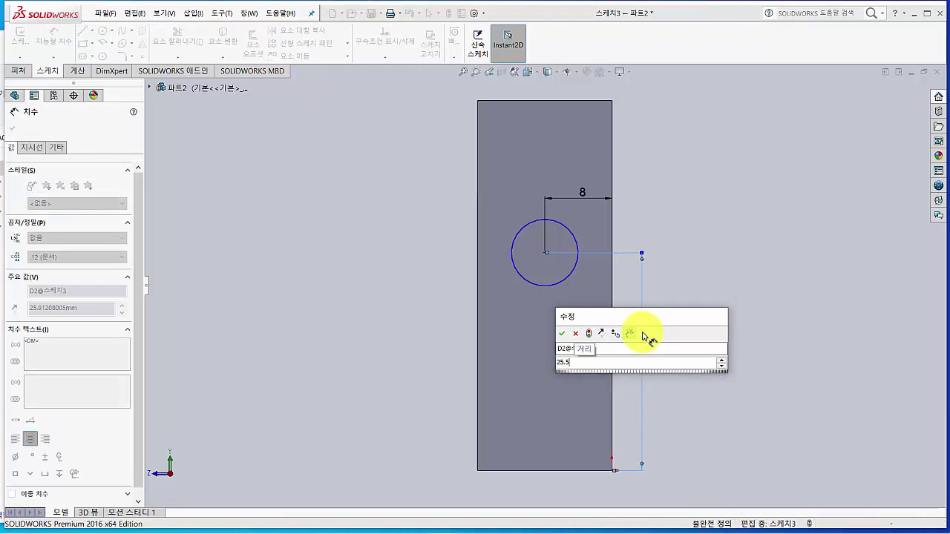
pyautogui.press('Return')
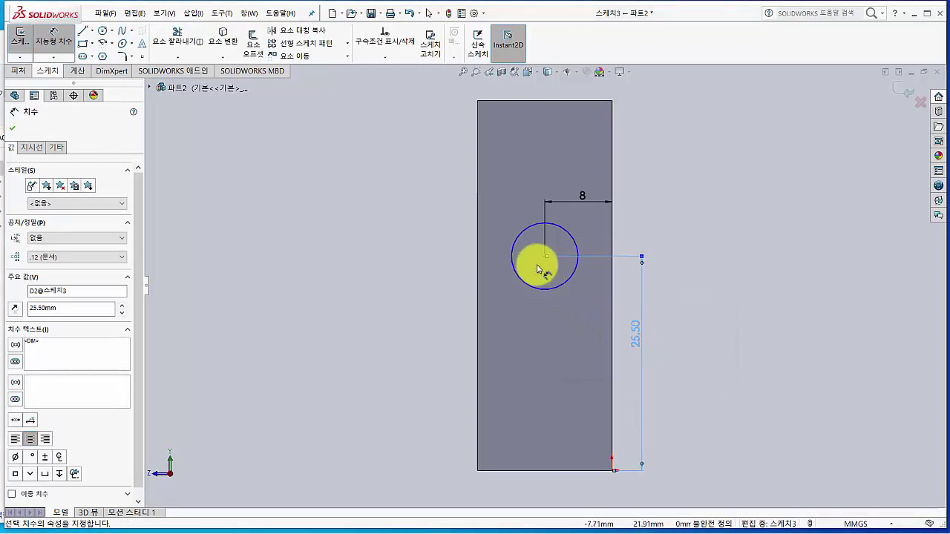
# Set the circle's diameter to 11 mm and exit the sketch.
pyautogui.click(521, 237)
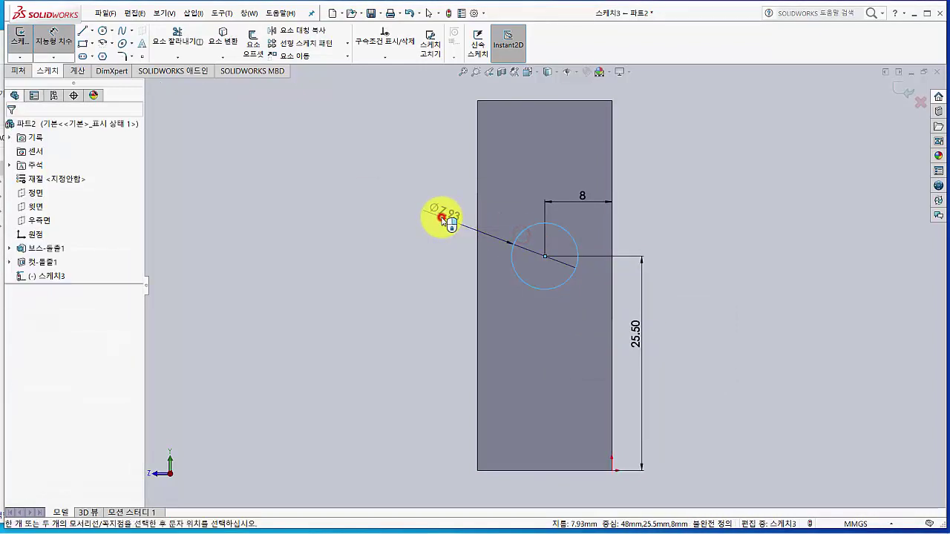
pyautogui.click(442, 215)
pyautogui.write('11')
pyautogui.press('Return')
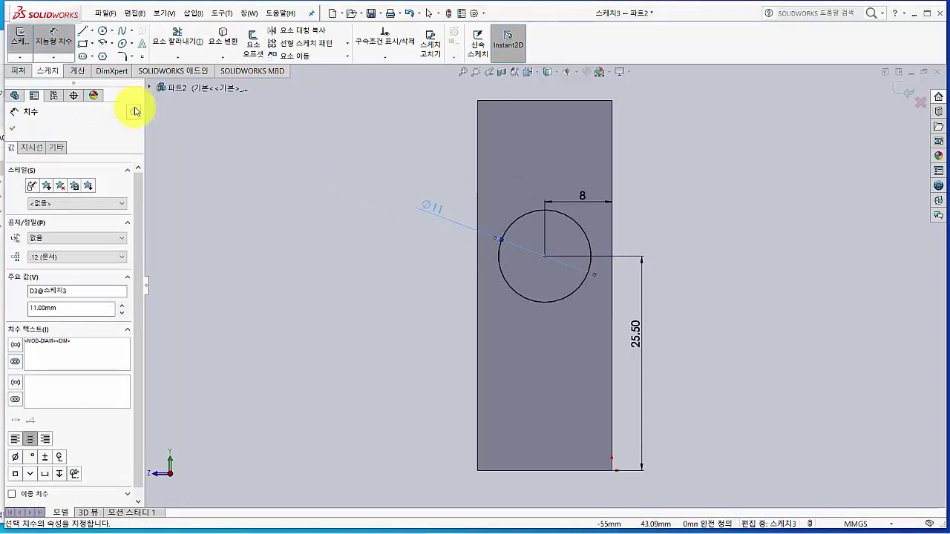
pyautogui.click(24, 37)
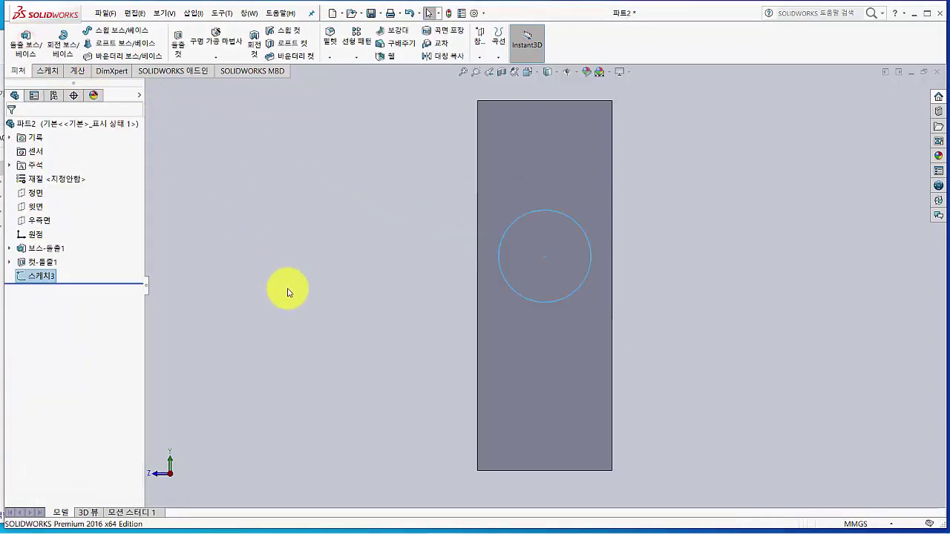
# Extrude-cut the 11 mm circle from the side face with a Through All end condition.
pyautogui.moveTo(289, 286)
pyautogui.mouseDown(button='middle')
pyautogui.moveTo(347, 313)
pyautogui.moveTo(302, 277)
pyautogui.mouseUp(button='middle')
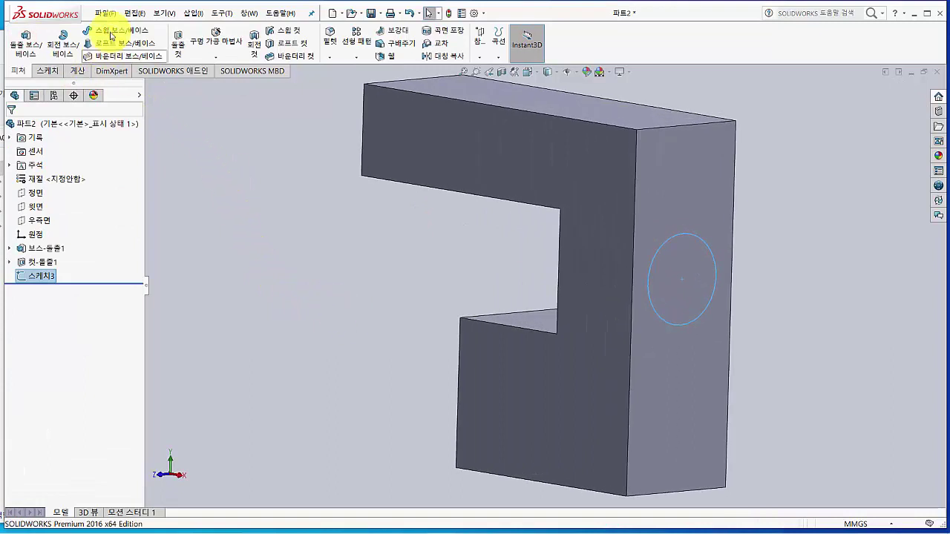
pyautogui.click(179, 49)
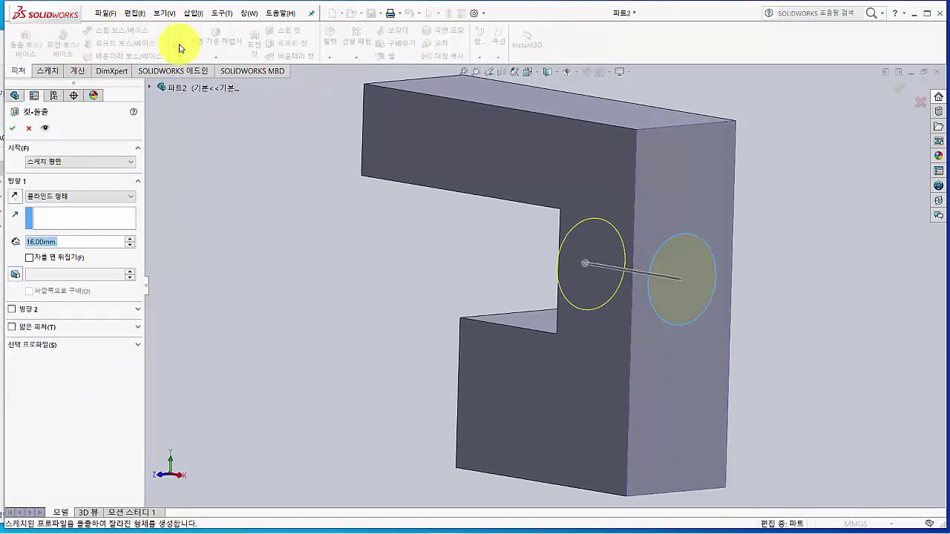
pyautogui.click(69, 199)
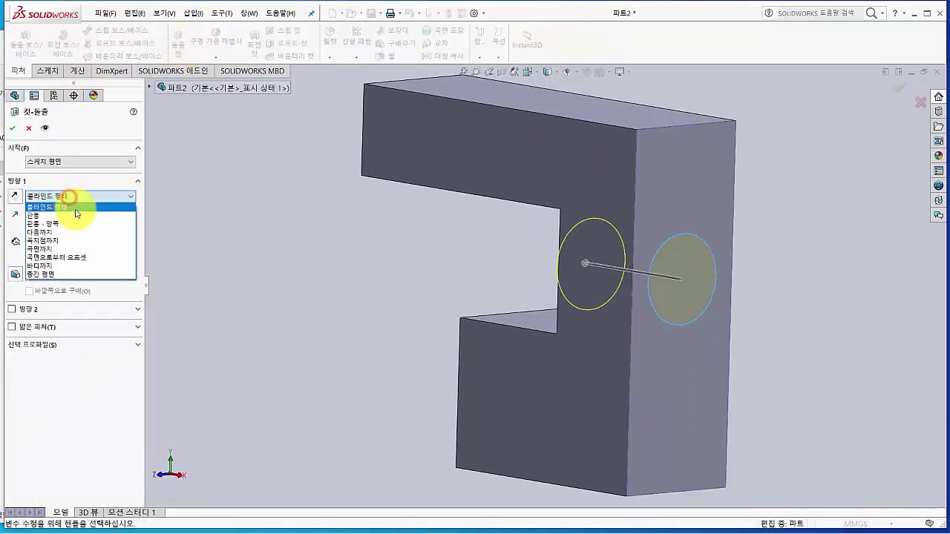
pyautogui.click(74, 214)
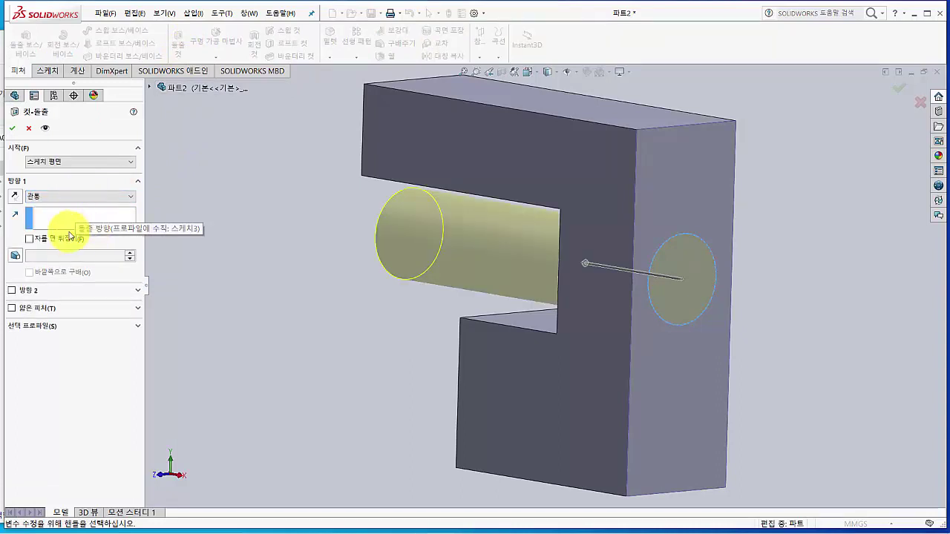
pyautogui.click(13, 129)
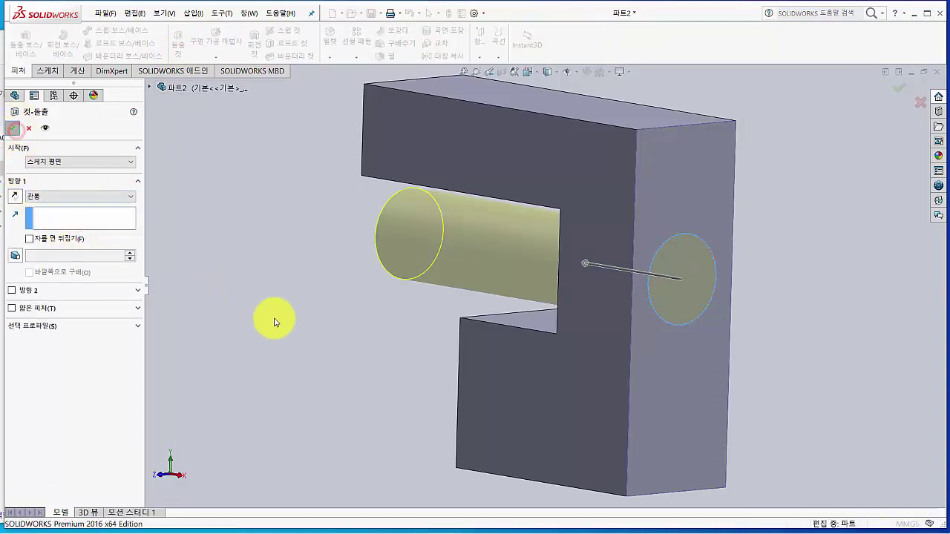
# Start a sketch on the part's front face and draw a circle about 3.5 mm in diameter centered on the cutout's upper inner corner.
pyautogui.moveTo(274, 319); pyautogui.dragTo(330, 328, button='middle')
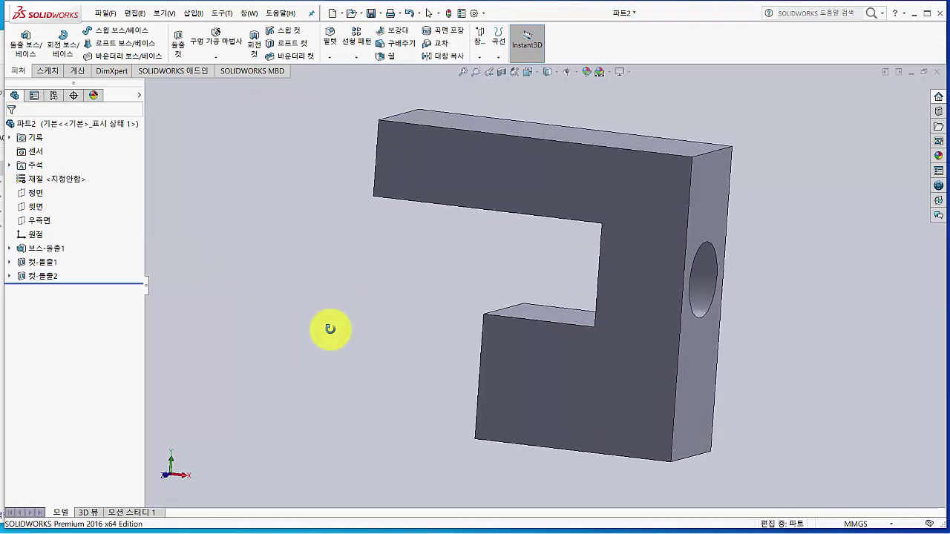
pyautogui.click(589, 395)
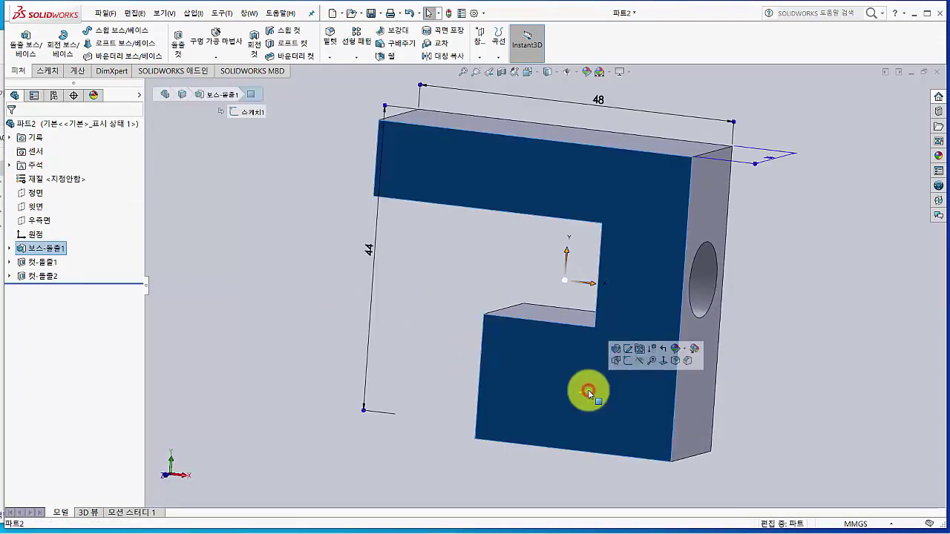
pyautogui.click(627, 361)
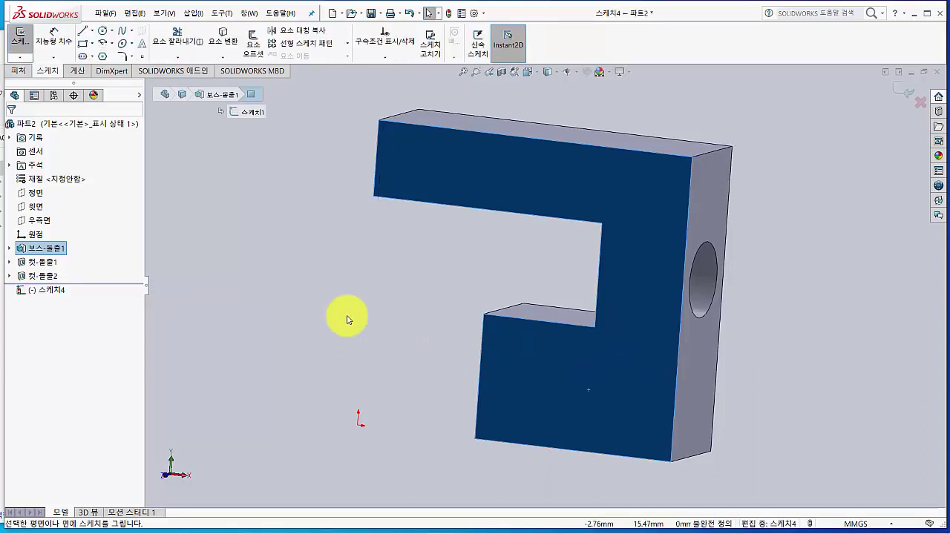
pyautogui.hotkey('ctrl', '8')
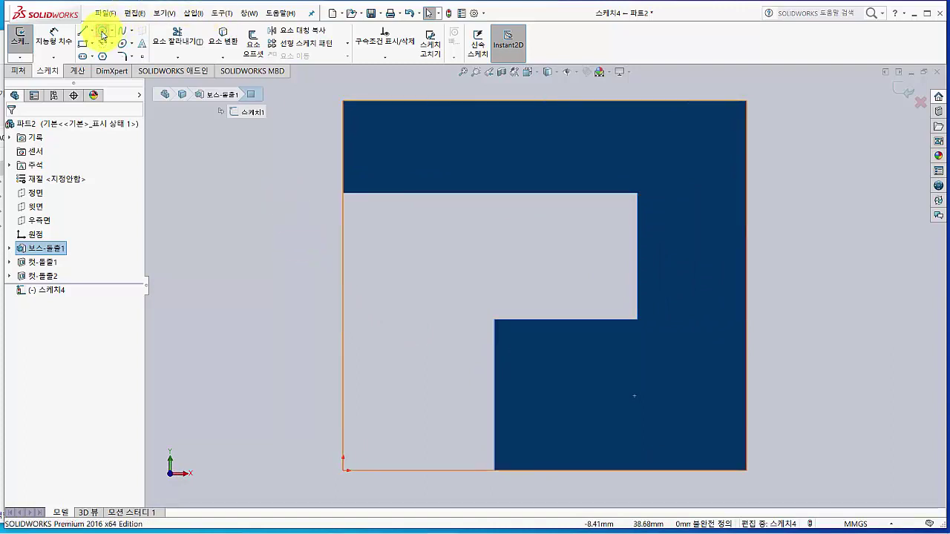
pyautogui.click(102, 35)
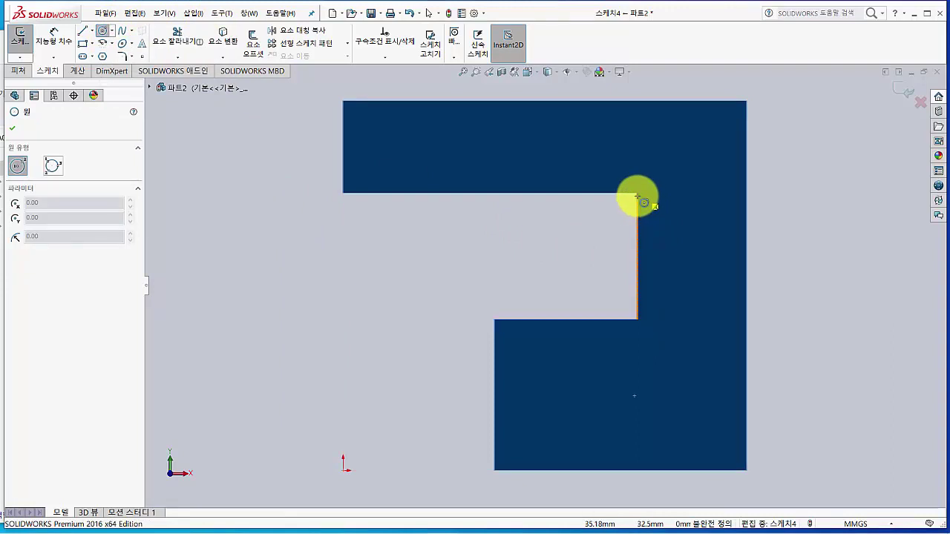
pyautogui.click(637, 193)
pyautogui.click(648, 183)
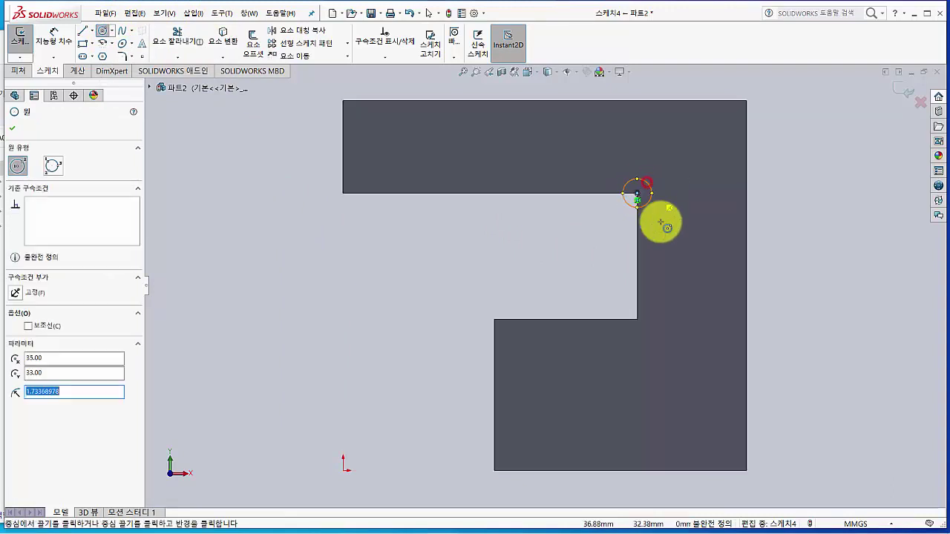
# Draw a circle about 4 mm in diameter on the cutout's lower inner corner and one about 3.8 mm on the right vertical web.
pyautogui.click(637, 320)
pyautogui.click(624, 309)
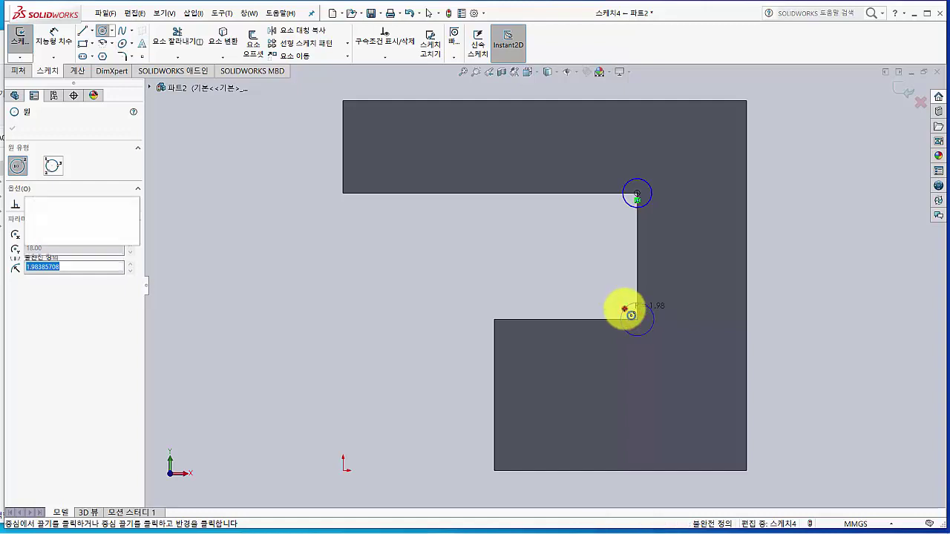
pyautogui.click(689, 241)
pyautogui.click(697, 255)
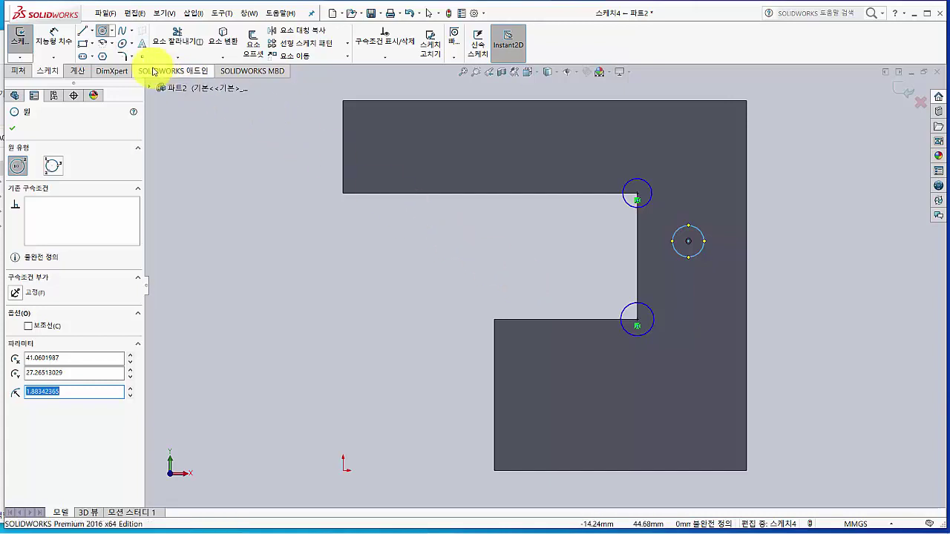
# Dimension the circles on the cutout's upper and lower inner corners to a diameter of 3 mm each.
pyautogui.click(53, 37)
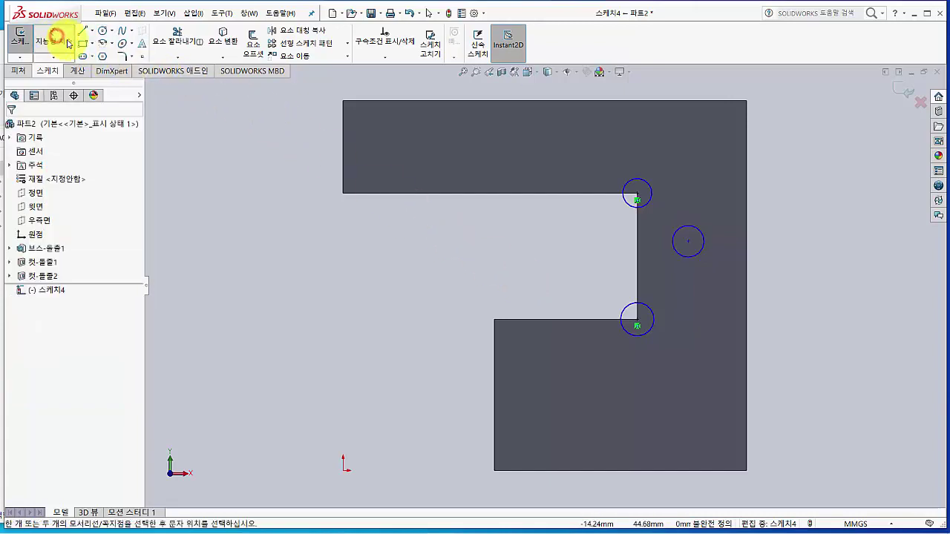
pyautogui.click(623, 200)
pyautogui.click(591, 218)
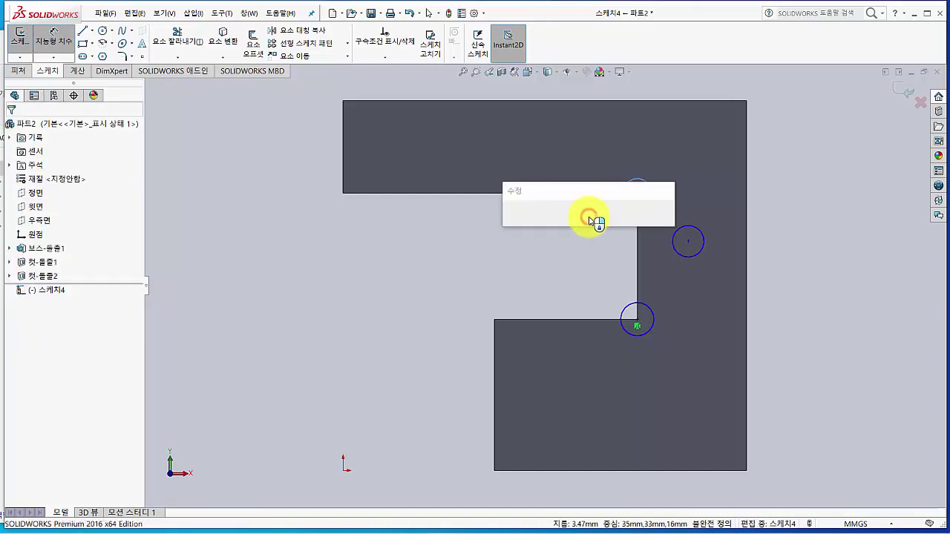
pyautogui.write('3.00mm')
pyautogui.press('Return')
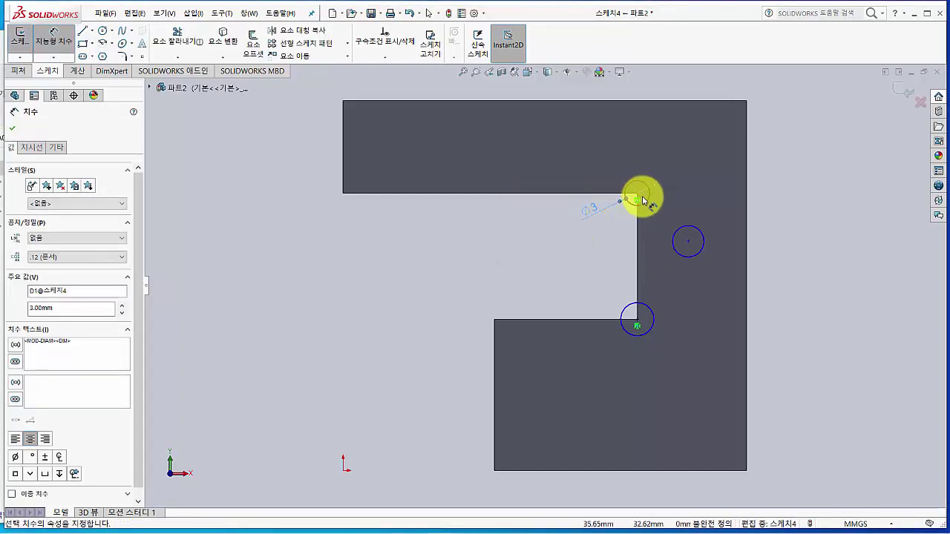
pyautogui.click(637, 196)
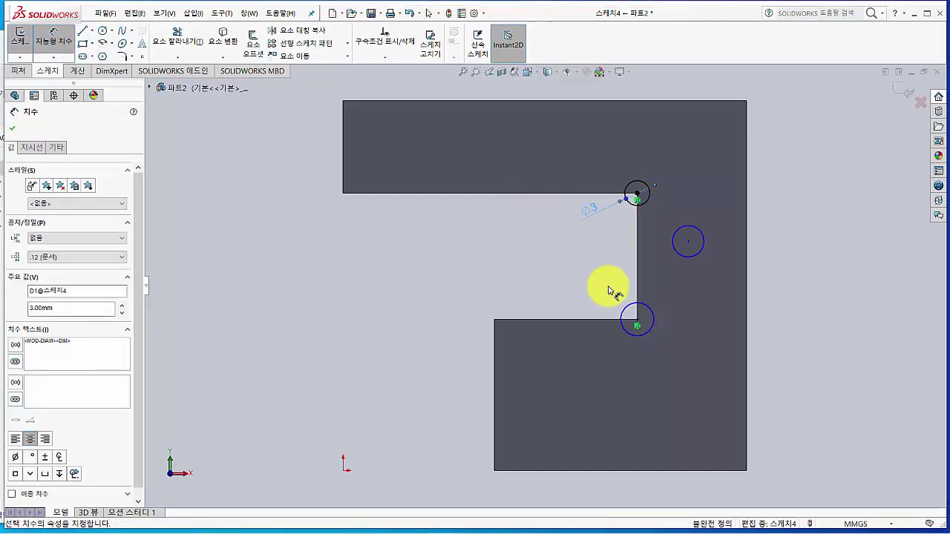
pyautogui.click(623, 314)
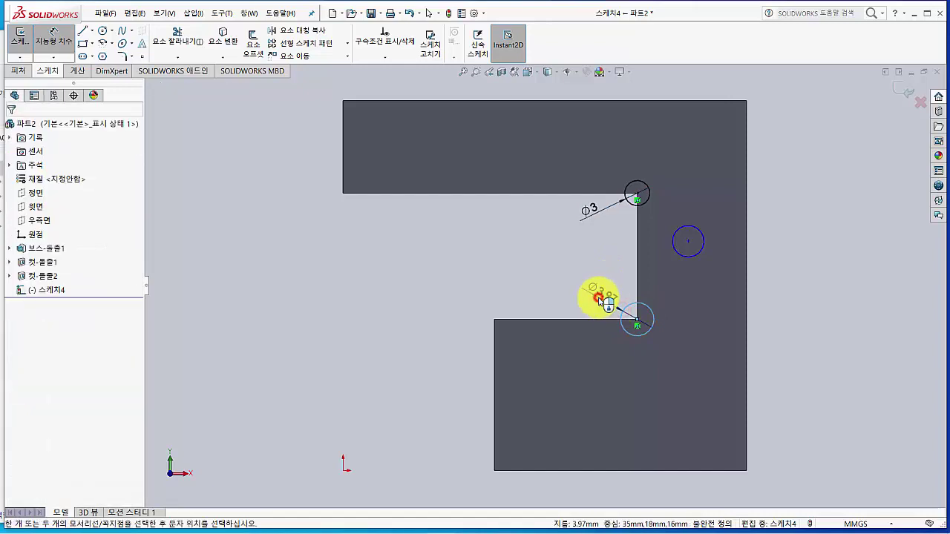
pyautogui.click(601, 299)
pyautogui.write('3.00mm')
pyautogui.press('Return')
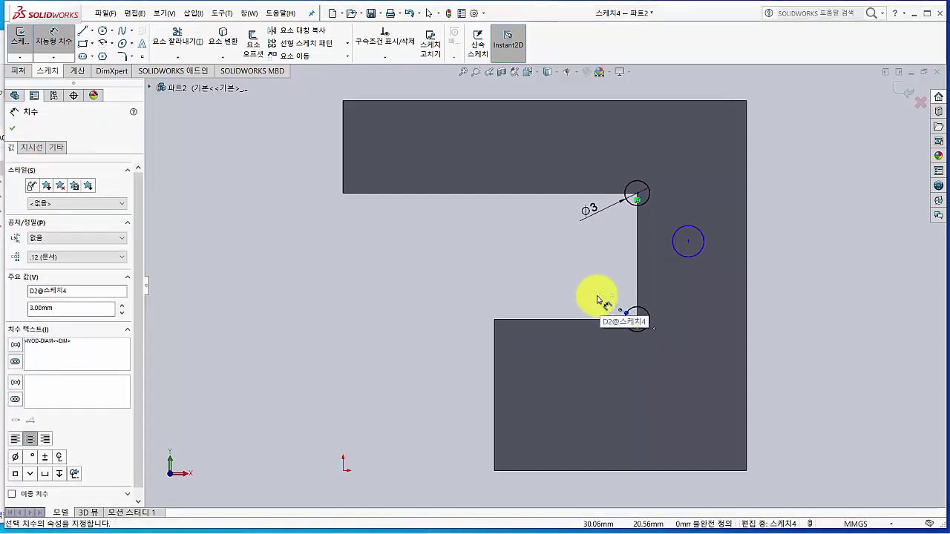
# Set the diameter of the circle on the right vertical web to 3 mm.
pyautogui.click(705, 237)
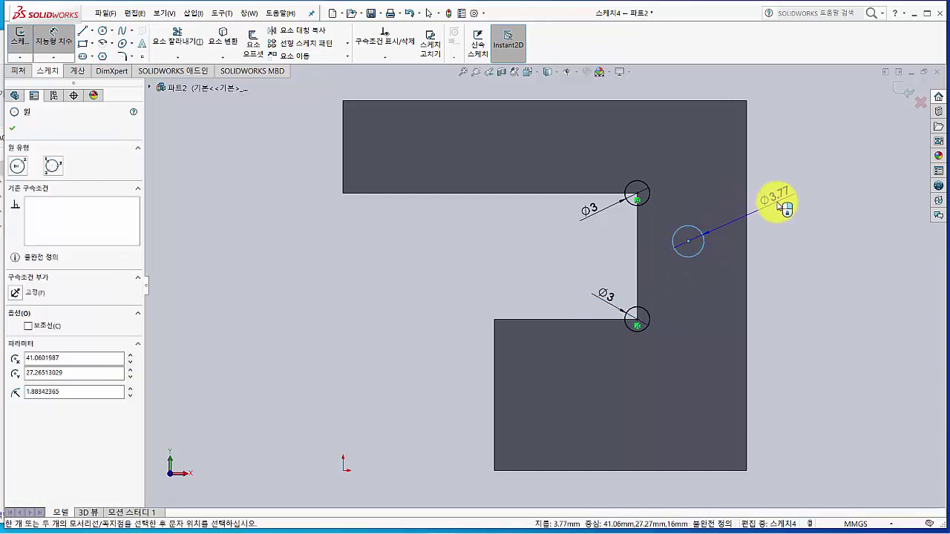
pyautogui.click(779, 207)
pyautogui.write('3')
pyautogui.press('Return')
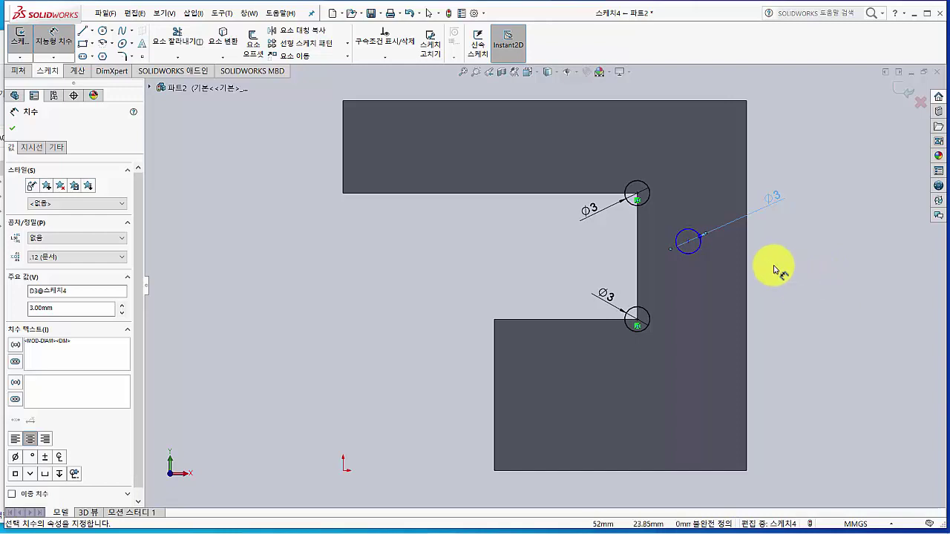
# Position the web circle's center 6.5 mm from the part's right edge and 31 mm above its bottom edge, and exit the sketch.
pyautogui.click(731, 250)
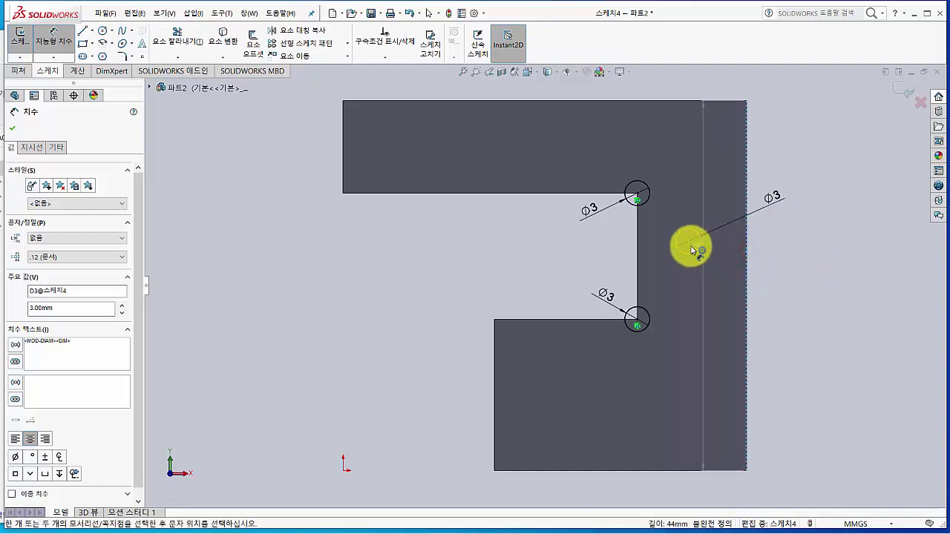
pyautogui.click(688, 241)
pyautogui.click(714, 182)
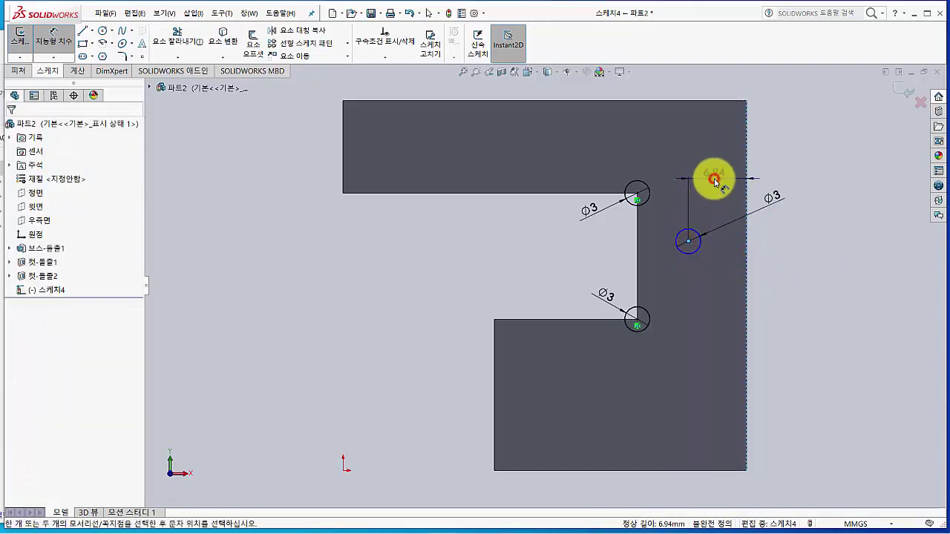
pyautogui.press('Return')
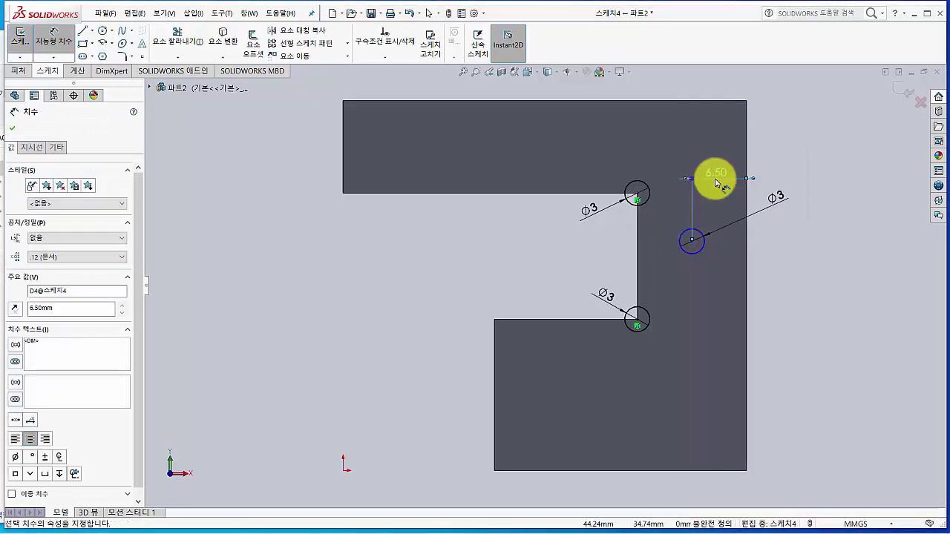
pyautogui.click(710, 470)
pyautogui.click(694, 244)
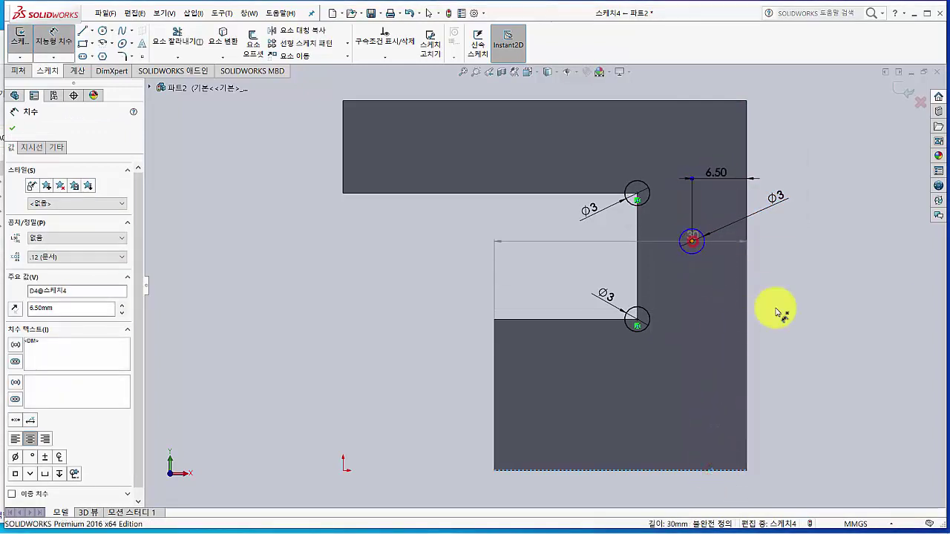
pyautogui.click(777, 312)
pyautogui.write('31')
pyautogui.press('Return')
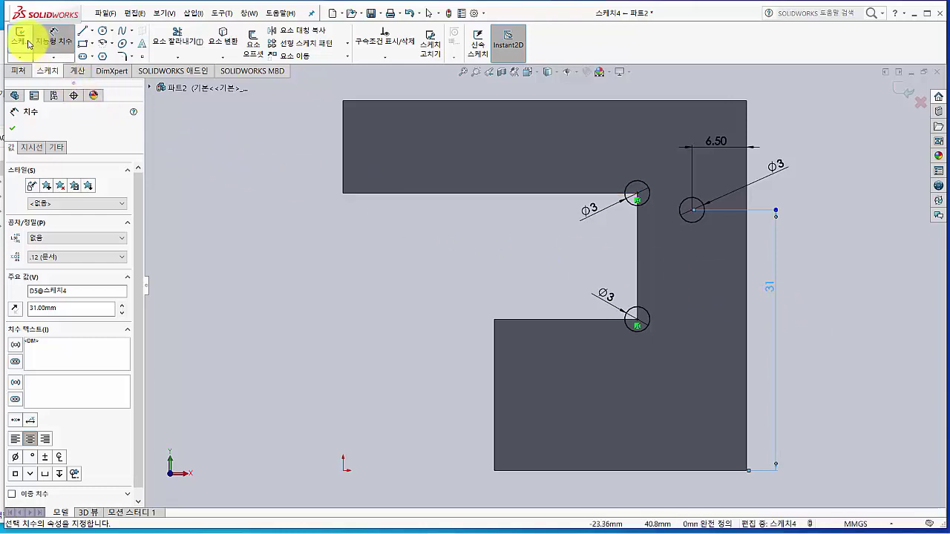
pyautogui.click(25, 40)
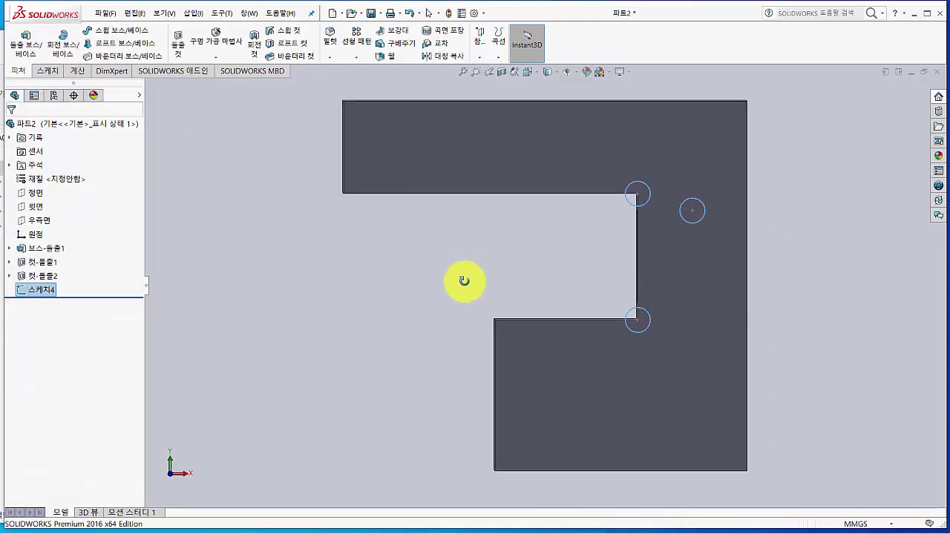
# Extrude-cut the three 3 mm circles from the front face with a Through All end condition.
pyautogui.moveTo(462, 277); pyautogui.dragTo(432, 326, button='middle')
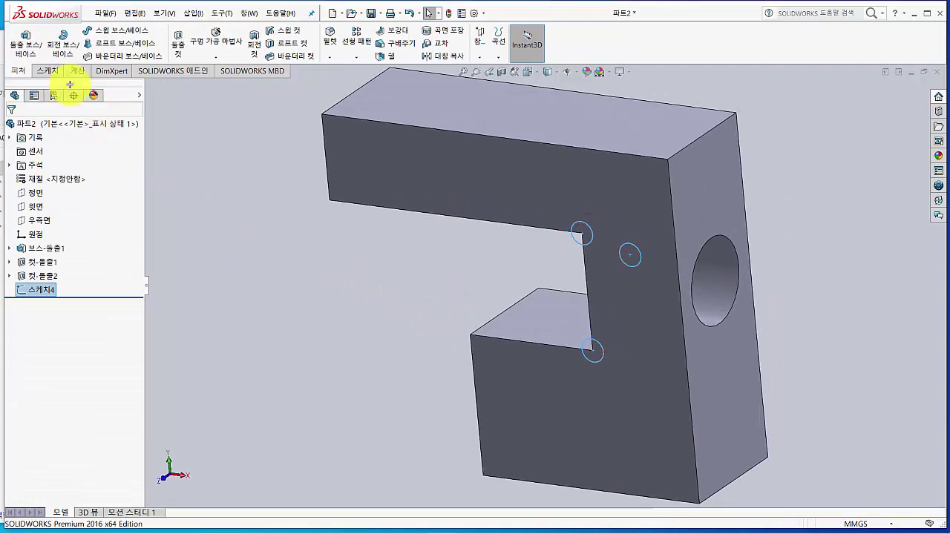
pyautogui.click(178, 51)
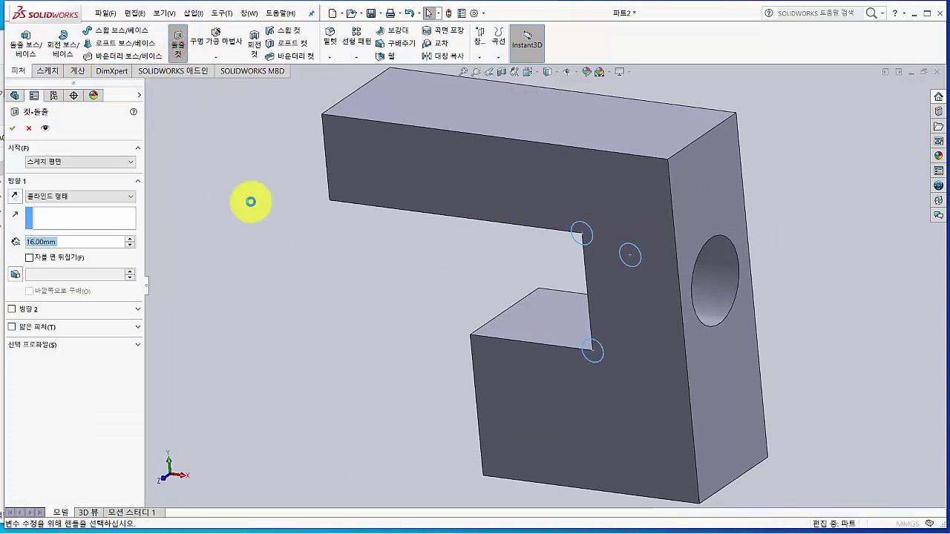
pyautogui.click(74, 196)
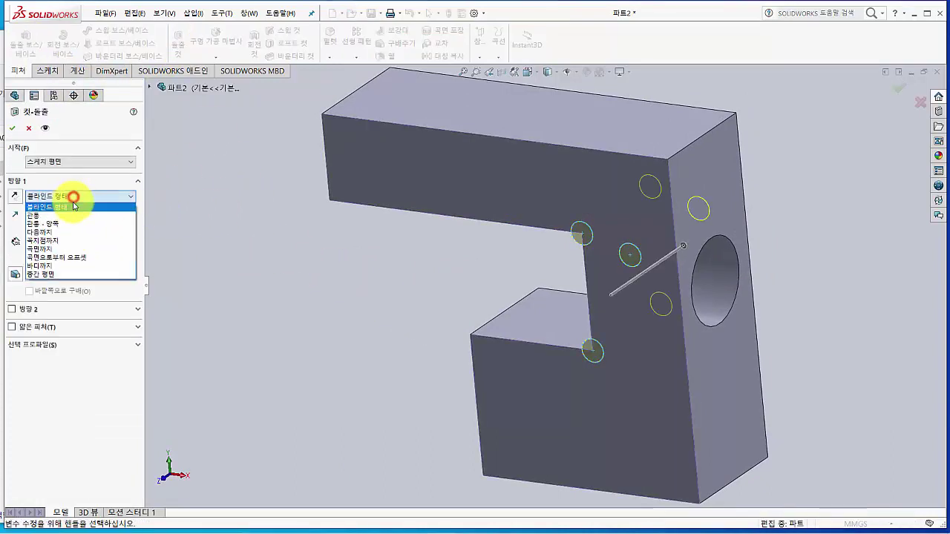
pyautogui.click(72, 216)
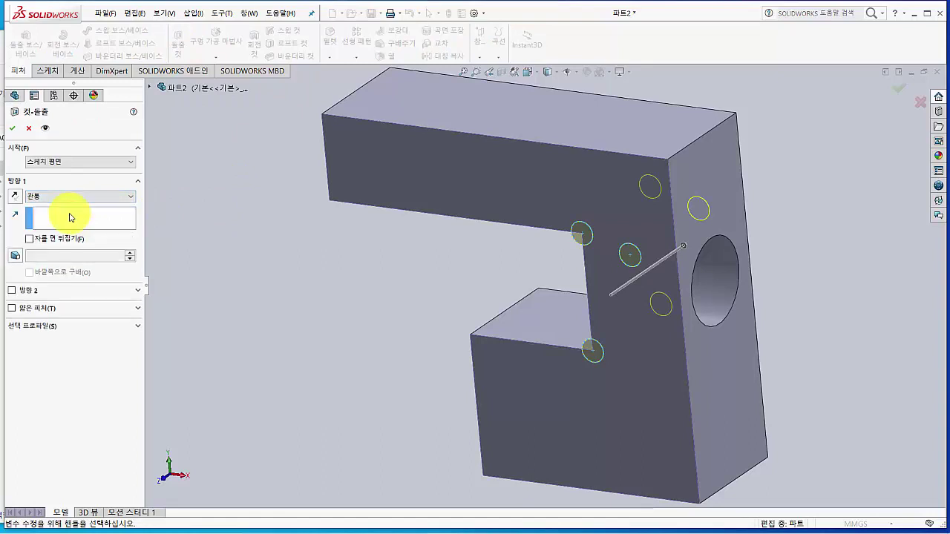
pyautogui.click(12, 128)
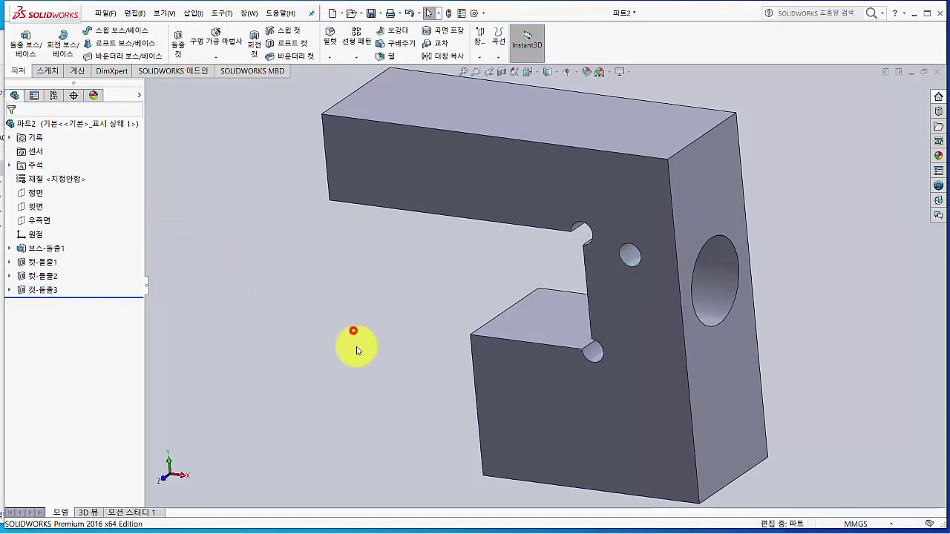
# Consult the part drawing image02.png for the bottom hole and start a sketch on the part's bottom face.
pyautogui.moveTo(354, 339)
pyautogui.mouseDown(button='middle')
pyautogui.moveTo(381, 361)
pyautogui.moveTo(459, 307)
pyautogui.moveTo(393, 337)
pyautogui.moveTo(403, 284)
pyautogui.moveTo(363, 365)
pyautogui.moveTo(363, 287)
pyautogui.moveTo(348, 322)
pyautogui.mouseUp(button='middle')
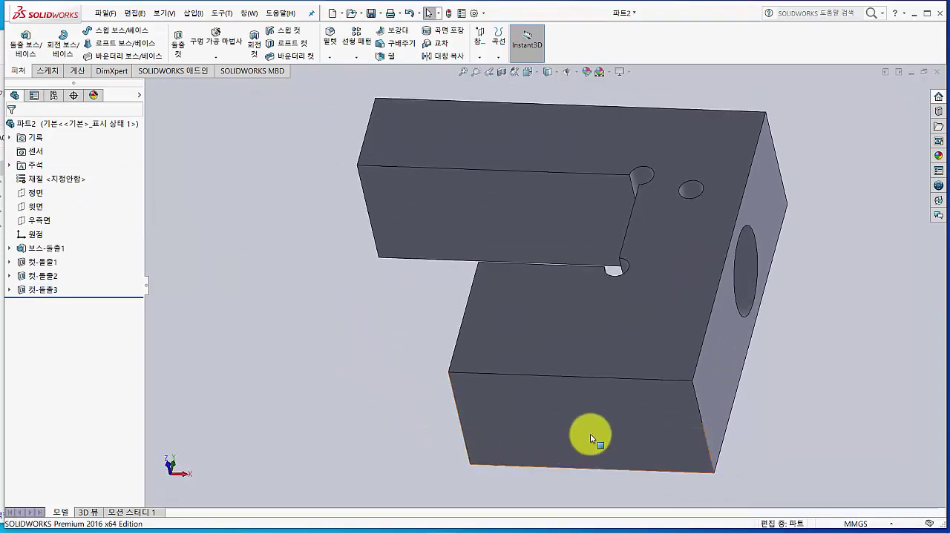
pyautogui.hotkey('alt', 'Tab')
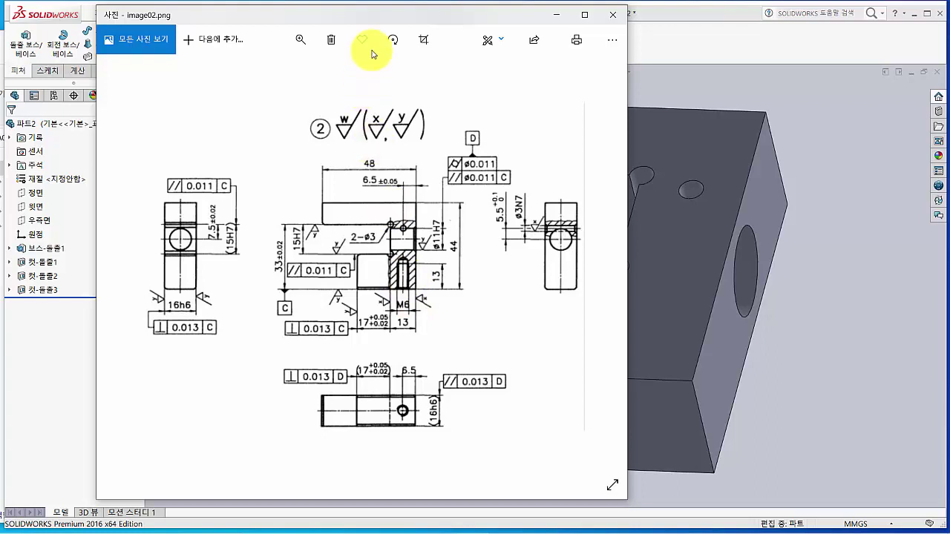
pyautogui.moveTo(372, 16); pyautogui.dragTo(340, 16)
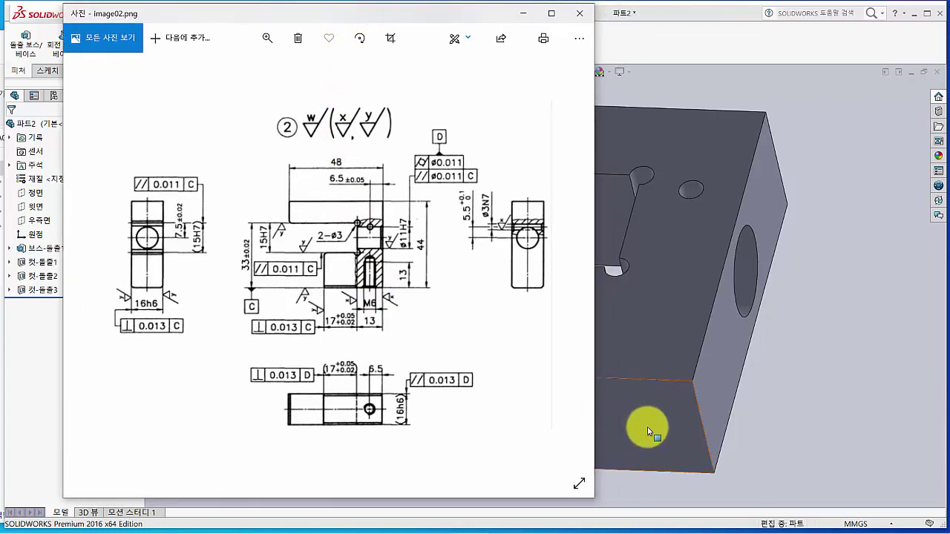
pyautogui.click(820, 431)
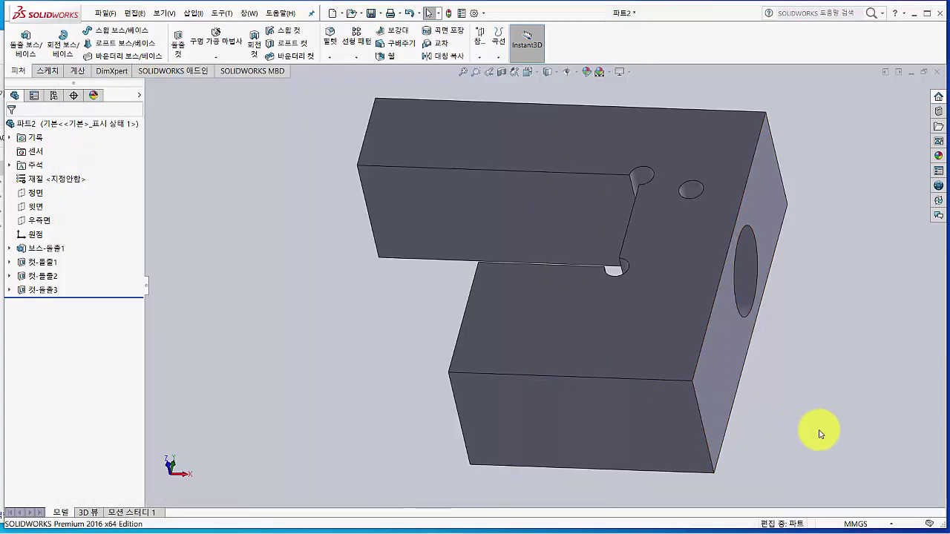
pyautogui.click(643, 430)
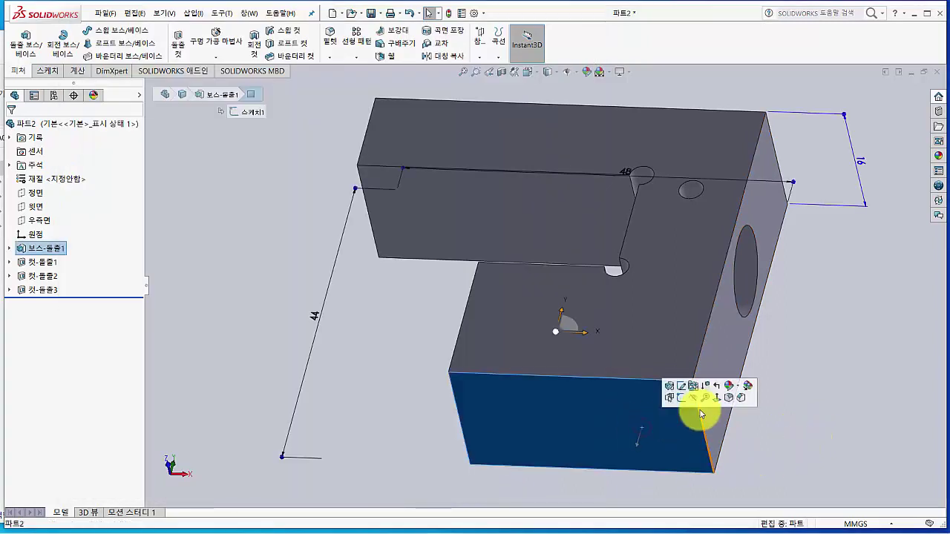
pyautogui.click(678, 397)
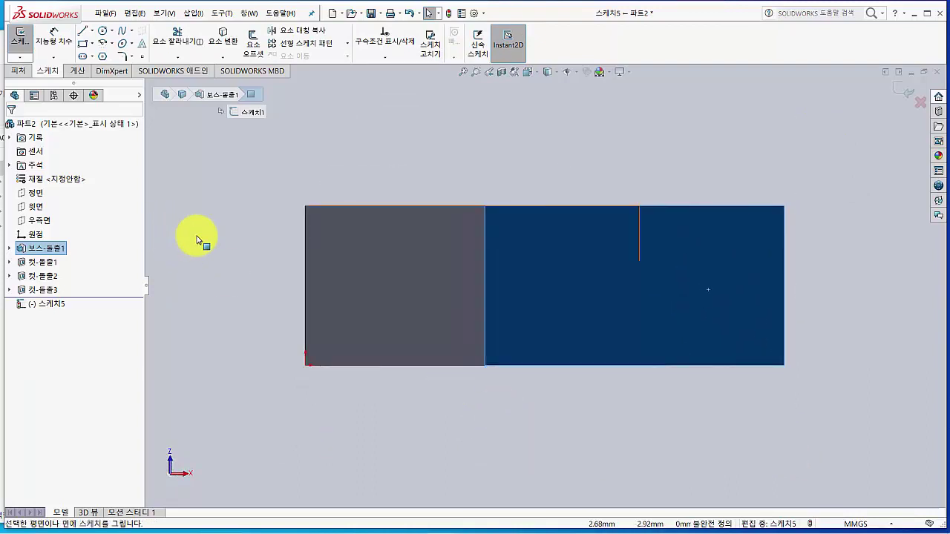
# Place a sketch point about 9.7 mm from the bottom face's right edge and 7 mm above its lower edge, and delete the stray point outside the part.
pyautogui.click(144, 58)
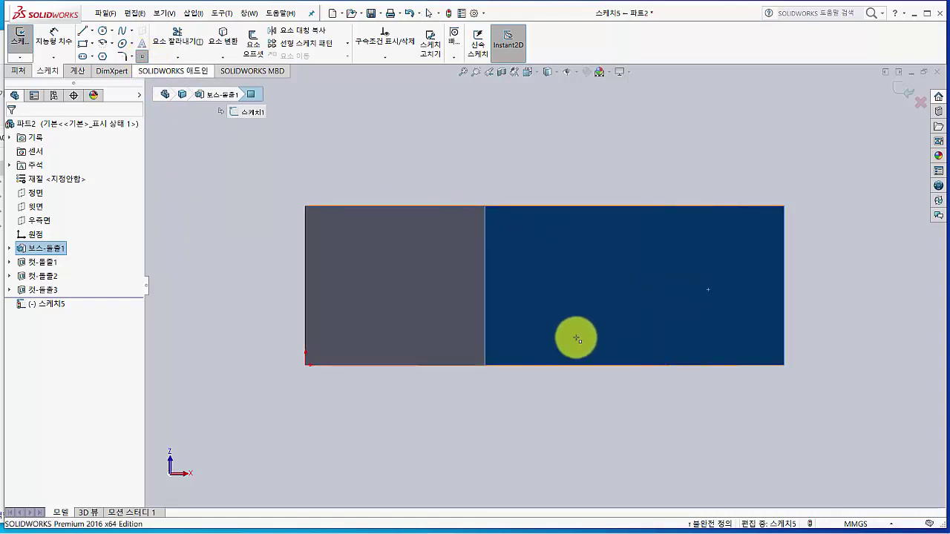
pyautogui.click(708, 288)
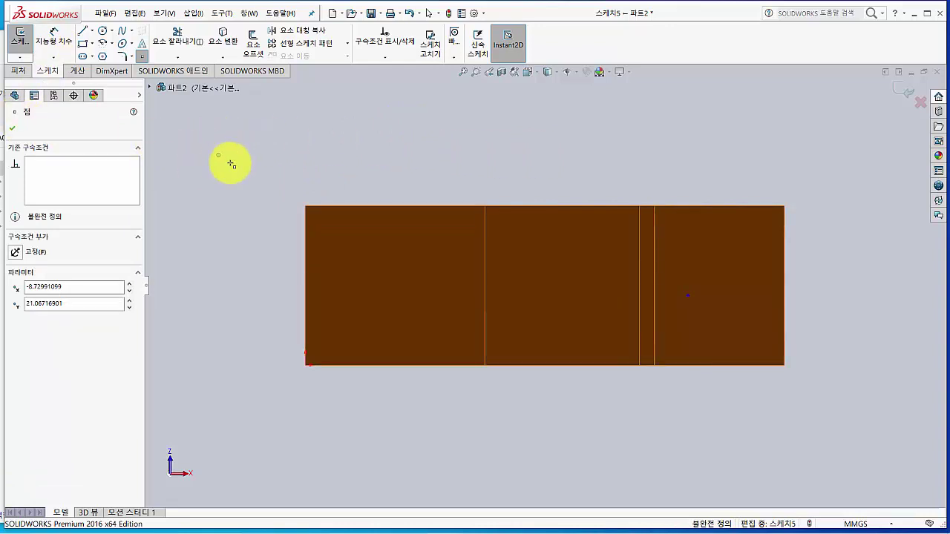
pyautogui.press('Escape')
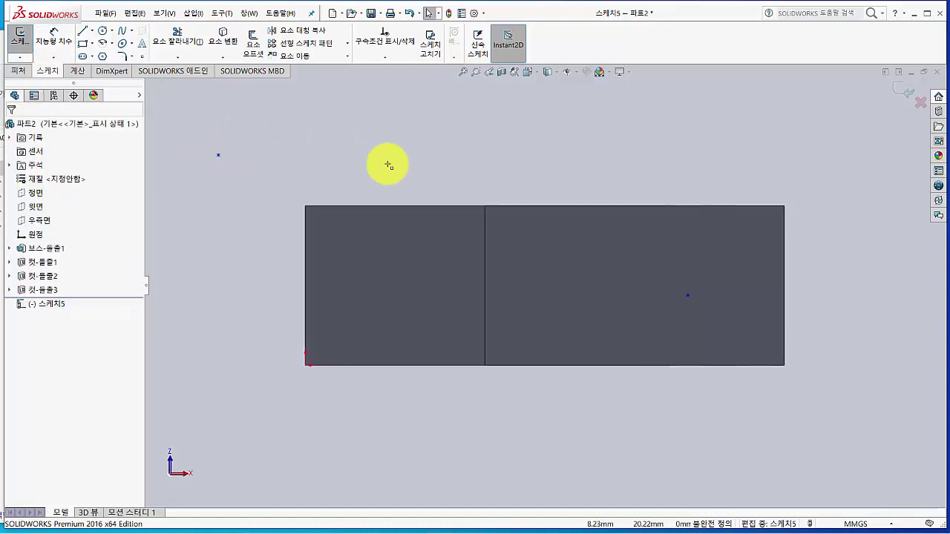
pyautogui.moveTo(238, 141); pyautogui.dragTo(208, 173)
pyautogui.press('Delete')
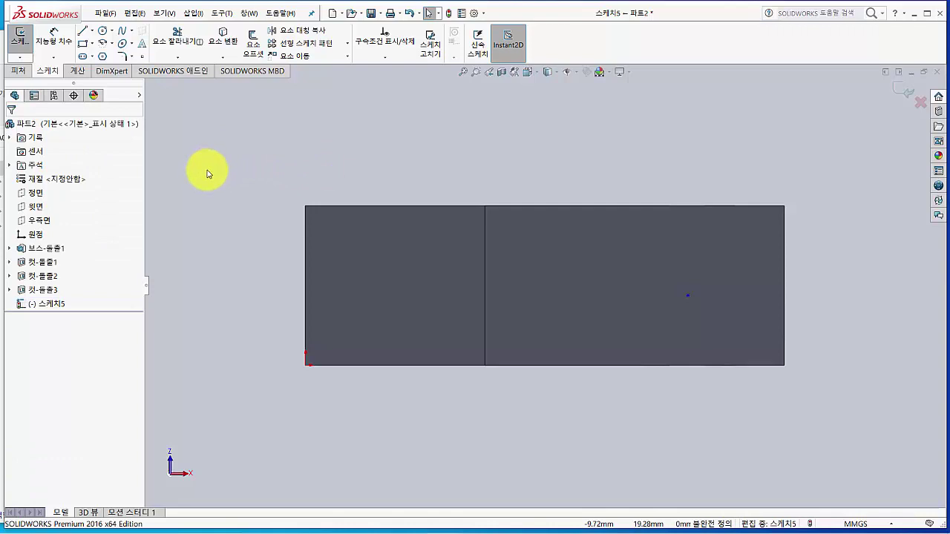
# Dimension the sketch point 6.5 mm from the bottom face's right edge and 8 mm from its lower edge.
pyautogui.click(53, 37)
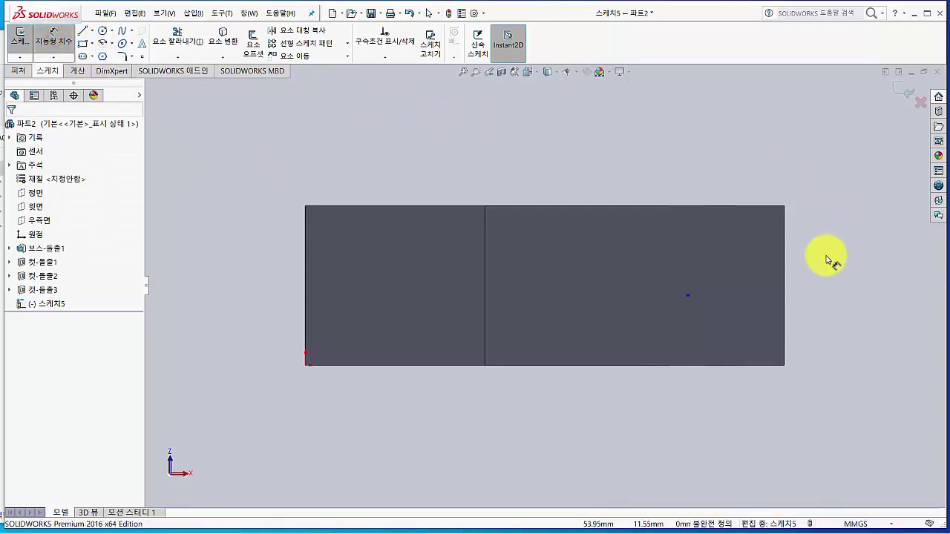
pyautogui.click(783, 253)
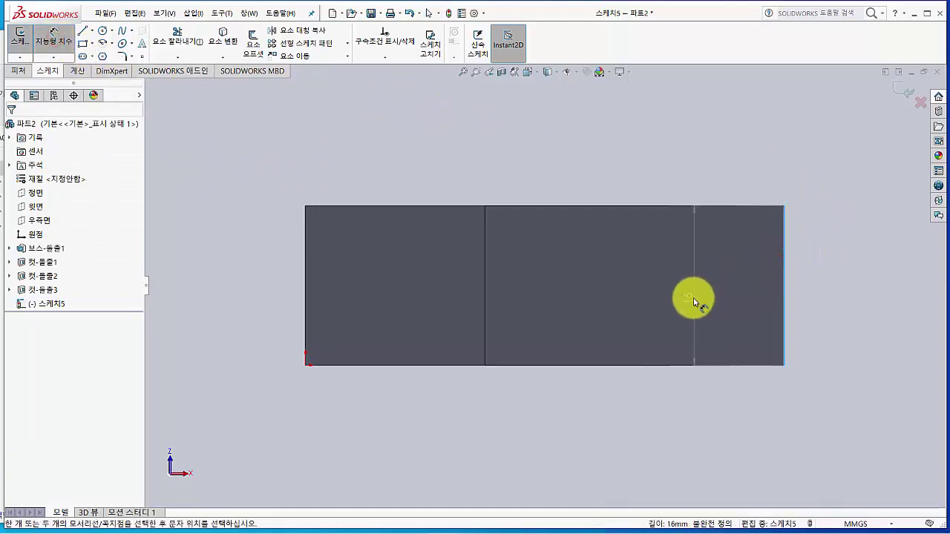
pyautogui.click(687, 296)
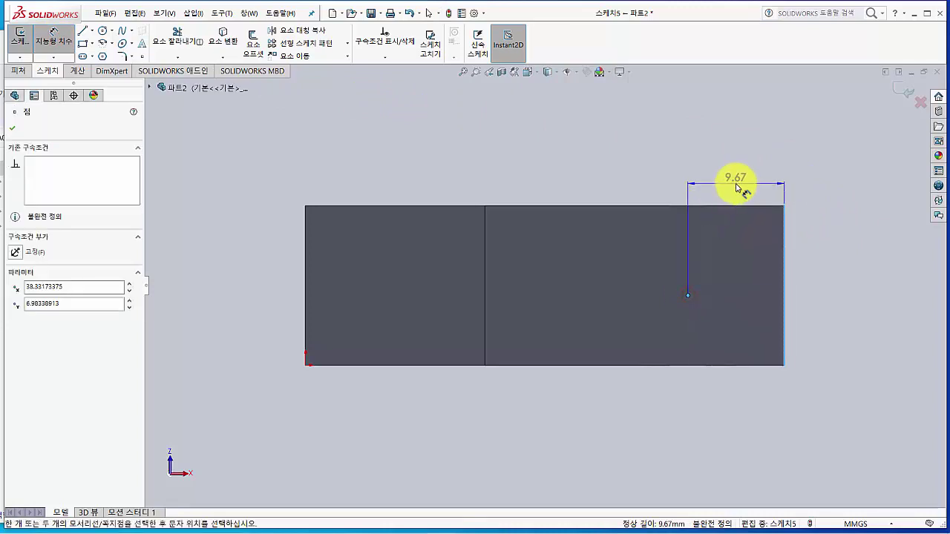
pyautogui.click(735, 185)
pyautogui.press('Return')
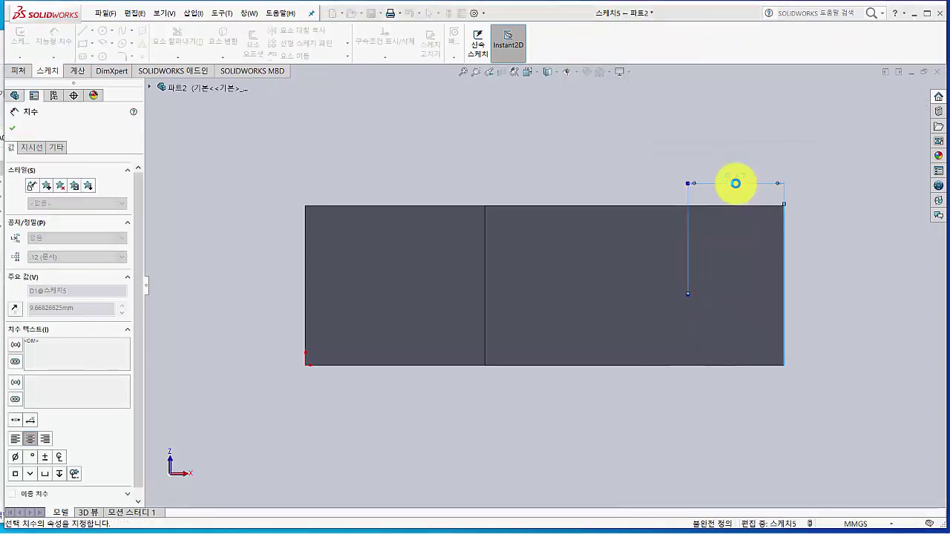
pyautogui.click(719, 366)
pyautogui.click(719, 295)
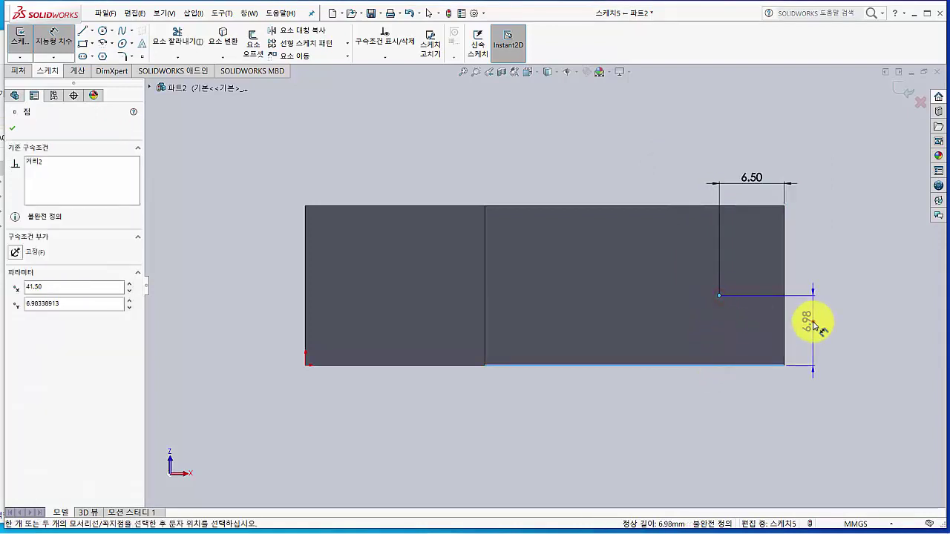
pyautogui.click(813, 324)
pyautogui.write('8.00mm')
pyautogui.press('Return')
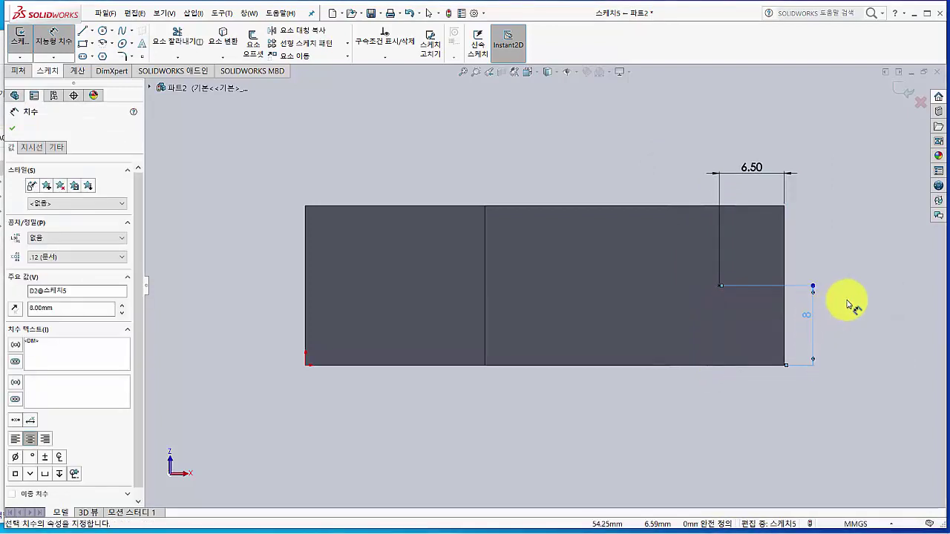
# Exit the point sketch and place a Hole Wizard hole on that sketch point in the part's bottom face.
pyautogui.click(861, 299)
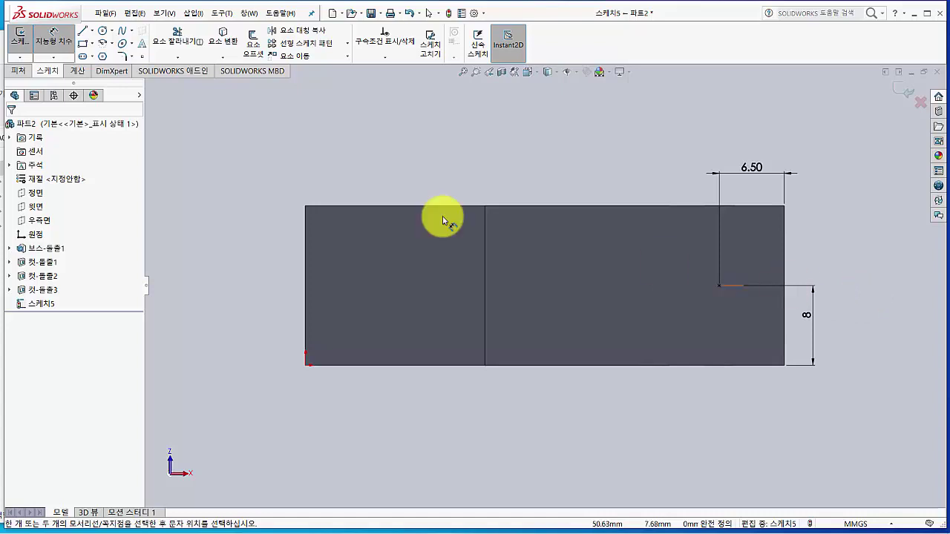
pyautogui.click(23, 45)
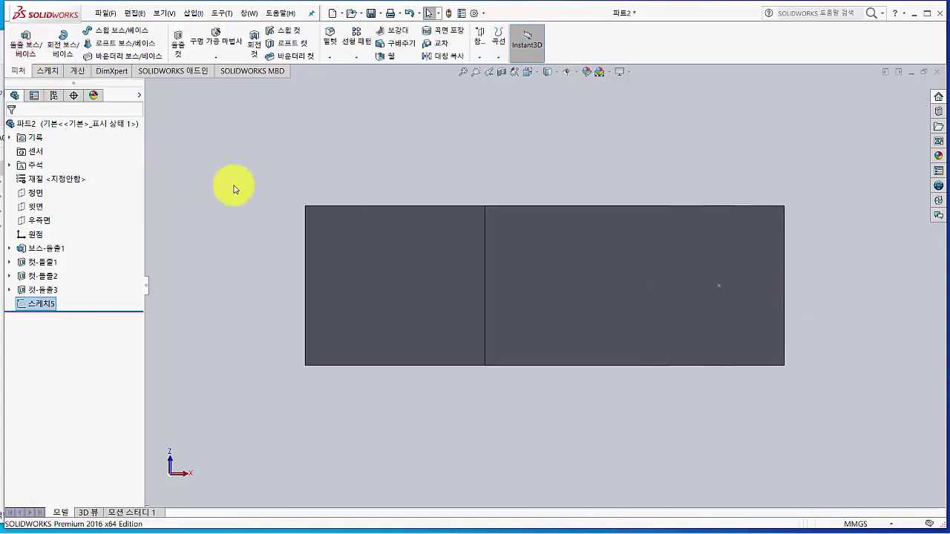
pyautogui.moveTo(559, 159)
pyautogui.mouseDown(button='middle')
pyautogui.moveTo(540, 168)
pyautogui.moveTo(519, 214)
pyautogui.mouseUp(button='middle')
pyautogui.scroll(1, 319, 239)
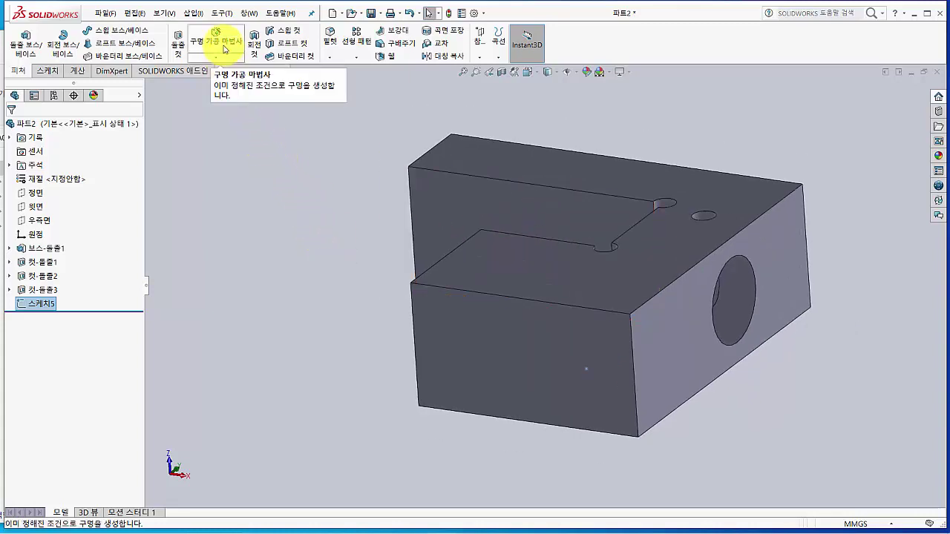
pyautogui.moveTo(303, 240); pyautogui.dragTo(294, 250, button='middle')
pyautogui.scroll(1, 294, 258)
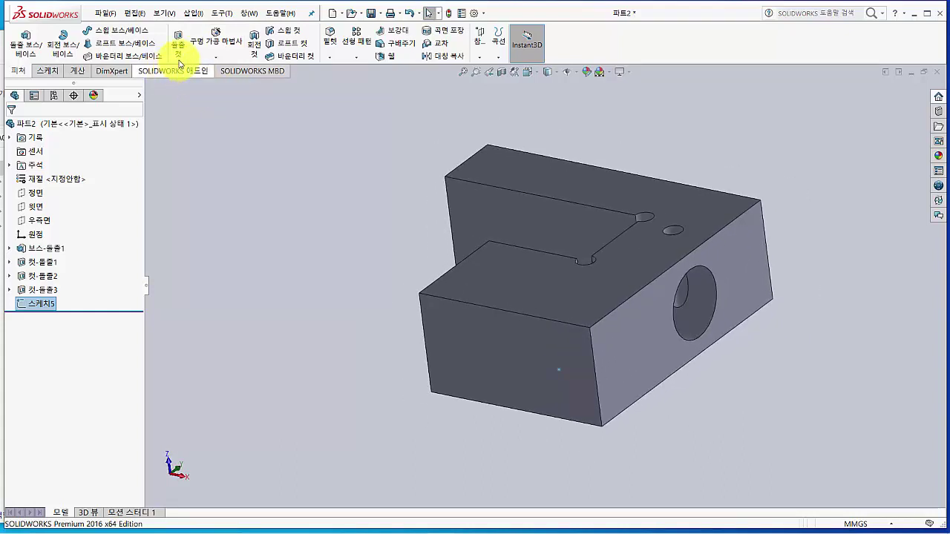
pyautogui.click(219, 43)
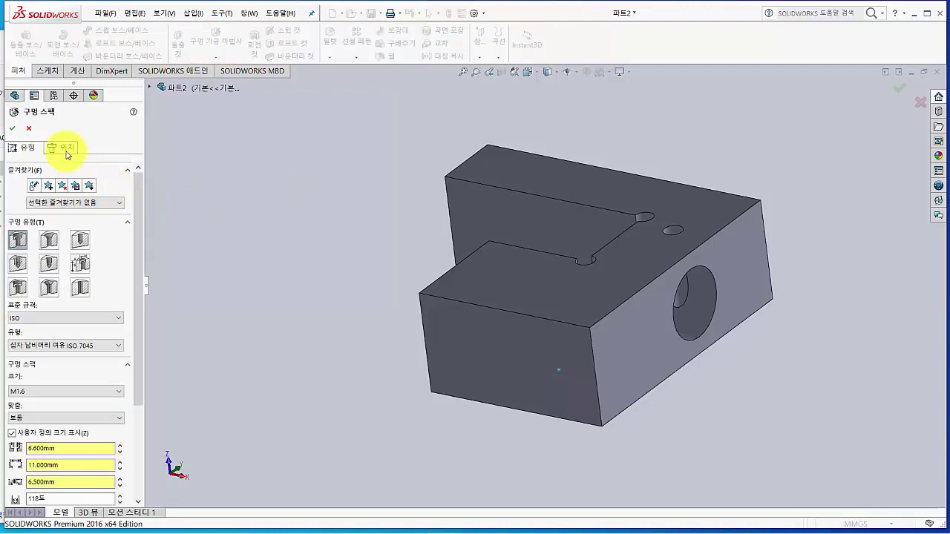
pyautogui.click(67, 148)
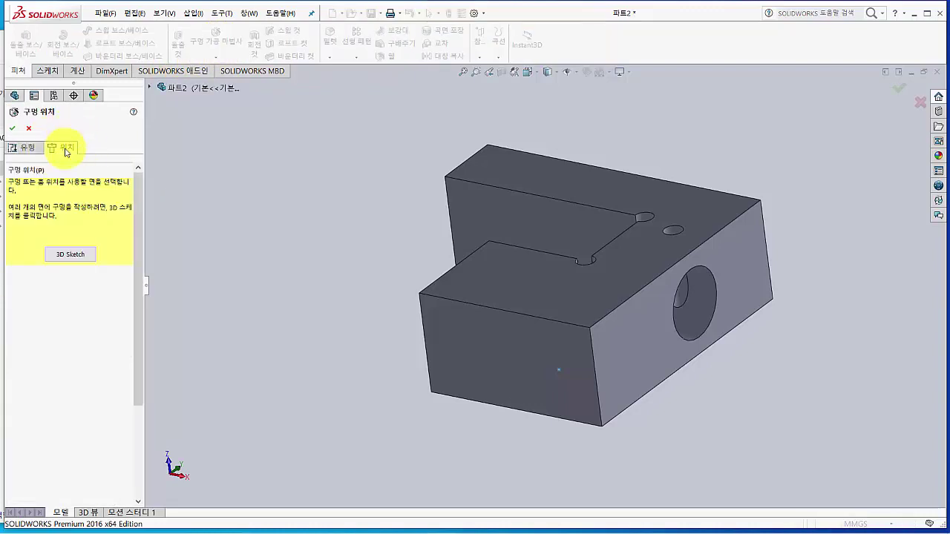
pyautogui.click(477, 347)
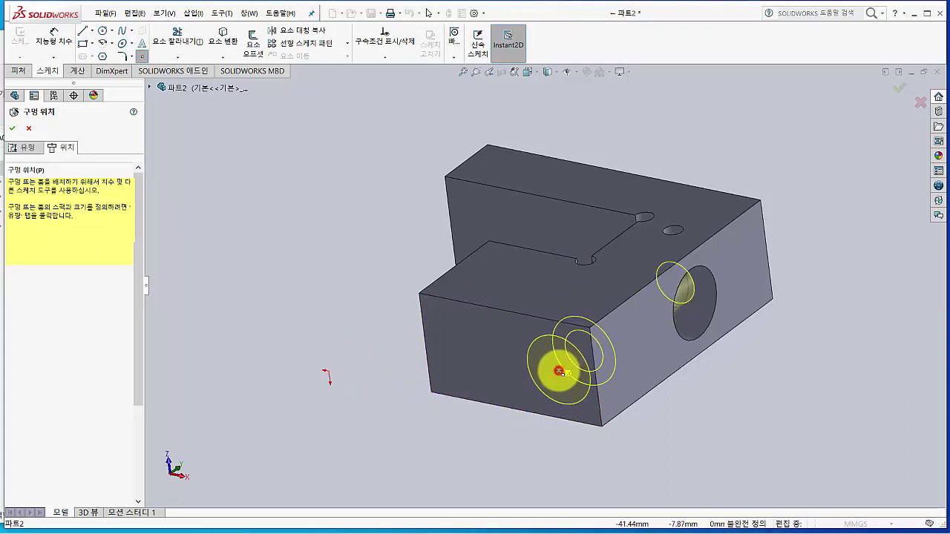
pyautogui.click(559, 371)
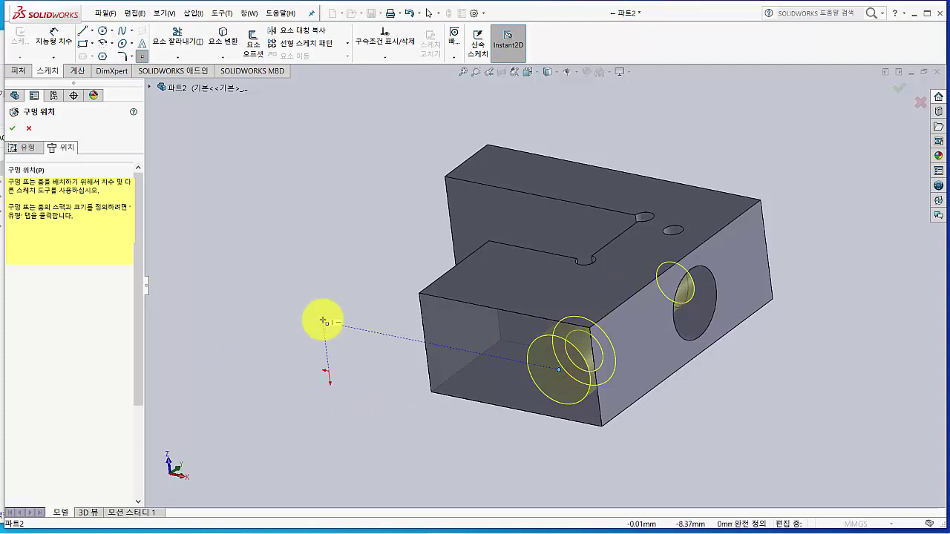
# Change the hole to a straight tap, keeping the custom sizing values, and choose the tapped hole type (탭 구멍).
pyautogui.click(33, 149)
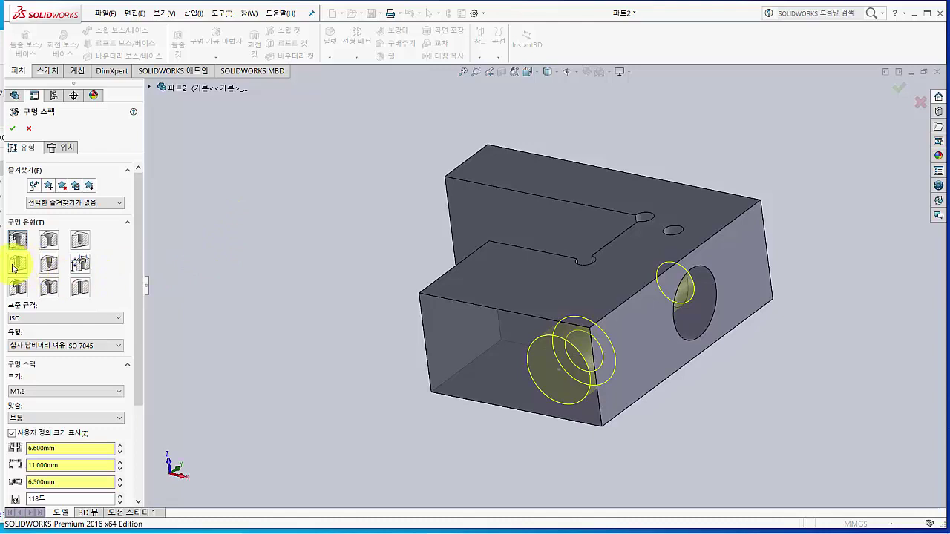
pyautogui.click(21, 268)
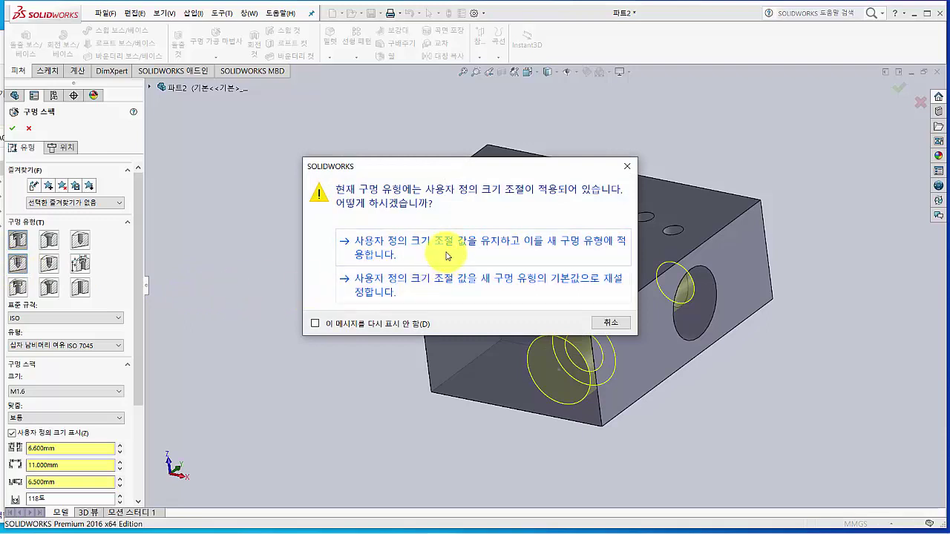
pyautogui.click(445, 252)
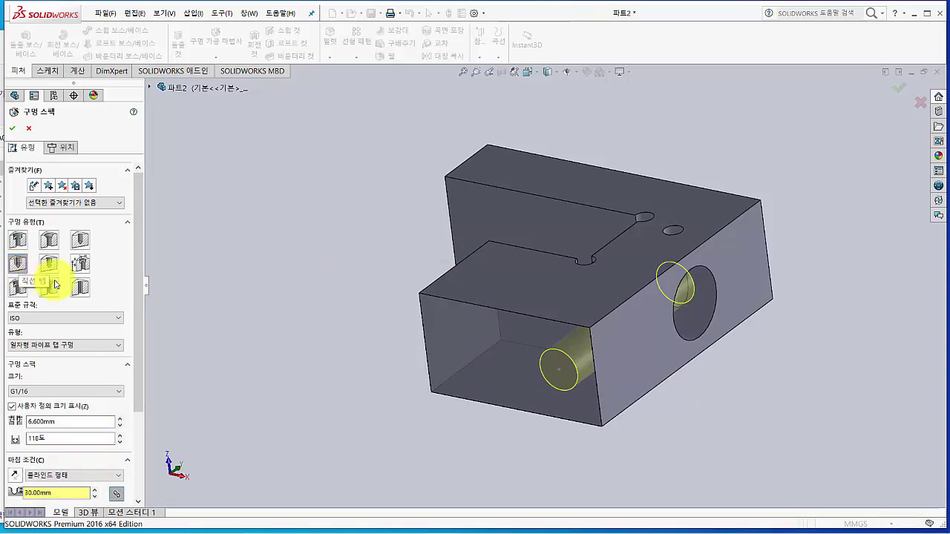
pyautogui.moveTo(137, 298); pyautogui.dragTo(138, 326)
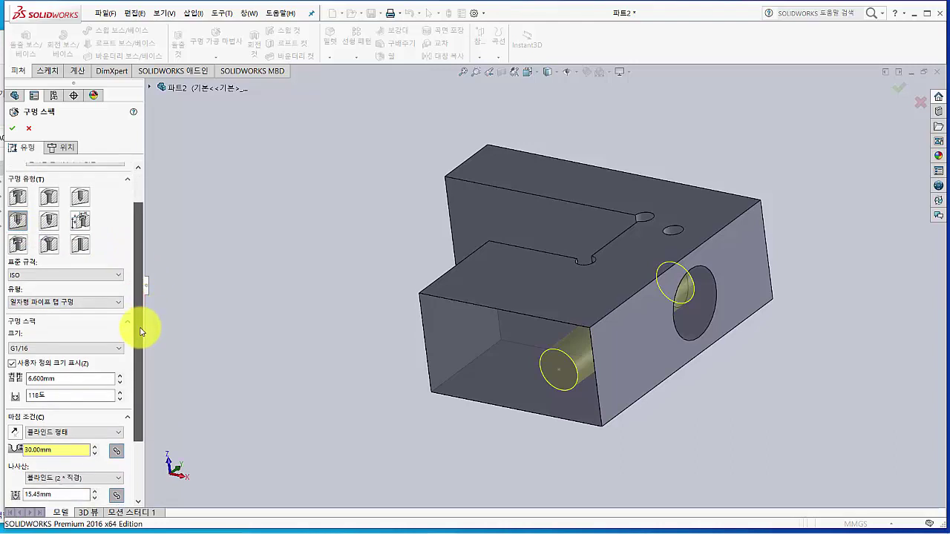
pyautogui.click(33, 303)
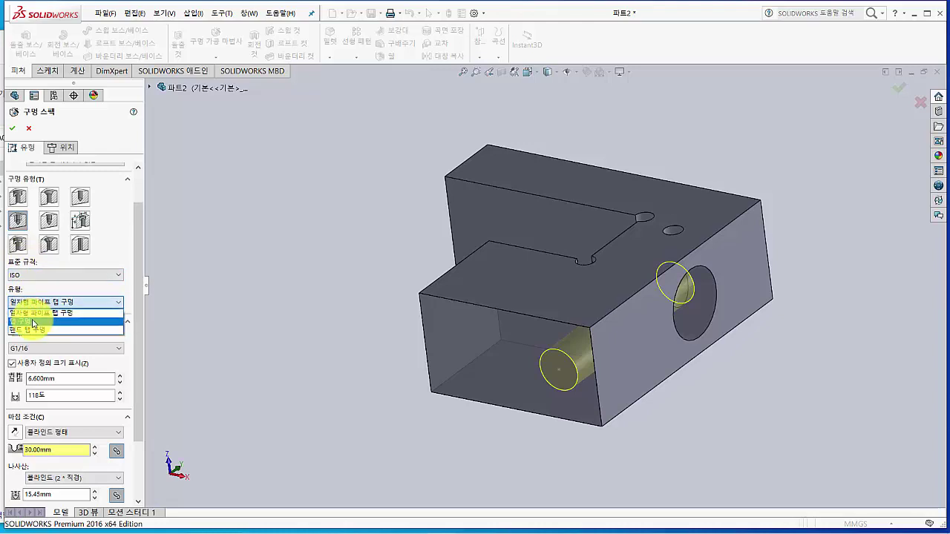
pyautogui.click(33, 321)
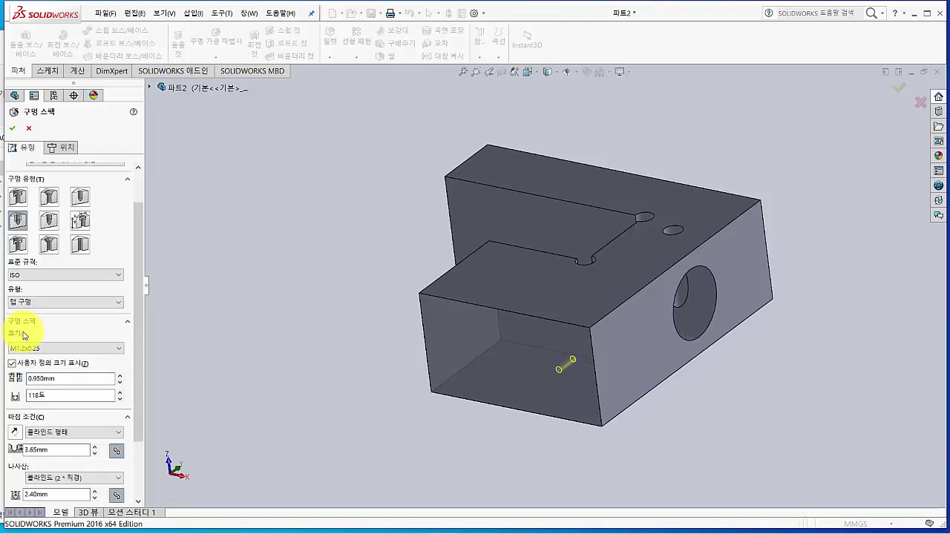
# Check the thread callout in the drawing image02.png and set the tapped hole's size to M6.
pyautogui.hotkey('alt', 'Tab')
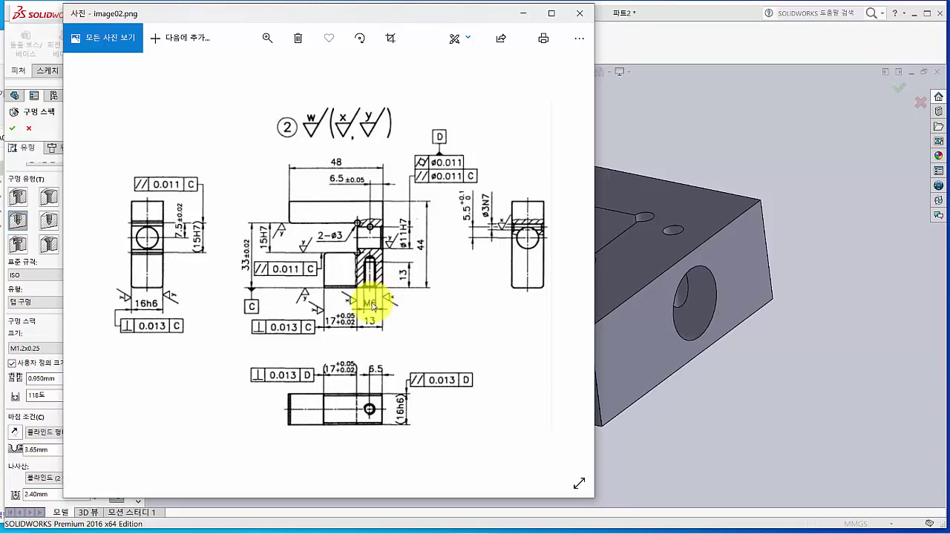
pyautogui.click(632, 43)
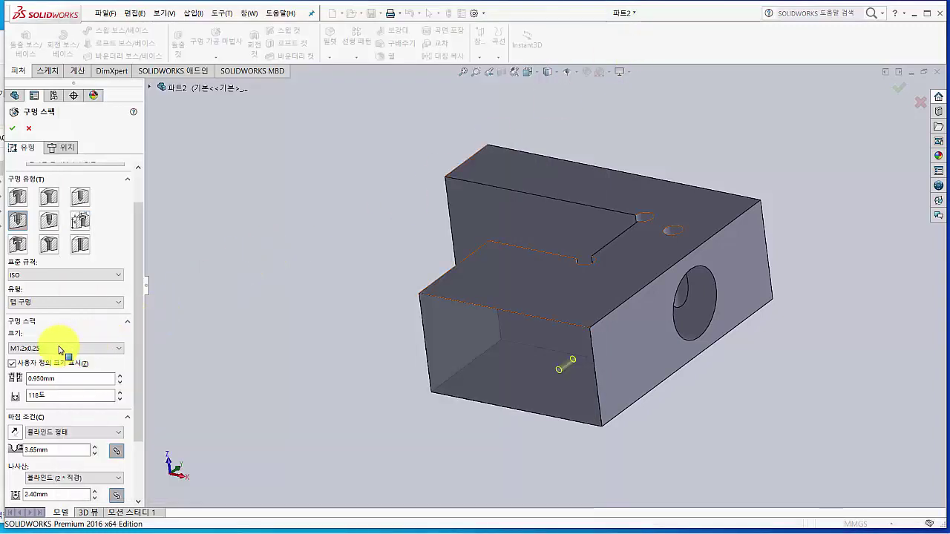
pyautogui.click(59, 348)
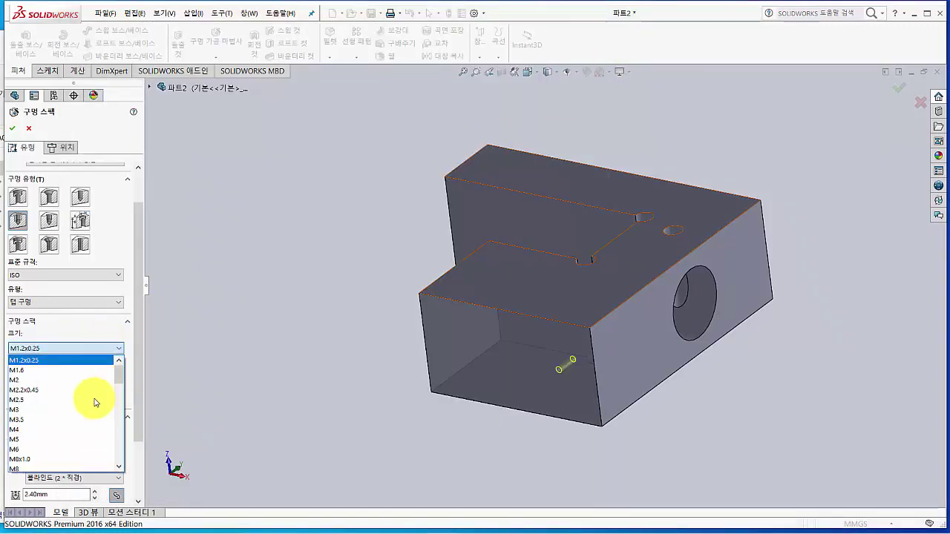
pyautogui.click(19, 449)
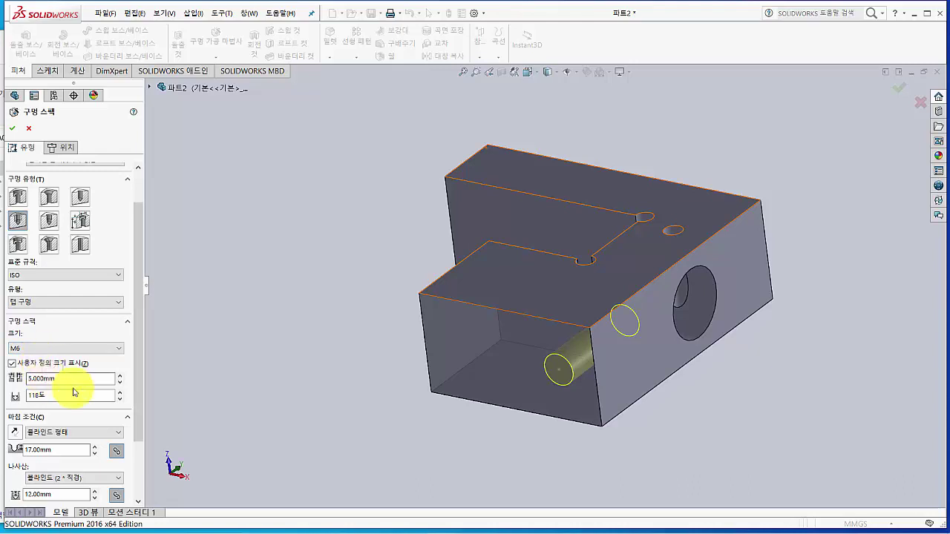
# Check the thread depth in the drawing image02.png and set the tap thread depth to 13 mm.
pyautogui.moveTo(136, 395); pyautogui.dragTo(139, 434)
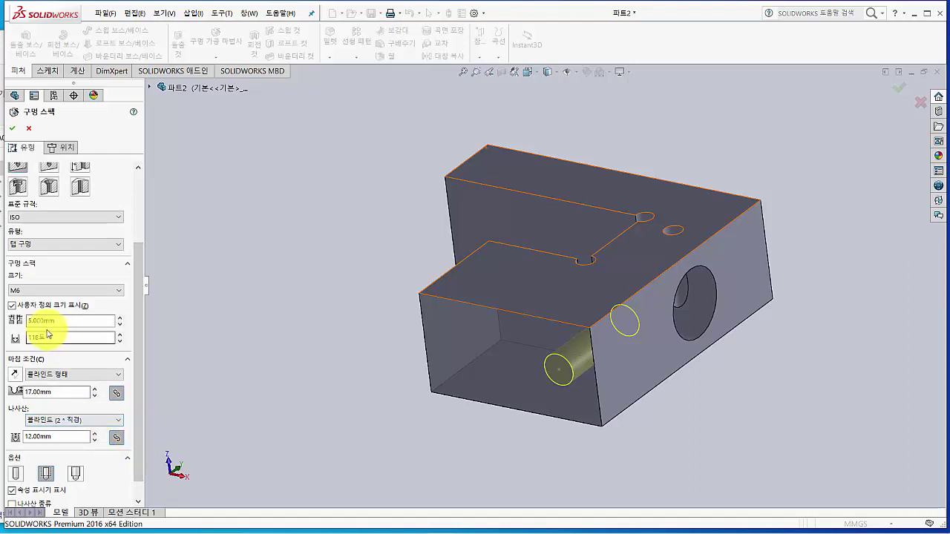
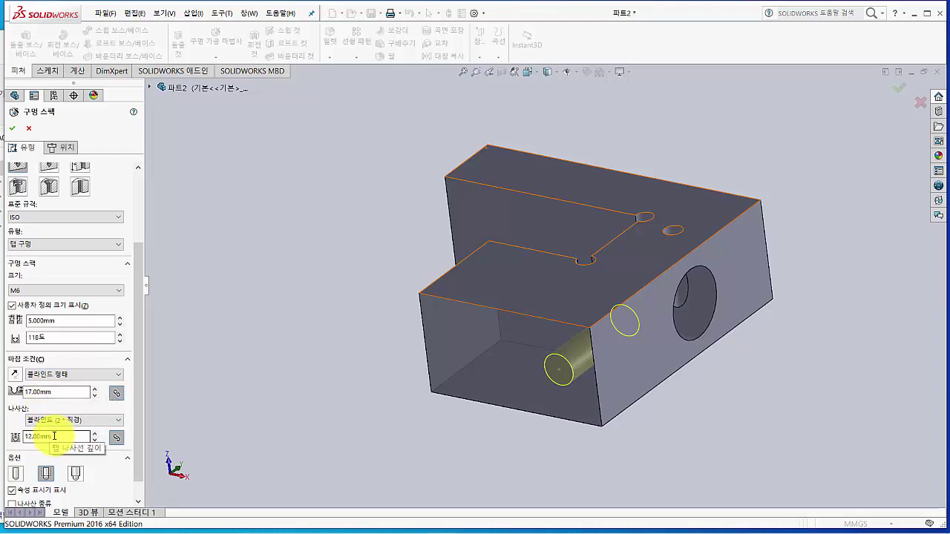
pyautogui.hotkey('alt', 'Tab')
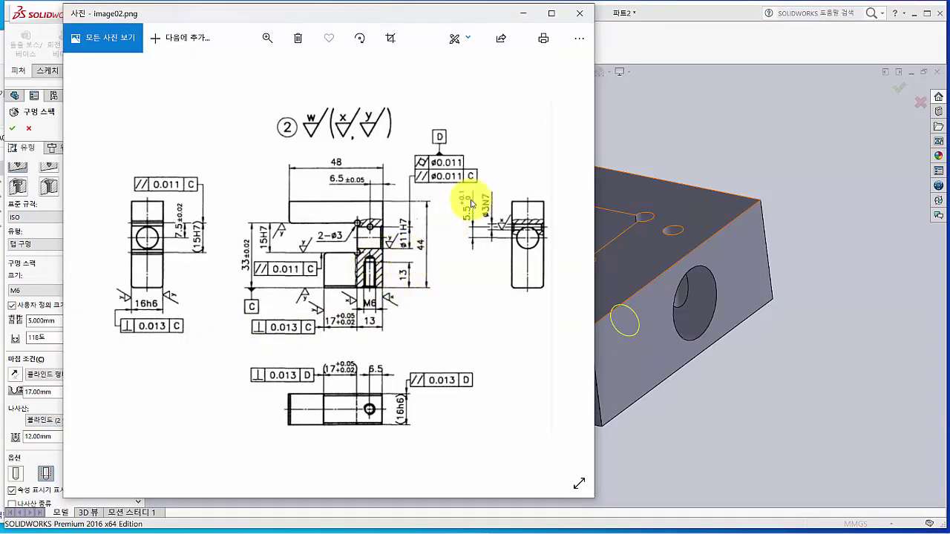
pyautogui.click(634, 36)
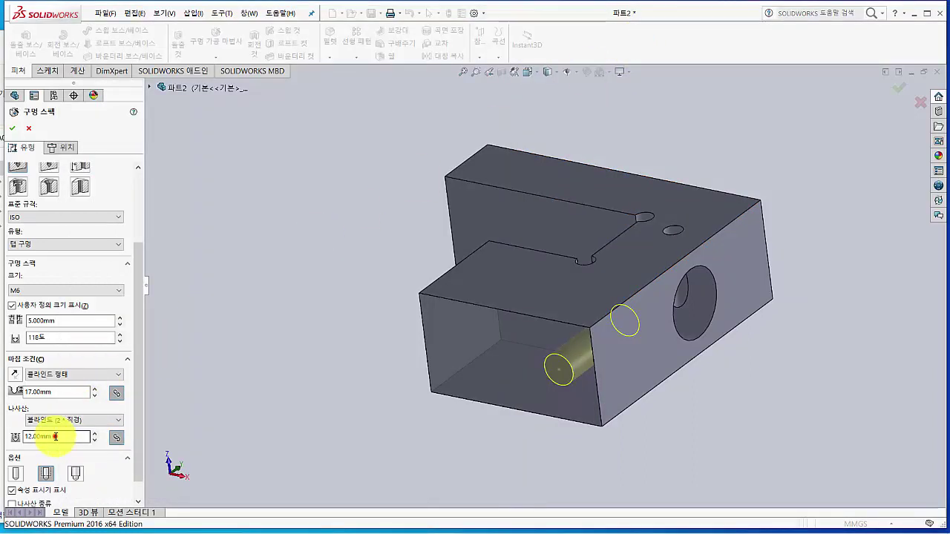
pyautogui.moveTo(56, 437); pyautogui.dragTo(12, 443)
pyautogui.write('13')
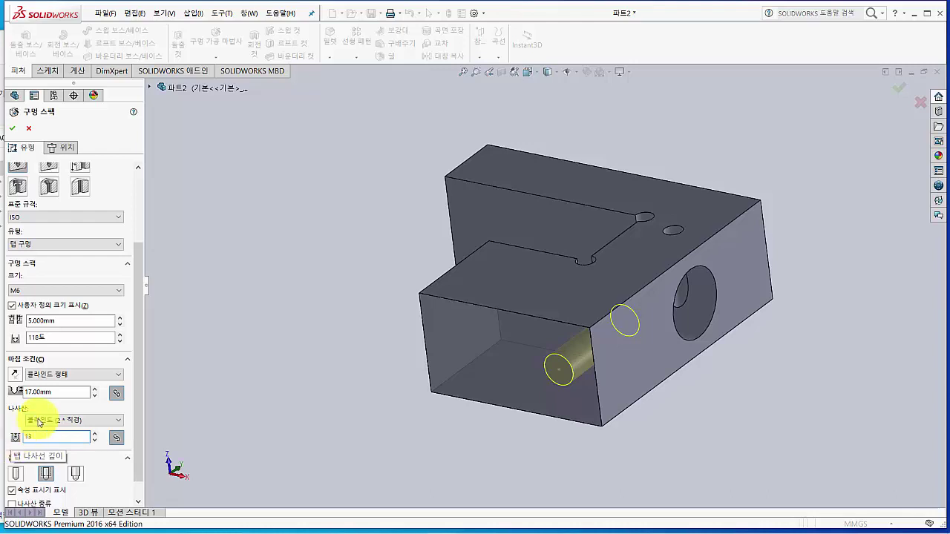
# Check the bottom hole in the drawing image02.png and open the tapped hole's blind hole depth for editing.
pyautogui.doubleClick(58, 392)
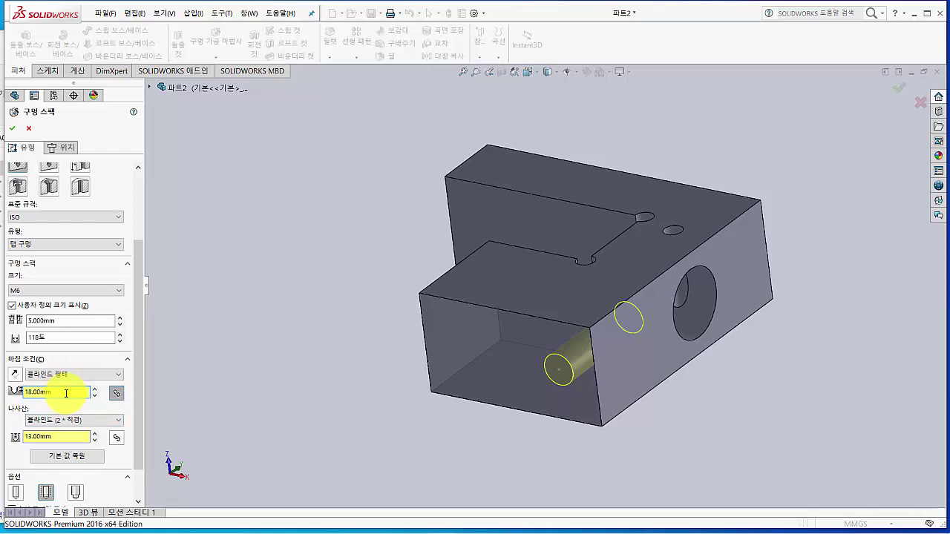
pyautogui.moveTo(65, 393); pyautogui.dragTo(24, 399)
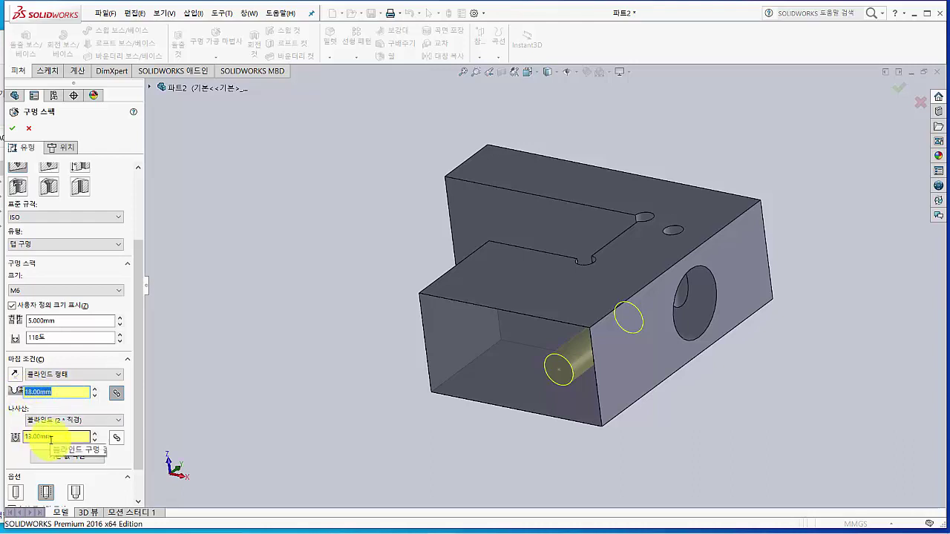
pyautogui.hotkey('alt', 'Tab')
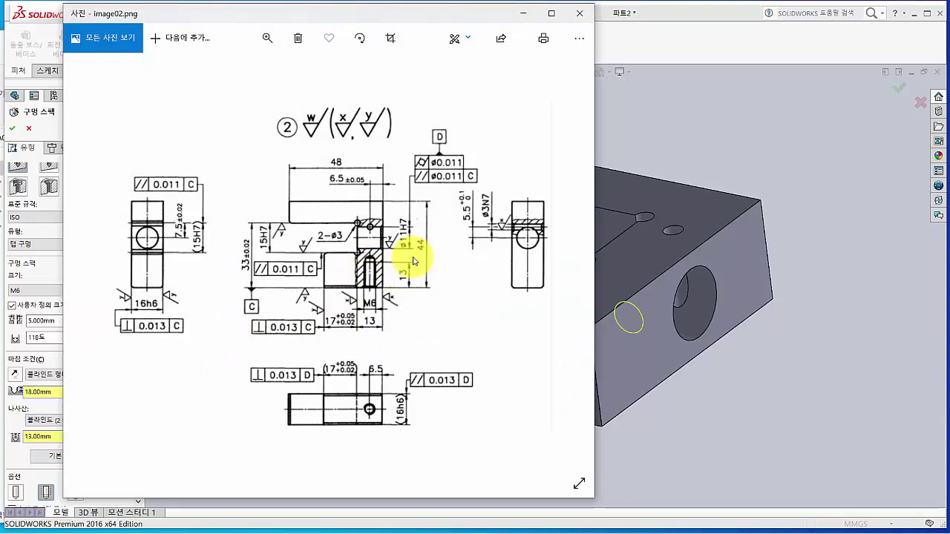
pyautogui.click(664, 38)
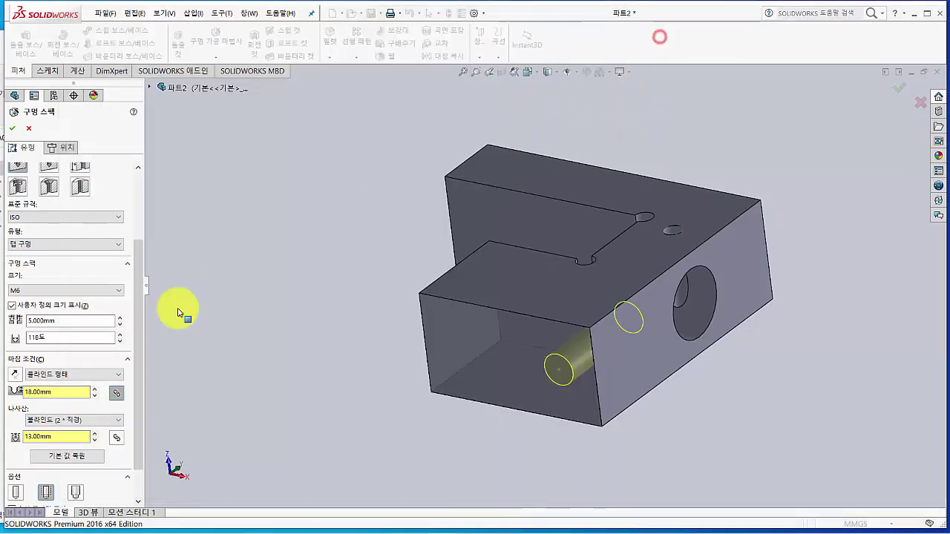
pyautogui.click(57, 392)
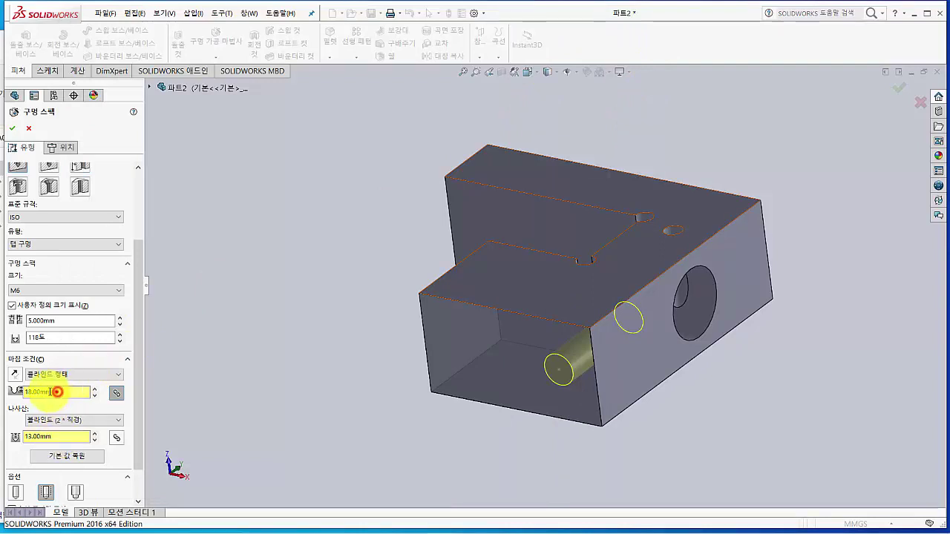
# Set the M6 tapped hole's blind depth to 16 mm, keep the 13 mm thread depth, and create the hole.
pyautogui.moveTo(65, 392); pyautogui.dragTo(28, 399)
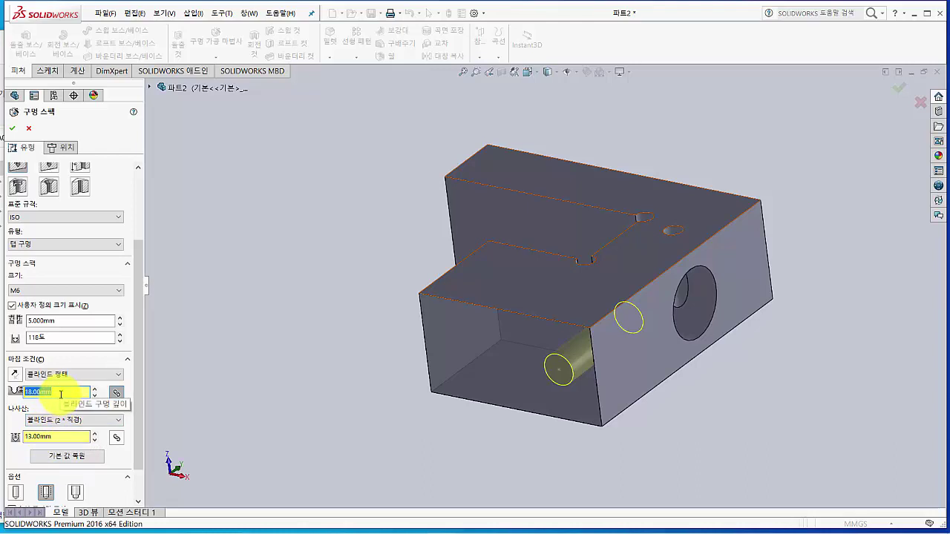
pyautogui.click(64, 438)
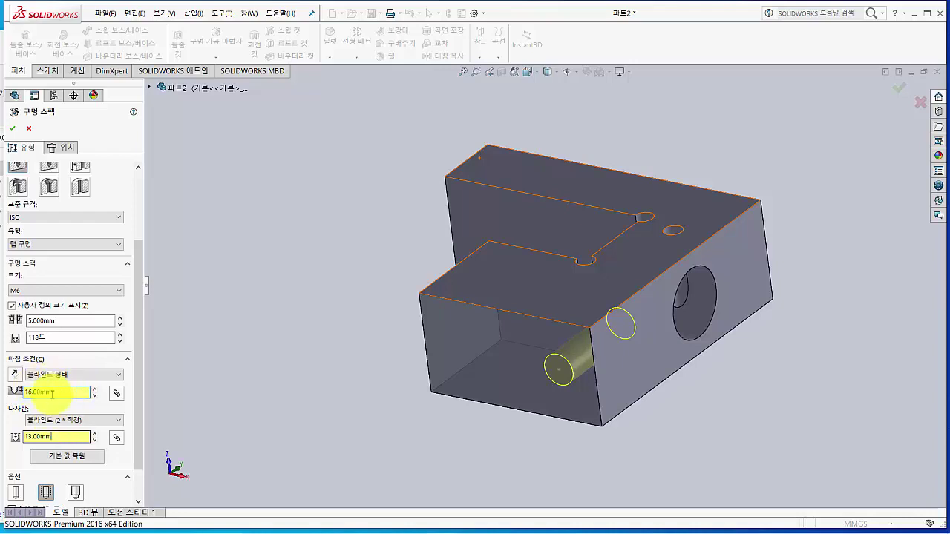
pyautogui.moveTo(229, 398); pyautogui.dragTo(296, 399, button='middle')
pyautogui.click(52, 437)
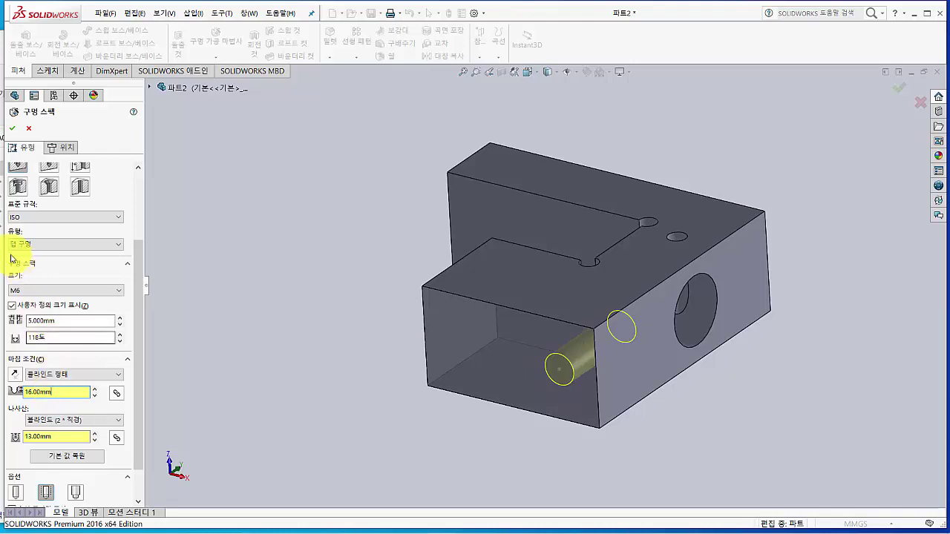
pyautogui.click(11, 130)
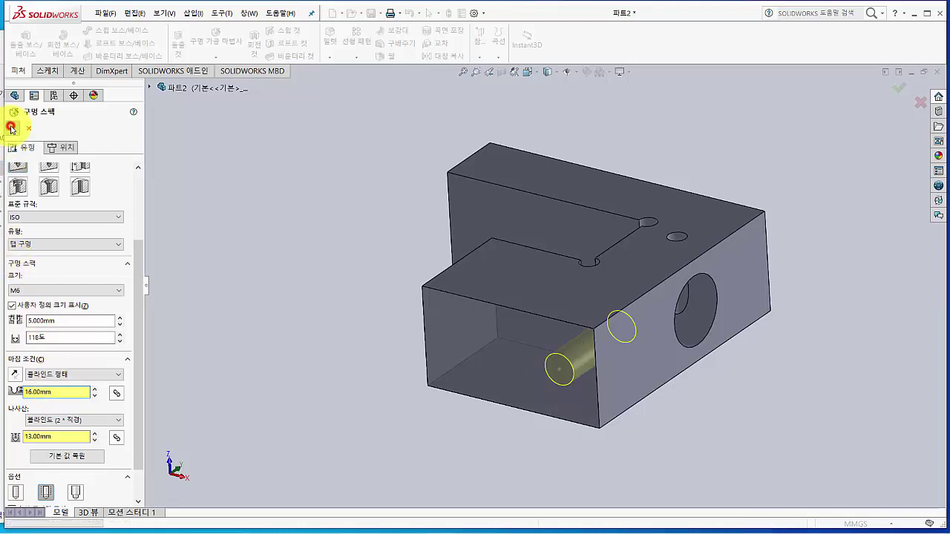
pyautogui.click(336, 378)
# Examine the new tapped hole in the block's bottom face and the overall clamp body from several sides.
pyautogui.moveTo(345, 385)
pyautogui.mouseDown(button='middle')
pyautogui.moveTo(396, 304)
pyautogui.moveTo(341, 371)
pyautogui.mouseUp(button='middle')
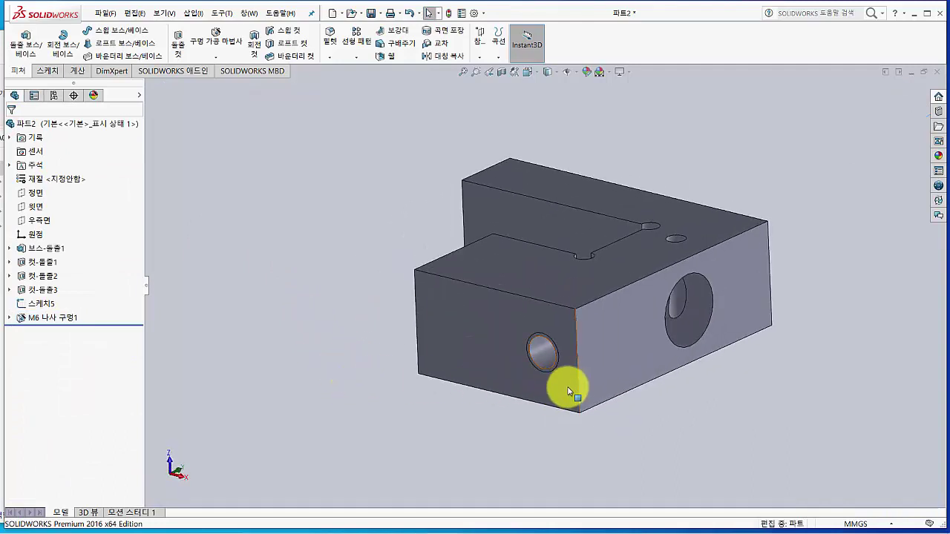
pyautogui.scroll(-5, 544, 399)
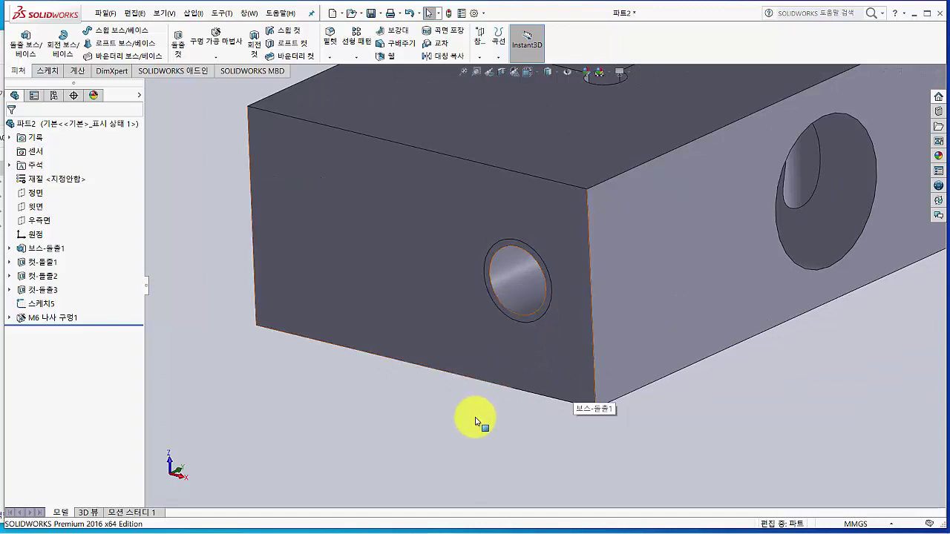
pyautogui.scroll(2, 441, 434)
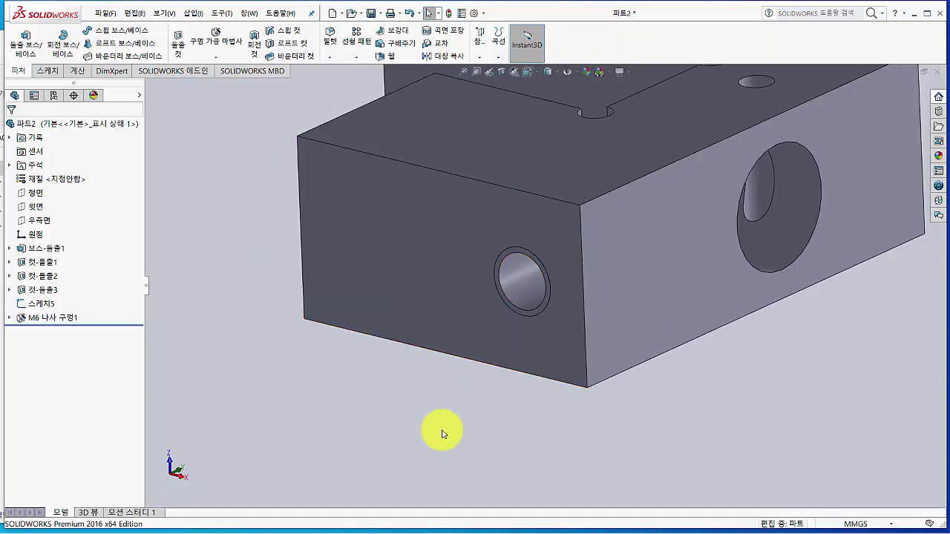
pyautogui.scroll(2, 439, 430)
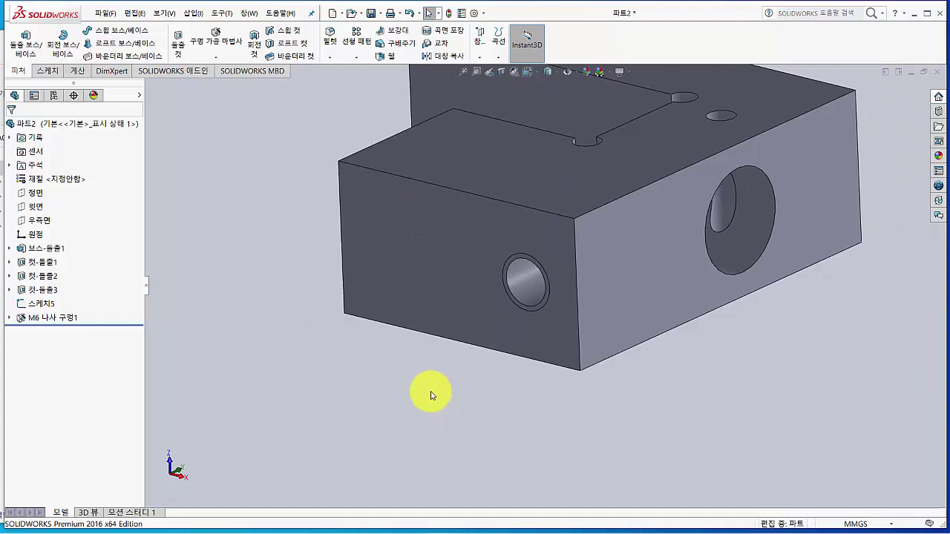
pyautogui.moveTo(431, 393); pyautogui.dragTo(496, 466, button='middle')
pyautogui.scroll(1, 470, 349)
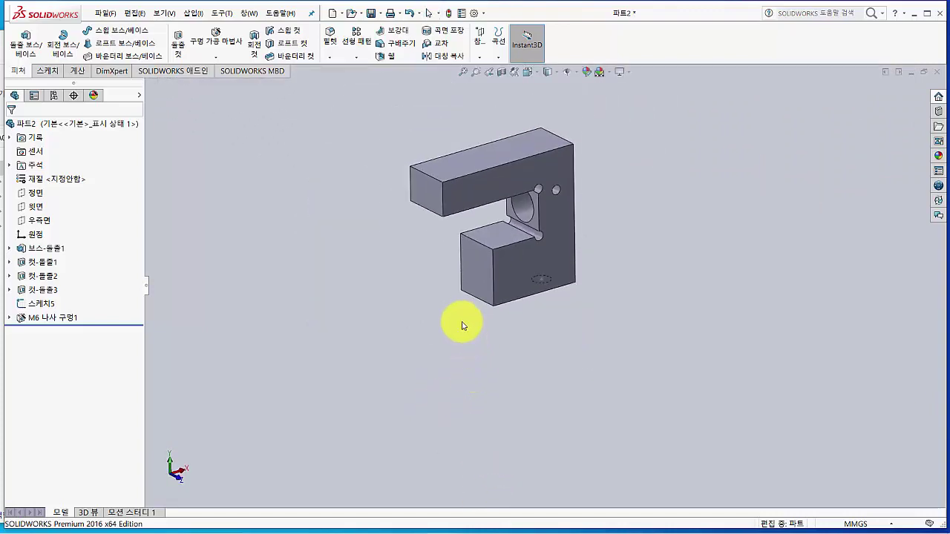
pyautogui.scroll(1, 456, 345)
pyautogui.scroll(-2, 449, 370)
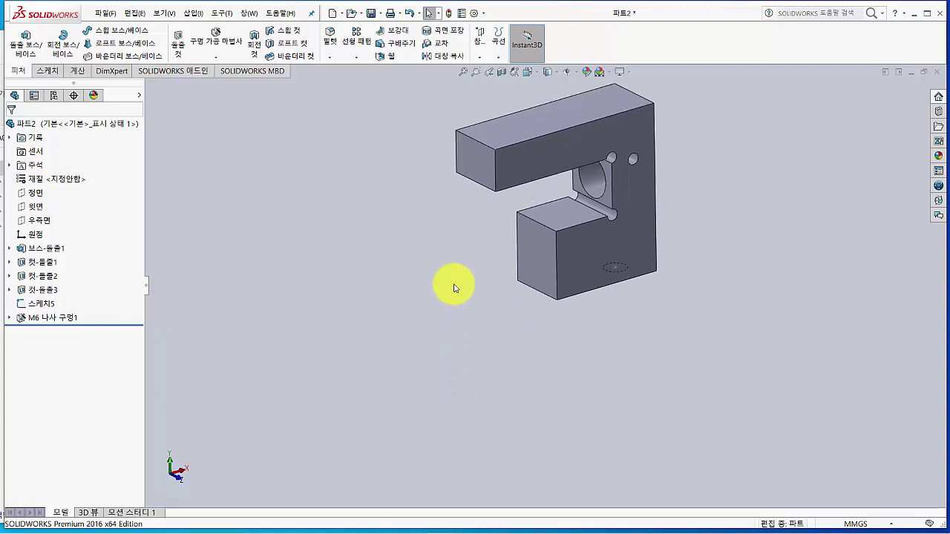
pyautogui.keyDown('ctrl'); pyautogui.moveTo(455, 288); pyautogui.dragTo(442, 325, button='middle'); pyautogui.keyUp('ctrl')
# Switch to Photos and study the assembly drawing image00.png for how parts 1 to 4 fit together, then return to SOLIDWORKS.
pyautogui.hotkey('alt', 'Tab')
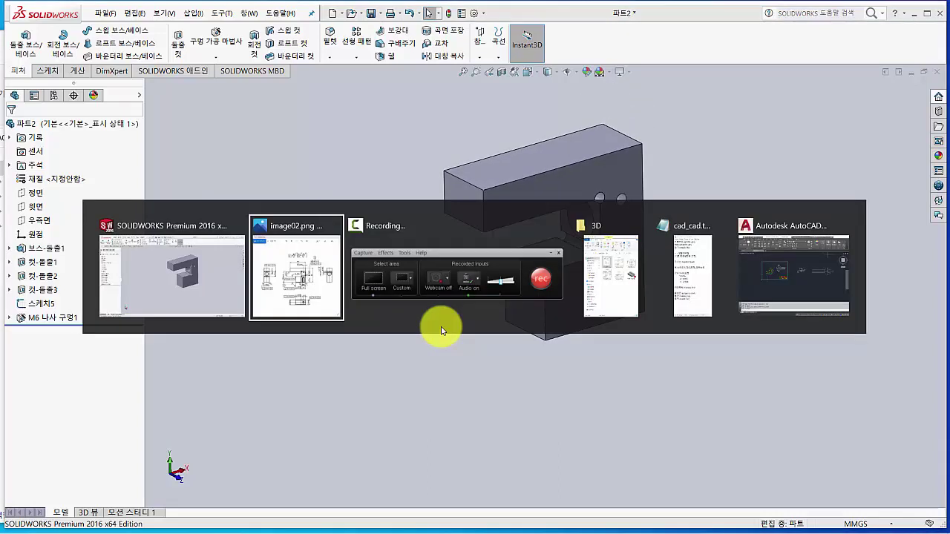
pyautogui.click(96, 266)
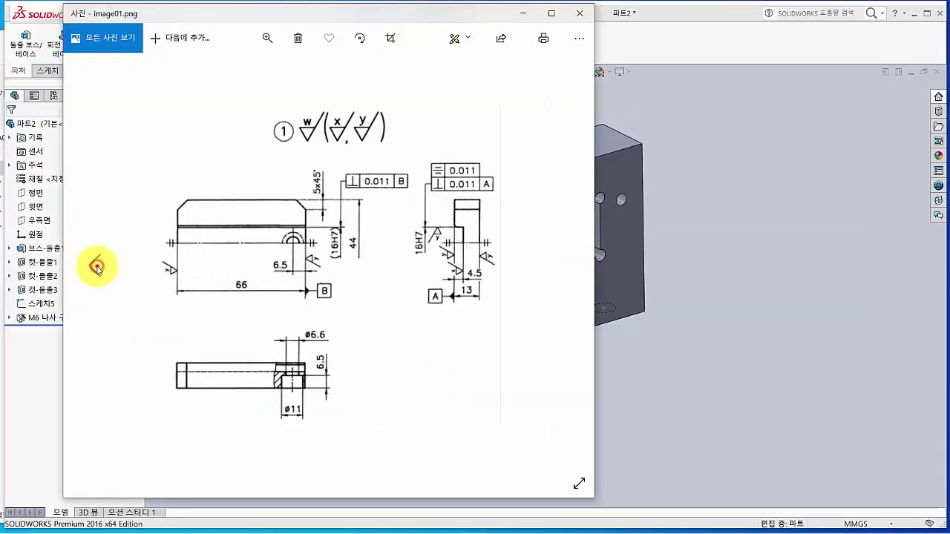
pyautogui.click(97, 266)
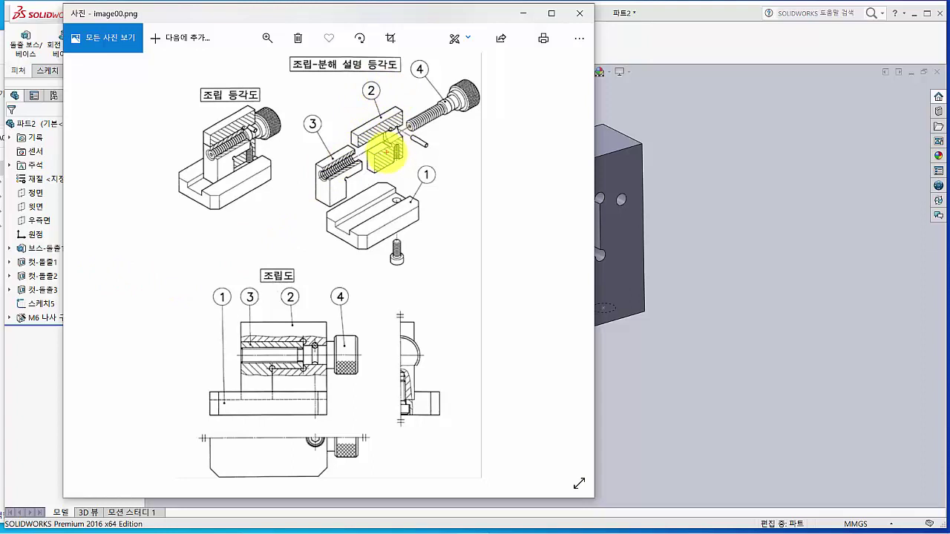
pyautogui.click(386, 152)
pyautogui.moveTo(388, 176)
pyautogui.mouseDown()
pyautogui.moveTo(388, 205)
pyautogui.moveTo(382, 199)
pyautogui.moveTo(401, 195)
pyautogui.mouseUp()
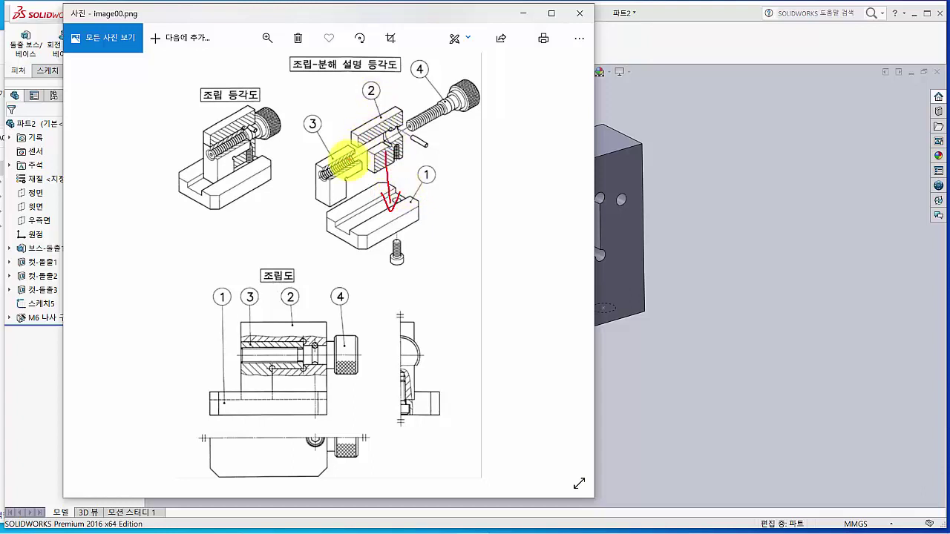
pyautogui.moveTo(337, 167)
pyautogui.mouseDown()
pyautogui.moveTo(378, 146)
pyautogui.moveTo(350, 176)
pyautogui.mouseUp()
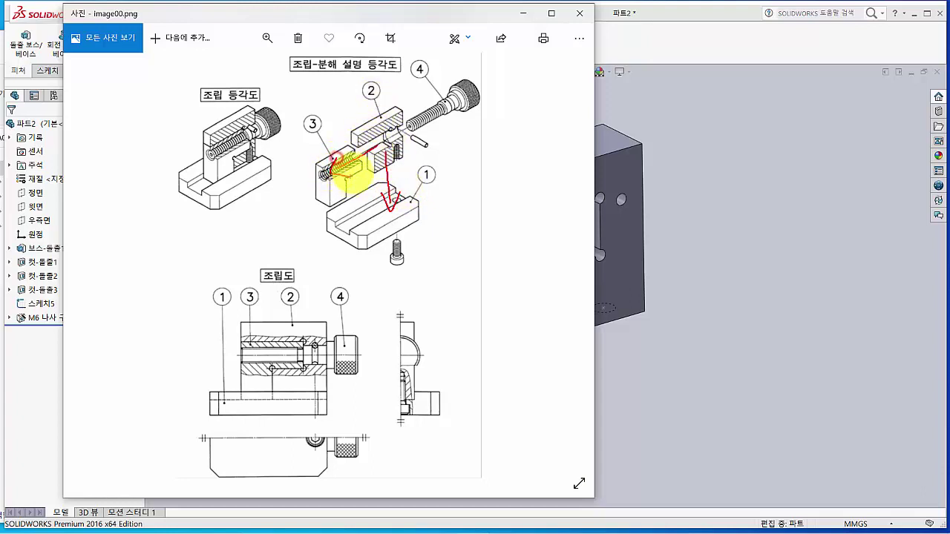
pyautogui.moveTo(364, 145)
pyautogui.mouseDown()
pyautogui.moveTo(382, 146)
pyautogui.moveTo(378, 153)
pyautogui.moveTo(426, 119)
pyautogui.moveTo(424, 133)
pyautogui.mouseUp()
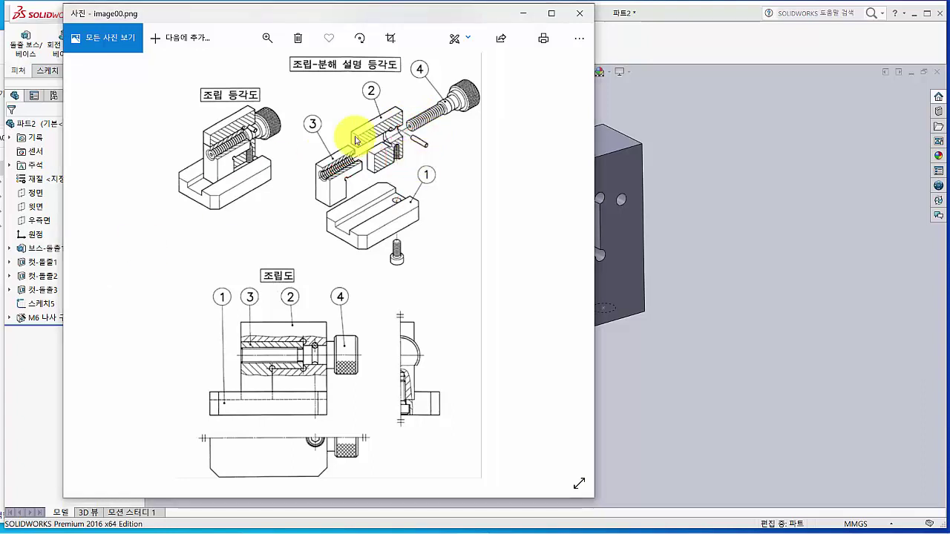
pyautogui.click(630, 45)
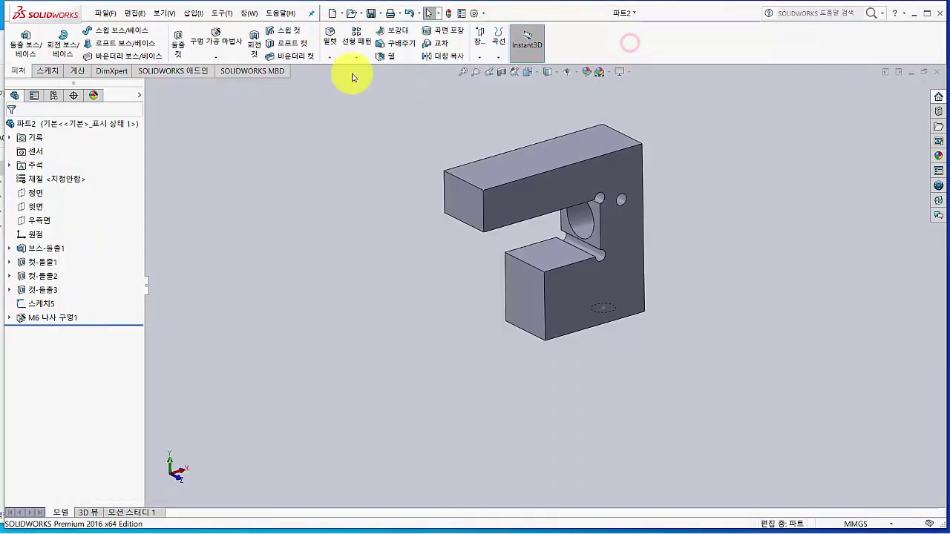
# Start a chamfer with a 1 mm distance at 45° and select the bottom face's two long edges.
pyautogui.click(329, 57)
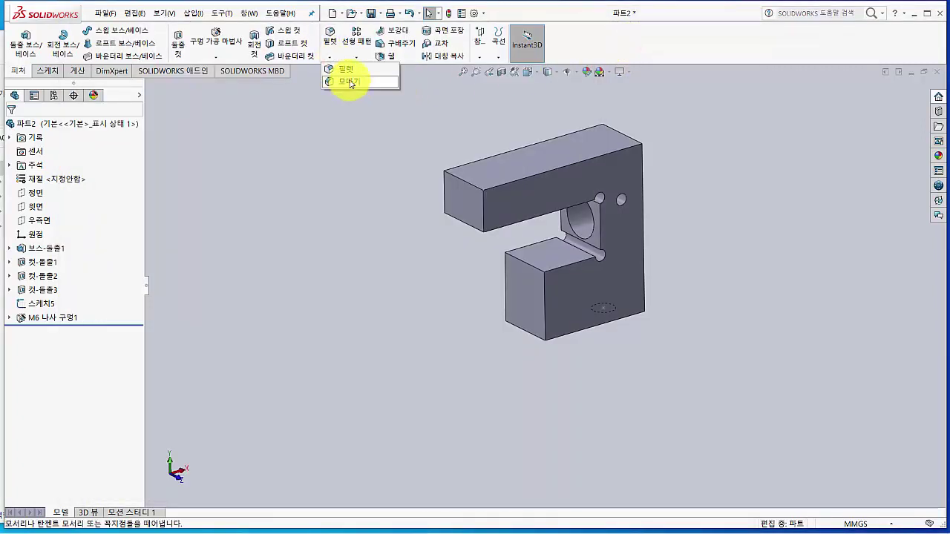
pyautogui.click(349, 82)
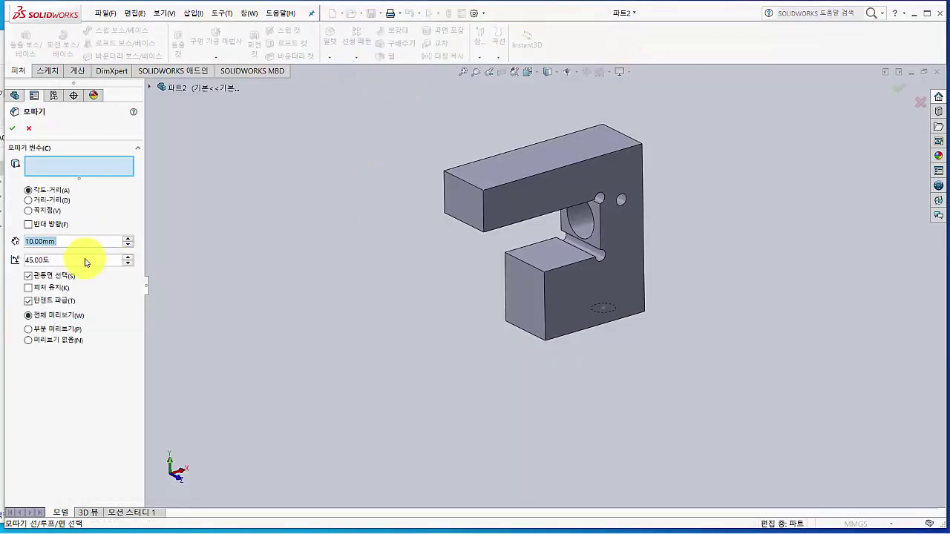
pyautogui.write('1')
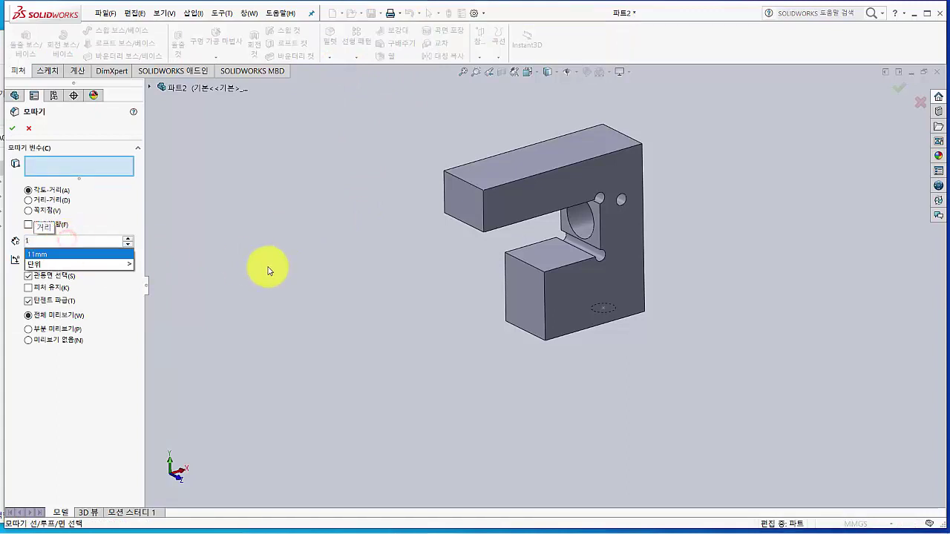
pyautogui.scroll(-2, 493, 256)
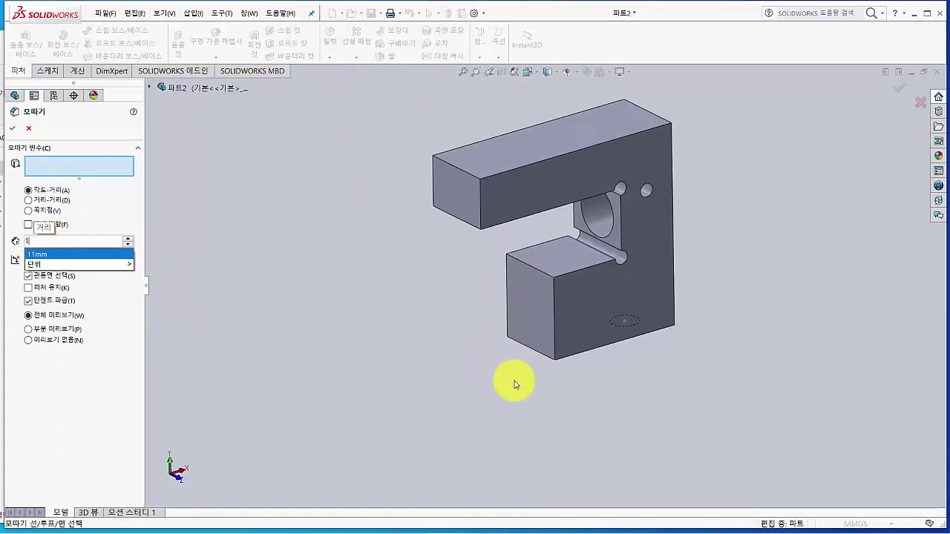
pyautogui.moveTo(517, 381); pyautogui.dragTo(498, 346, button='middle')
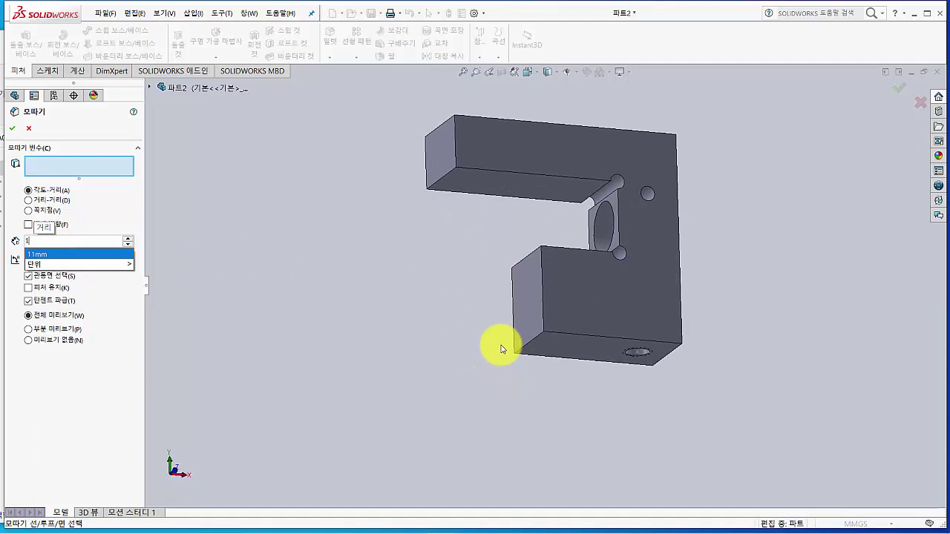
pyautogui.click(554, 359)
pyautogui.click(574, 337)
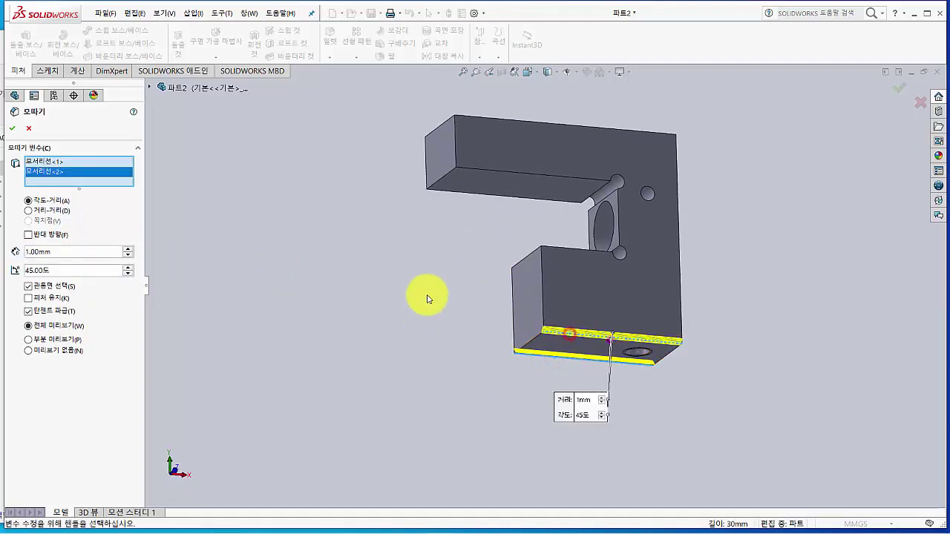
# Add the lower edge of the upper arm's tip, the lower jaw's upper end edge and the large hole's outer rim to the chamfer.
pyautogui.moveTo(427, 269); pyautogui.dragTo(440, 362, button='middle')
pyautogui.moveTo(453, 297)
pyautogui.mouseDown(button='middle')
pyautogui.moveTo(453, 256)
pyautogui.moveTo(457, 282)
pyautogui.mouseUp(button='middle')
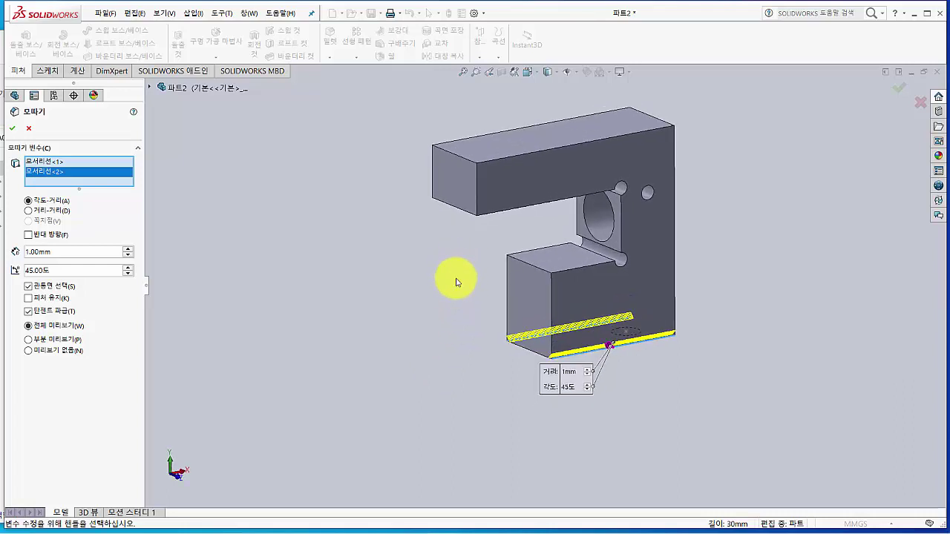
pyautogui.click(453, 205)
pyautogui.click(519, 264)
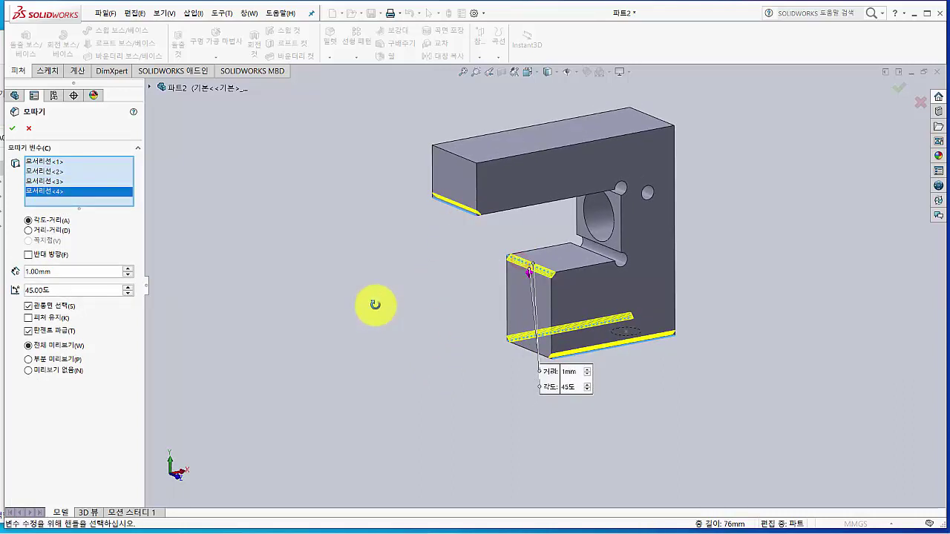
pyautogui.moveTo(373, 304); pyautogui.dragTo(396, 347, button='middle')
pyautogui.moveTo(735, 329); pyautogui.dragTo(691, 331, button='middle')
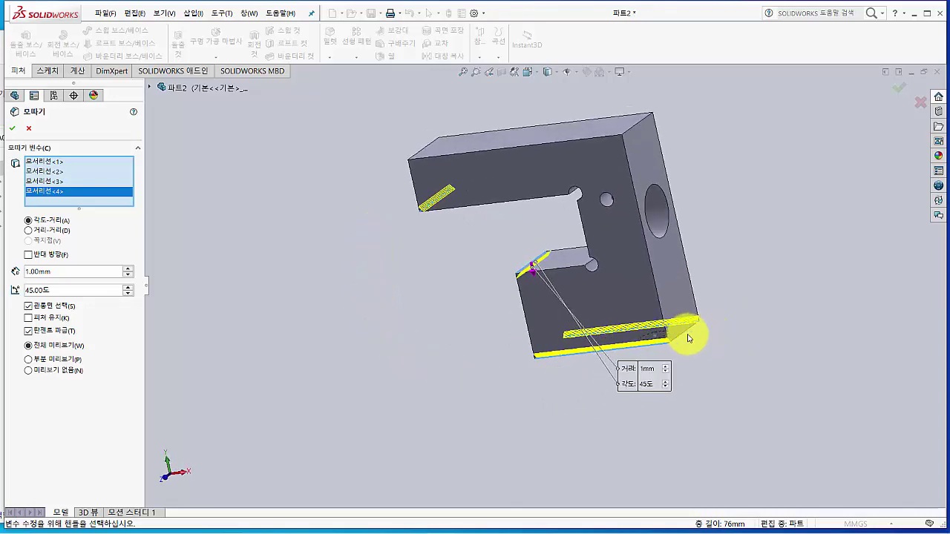
pyautogui.click(665, 239)
pyautogui.moveTo(423, 344); pyautogui.dragTo(363, 390, button='middle')
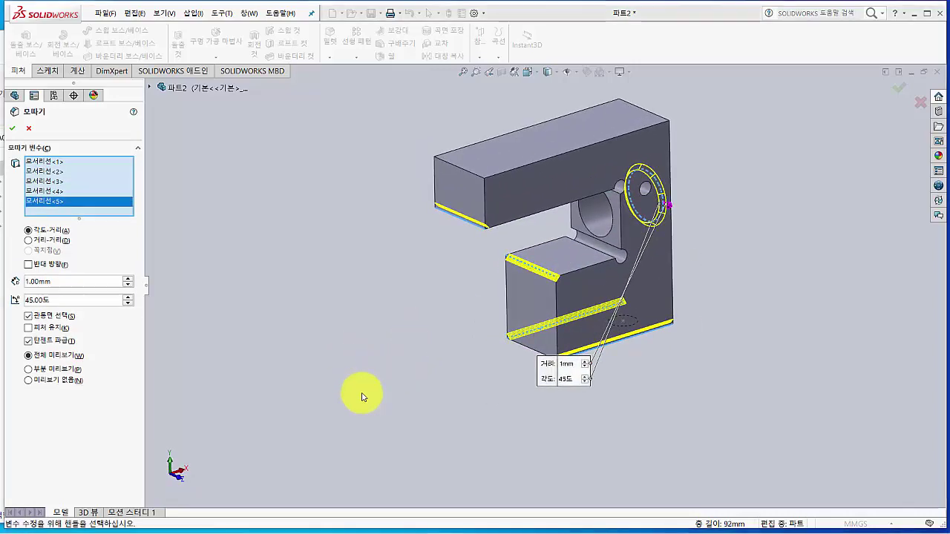
# Check the selected edges against the assembly drawing in Photos and apply the 1 mm chamfer.
pyautogui.hotkey('alt', 'Tab')
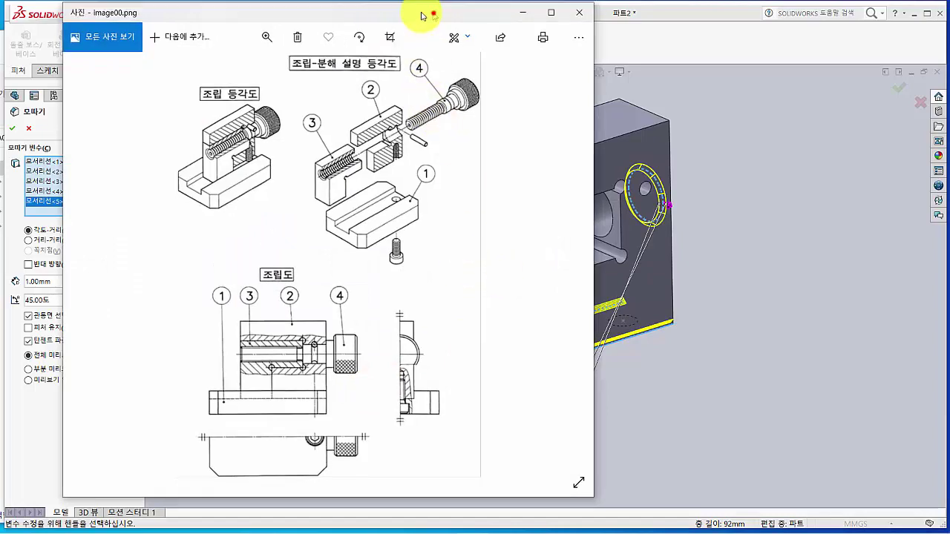
pyautogui.moveTo(421, 15); pyautogui.dragTo(248, 18)
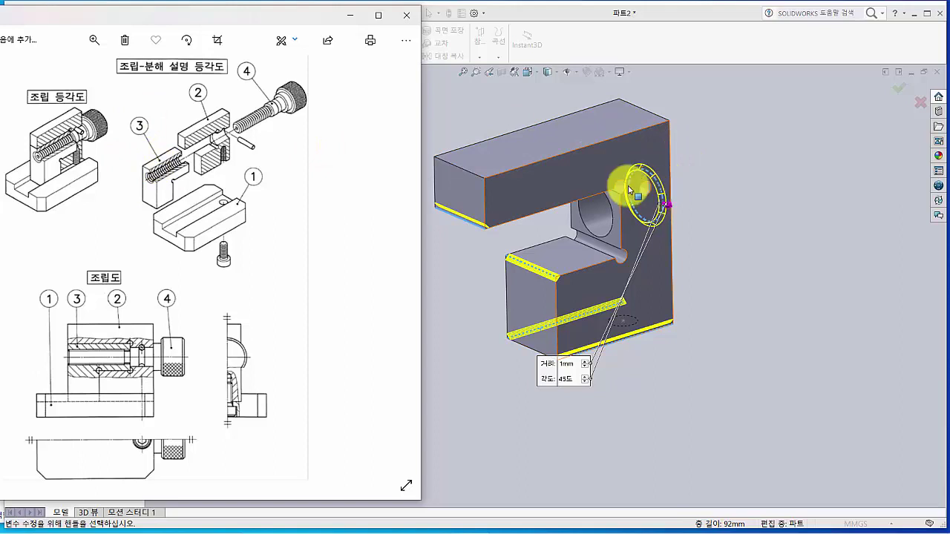
pyautogui.click(678, 50)
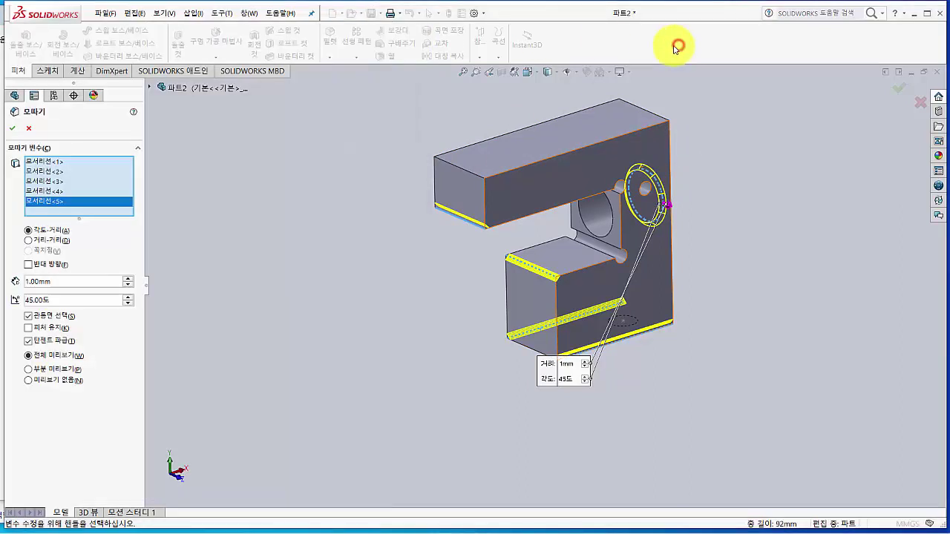
pyautogui.click(17, 129)
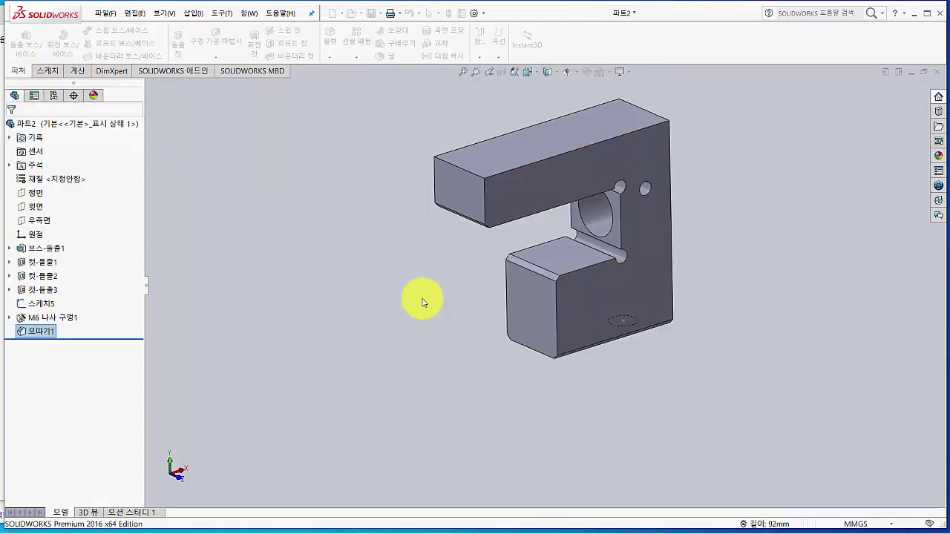
# Compare the small pin hole beside the slot with the assembly drawing in Photos.
pyautogui.moveTo(470, 307); pyautogui.dragTo(456, 271, button='middle')
pyautogui.hotkey('alt', 'Tab')
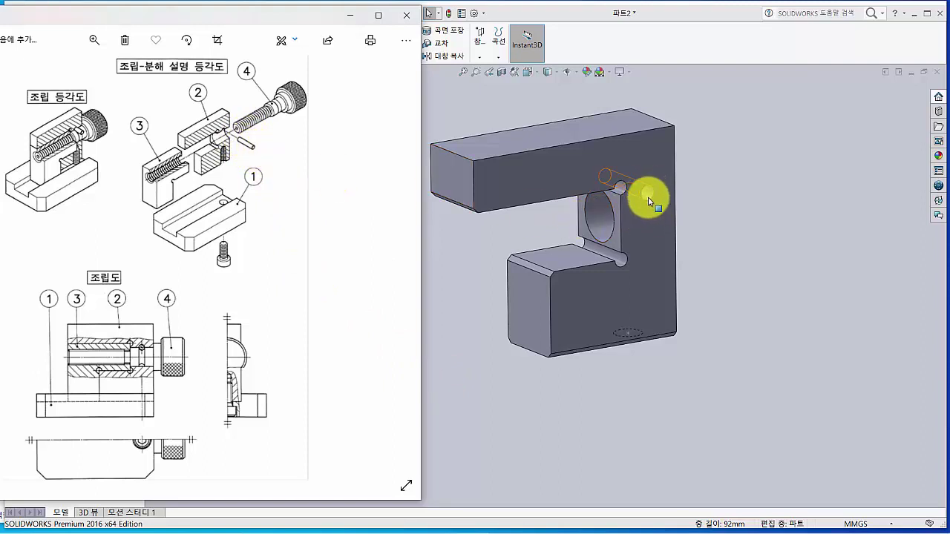
pyautogui.click(750, 235)
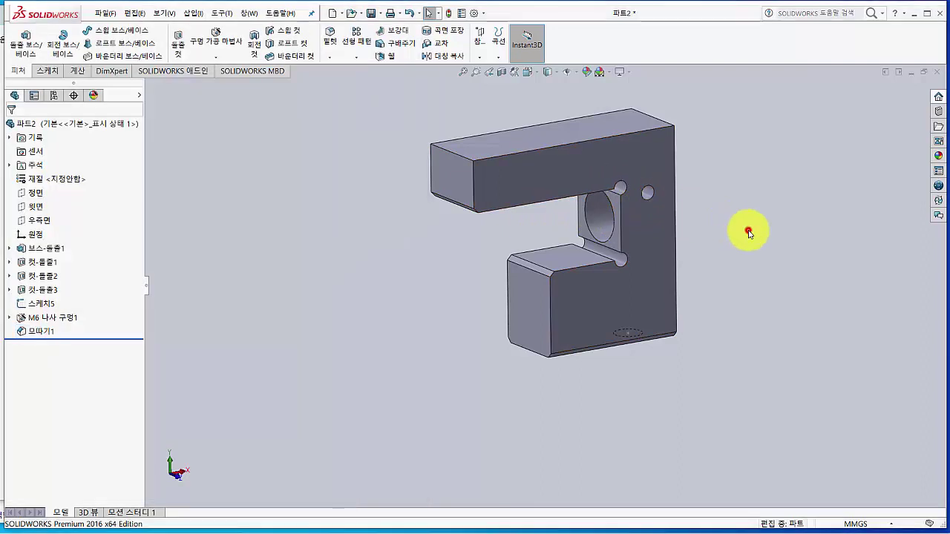
# Chamfer both end rims of the small pin hole beside the slot with a 0.5 mm distance at 45°.
pyautogui.scroll(-2, 724, 174)
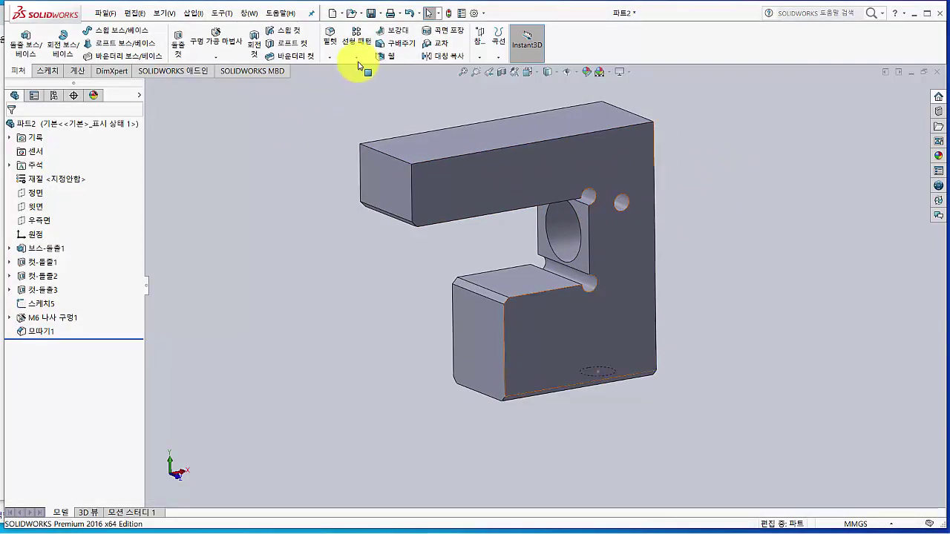
pyautogui.click(330, 57)
pyautogui.click(344, 83)
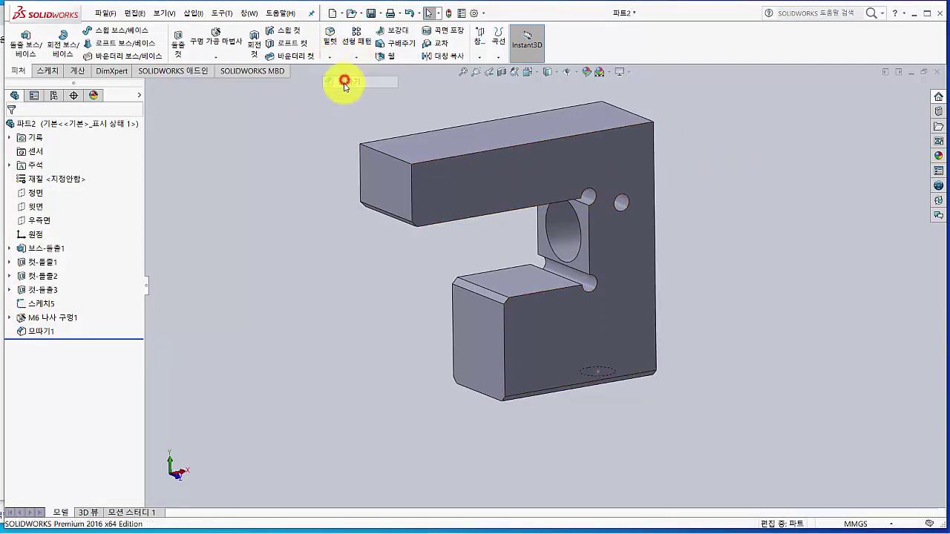
pyautogui.click(60, 242)
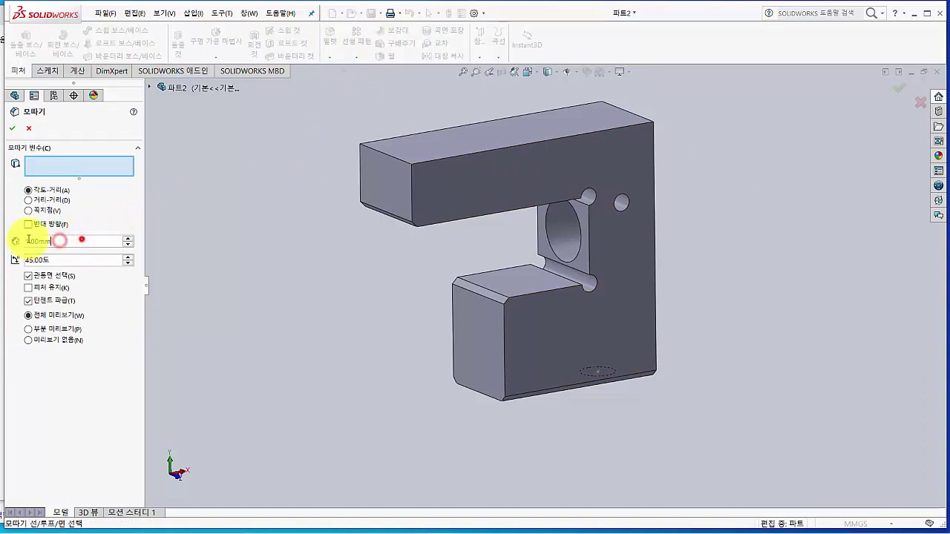
pyautogui.write('0.5')
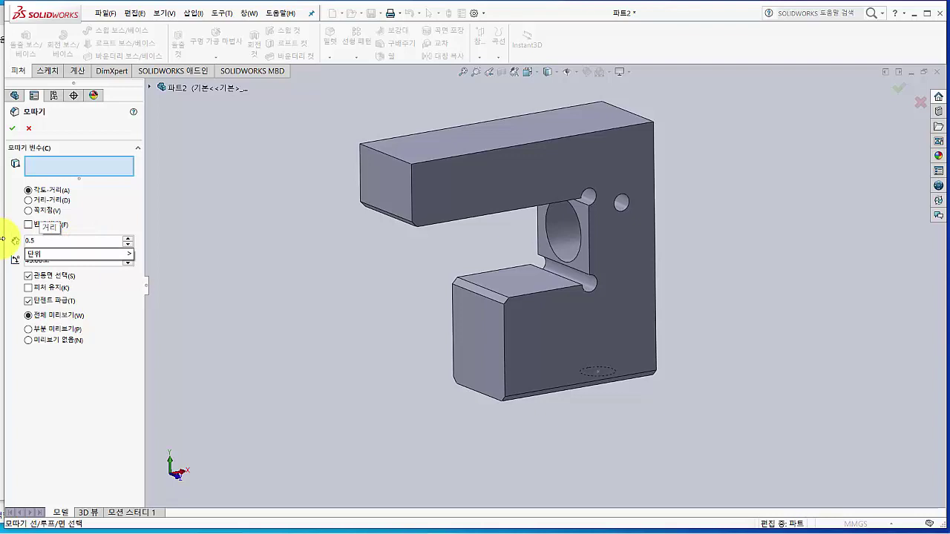
pyautogui.click(622, 213)
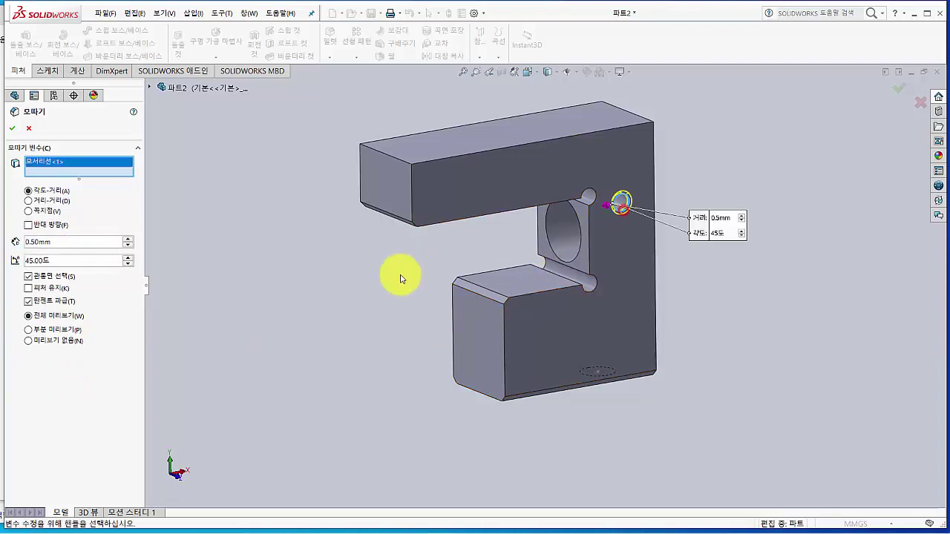
pyautogui.moveTo(400, 276); pyautogui.dragTo(451, 180, button='middle')
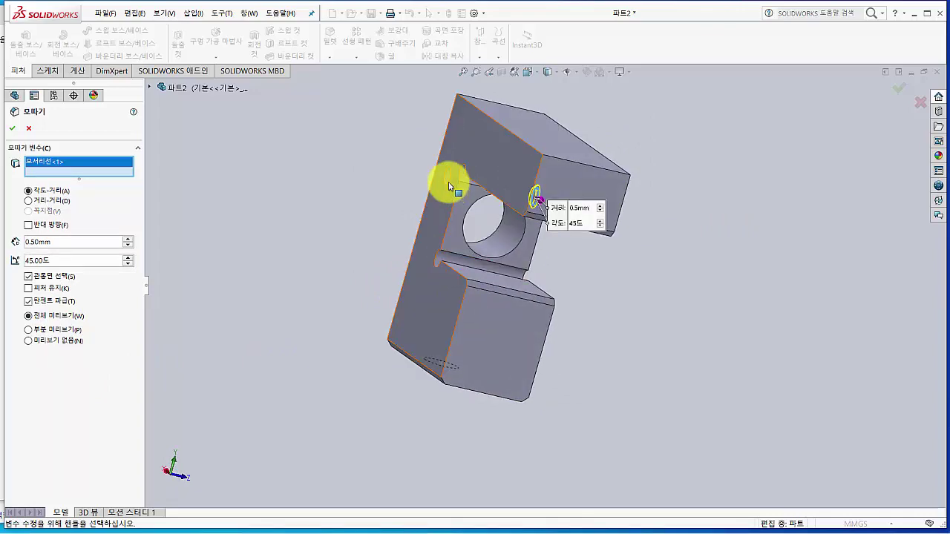
pyautogui.click(445, 181)
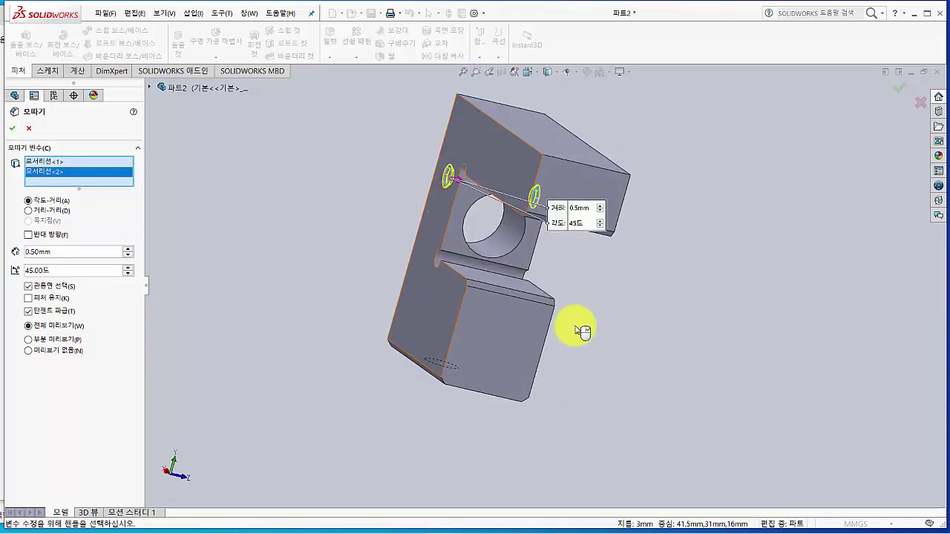
pyautogui.moveTo(512, 307); pyautogui.dragTo(375, 311, button='middle')
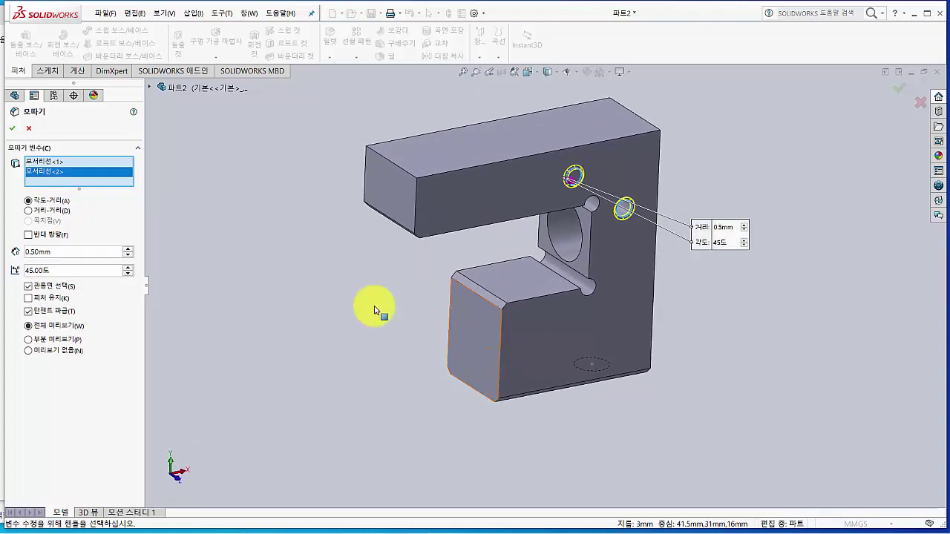
pyautogui.click(18, 127)
pyautogui.moveTo(375, 296)
pyautogui.mouseDown(button='middle')
pyautogui.moveTo(380, 273)
pyautogui.moveTo(373, 286)
pyautogui.mouseUp(button='middle')
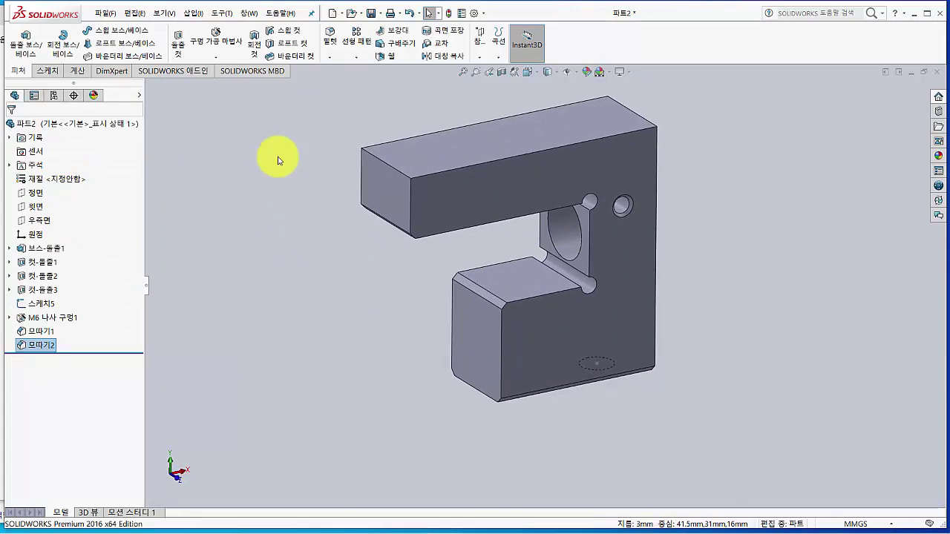
# Save the finished part as 파트2.SLDPRT in the 3D folder.
pyautogui.click(373, 15)
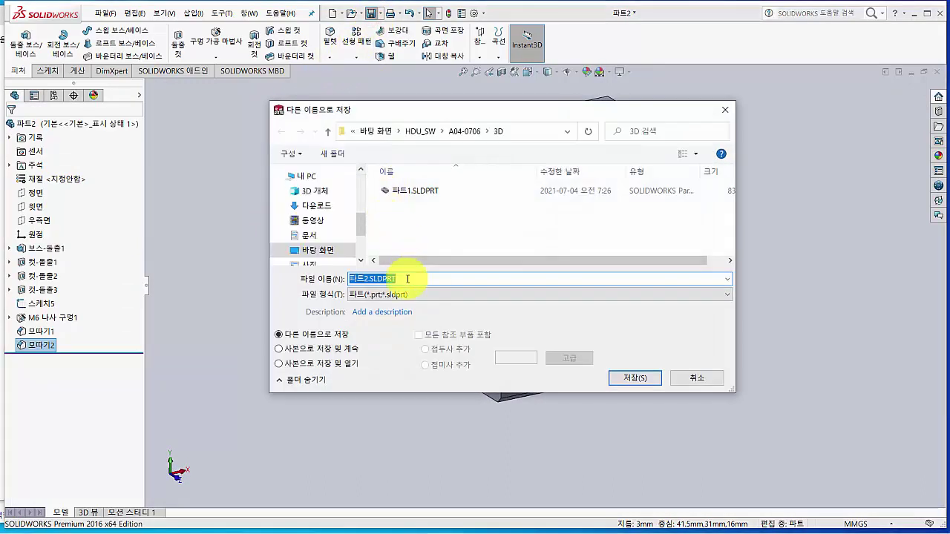
pyautogui.click(636, 380)
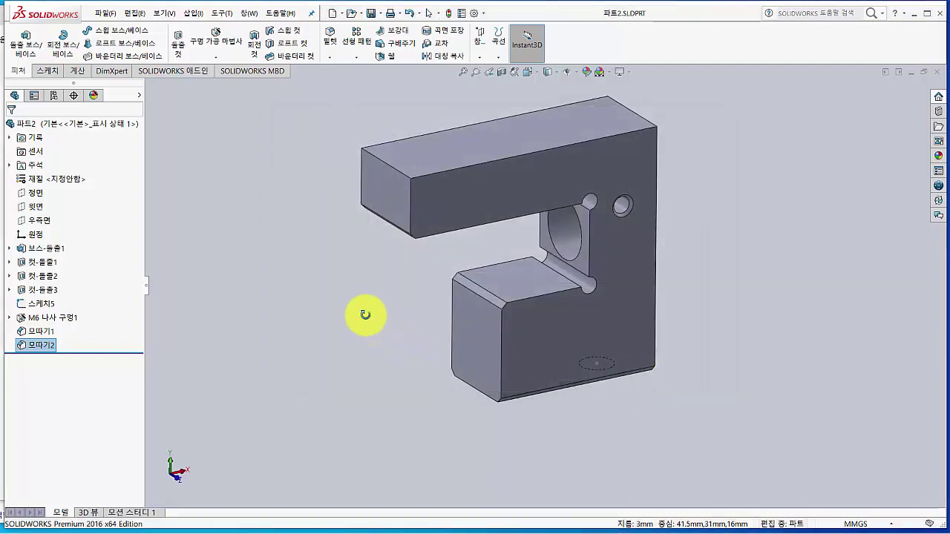
pyautogui.moveTo(365, 315); pyautogui.dragTo(369, 310, button='middle')
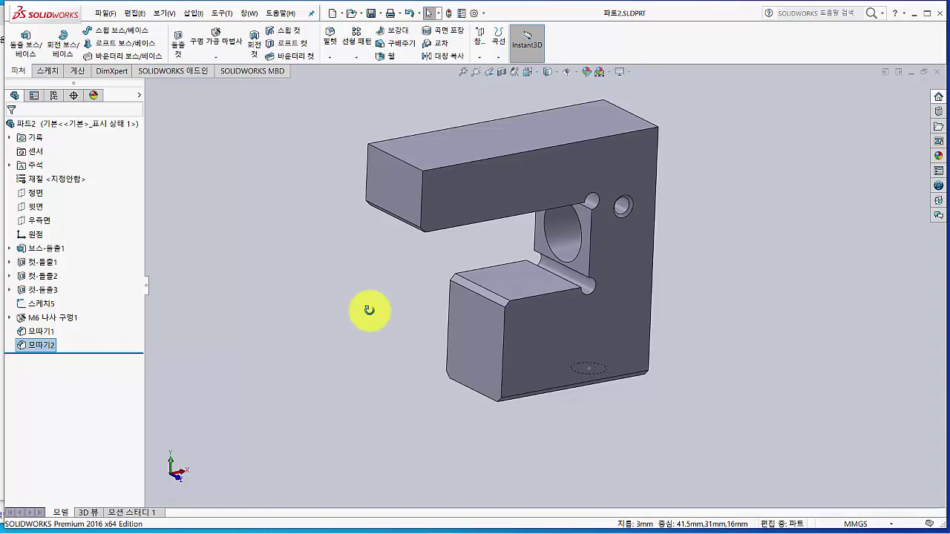
# Switch to Photos, examine the detail drawing of part 3, and return to SOLIDWORKS.
pyautogui.hotkey('alt', 'Tab')
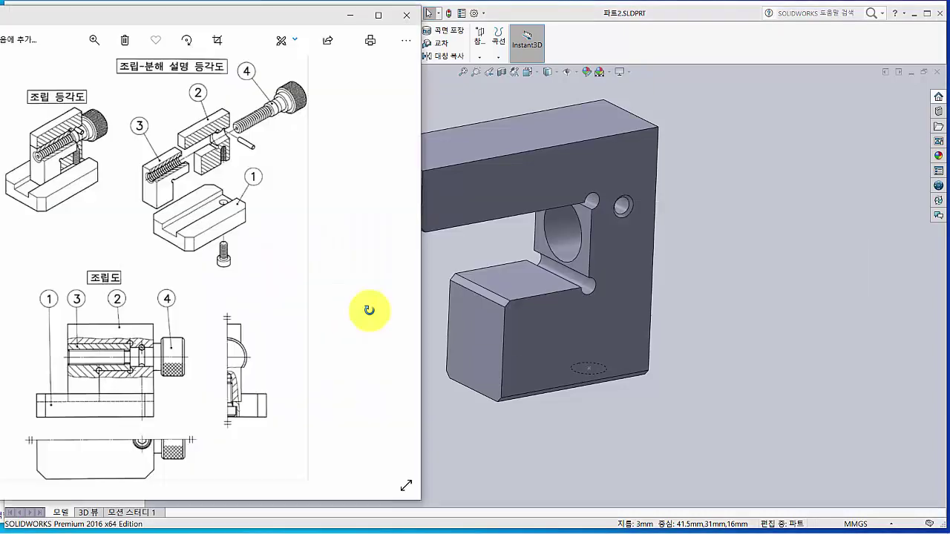
pyautogui.click(393, 272)
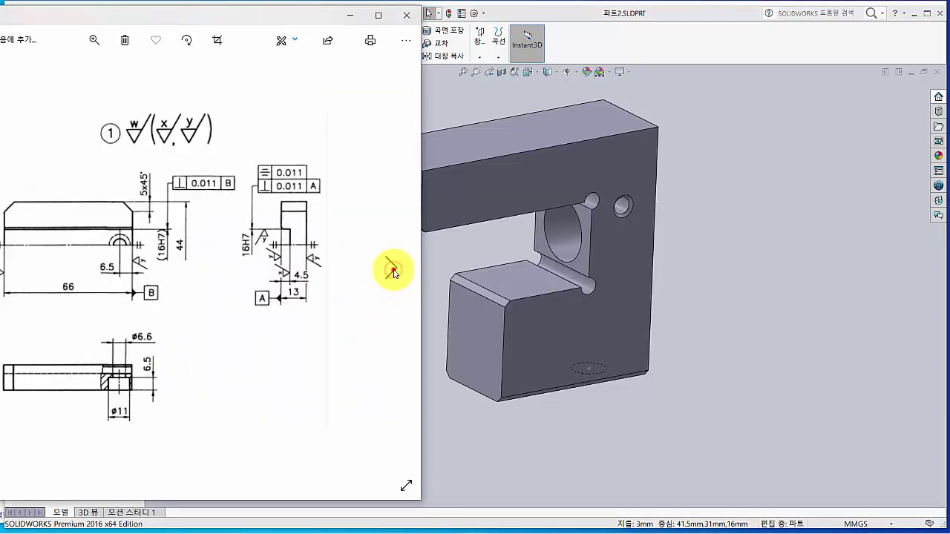
pyautogui.click(393, 272)
pyautogui.click(393, 272)
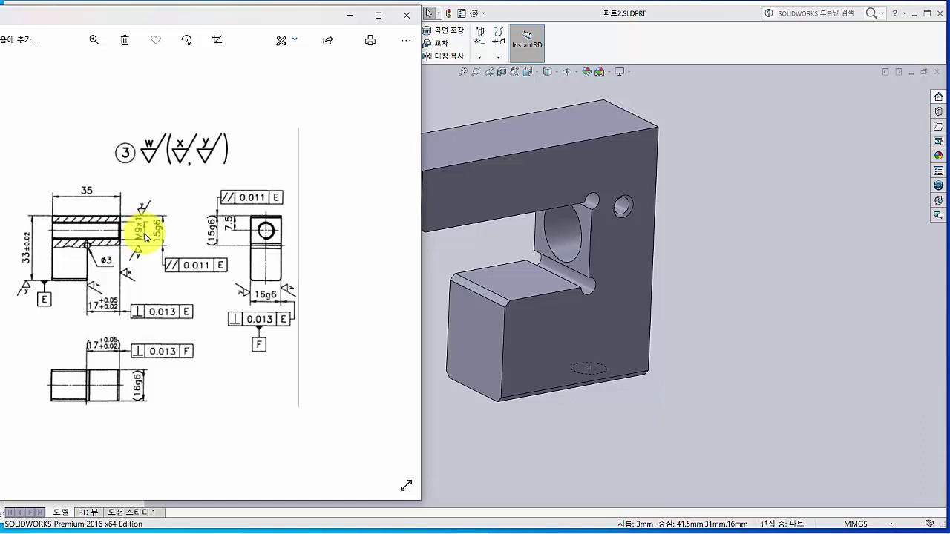
pyautogui.click(753, 46)
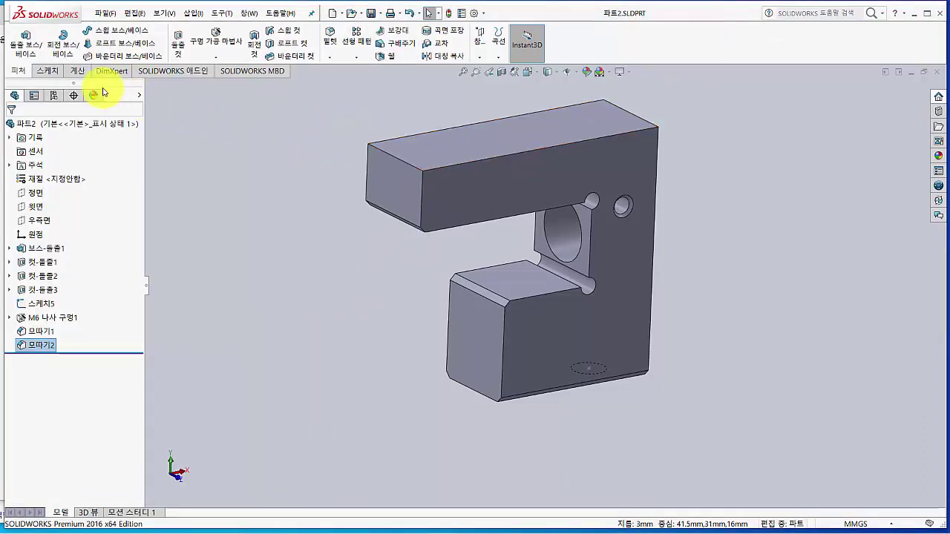
# Create a new part document and start a sketch on the front plane (정면).
pyautogui.click(329, 14)
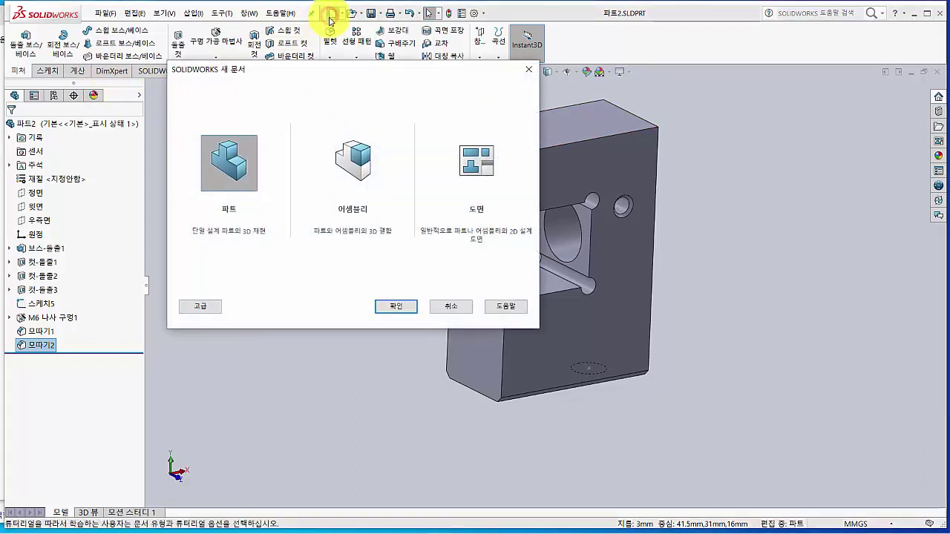
pyautogui.click(396, 307)
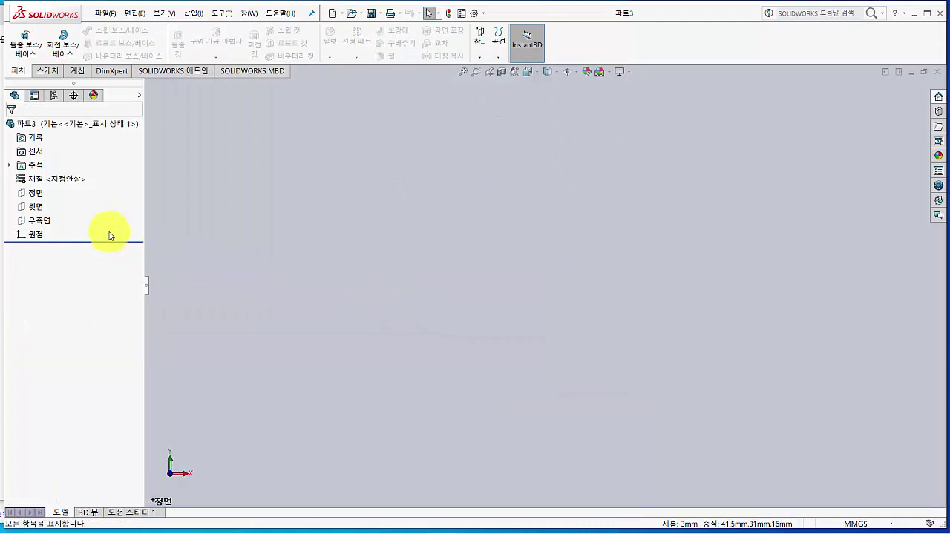
pyautogui.click(34, 195)
pyautogui.click(40, 181)
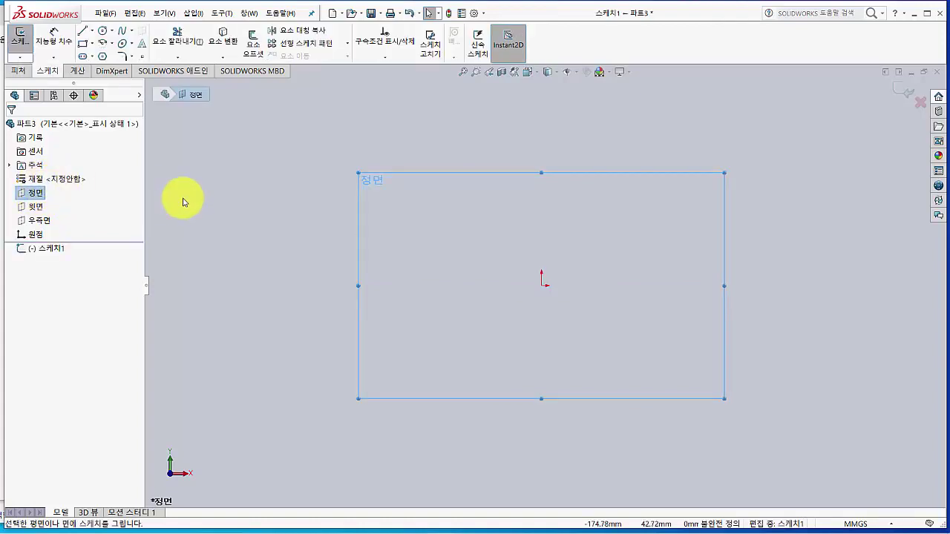
# Sketch a closed inverted-L profile from the origin, about 83 mm wide, with an arm about 26 mm high and a leg about 35 mm wide.
pyautogui.click(83, 30)
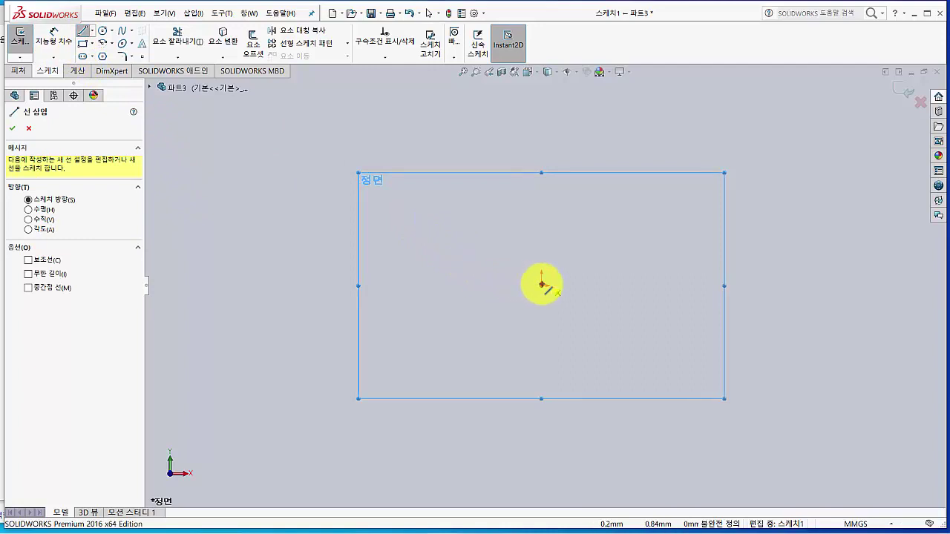
pyautogui.click(541, 284)
pyautogui.click(540, 150)
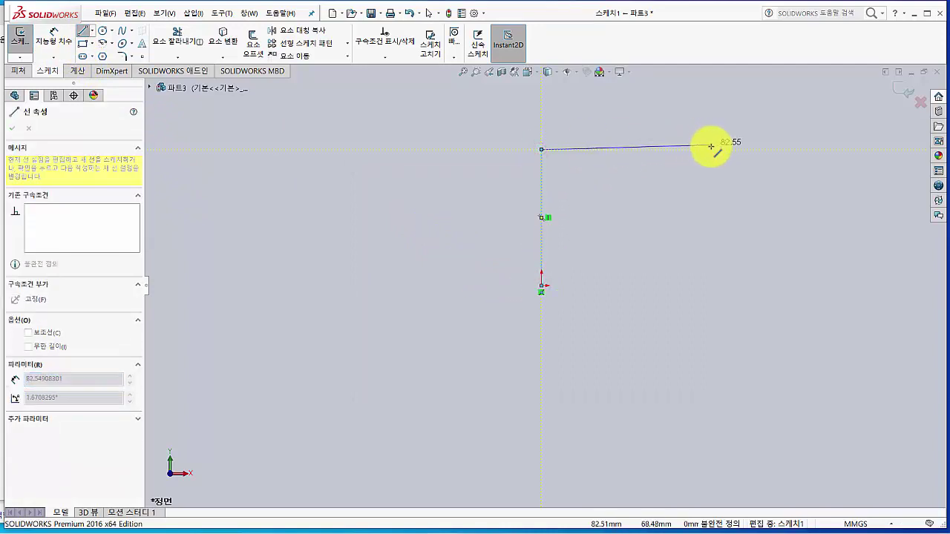
pyautogui.click(711, 149)
pyautogui.click(711, 202)
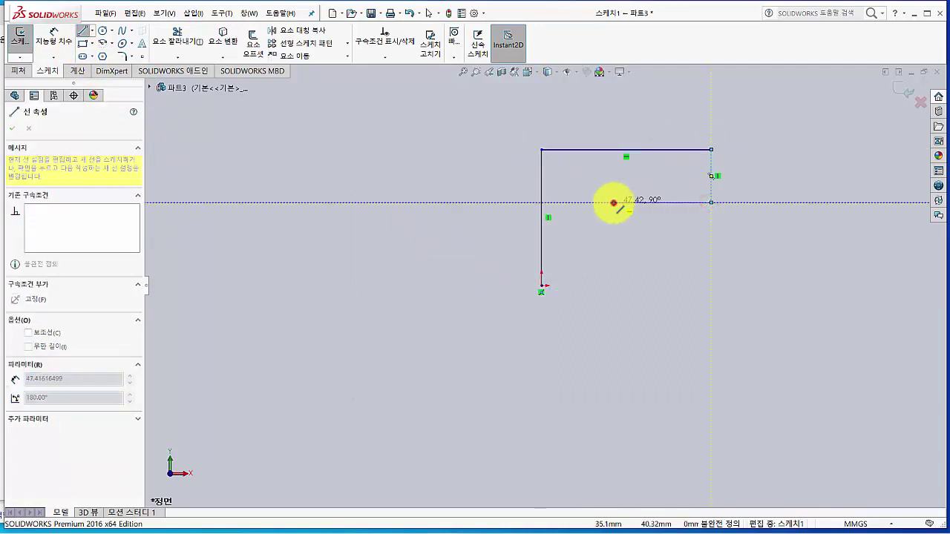
pyautogui.click(614, 203)
pyautogui.click(612, 286)
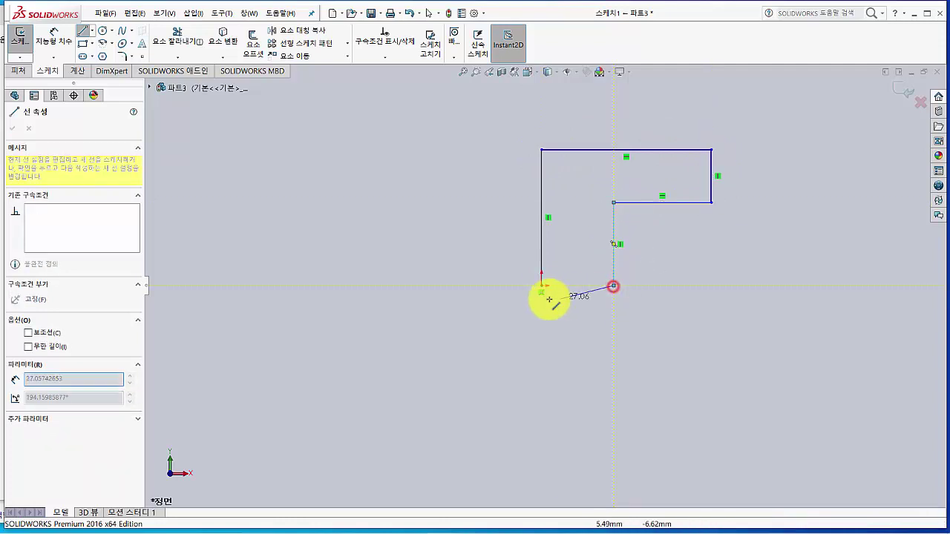
pyautogui.click(541, 285)
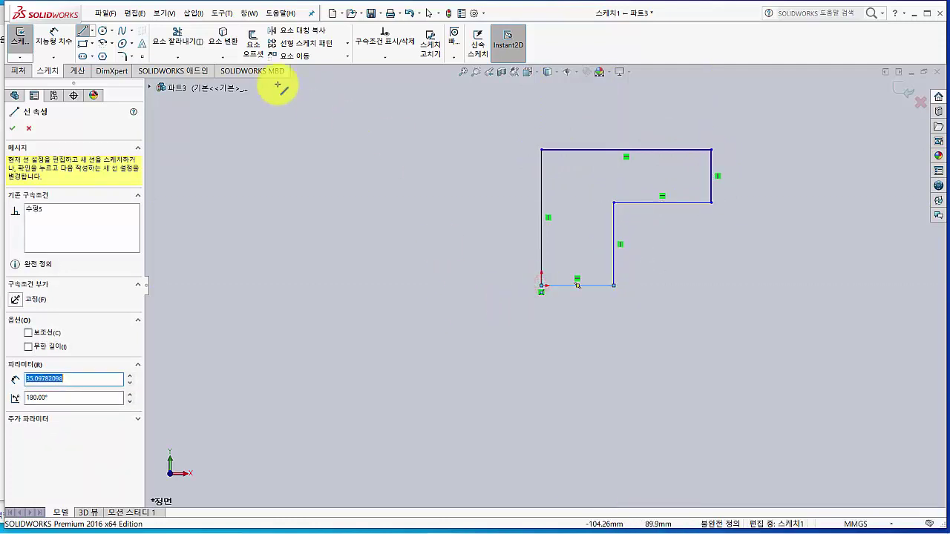
# Dimension the profile's overall width as 35 mm and the arm's overhang beyond the leg as 17 mm.
pyautogui.click(59, 41)
pyautogui.click(544, 170)
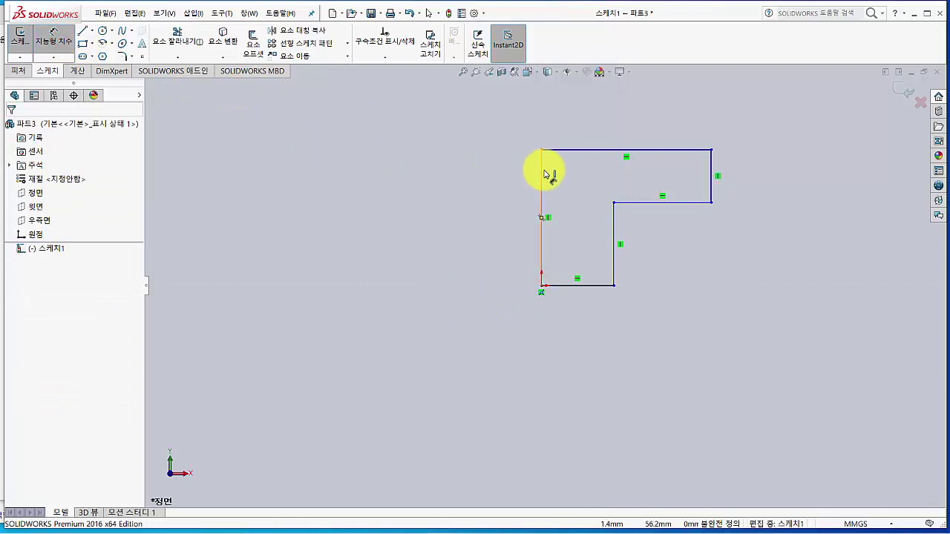
pyautogui.click(710, 171)
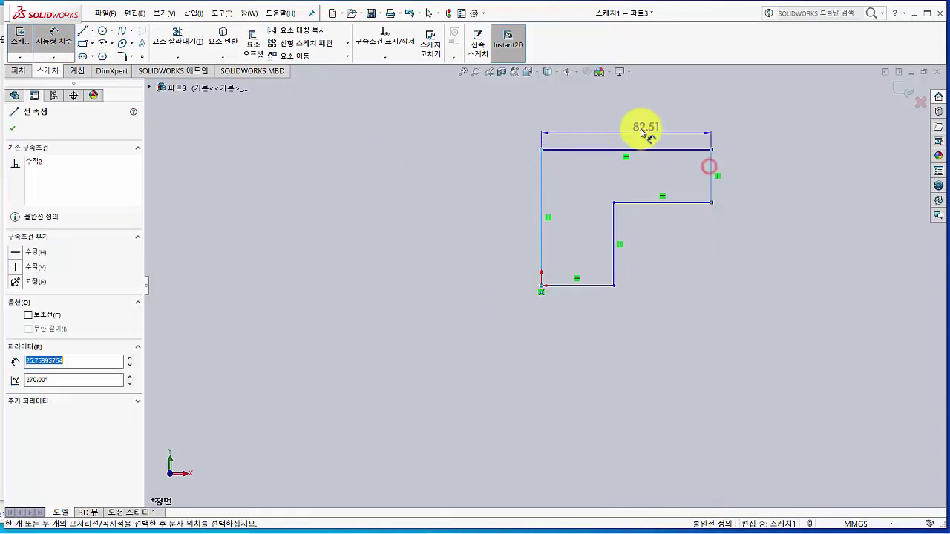
pyautogui.click(639, 130)
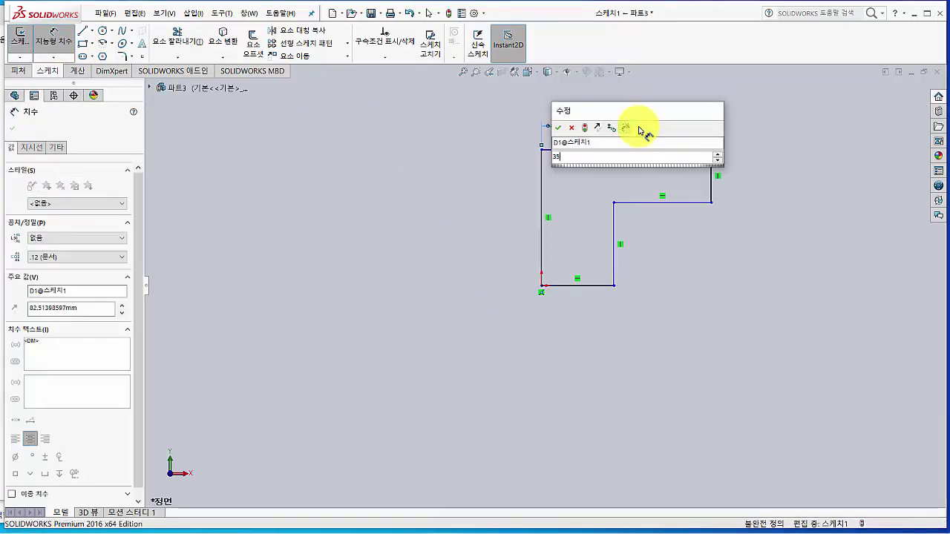
pyautogui.press('Return')
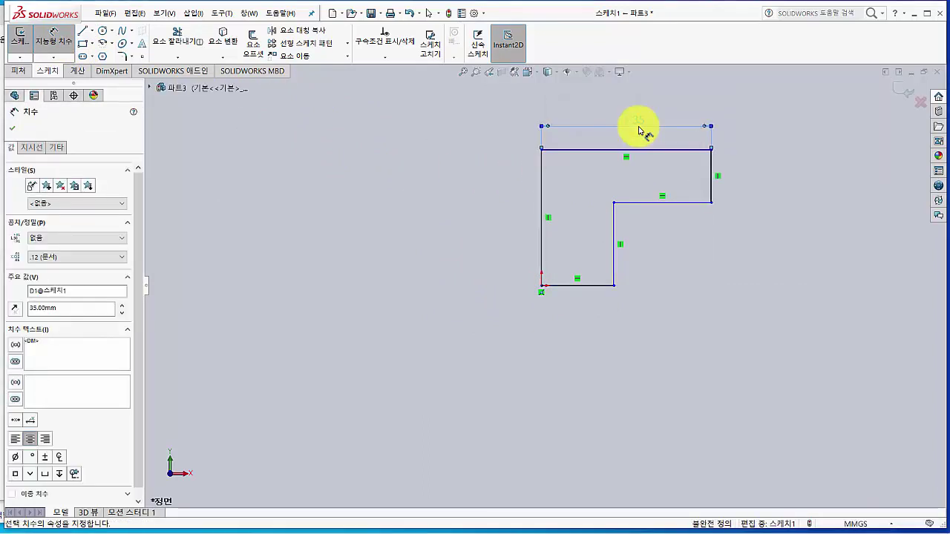
pyautogui.click(713, 163)
pyautogui.click(614, 222)
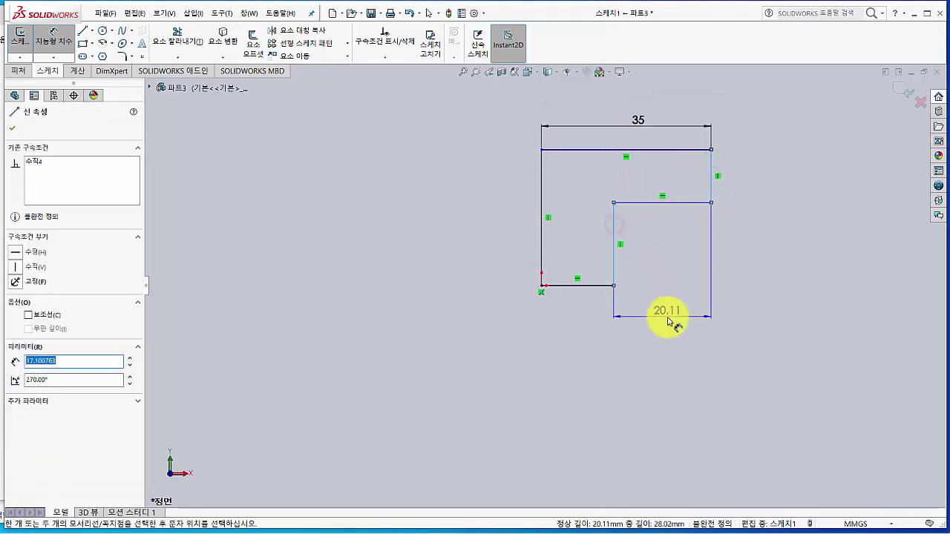
pyautogui.click(665, 319)
pyautogui.press('Return')
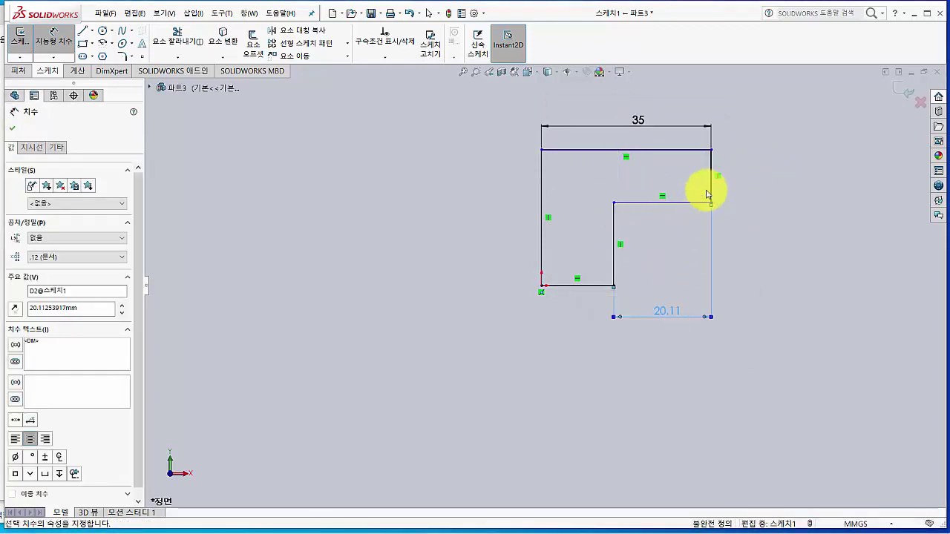
# Dimension the horizontal arm's height as 15 mm and the profile's overall height as 33 mm.
pyautogui.click(690, 150)
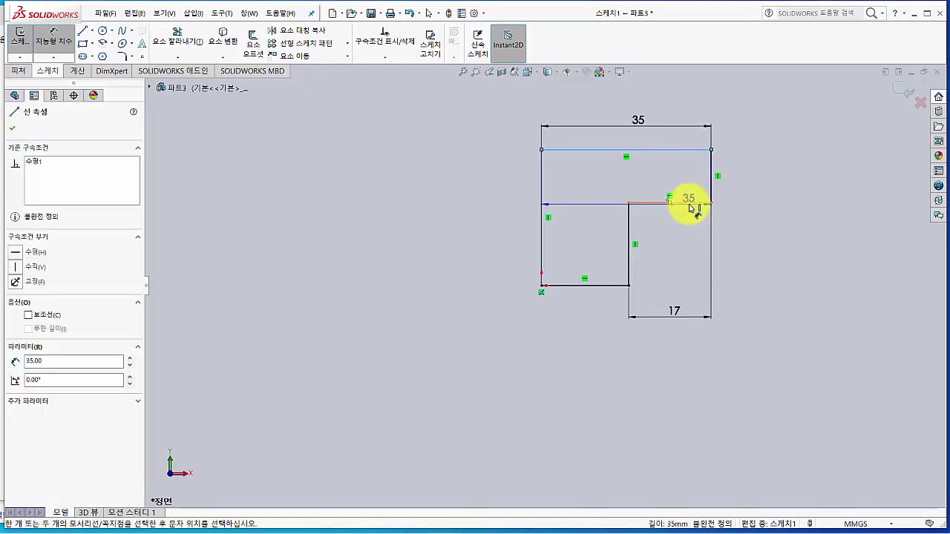
pyautogui.click(688, 204)
pyautogui.click(742, 178)
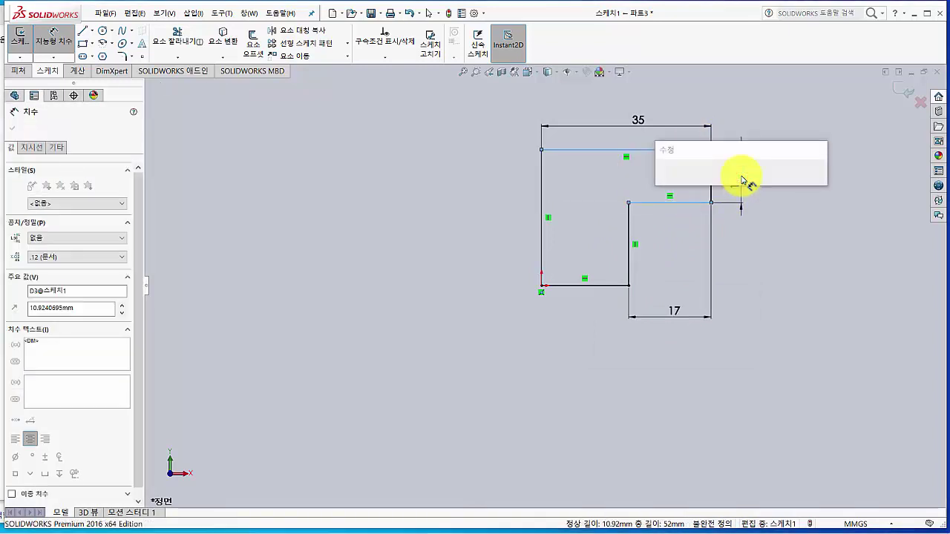
pyautogui.write('15')
pyautogui.press('Return')
pyautogui.click(583, 150)
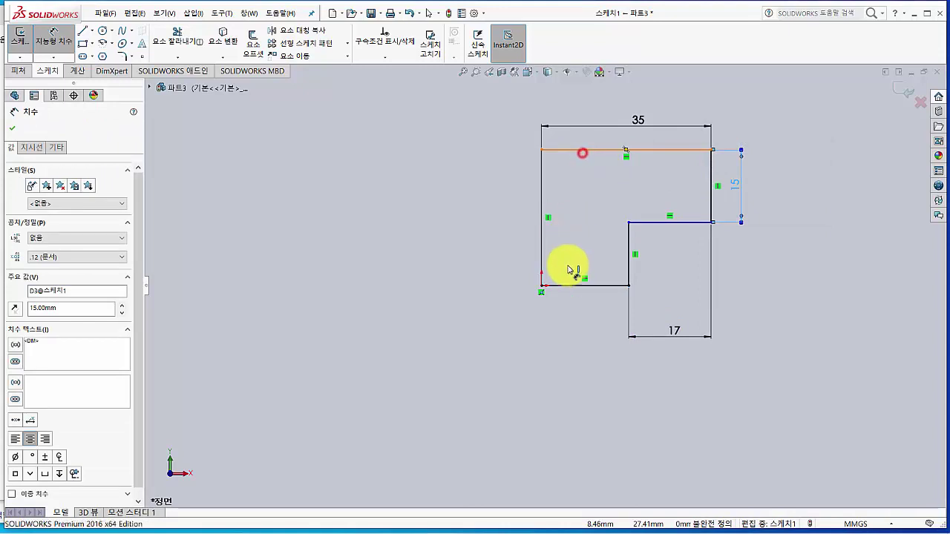
pyautogui.click(570, 284)
pyautogui.click(522, 215)
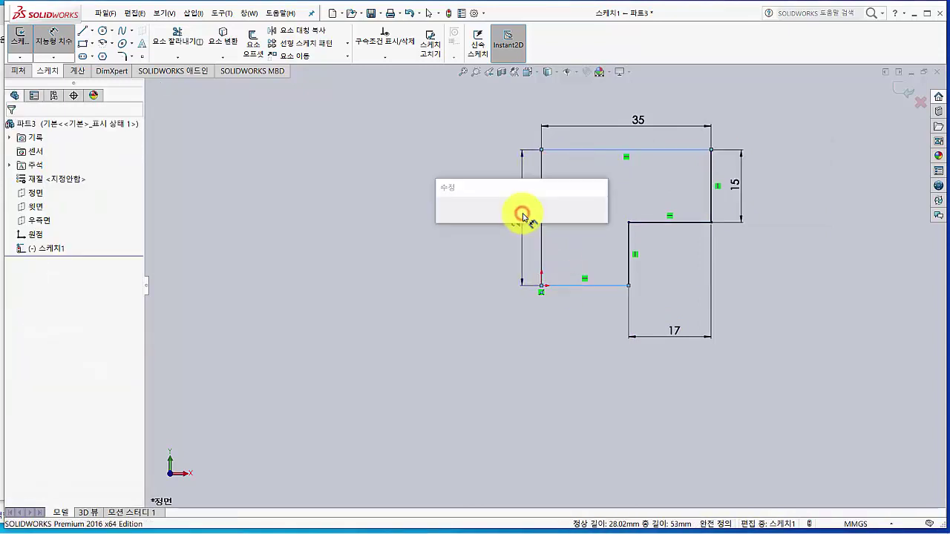
pyautogui.write('33')
pyautogui.press('Return')
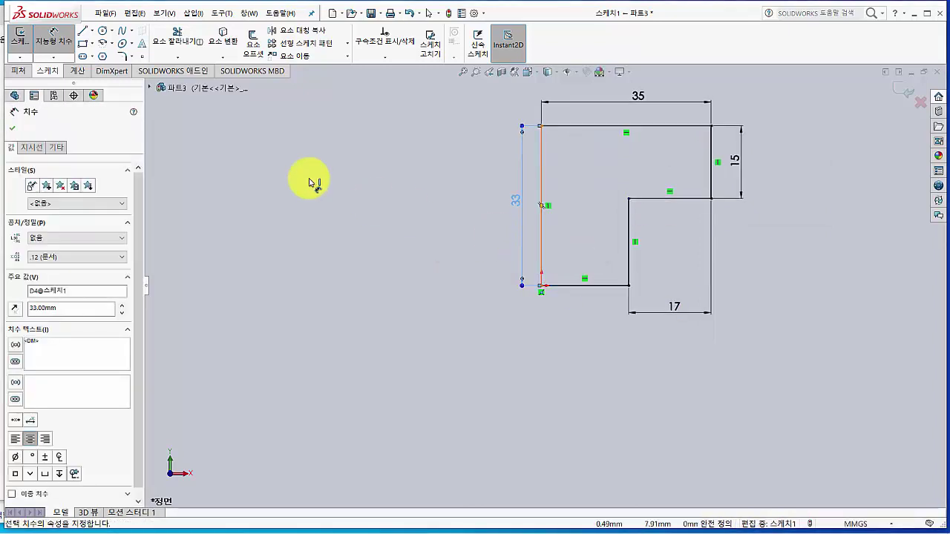
# Finish the inverted-L sketch and extrude the profile to a blind depth of 16 mm.
pyautogui.click(14, 41)
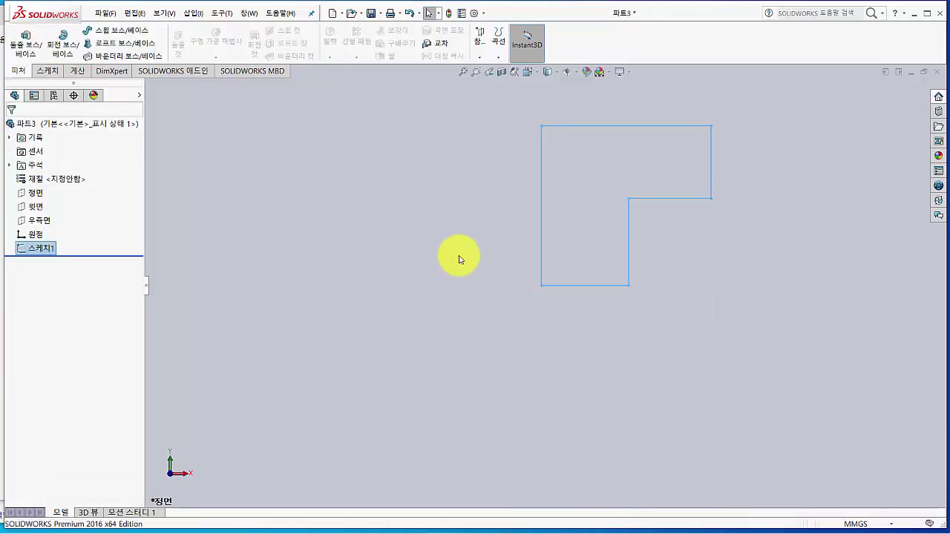
pyautogui.moveTo(443, 277); pyautogui.dragTo(437, 333, button='middle')
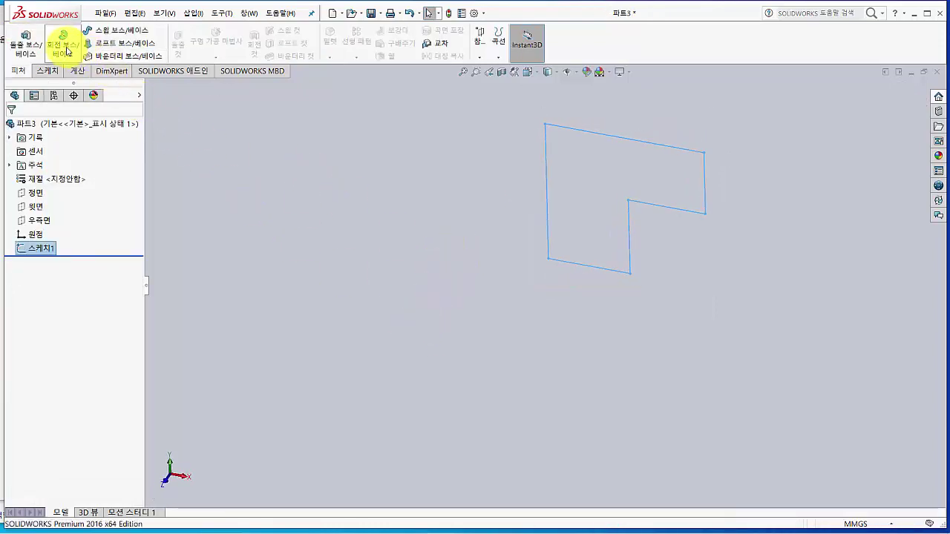
pyautogui.click(25, 45)
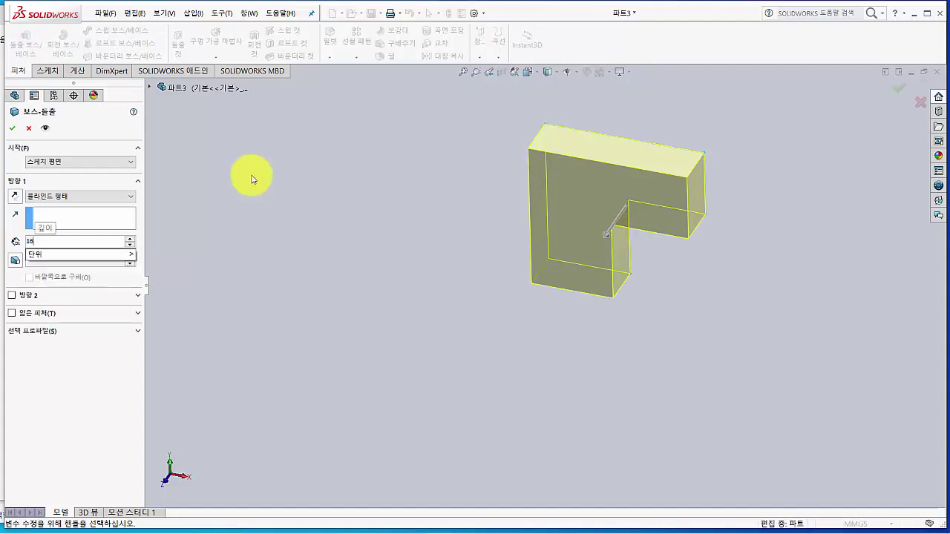
pyautogui.write('16')
pyautogui.press('Return')
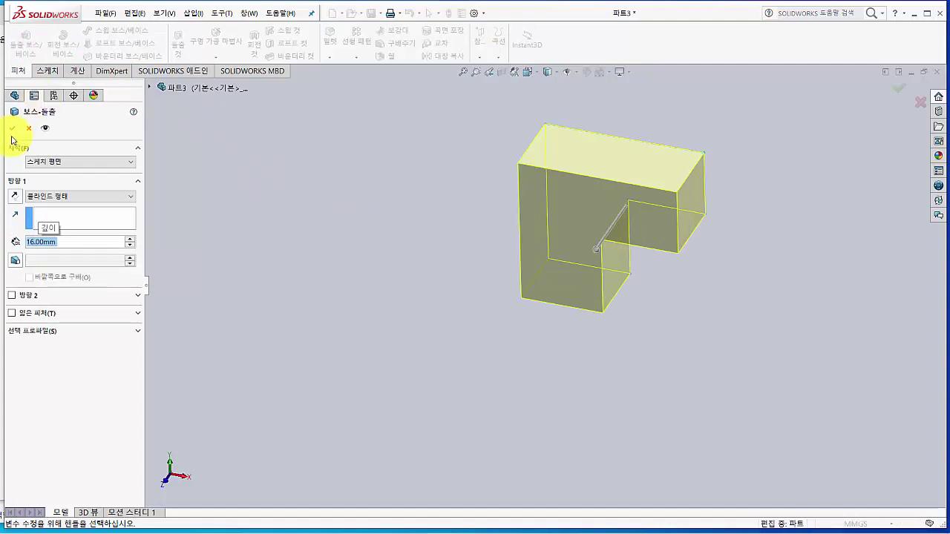
pyautogui.click(12, 127)
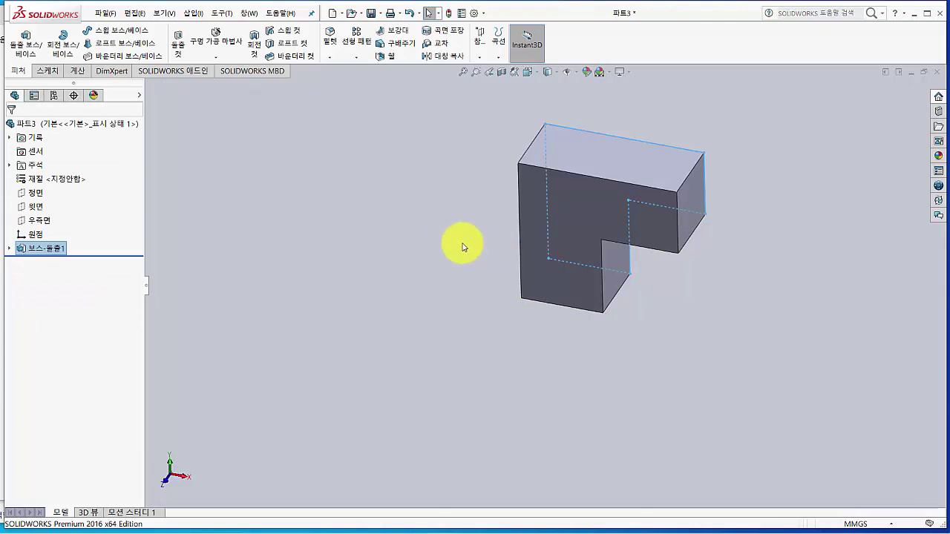
pyautogui.keyDown('ctrl'); pyautogui.moveTo(462, 244); pyautogui.dragTo(432, 259, button='middle'); pyautogui.keyUp('ctrl')
pyautogui.click(383, 265)
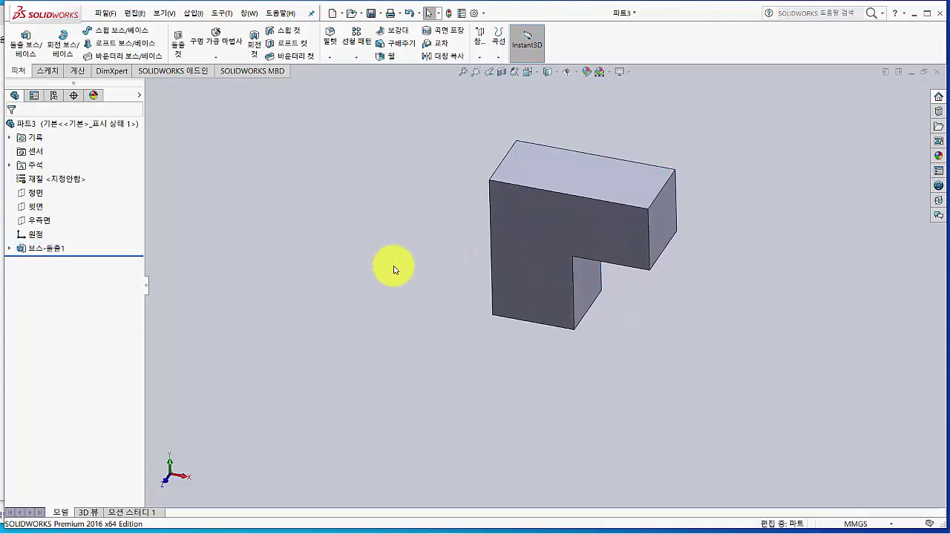
# Start a sketch on the front L-shaped face and draw a circle about 3.1 mm in diameter centred on the inner corner.
pyautogui.click(555, 238)
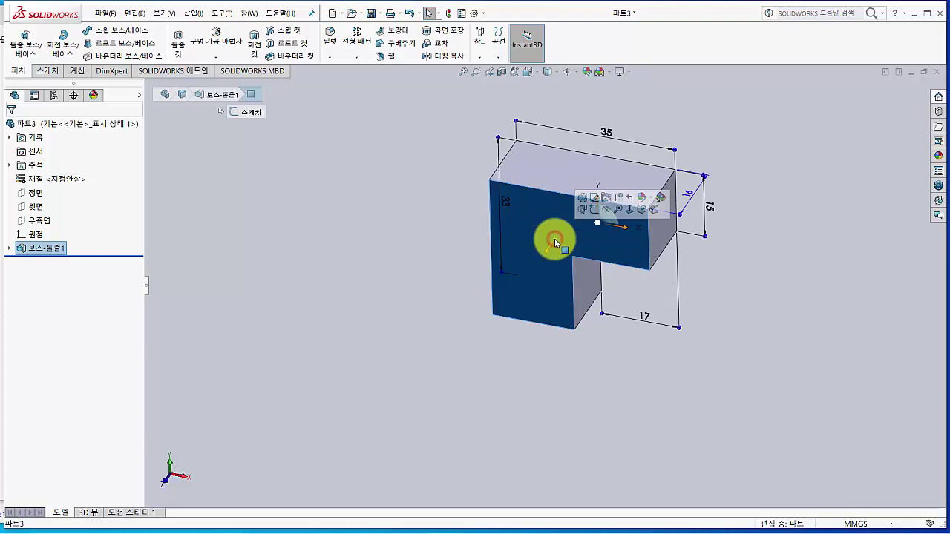
pyautogui.click(593, 213)
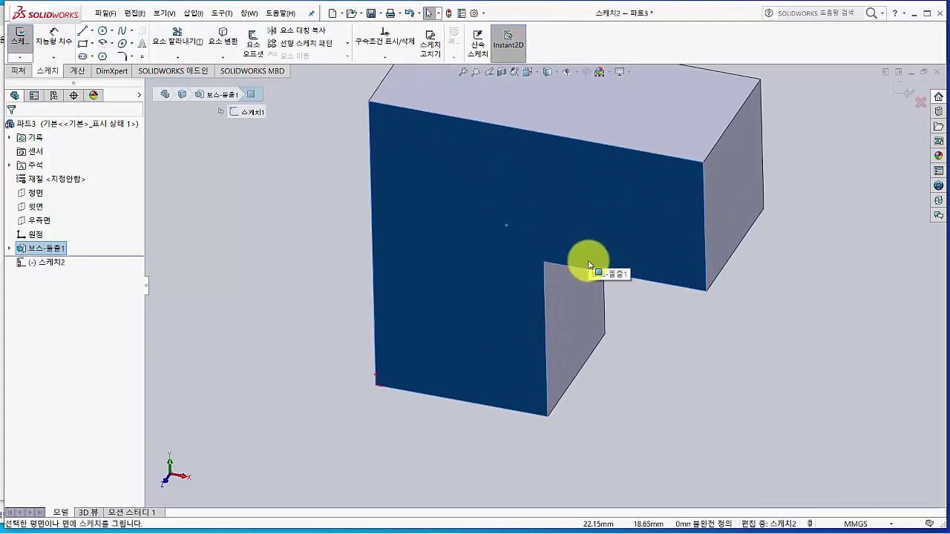
pyautogui.click(105, 32)
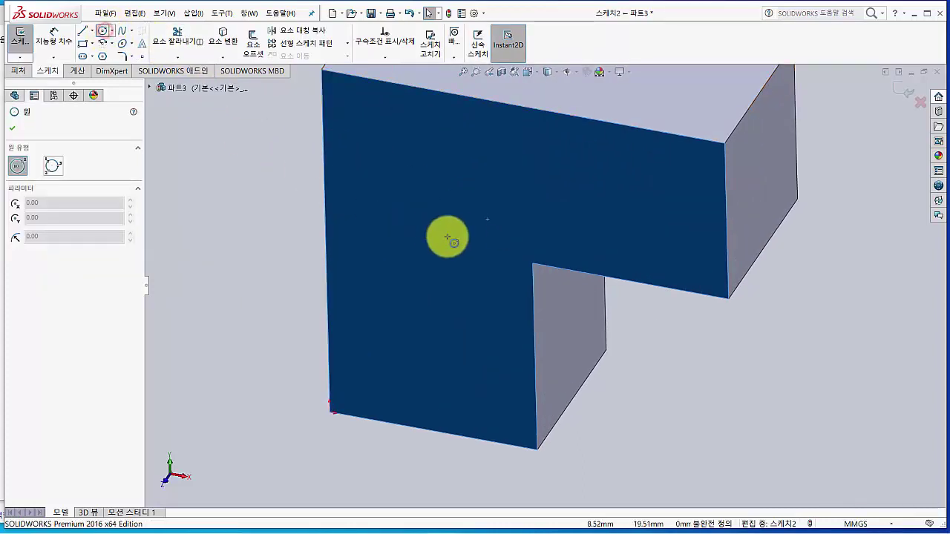
pyautogui.click(532, 264)
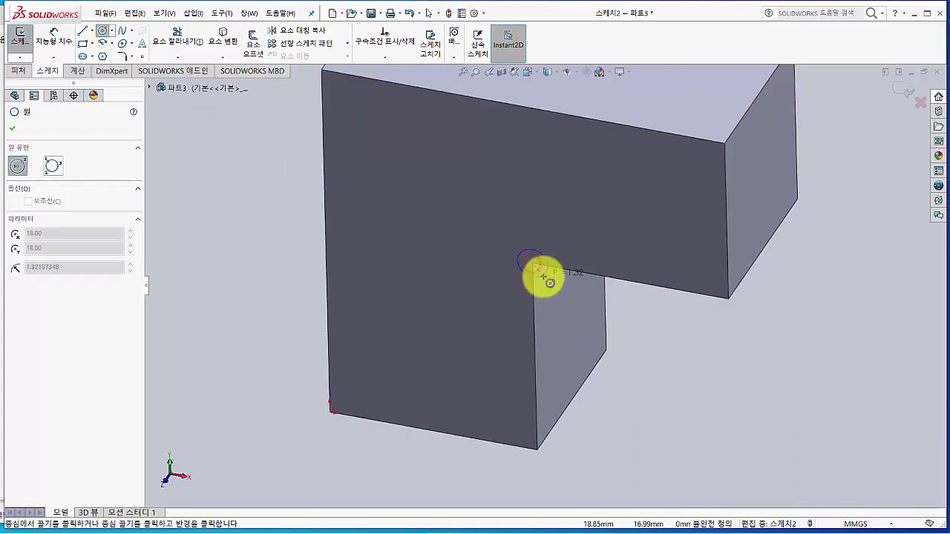
pyautogui.click(544, 278)
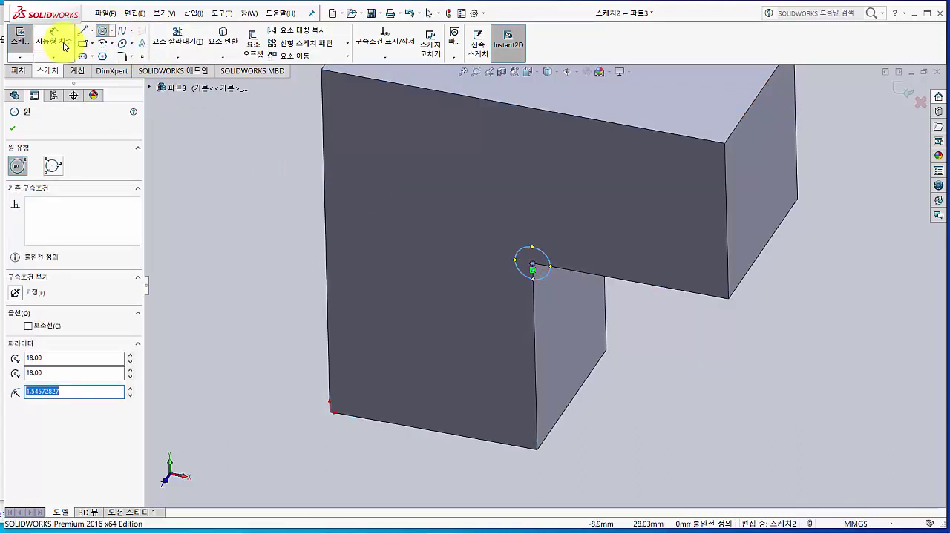
# Dimension the corner circle's diameter as 3 mm and finish the sketch.
pyautogui.click(61, 41)
pyautogui.click(541, 283)
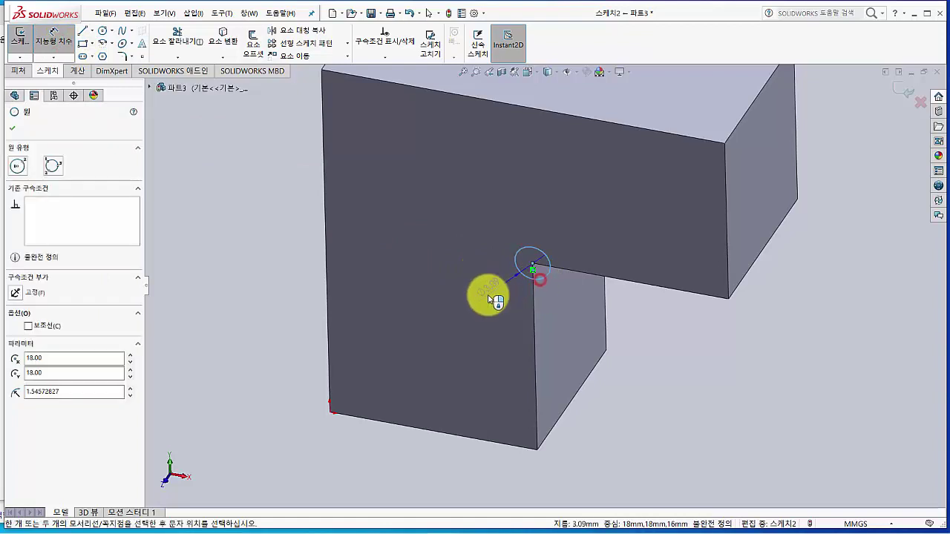
pyautogui.click(490, 298)
pyautogui.write('3')
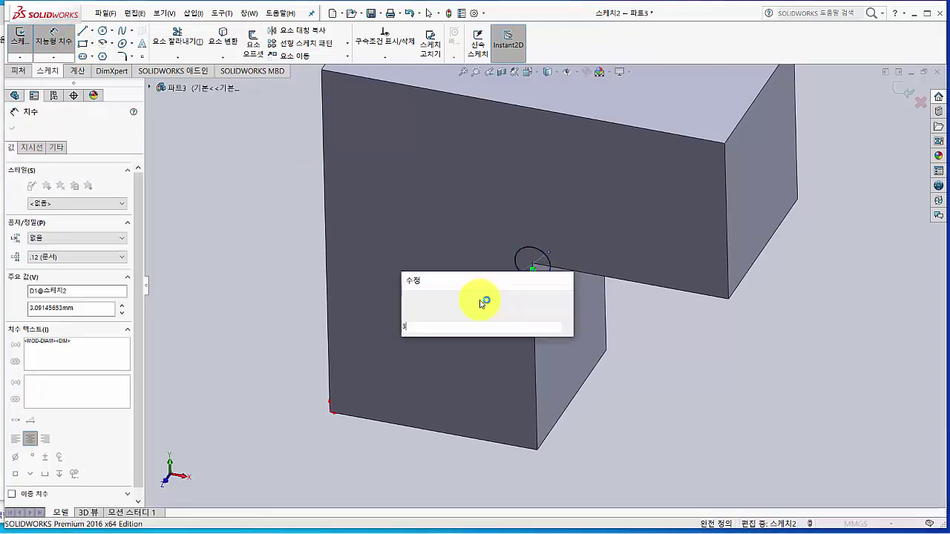
pyautogui.press('Return')
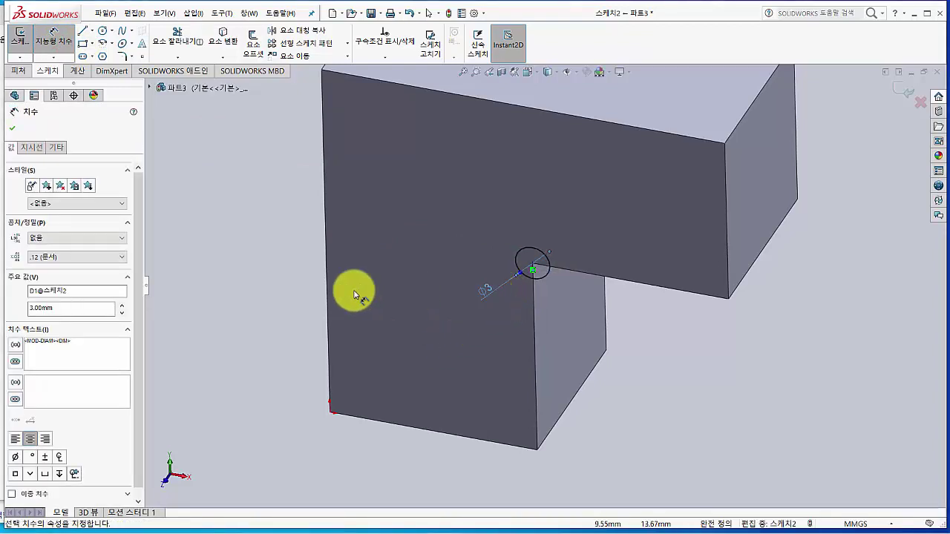
pyautogui.scroll(1, 428, 294)
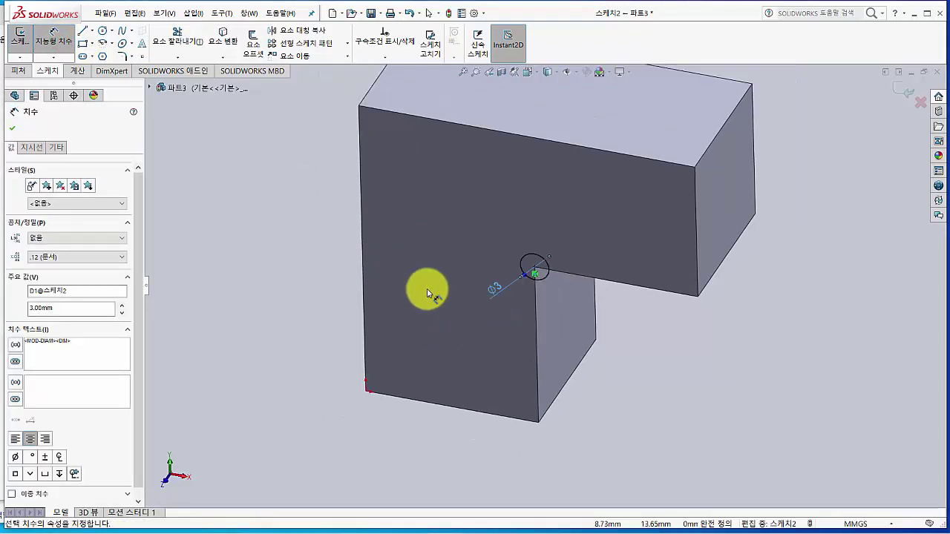
pyautogui.click(18, 39)
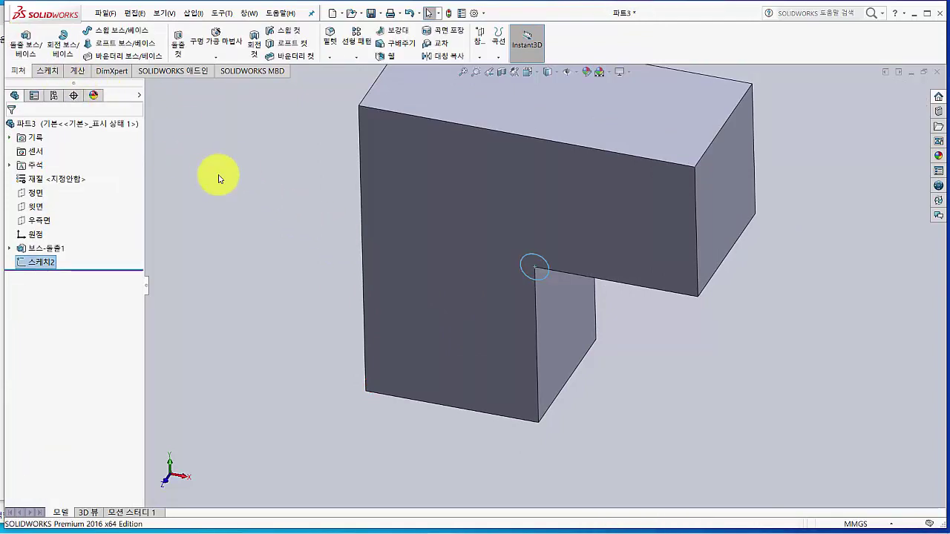
# Cut-extrude the corner circle through all (관통) to form the relief in the inner corner.
pyautogui.click(181, 49)
pyautogui.click(67, 196)
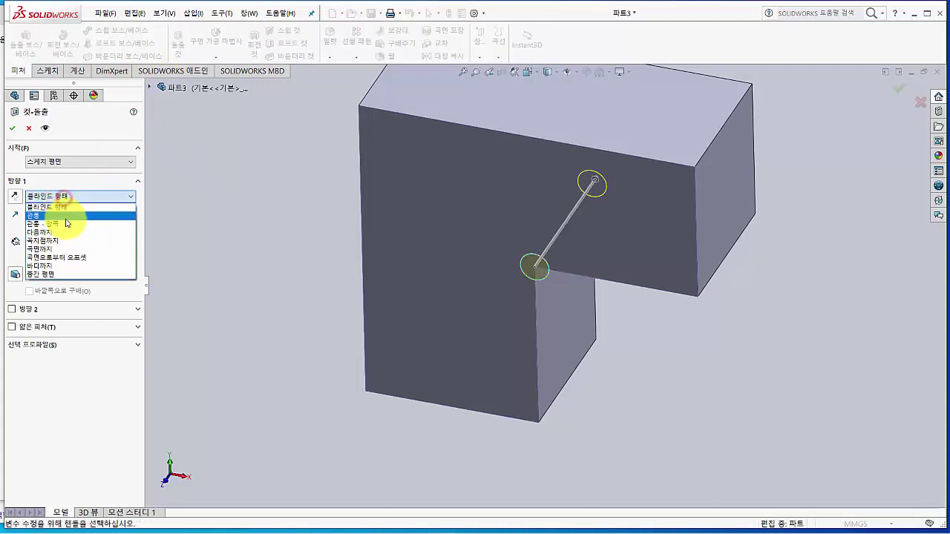
pyautogui.click(67, 216)
pyautogui.click(11, 128)
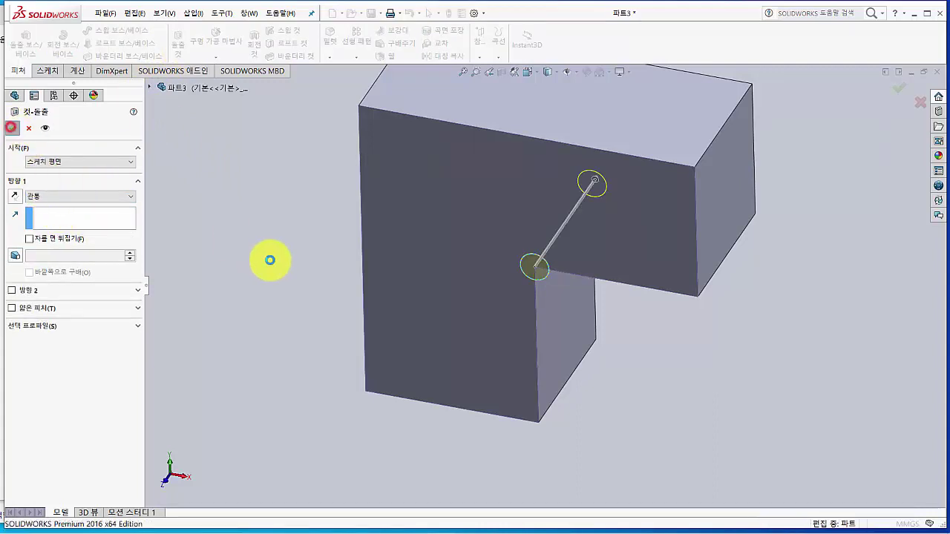
pyautogui.click(329, 277)
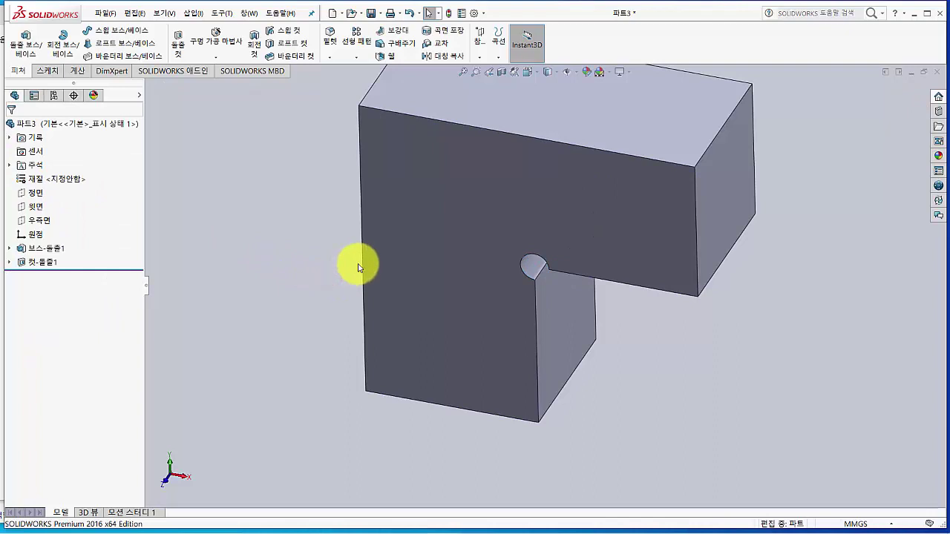
# Start a sketch on the arm's end face and place a point about 8.6 mm below the top edge and 6.8 mm from the front edge.
pyautogui.keyDown('ctrl'); pyautogui.moveTo(358, 267); pyautogui.dragTo(356, 321, button='middle'); pyautogui.keyUp('ctrl')
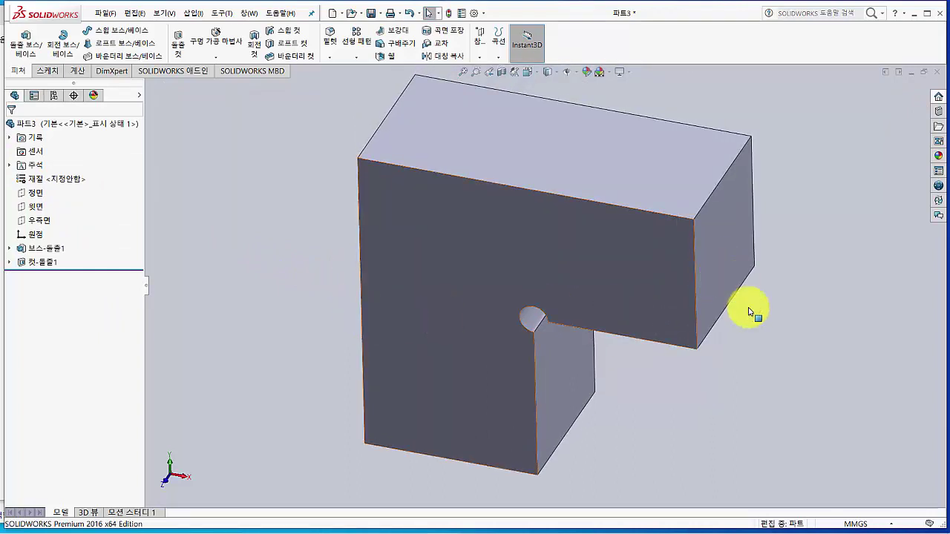
pyautogui.moveTo(725, 322)
pyautogui.mouseDown(button='middle')
pyautogui.moveTo(695, 323)
pyautogui.moveTo(720, 301)
pyautogui.moveTo(684, 316)
pyautogui.moveTo(709, 321)
pyautogui.mouseUp(button='middle')
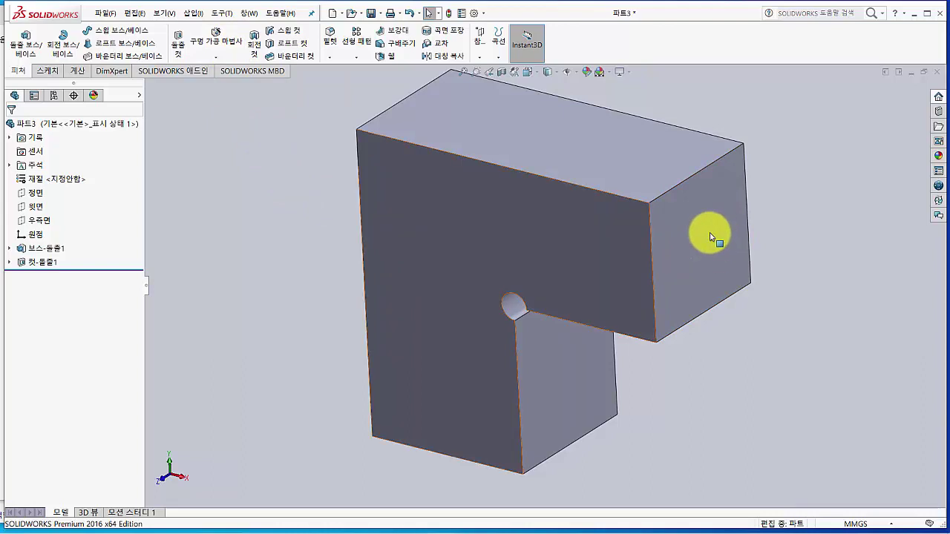
pyautogui.click(725, 220)
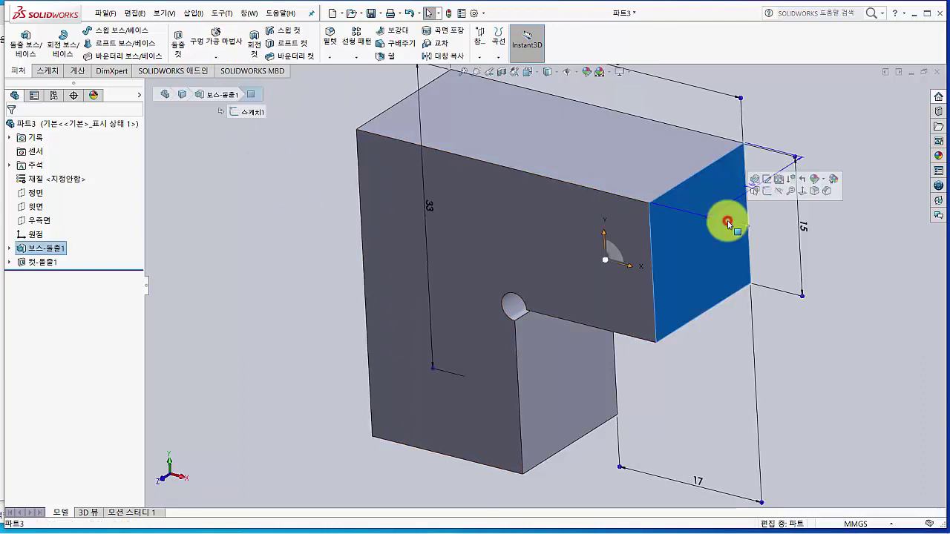
pyautogui.click(766, 192)
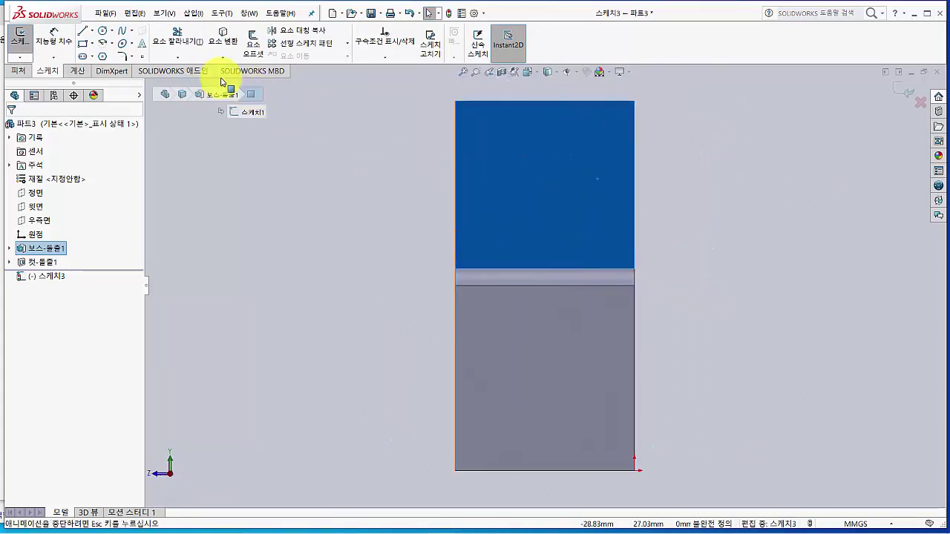
pyautogui.click(142, 58)
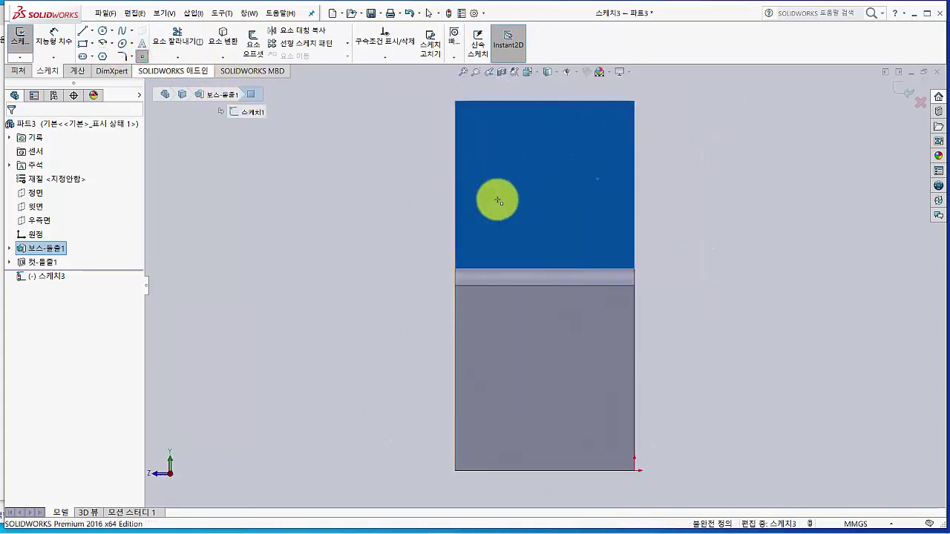
pyautogui.click(529, 199)
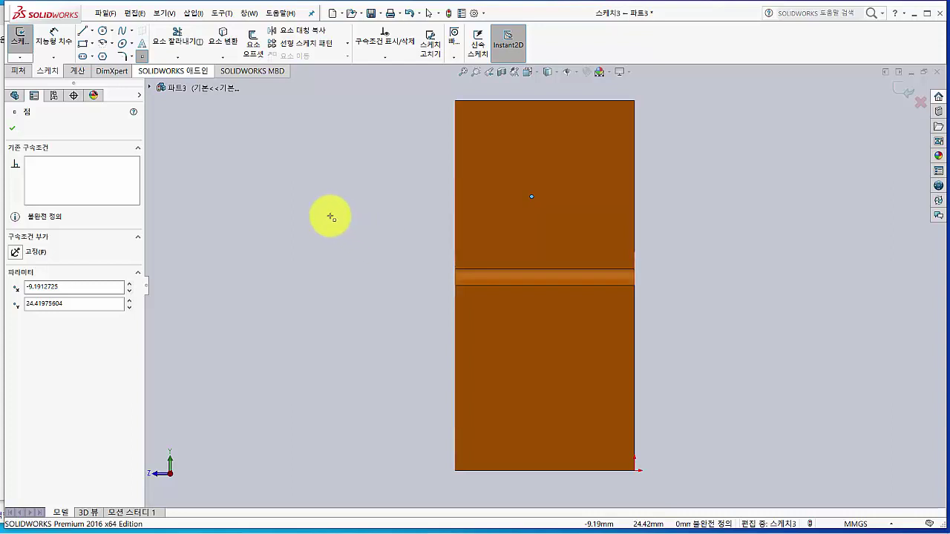
pyautogui.click(14, 129)
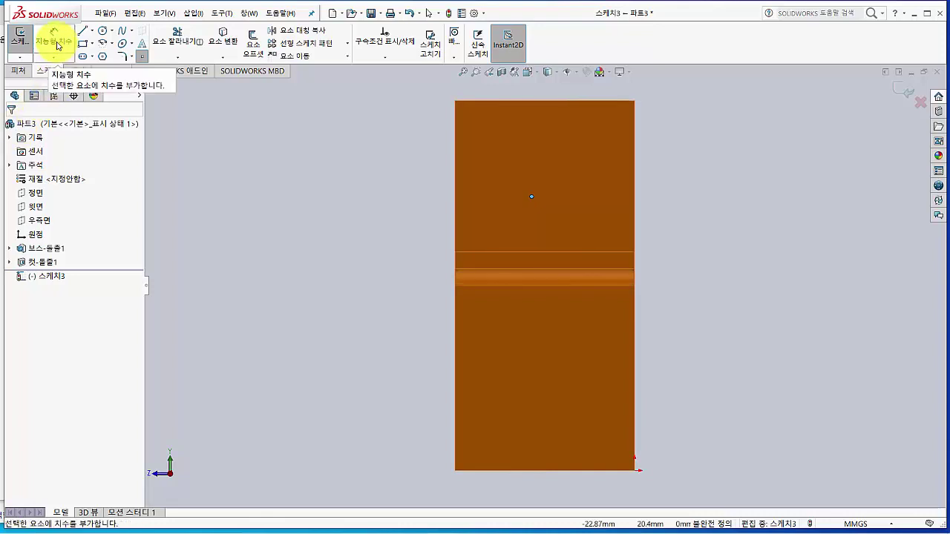
# Dimension the point's distance from the end face's top edge as 7.5 mm.
pyautogui.click(57, 45)
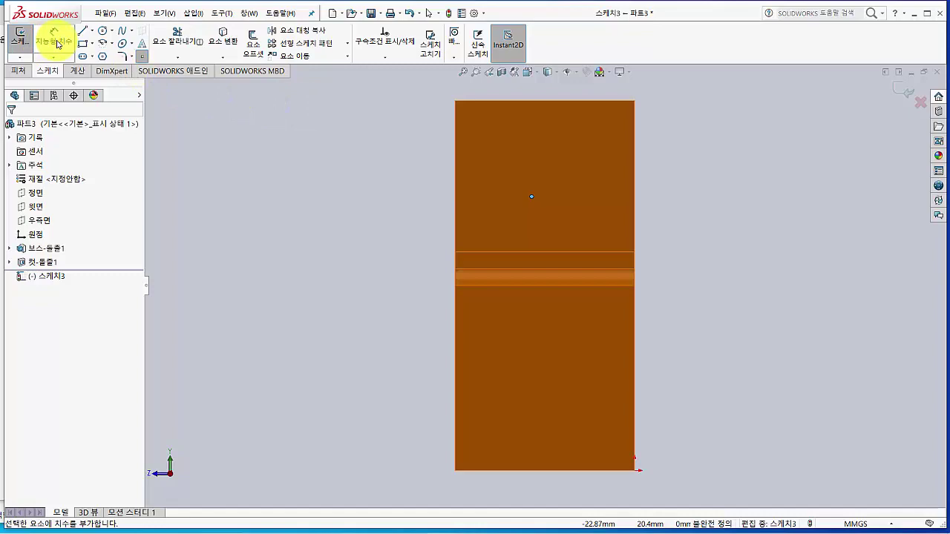
pyautogui.click(57, 44)
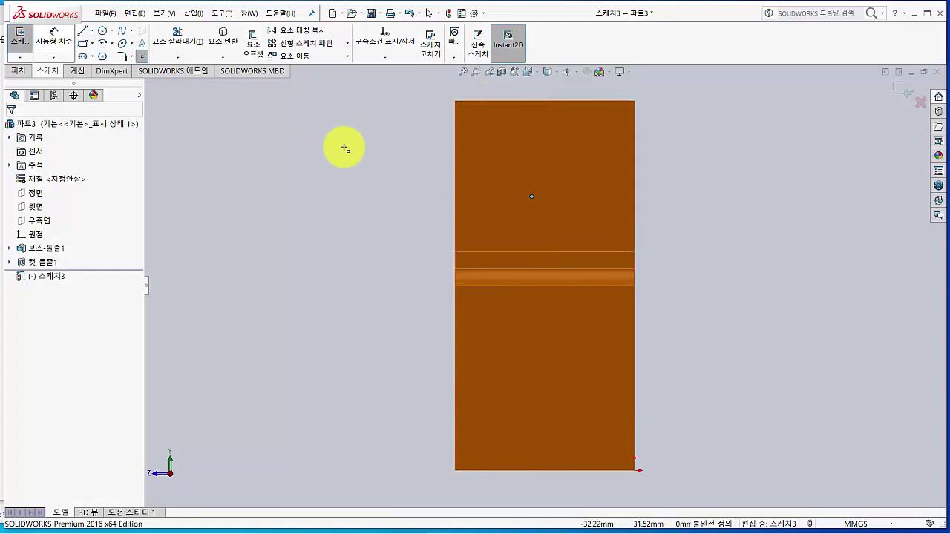
pyautogui.click(59, 32)
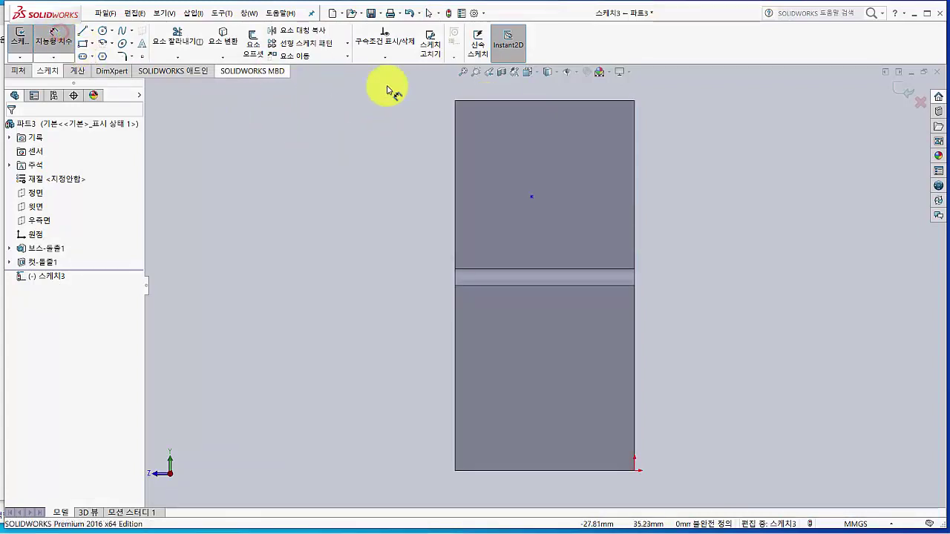
pyautogui.click(483, 100)
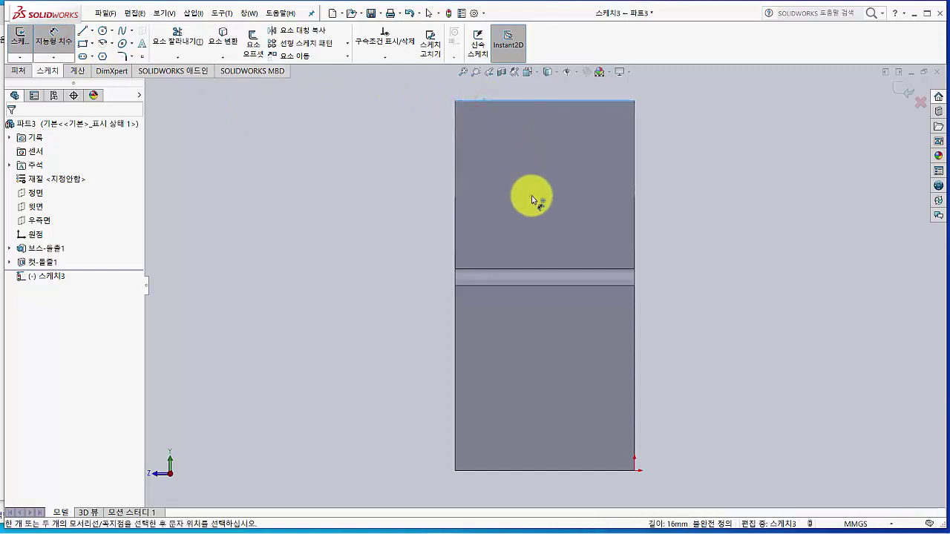
pyautogui.click(532, 197)
pyautogui.click(418, 152)
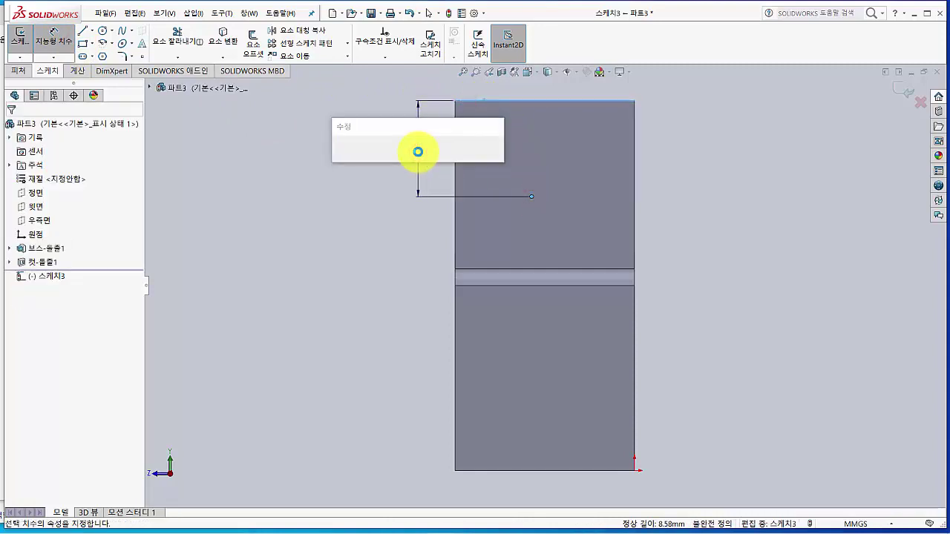
pyautogui.write('7.5')
pyautogui.press('Return')
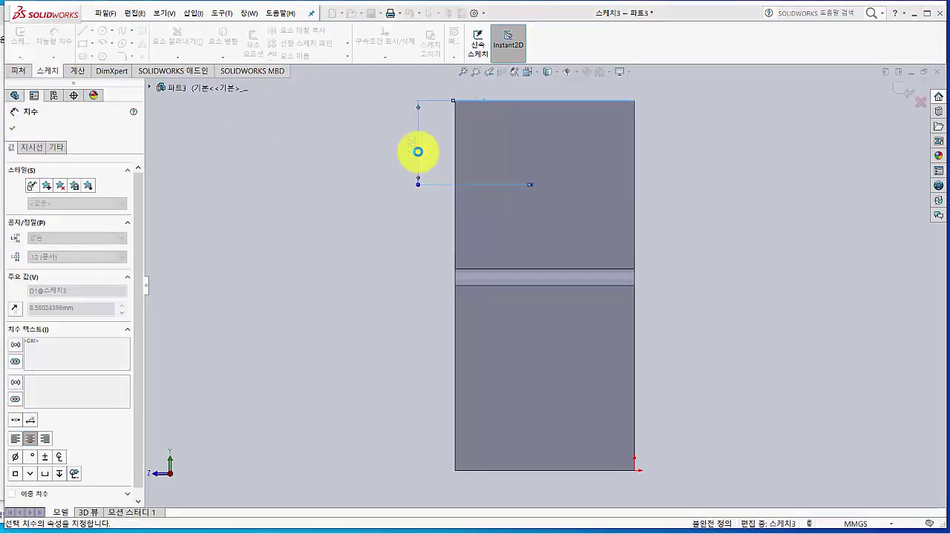
# Dimension the point's distance from the end face's front vertical edge as 8 mm and finish the sketch.
pyautogui.click(531, 187)
pyautogui.click(494, 140)
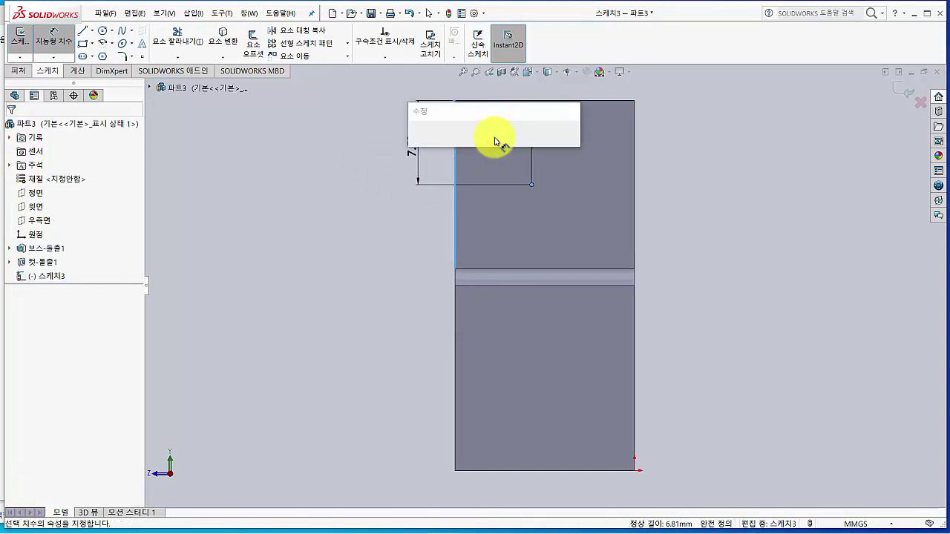
pyautogui.write('8')
pyautogui.press('Return')
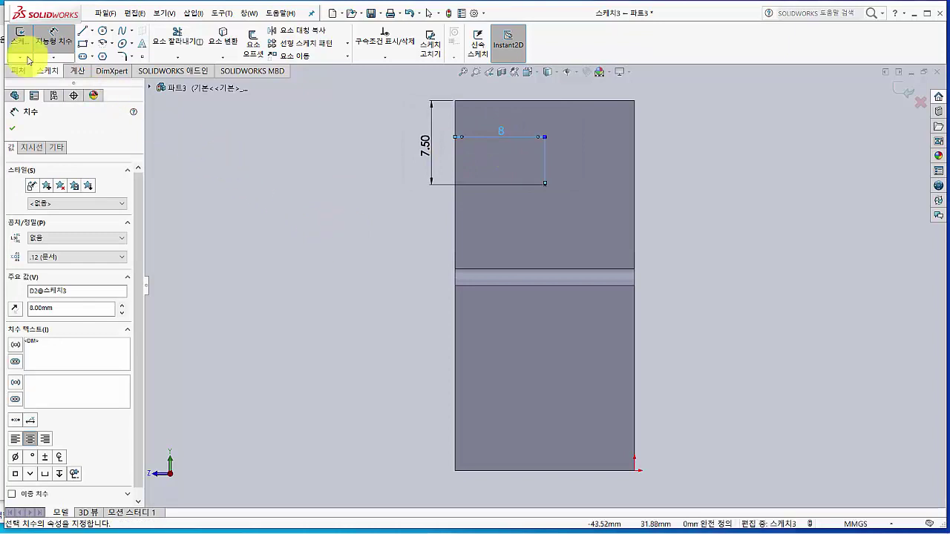
pyautogui.click(19, 37)
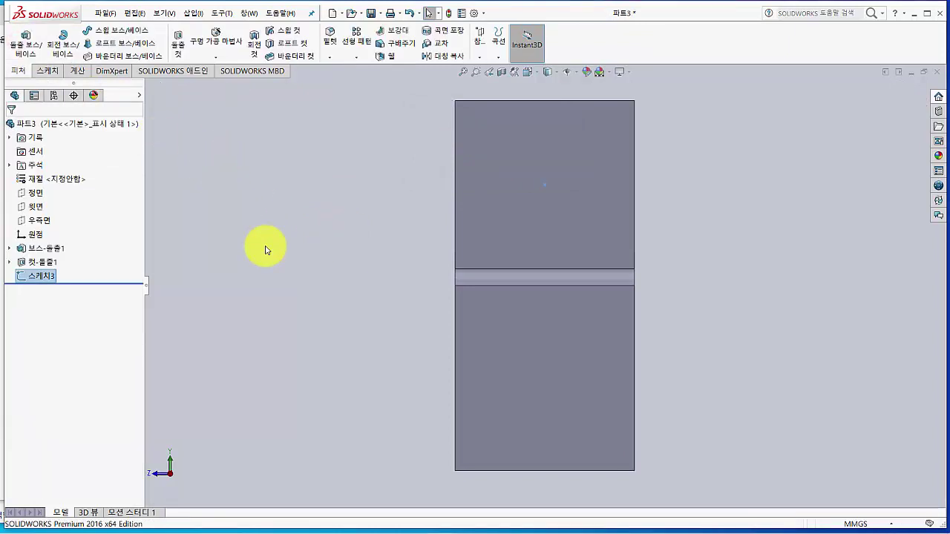
# Start a Hole Wizard hole on the arm's end face and place its centre on the sketched point.
pyautogui.moveTo(301, 257); pyautogui.dragTo(349, 282, button='middle')
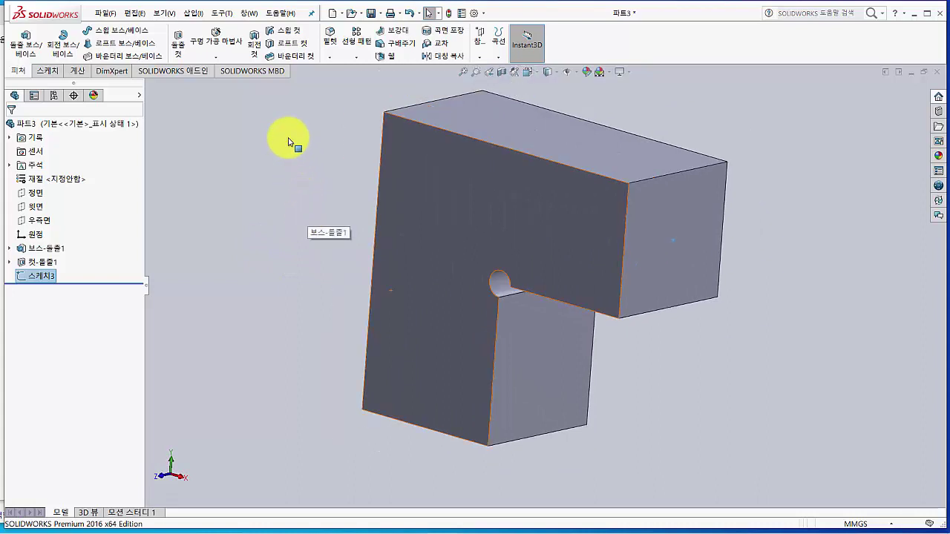
pyautogui.moveTo(278, 201); pyautogui.dragTo(364, 236, button='middle')
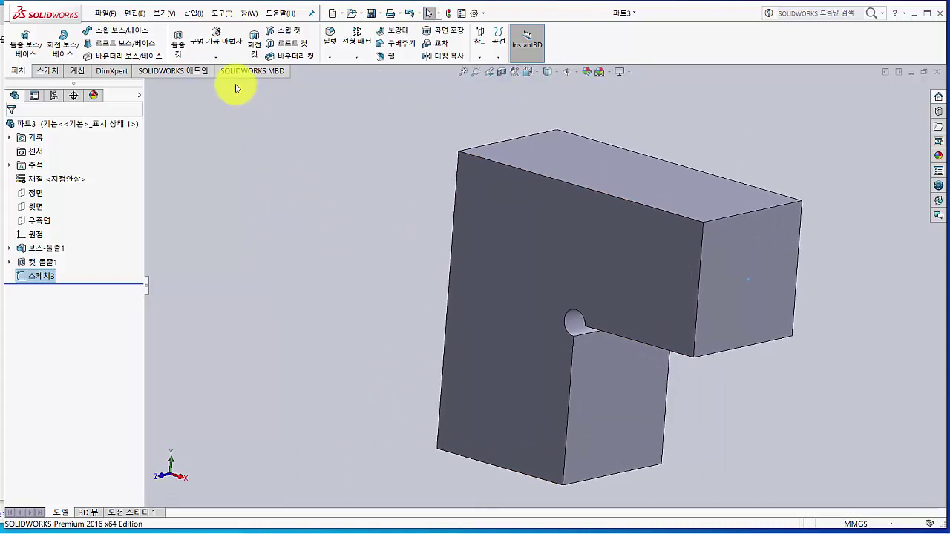
pyautogui.click(223, 39)
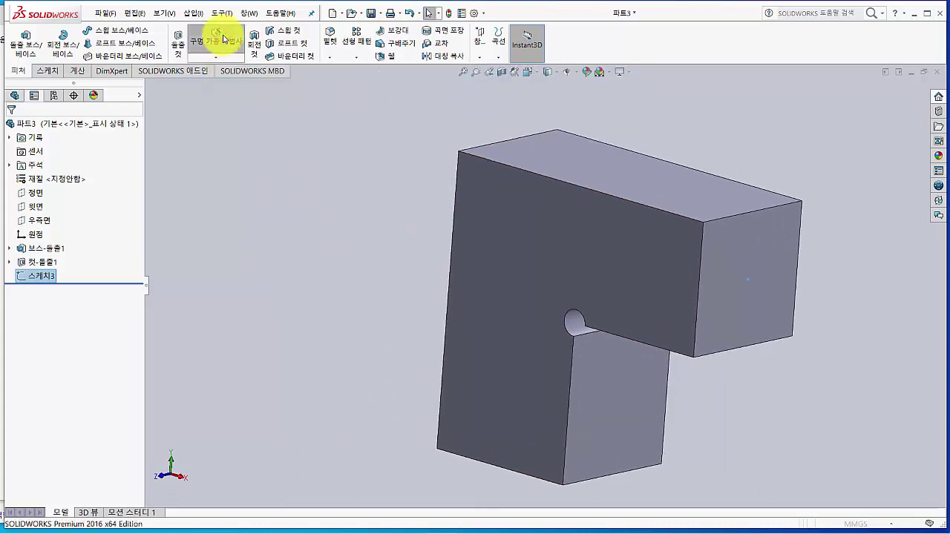
pyautogui.click(74, 150)
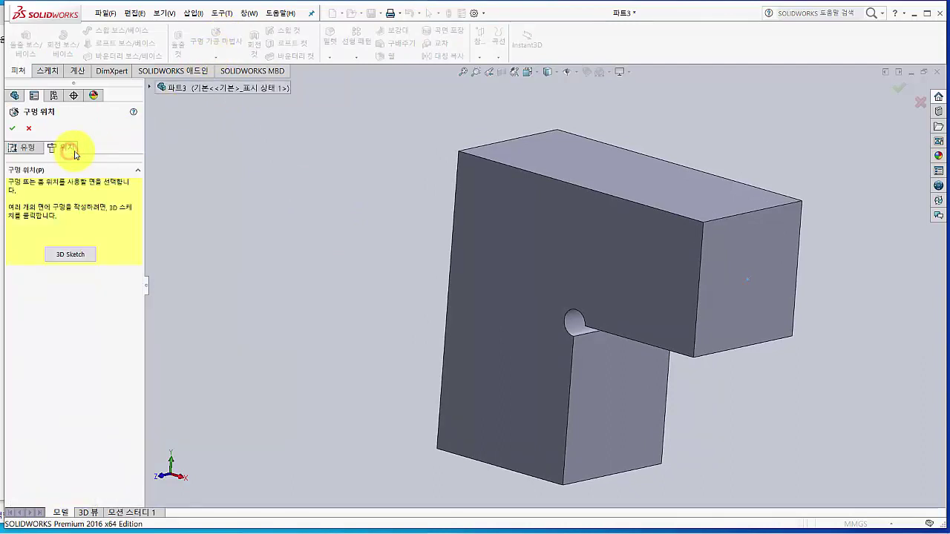
pyautogui.click(760, 238)
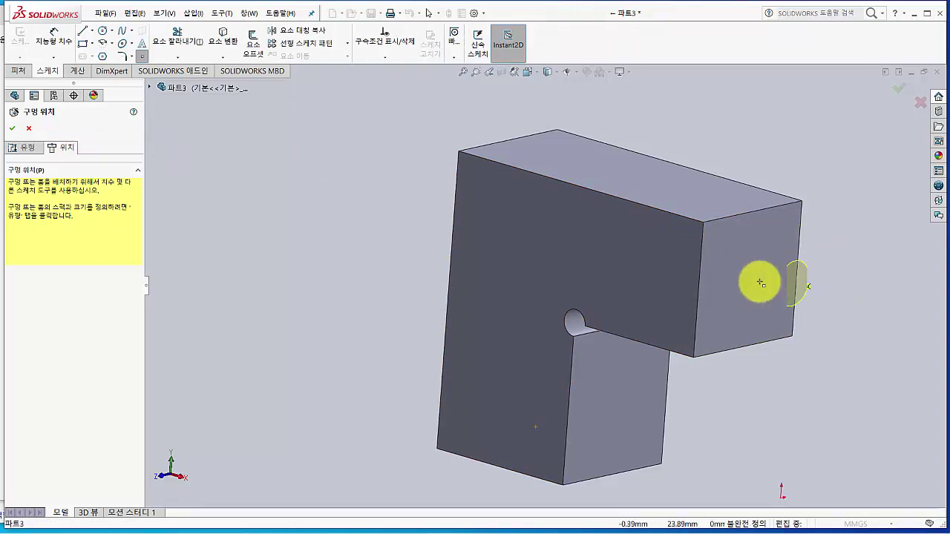
pyautogui.scroll(2, 766, 285)
pyautogui.scroll(-2, 766, 284)
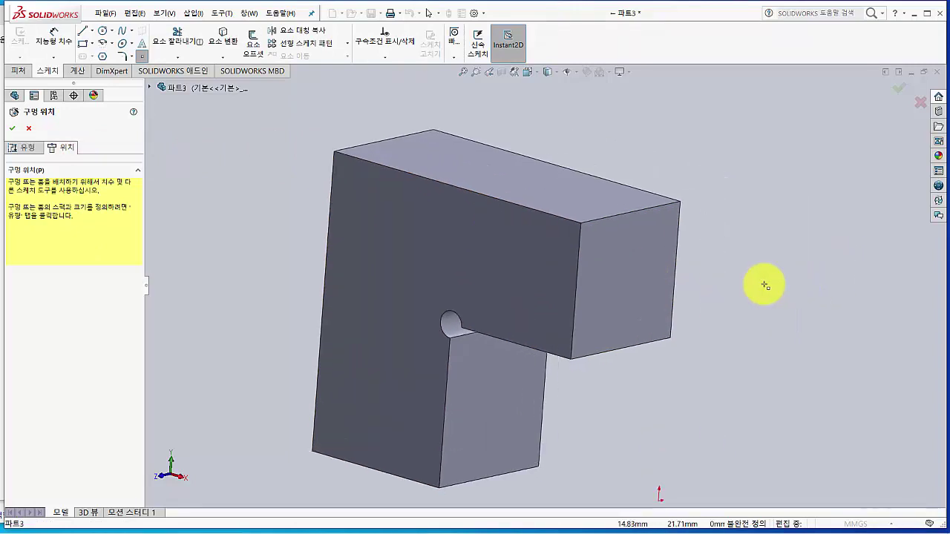
pyautogui.click(625, 282)
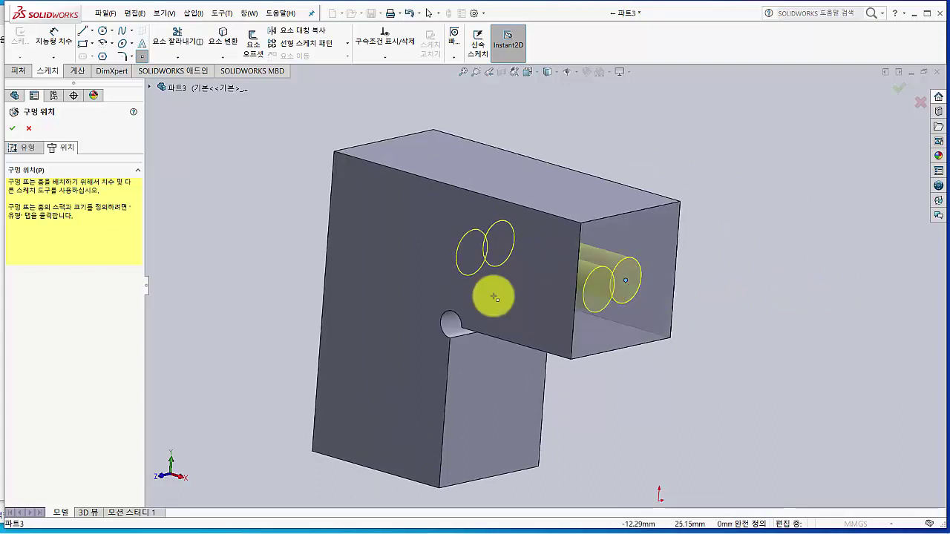
pyautogui.press('z')
pyautogui.keyDown('ctrl'); pyautogui.moveTo(322, 297); pyautogui.dragTo(500, 295, button='middle'); pyautogui.keyUp('ctrl')
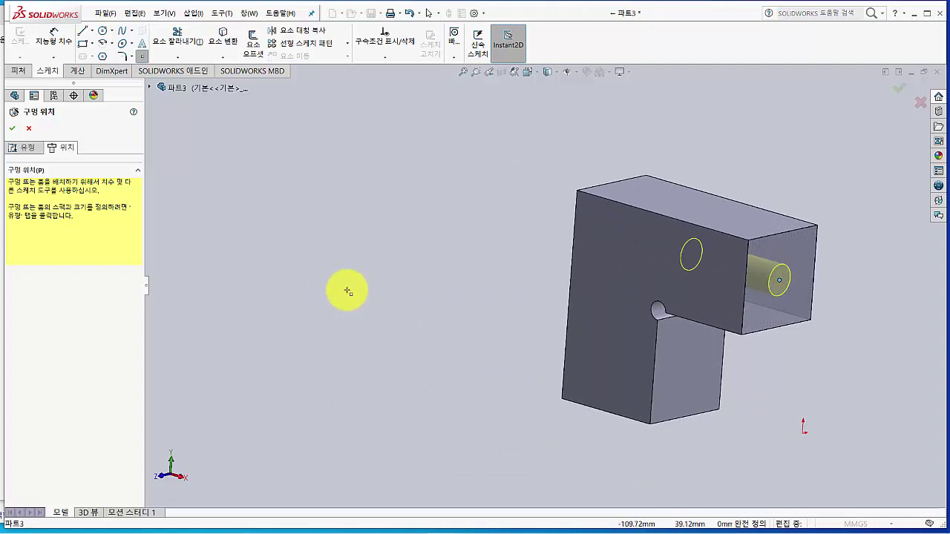
# Set the ISO tapped hole's size to M10x1.0.
pyautogui.click(28, 149)
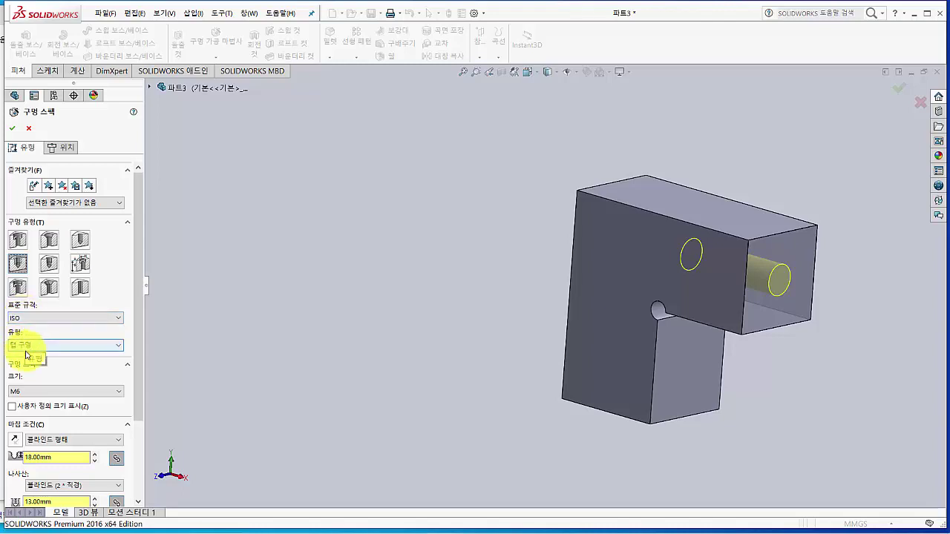
pyautogui.click(25, 392)
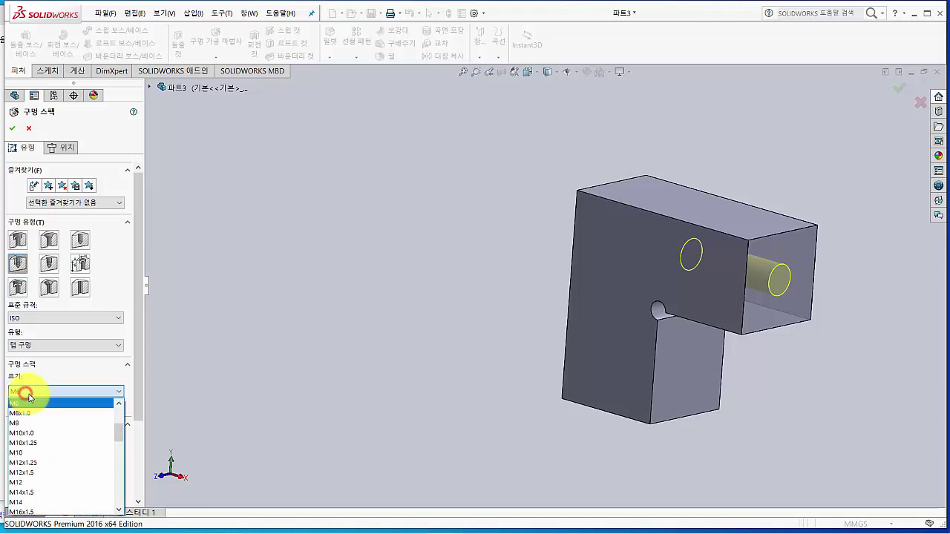
pyautogui.click(44, 435)
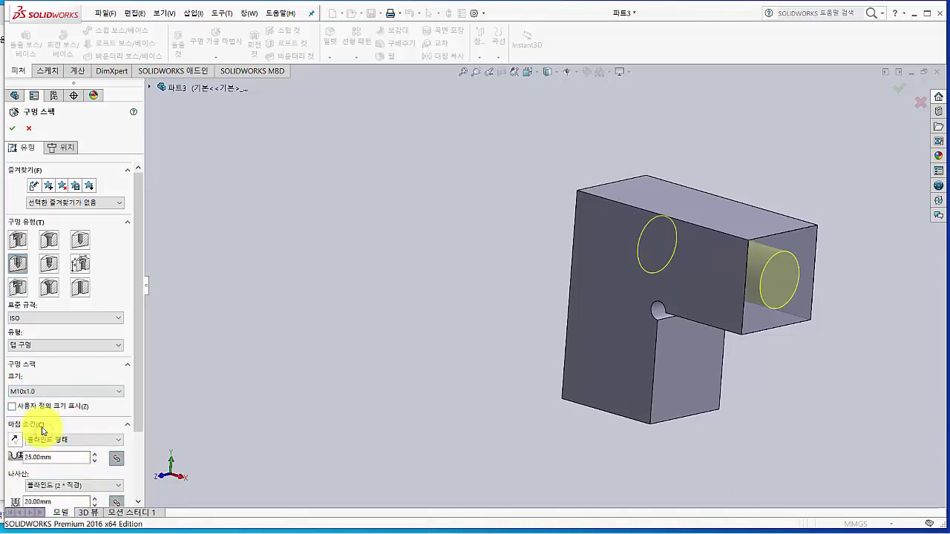
# Set the tapped hole's end condition to through all (관통), with the thread also running through, and create the hole.
pyautogui.moveTo(138, 394); pyautogui.dragTo(141, 443)
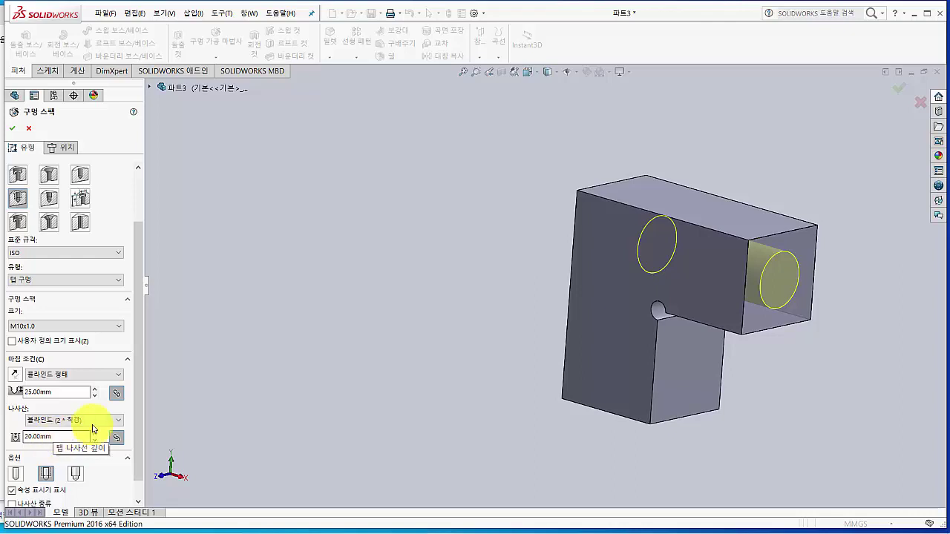
pyautogui.click(117, 421)
pyautogui.click(117, 425)
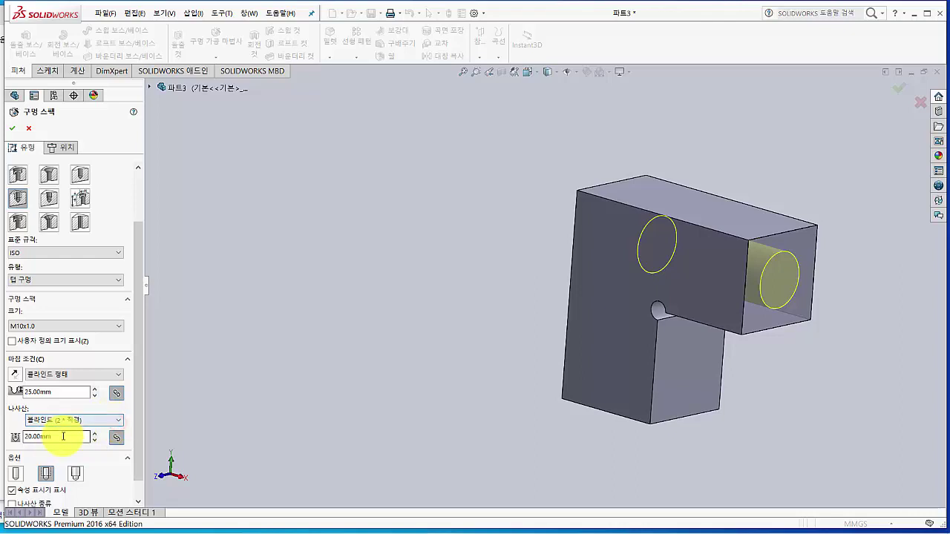
pyautogui.moveTo(70, 436); pyautogui.dragTo(7, 436)
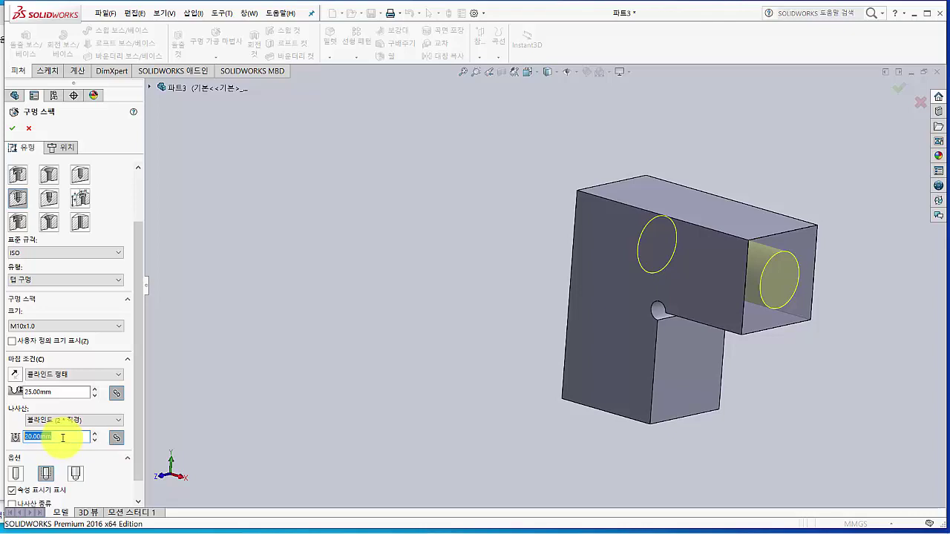
pyautogui.click(65, 392)
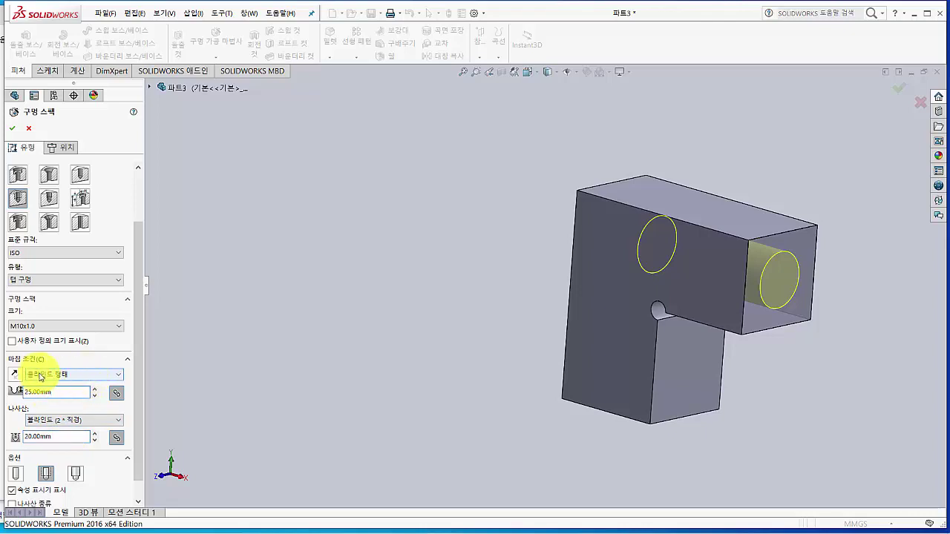
pyautogui.click(44, 376)
pyautogui.click(40, 386)
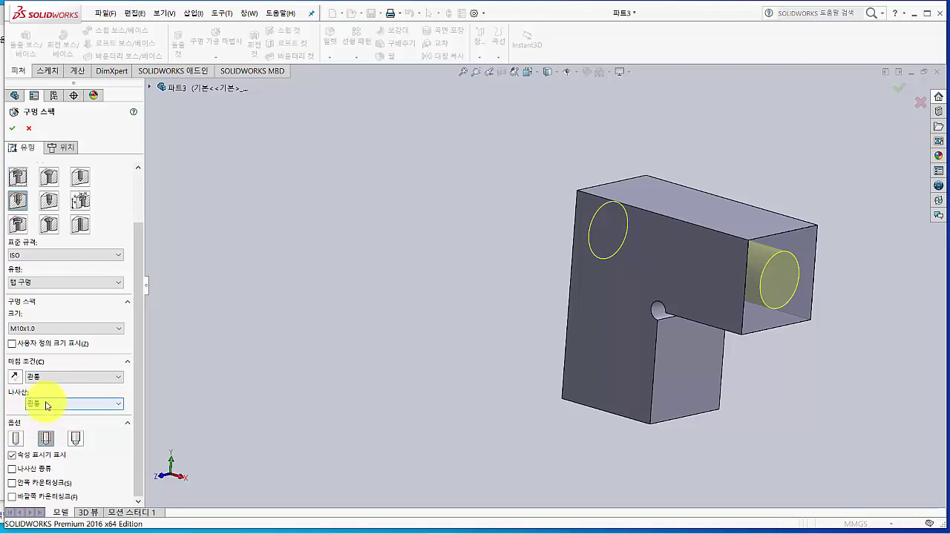
pyautogui.click(136, 397)
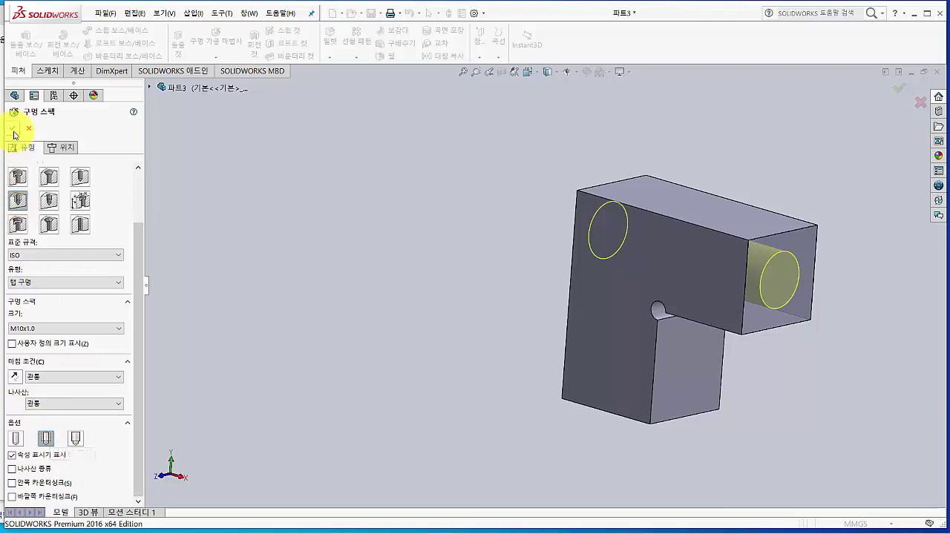
pyautogui.click(12, 127)
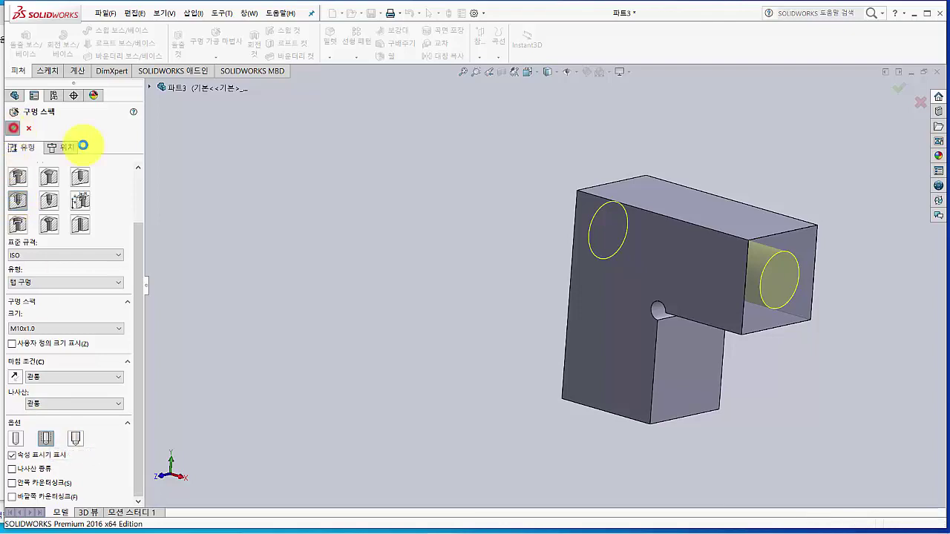
pyautogui.click(497, 298)
pyautogui.moveTo(497, 297)
pyautogui.mouseDown(button='middle')
pyautogui.moveTo(460, 254)
pyautogui.moveTo(462, 233)
pyautogui.moveTo(515, 299)
pyautogui.moveTo(558, 253)
pyautogui.moveTo(499, 278)
pyautogui.mouseUp(button='middle')
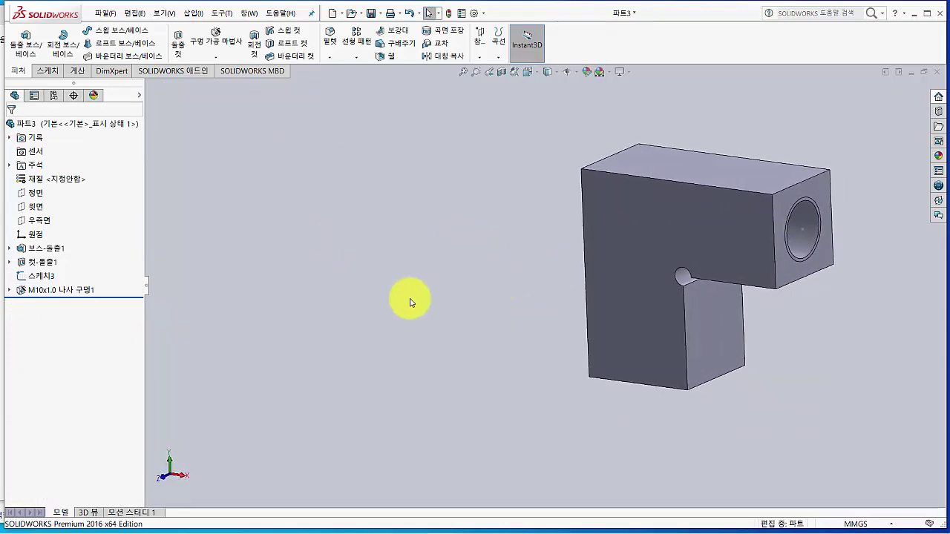
# Switch to the Photos drawing images, review the part 3, part 2 and assembly drawings, and return to the SOLIDWORKS model.
pyautogui.hotkey('alt', 'Tab')
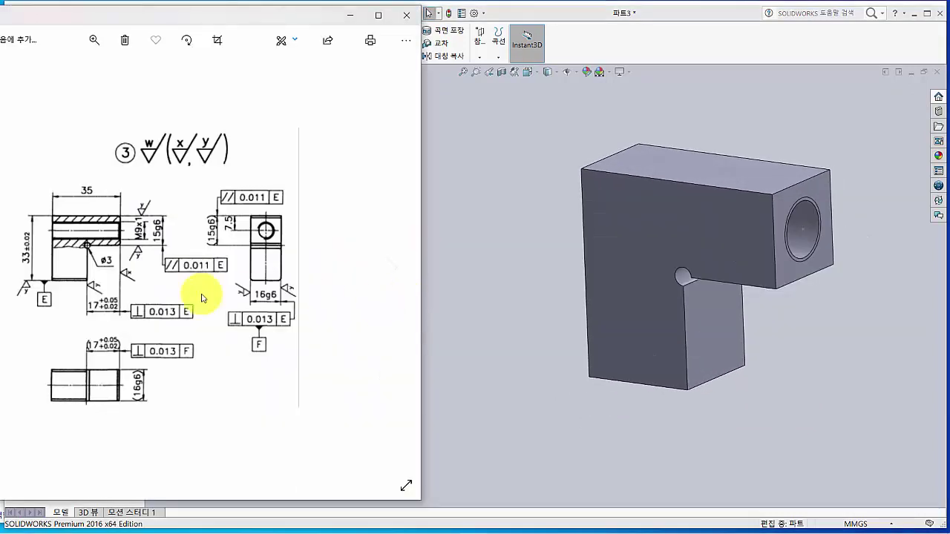
pyautogui.click(41, 334)
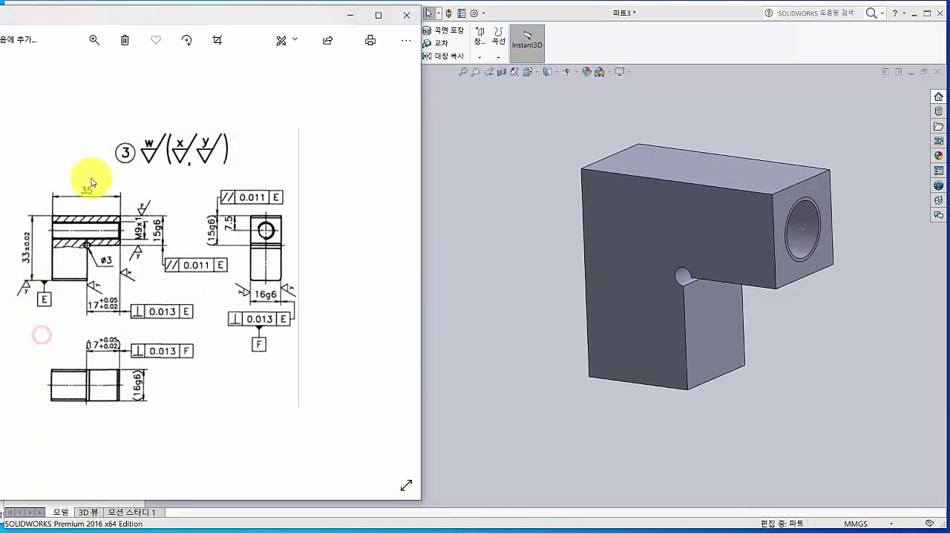
pyautogui.moveTo(165, 14); pyautogui.dragTo(273, 17)
pyautogui.click(33, 274)
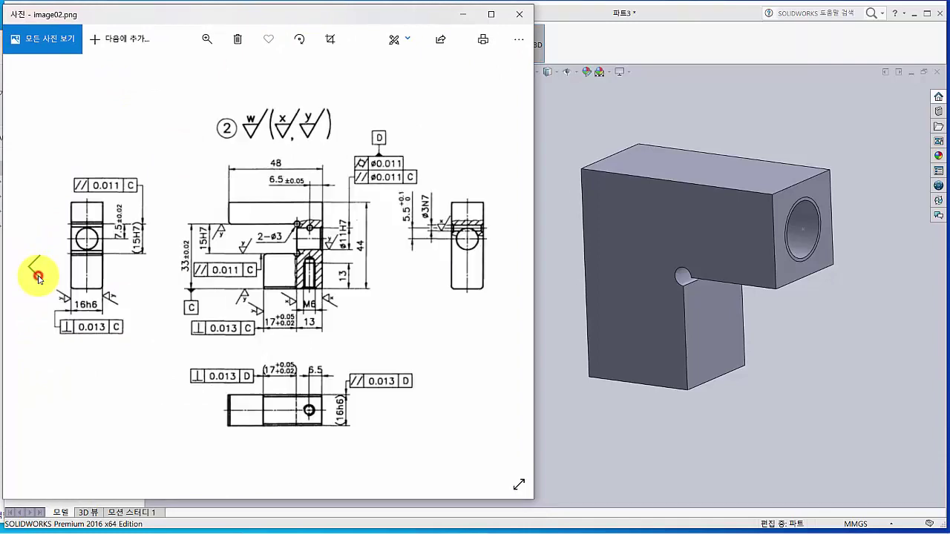
pyautogui.click(37, 277)
pyautogui.click(37, 277)
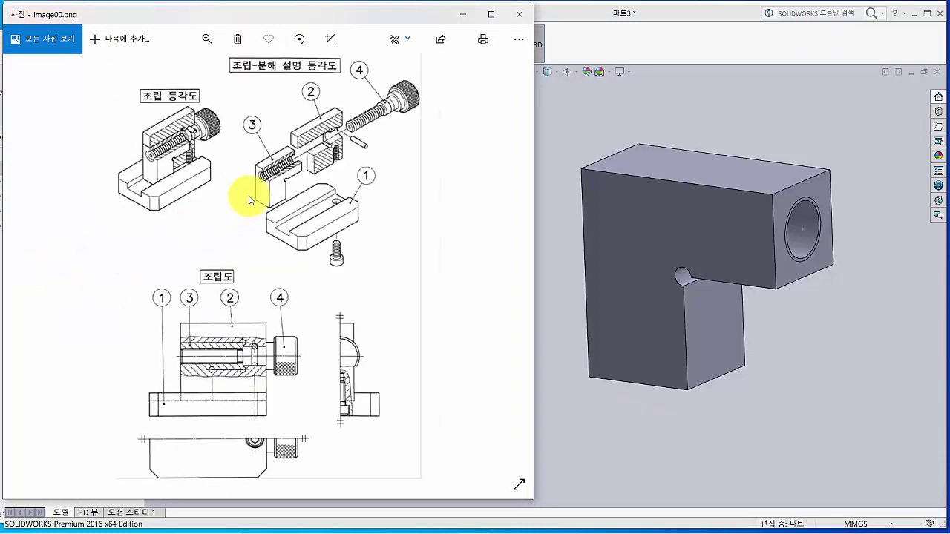
pyautogui.hotkey('alt', 'Tab')
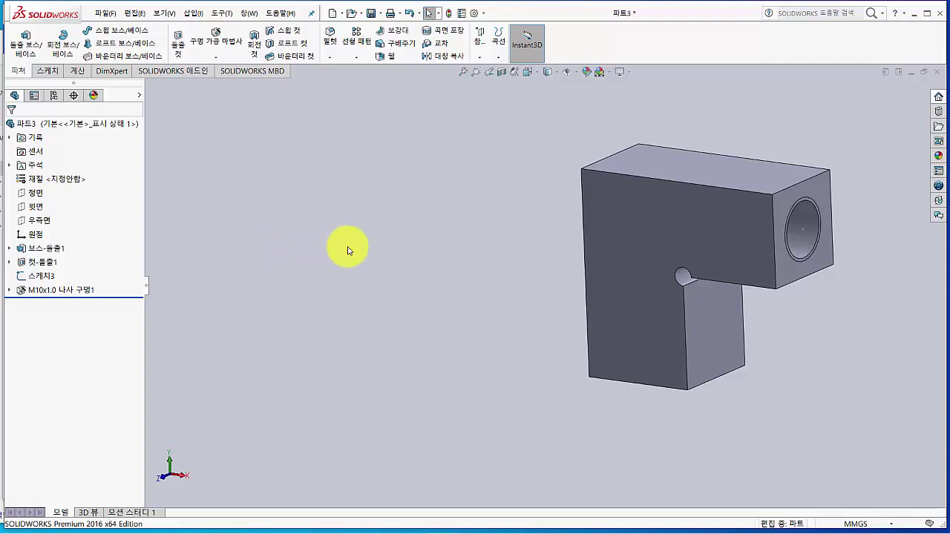
# Start a chamfer on the vertical leg's front and back bottom edges and set its distance to 1 mm at 45 degrees.
pyautogui.click(330, 57)
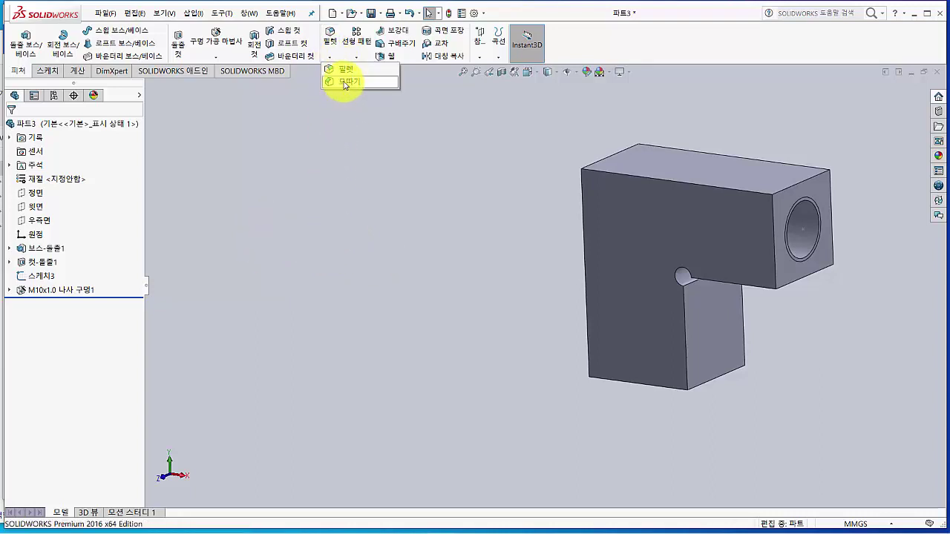
pyautogui.click(343, 81)
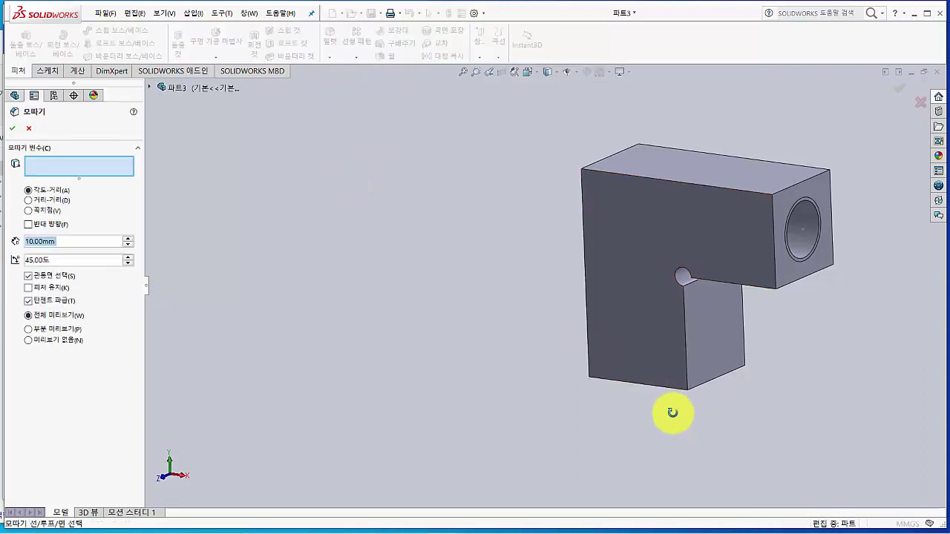
pyautogui.moveTo(670, 409); pyautogui.dragTo(667, 368, button='middle')
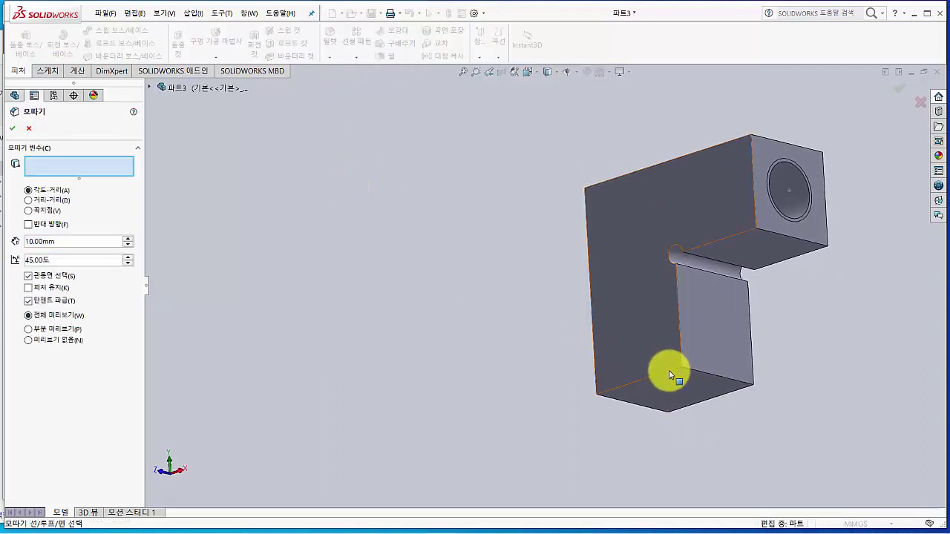
pyautogui.click(670, 377)
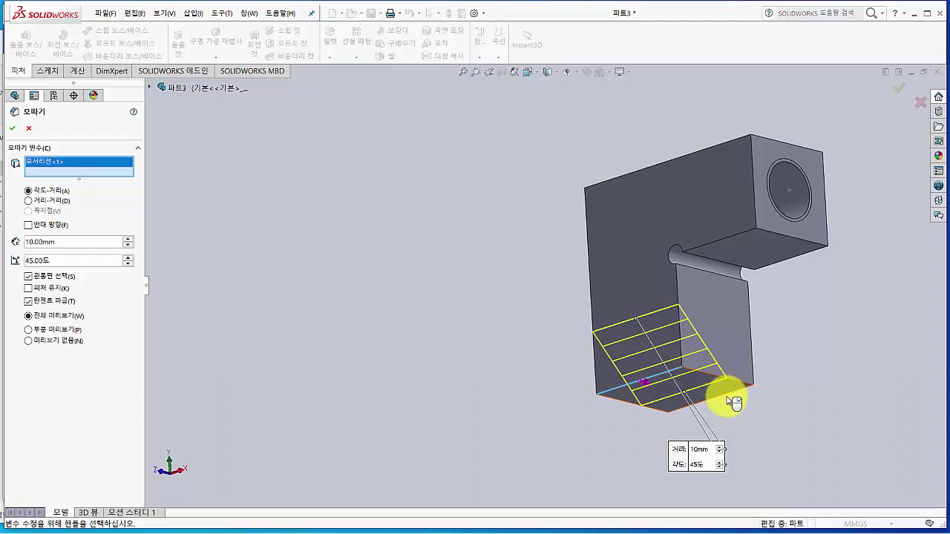
pyautogui.click(732, 401)
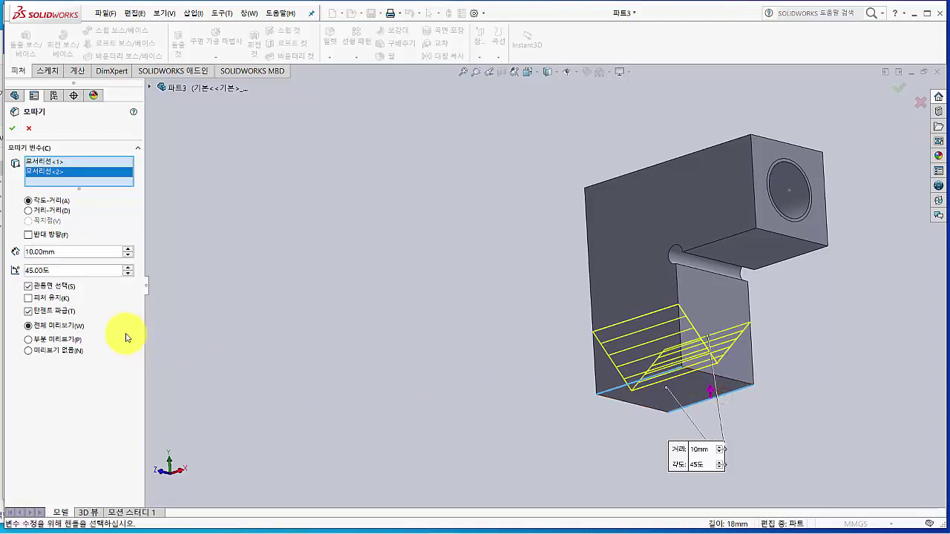
pyautogui.moveTo(60, 253); pyautogui.dragTo(2, 248)
pyautogui.write('1')
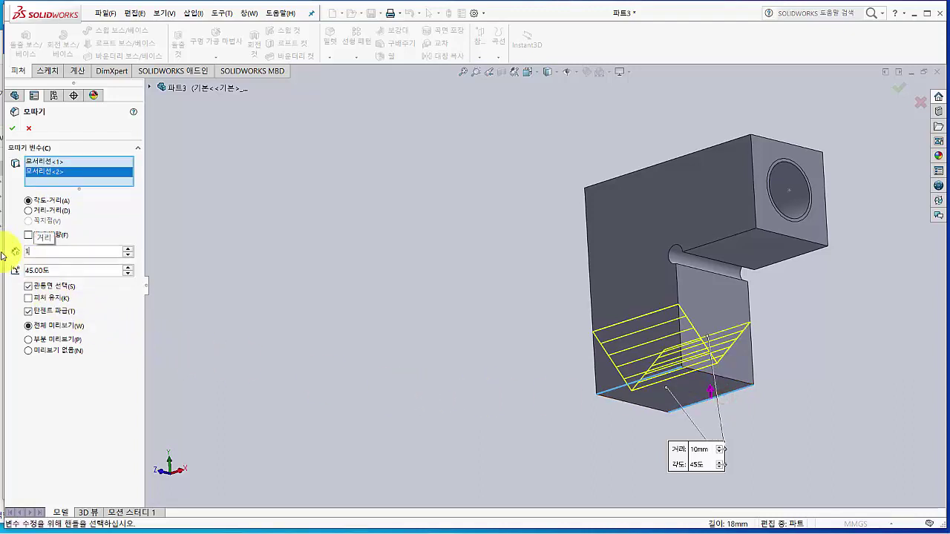
pyautogui.press('Return')
# Add the upper and lower edges of the arm's end face to the 1 mm chamfer and apply it.
pyautogui.moveTo(379, 312); pyautogui.dragTo(689, 394, button='middle')
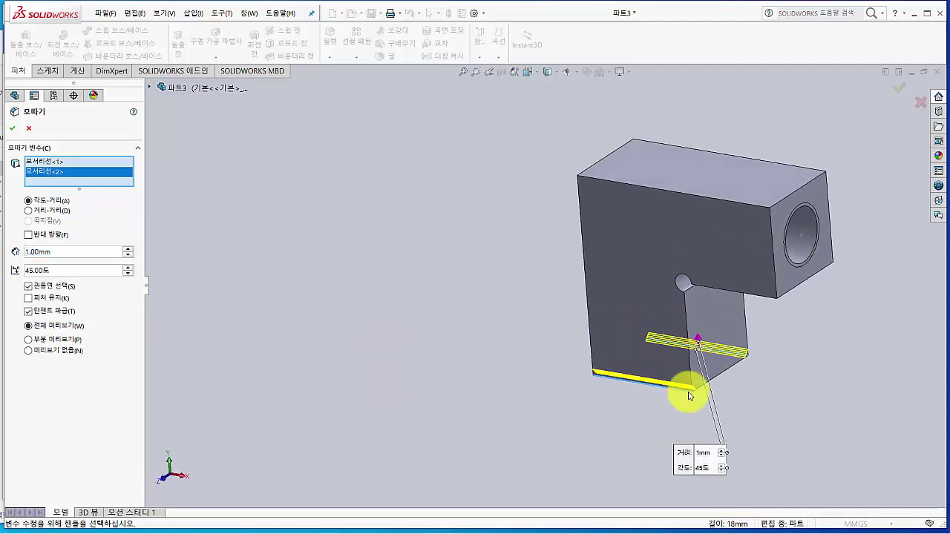
pyautogui.click(817, 276)
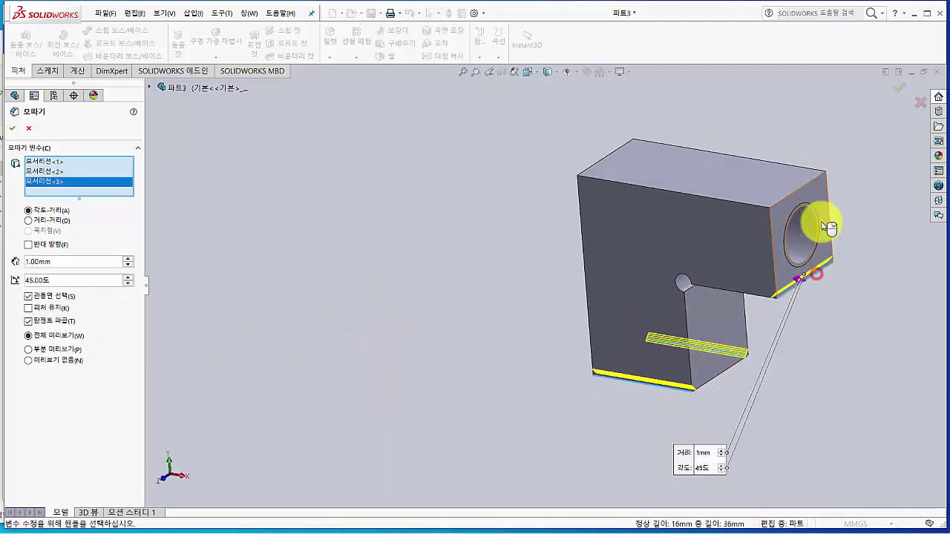
pyautogui.click(807, 188)
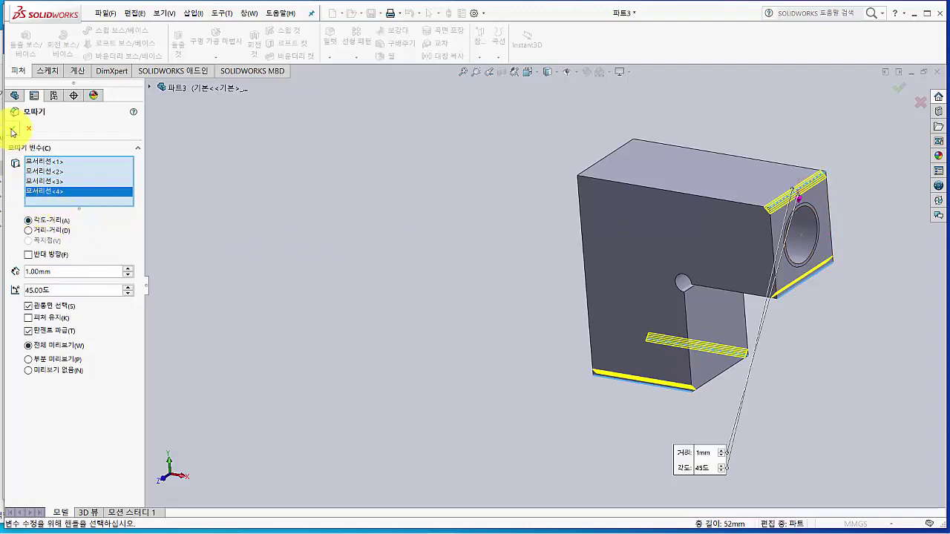
pyautogui.click(12, 129)
# Save the chamfered part as 파트3.SLDPRT in the 3D folder and create a new part document.
pyautogui.moveTo(450, 335); pyautogui.dragTo(349, 299, button='middle')
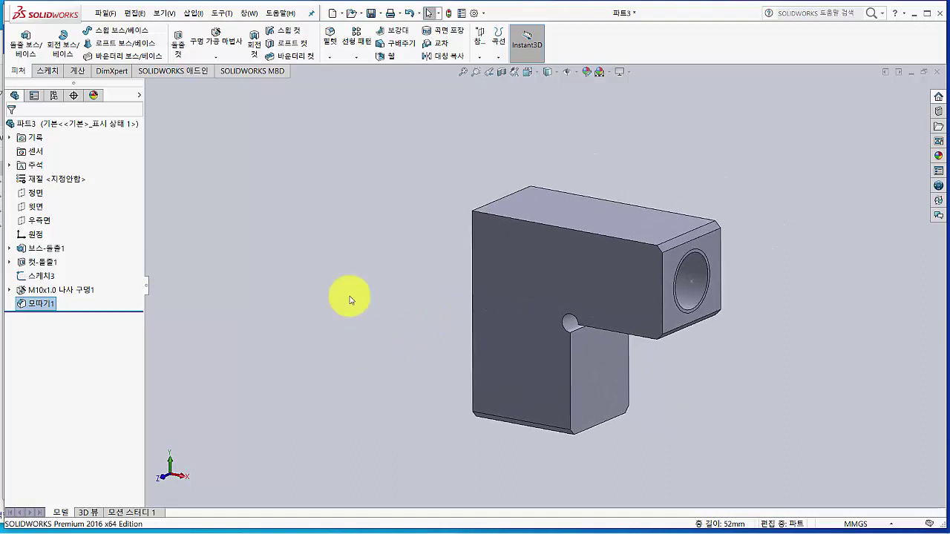
pyautogui.click(370, 13)
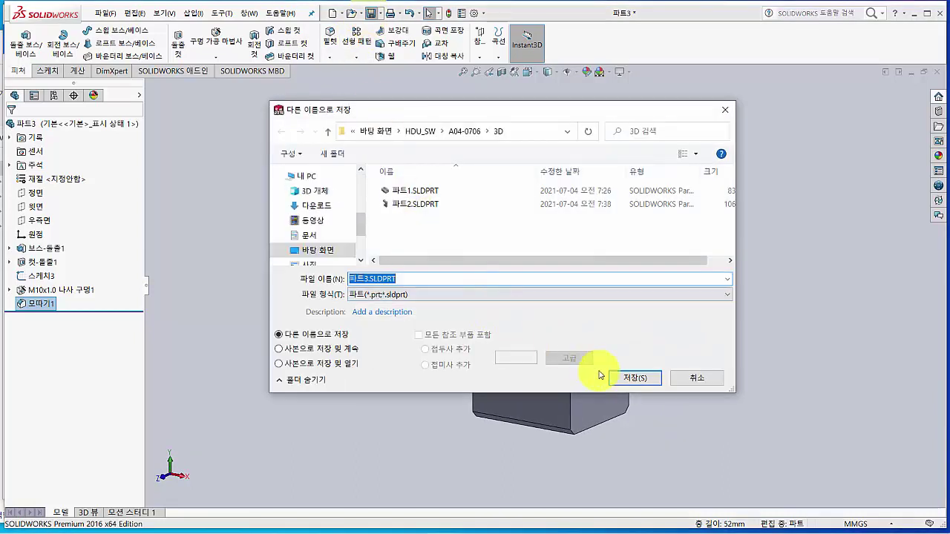
pyautogui.click(633, 380)
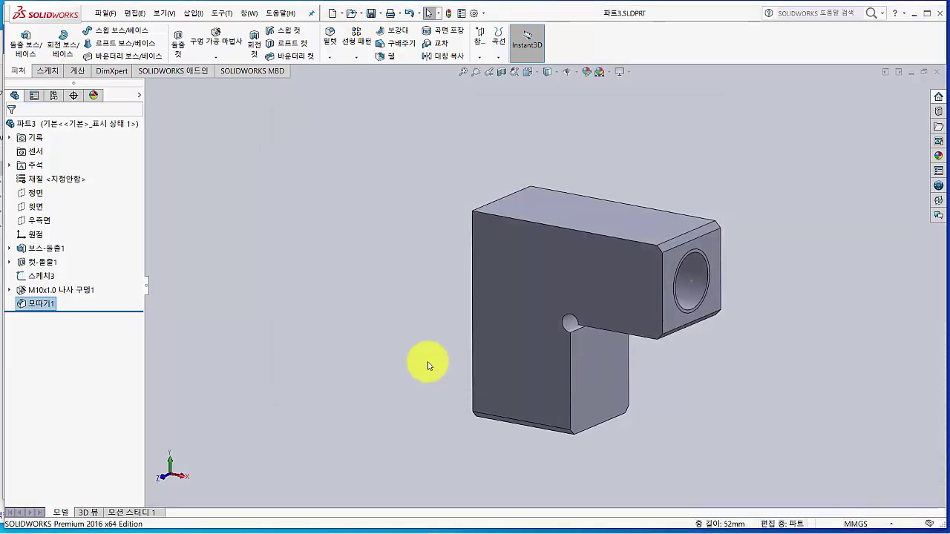
pyautogui.click(333, 13)
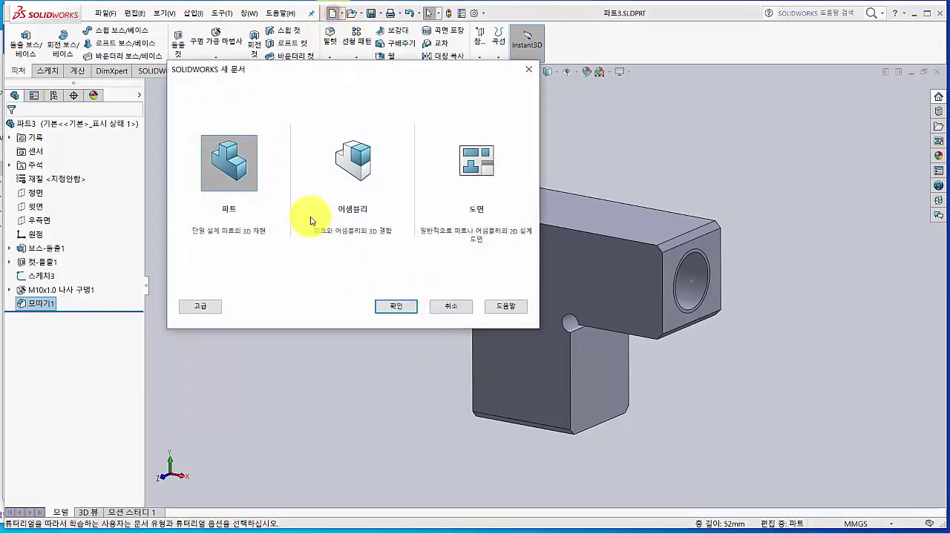
pyautogui.click(392, 308)
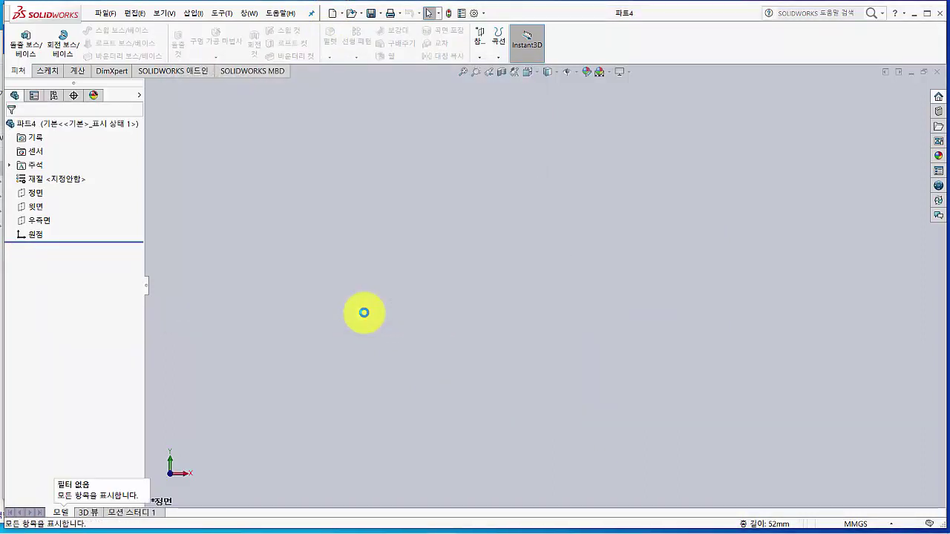
# Switch to Photos, go through the drawing images to the part 4 screw in image04.png, and return to SOLIDWORKS.
pyautogui.hotkey('alt', 'Tab')
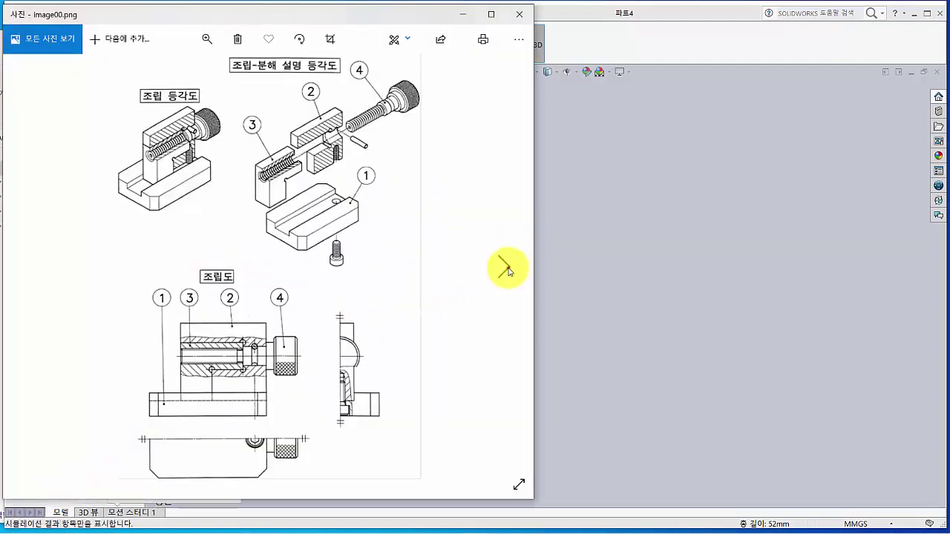
pyautogui.click(507, 269)
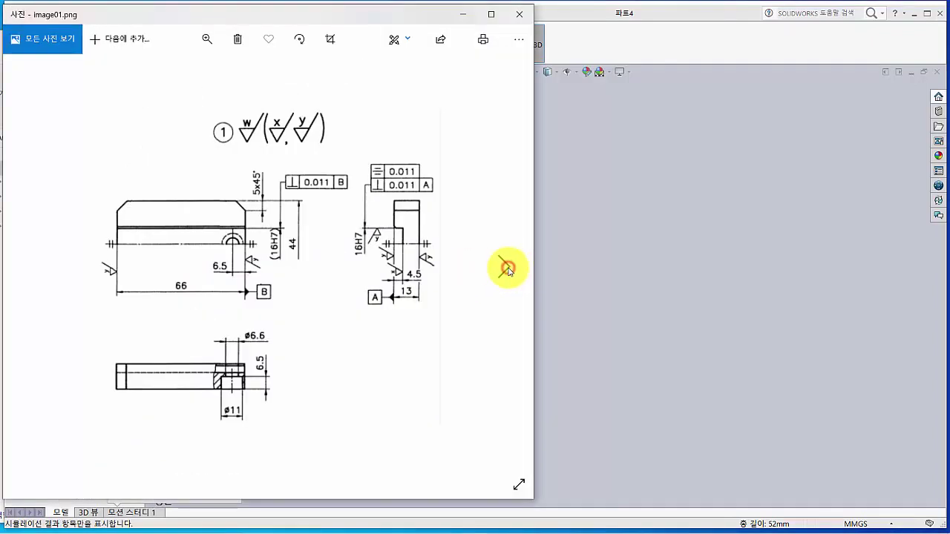
pyautogui.click(507, 270)
pyautogui.click(506, 269)
pyautogui.click(507, 269)
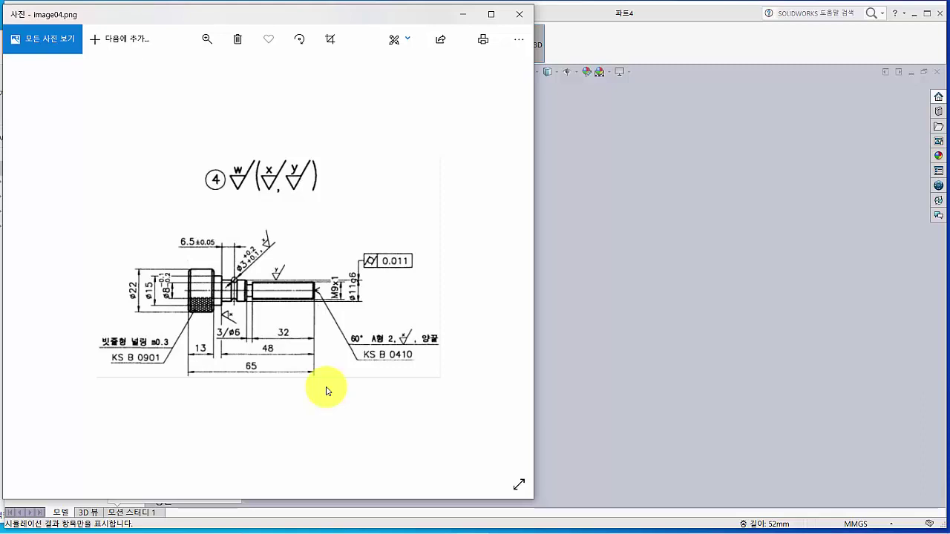
pyautogui.click(694, 250)
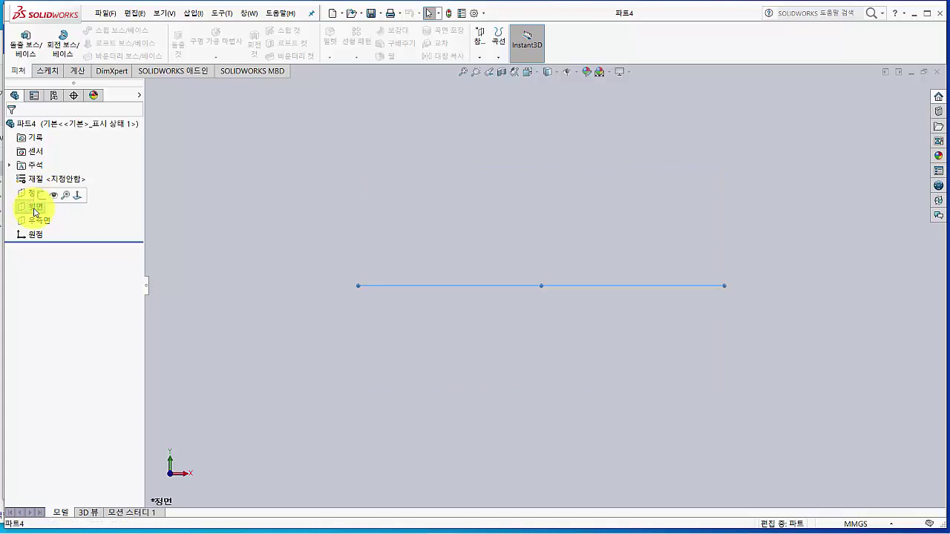
# Start a sketch on the Top plane (윗면) and draw a vertical line about 53 mm up from the origin, followed by two descending steps.
pyautogui.click(41, 197)
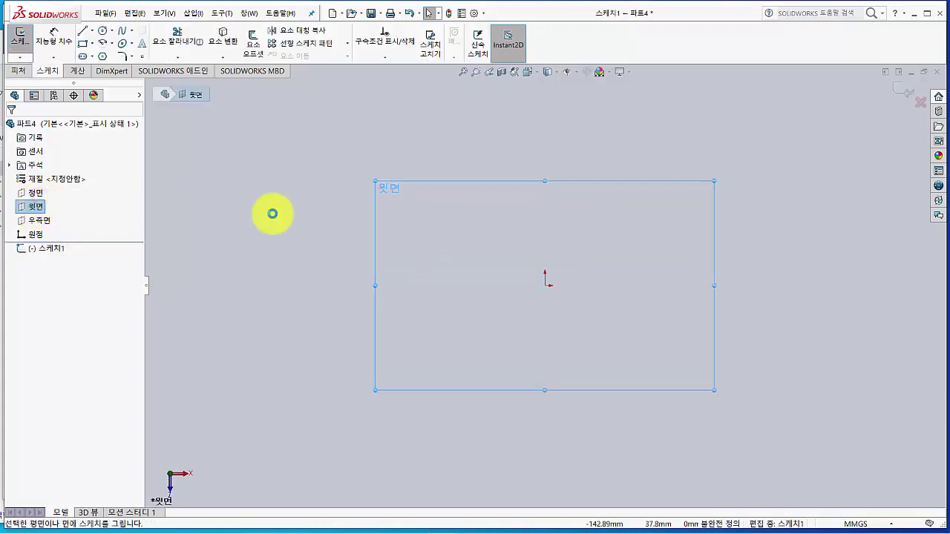
pyautogui.click(84, 33)
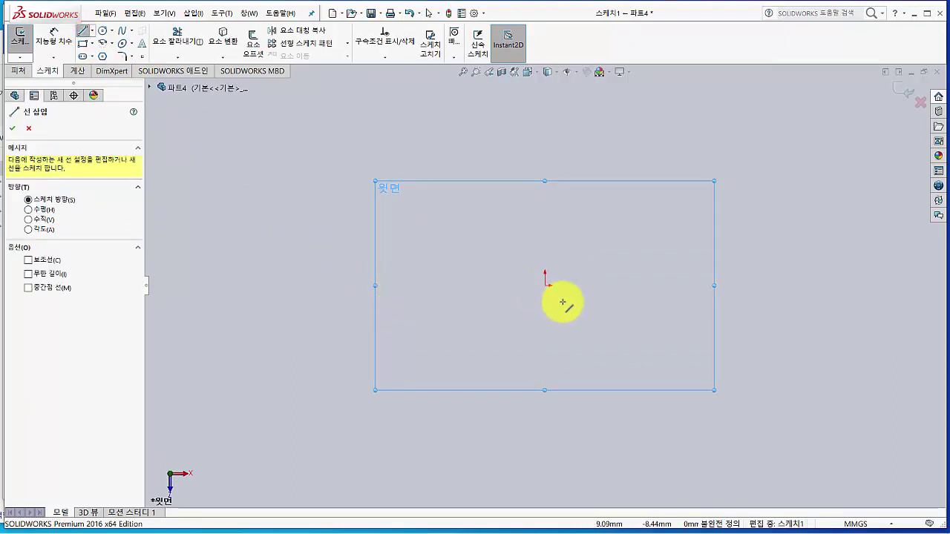
pyautogui.moveTo(563, 302)
pyautogui.keyDown('ctrl'); pyautogui.mouseDown(button='middle')
pyautogui.moveTo(388, 316)
pyautogui.moveTo(363, 312)
pyautogui.moveTo(349, 293)
pyautogui.mouseUp(button='middle'); pyautogui.keyUp('ctrl')
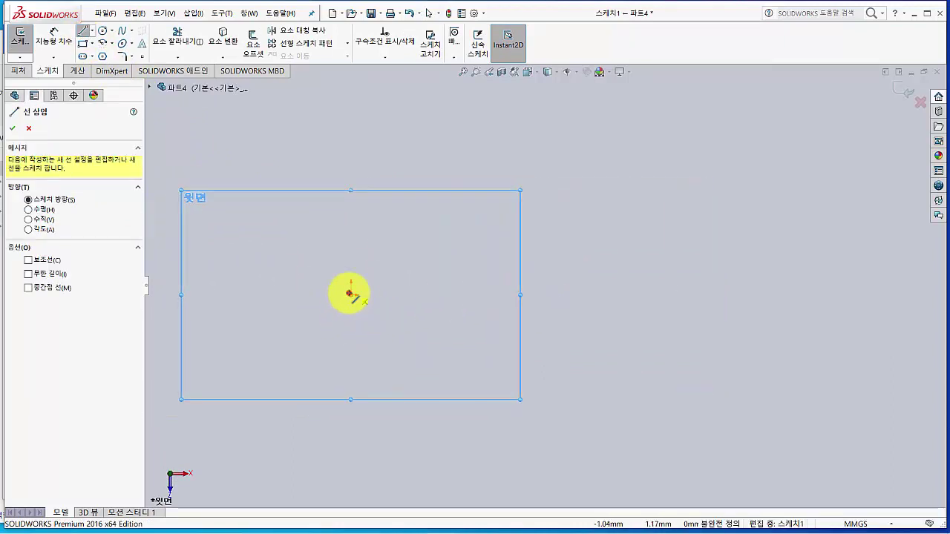
pyautogui.click(349, 293)
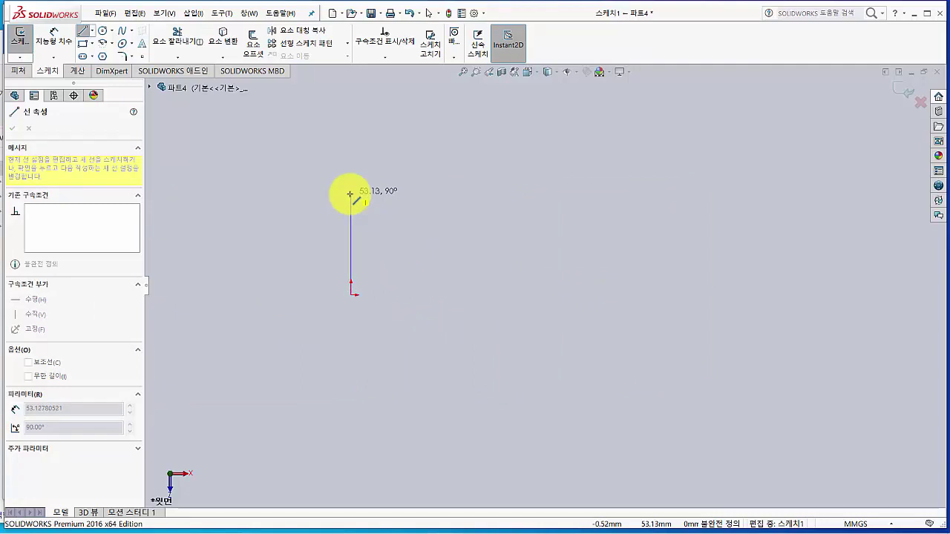
pyautogui.click(350, 194)
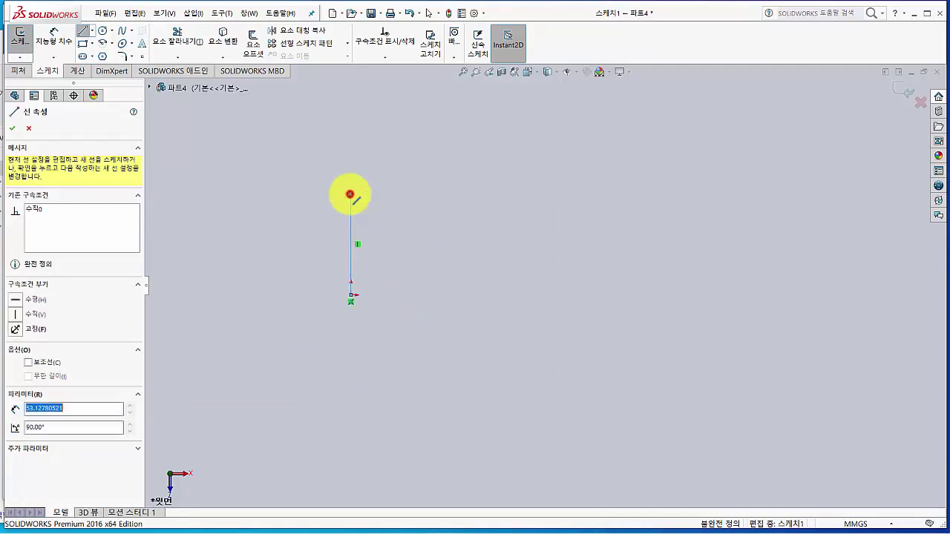
pyautogui.click(425, 194)
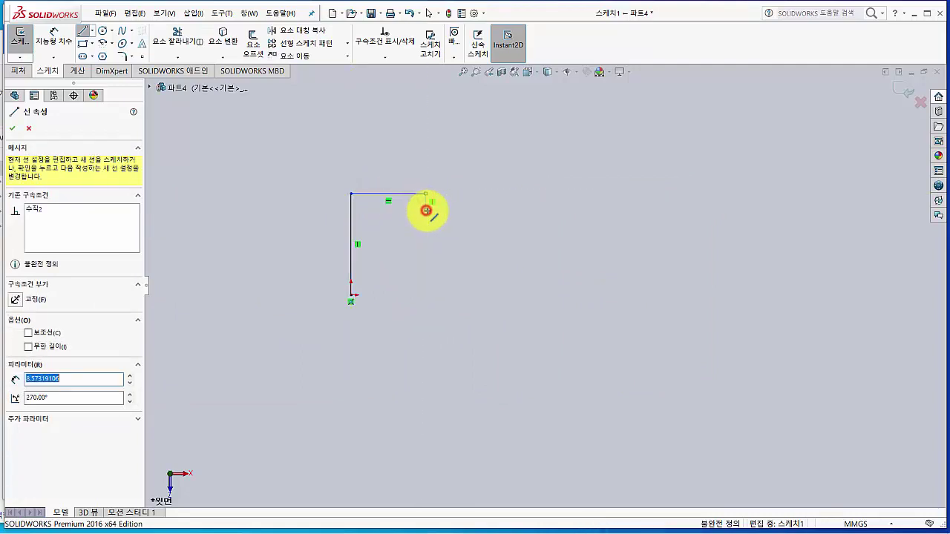
pyautogui.click(459, 210)
pyautogui.click(460, 221)
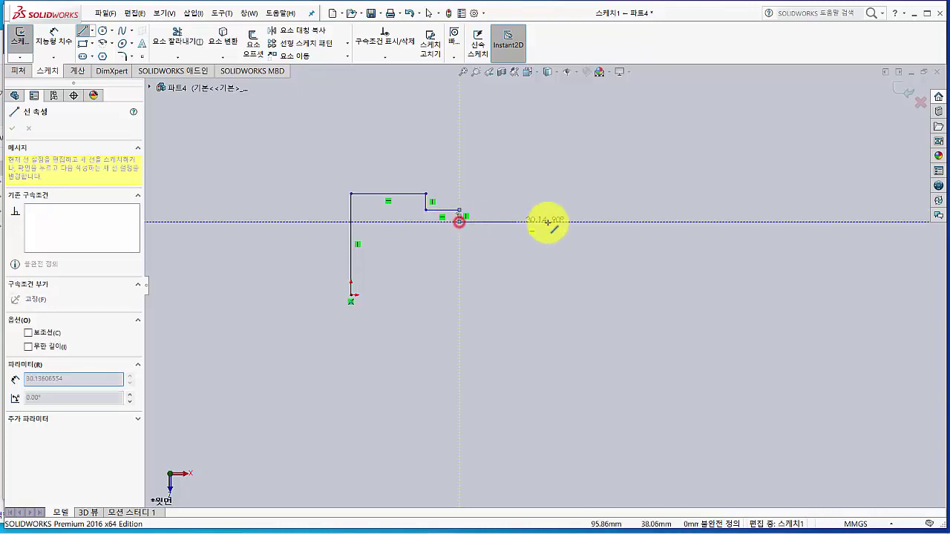
# Complete the profile with two long horizontal runs separated by a small step, a vertical end edge and a baseline back to the origin.
pyautogui.click(623, 221)
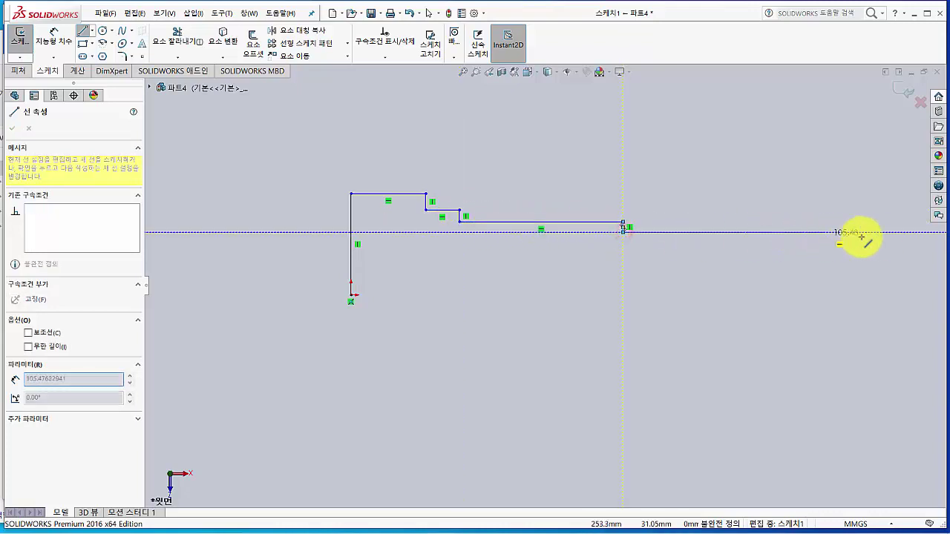
pyautogui.click(895, 232)
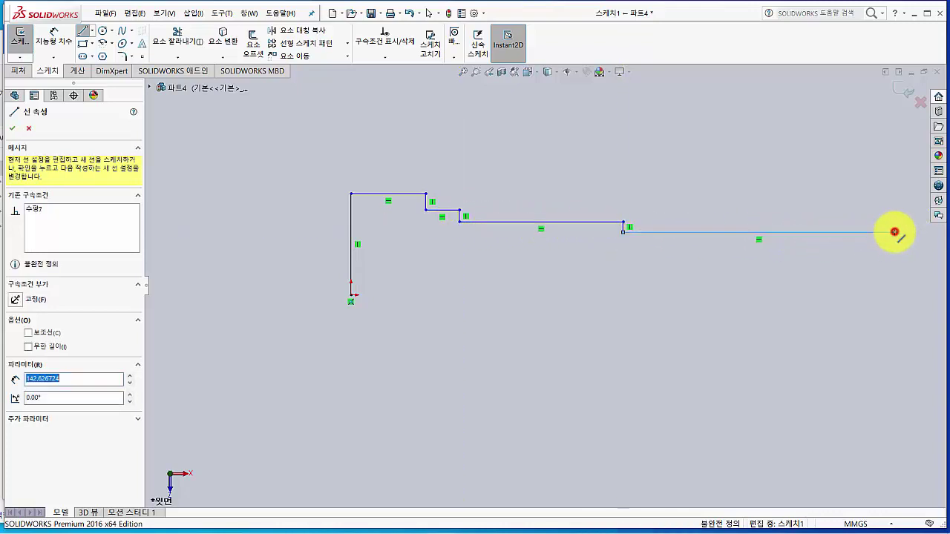
pyautogui.click(893, 295)
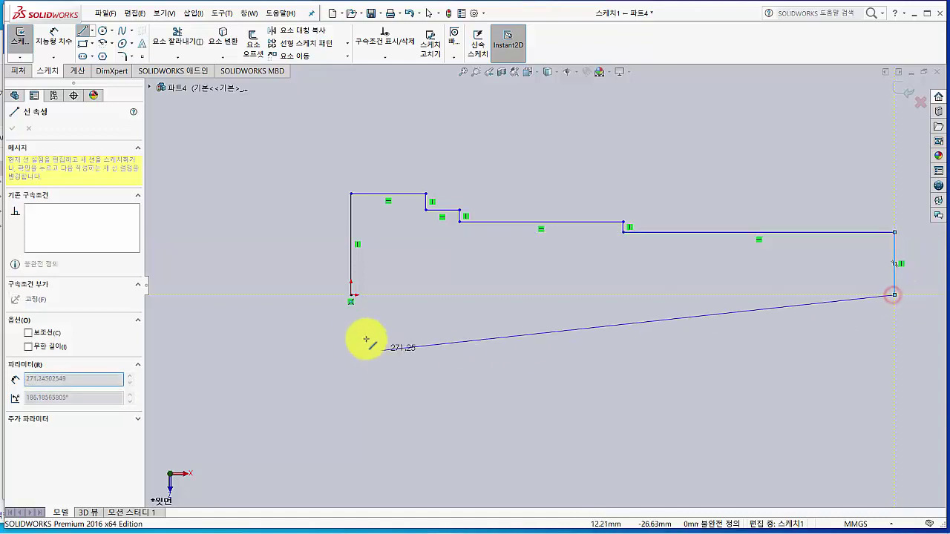
pyautogui.click(350, 295)
pyautogui.press('Escape')
pyautogui.press('Escape')
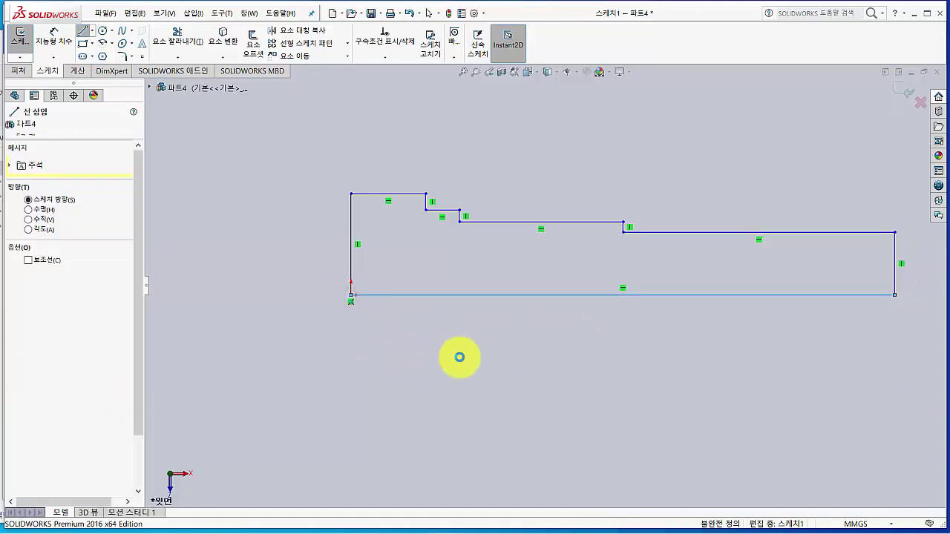
pyautogui.moveTo(460, 356)
pyautogui.mouseDown(button='middle')
pyautogui.moveTo(364, 389)
pyautogui.moveTo(436, 367)
pyautogui.moveTo(450, 377)
pyautogui.mouseUp(button='middle')
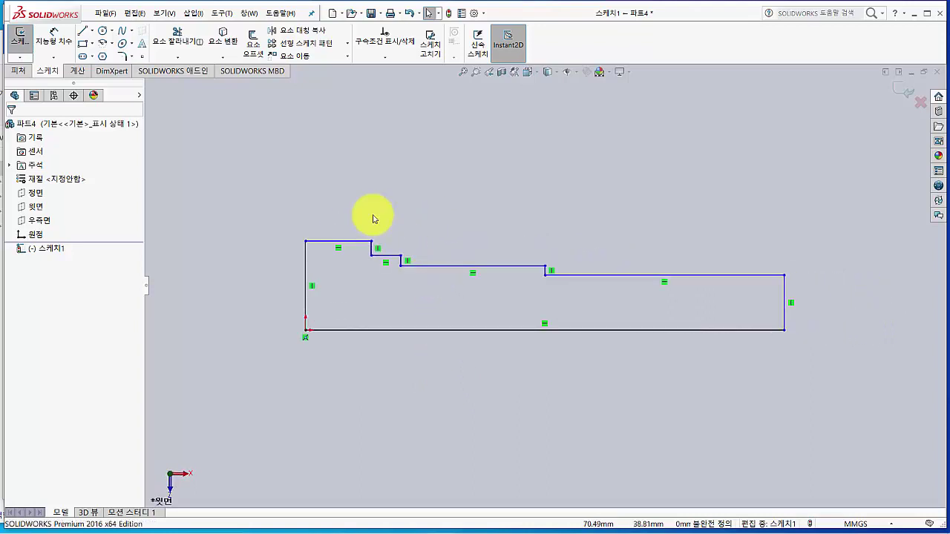
# Dimension the profile's overall length between its two vertical end edges as 65 mm.
pyautogui.click(54, 41)
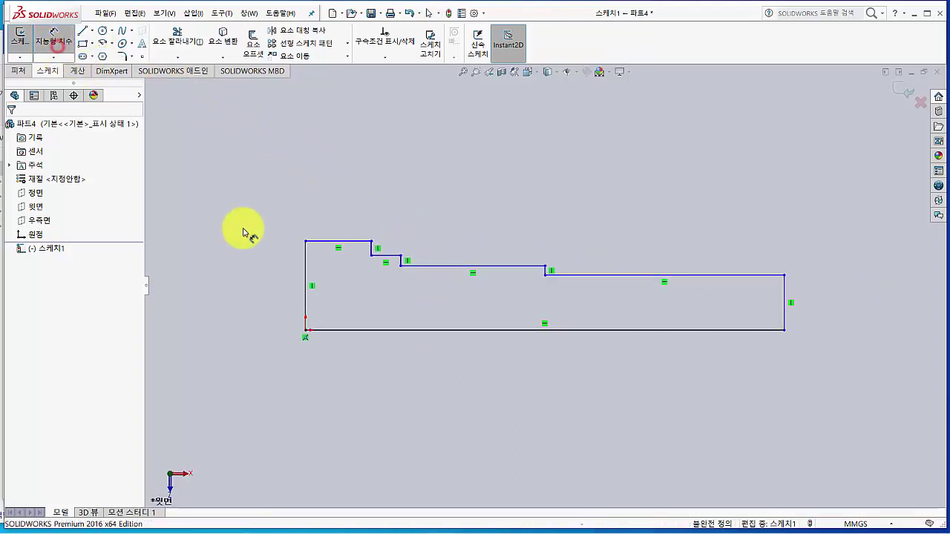
pyautogui.click(307, 271)
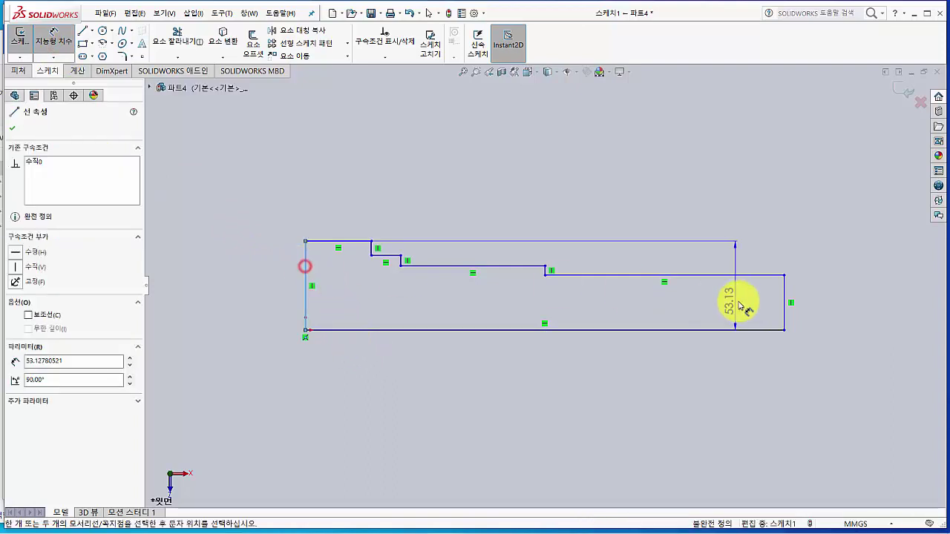
pyautogui.click(784, 295)
pyautogui.click(579, 389)
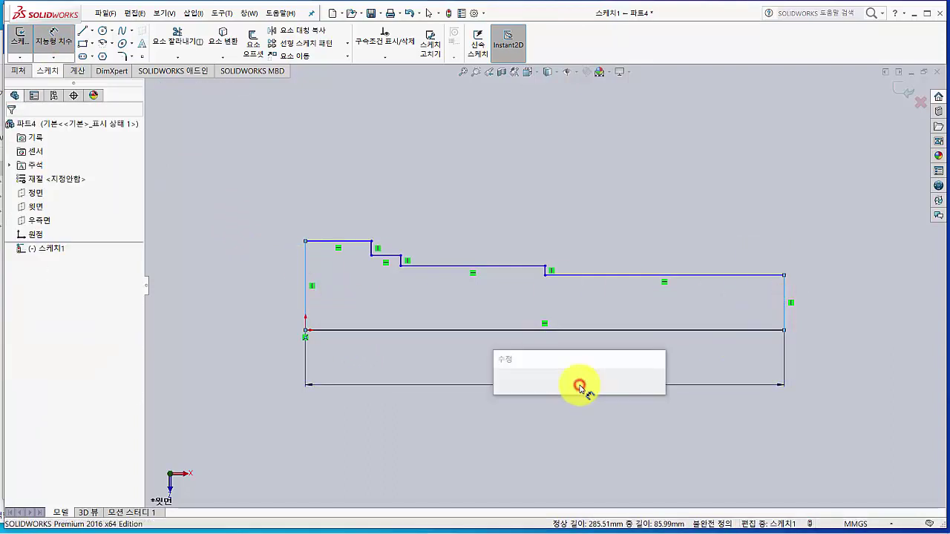
pyautogui.write('65')
pyautogui.press('Return')
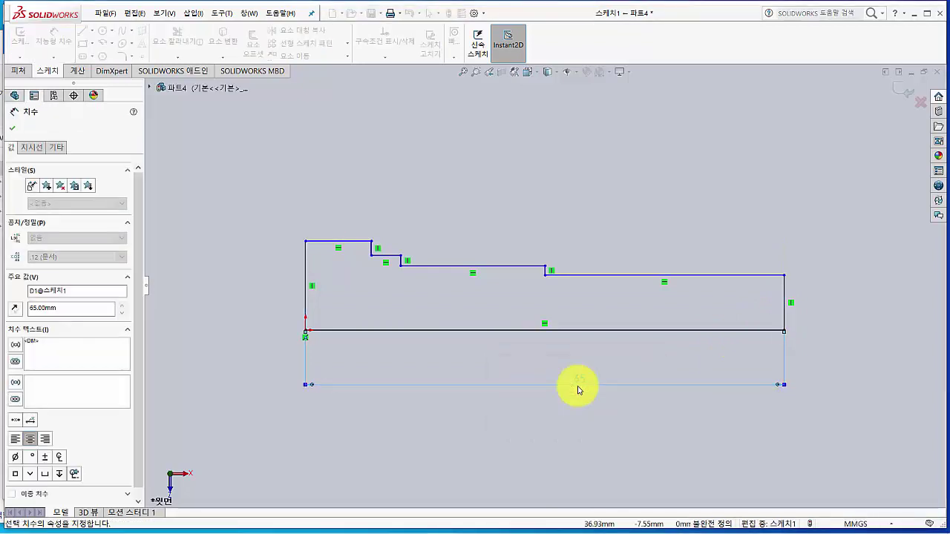
# Dimension the tallest section's length, from the origin-side edge to the first step, as 13 mm.
pyautogui.click(306, 259)
pyautogui.click(371, 247)
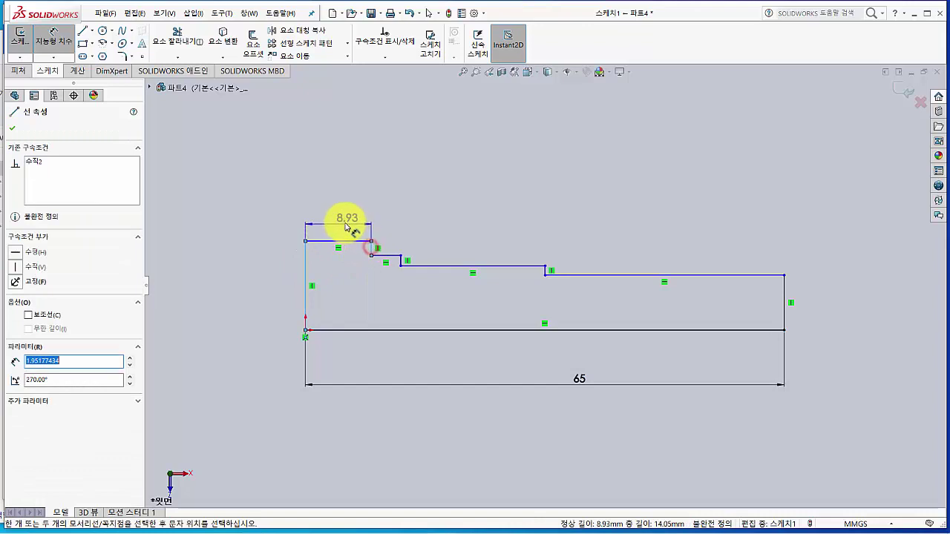
pyautogui.click(342, 222)
pyautogui.write('13')
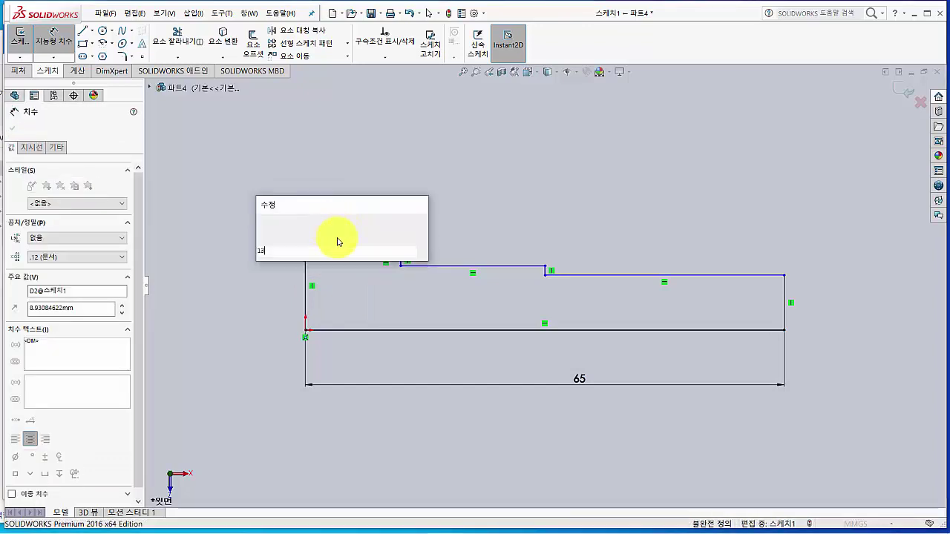
pyautogui.press('Return')
# Dimension the lowest section's length, from the far end edge to the nearest step, as 35 mm.
pyautogui.click(785, 297)
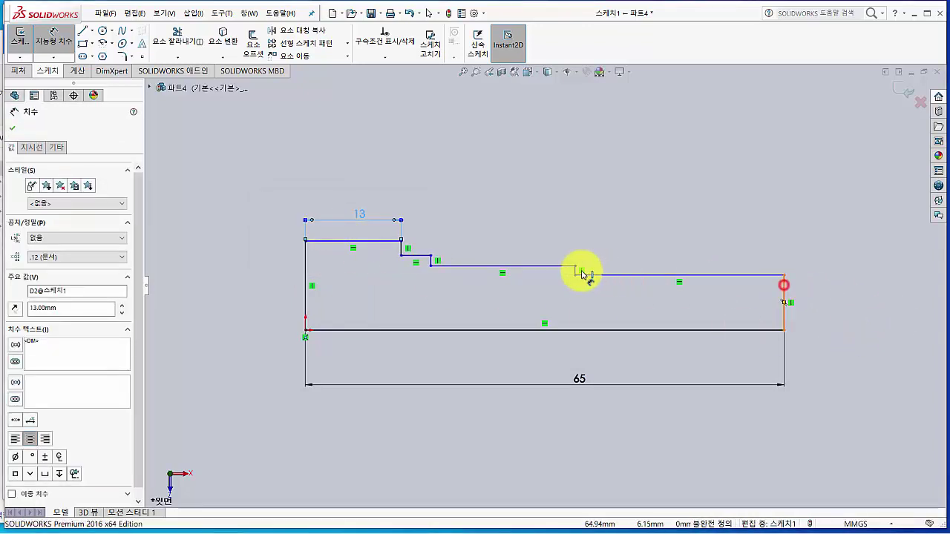
pyautogui.click(578, 271)
pyautogui.click(673, 239)
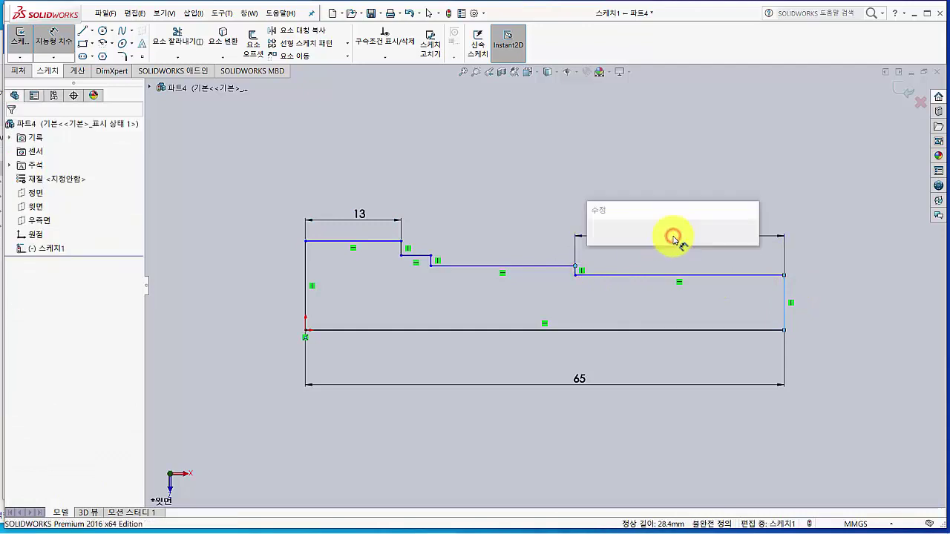
pyautogui.write('35')
pyautogui.press('Return')
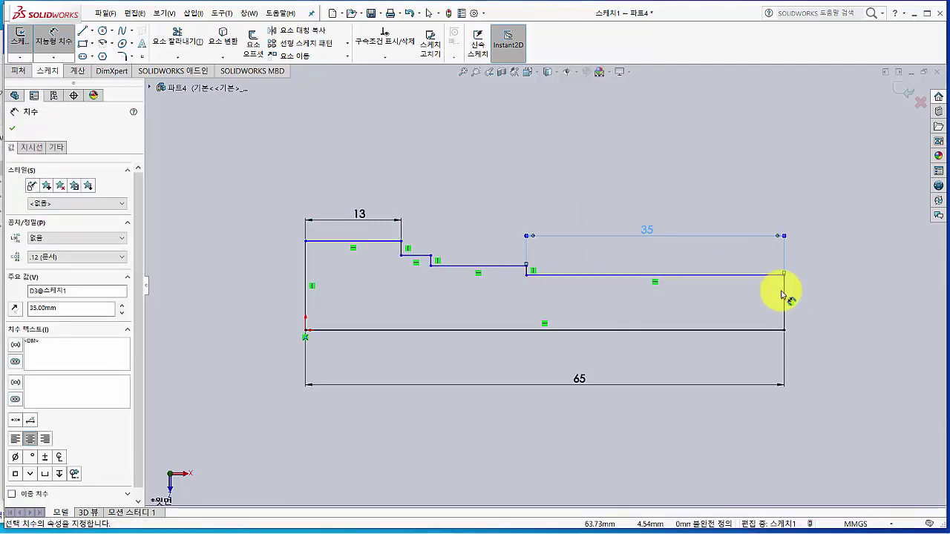
# Dimension the distance from the far end edge to the second step from the origin as 48 mm.
pyautogui.click(785, 294)
pyautogui.click(458, 266)
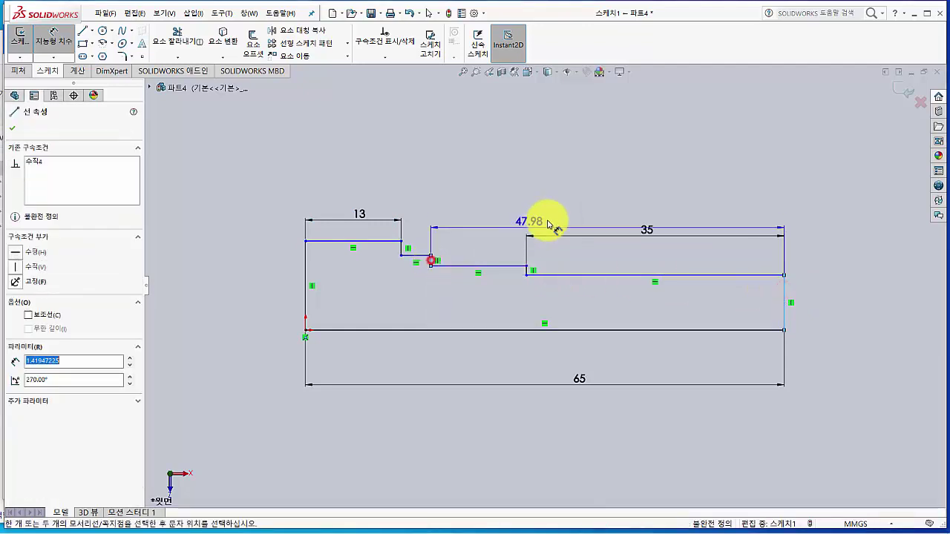
pyautogui.click(568, 216)
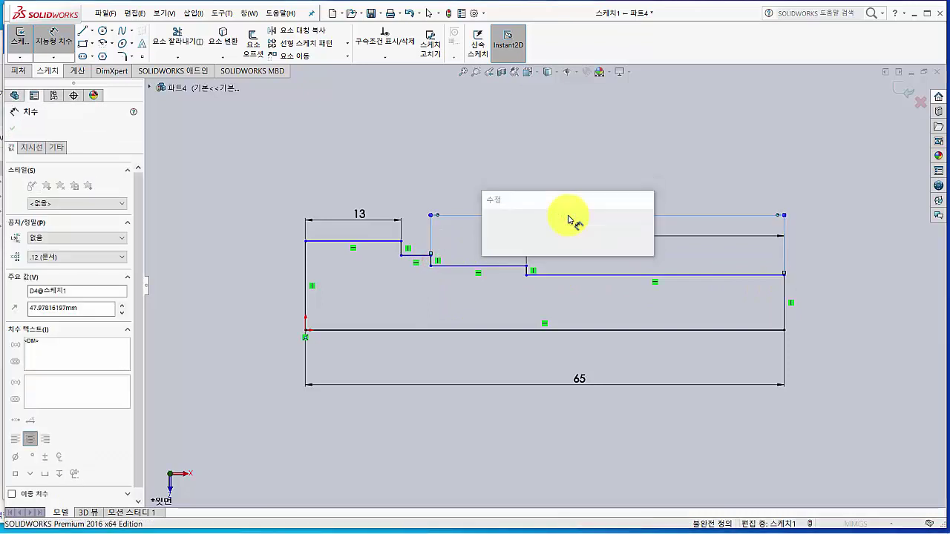
pyautogui.write('48')
pyautogui.press('Return')
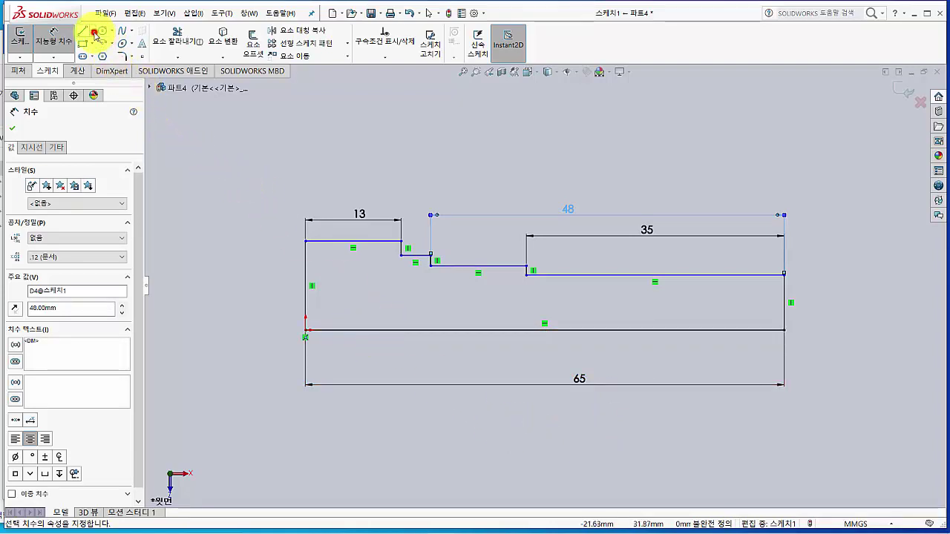
# Draw a horizontal centerline about 72 mm long from the origin along the profile's base line, extending past the far end edge.
pyautogui.click(92, 31)
pyautogui.click(96, 58)
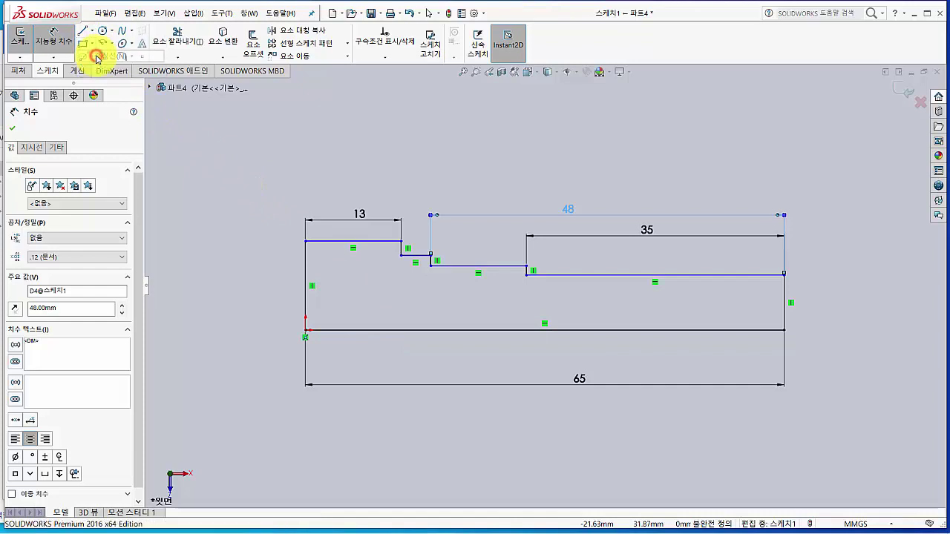
pyautogui.click(305, 329)
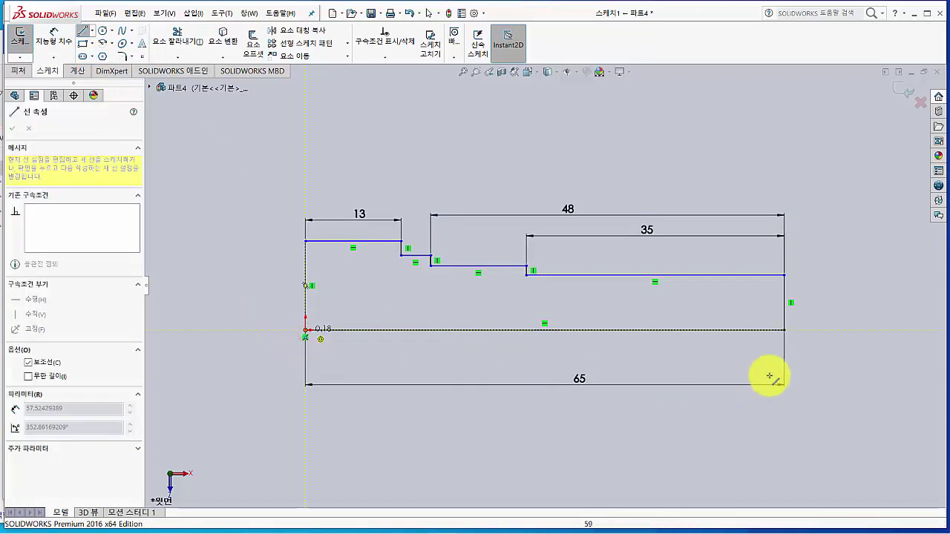
pyautogui.click(835, 330)
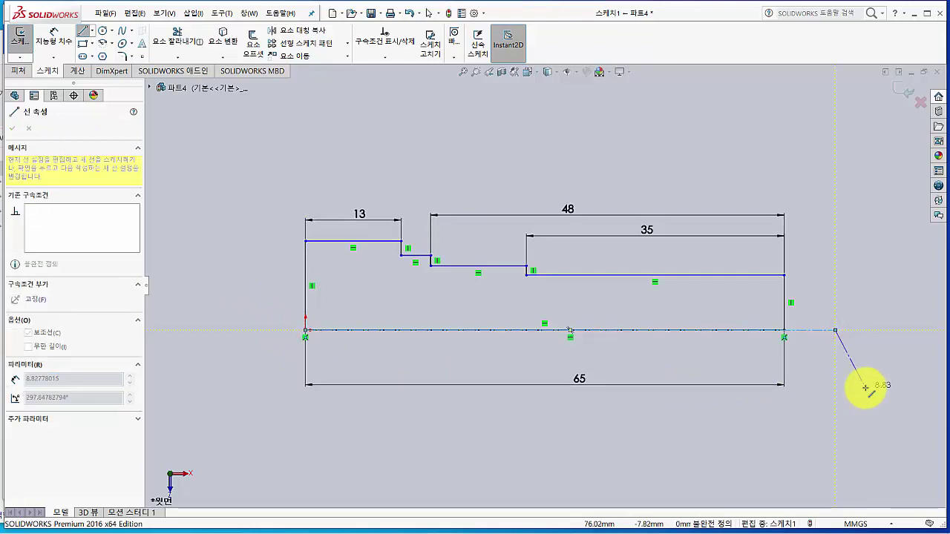
pyautogui.press('Escape')
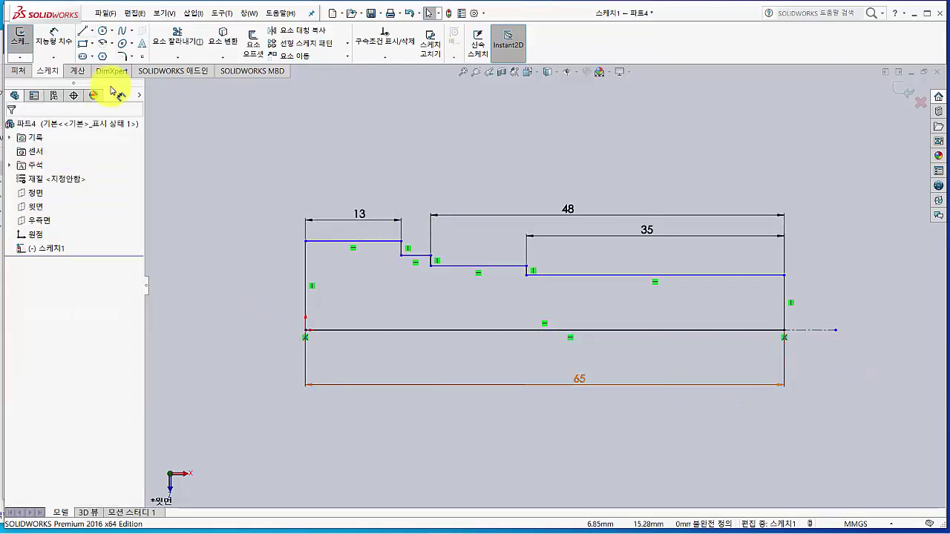
# Dimension the lowest section's diameter across the centerline as 9 mm.
pyautogui.click(51, 43)
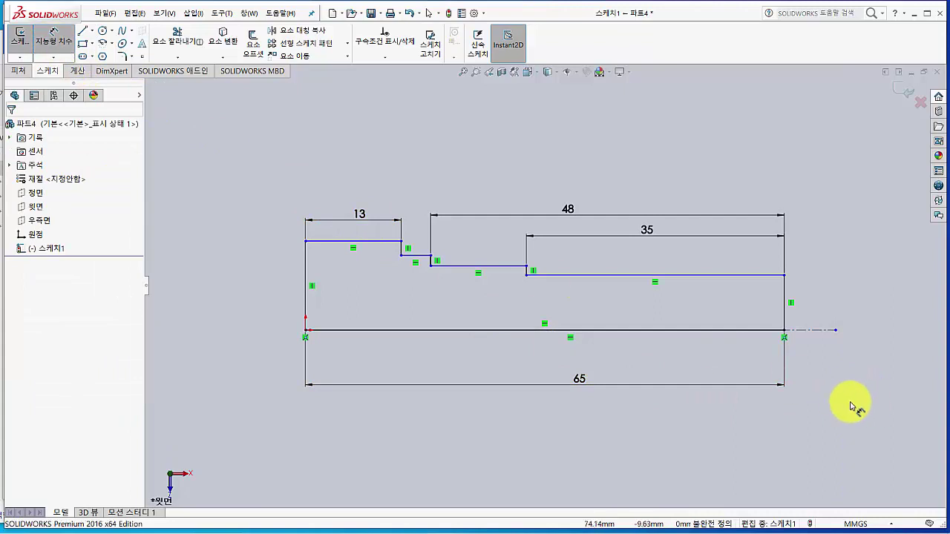
pyautogui.click(808, 329)
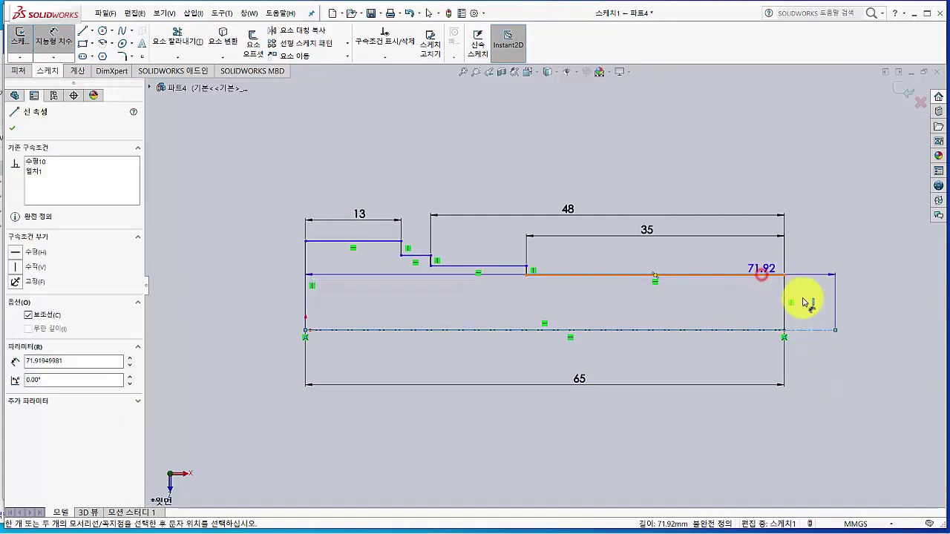
pyautogui.click(762, 274)
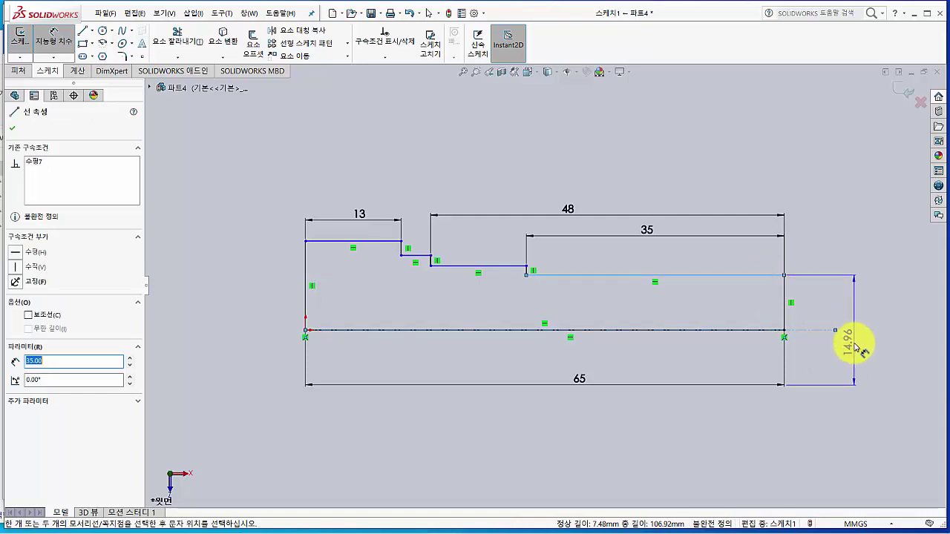
pyautogui.click(853, 344)
pyautogui.write('9')
pyautogui.press('Return')
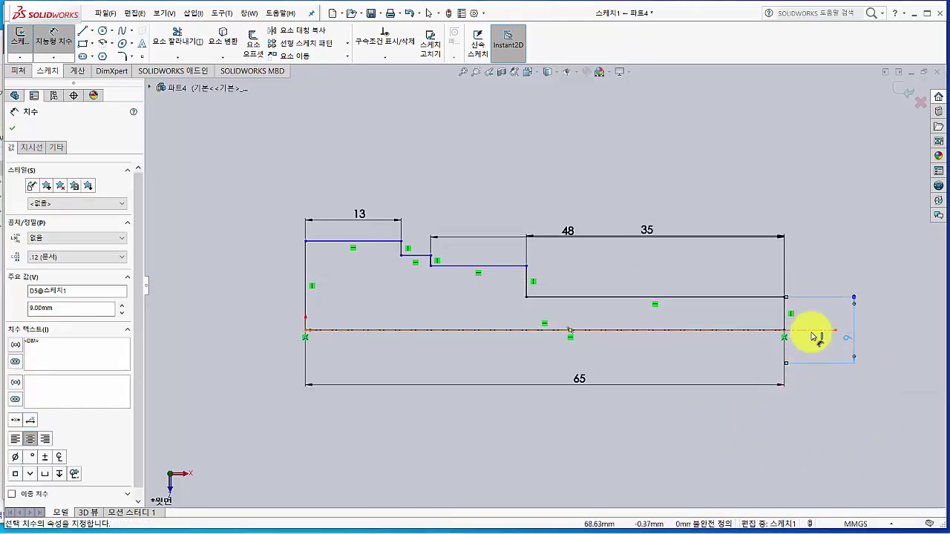
# Dimension the diameter of the section next to the lowest one, across the centerline, as 11 mm.
pyautogui.click(709, 330)
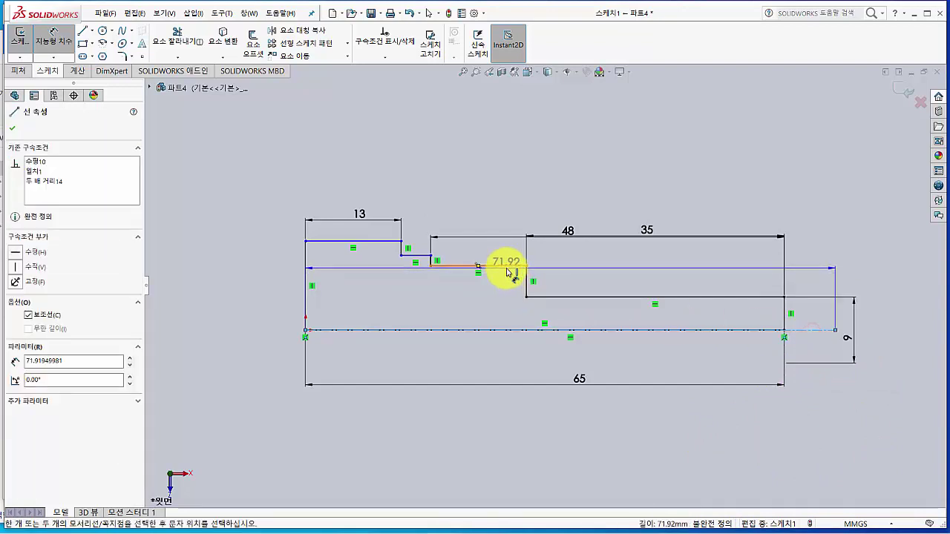
pyautogui.click(504, 266)
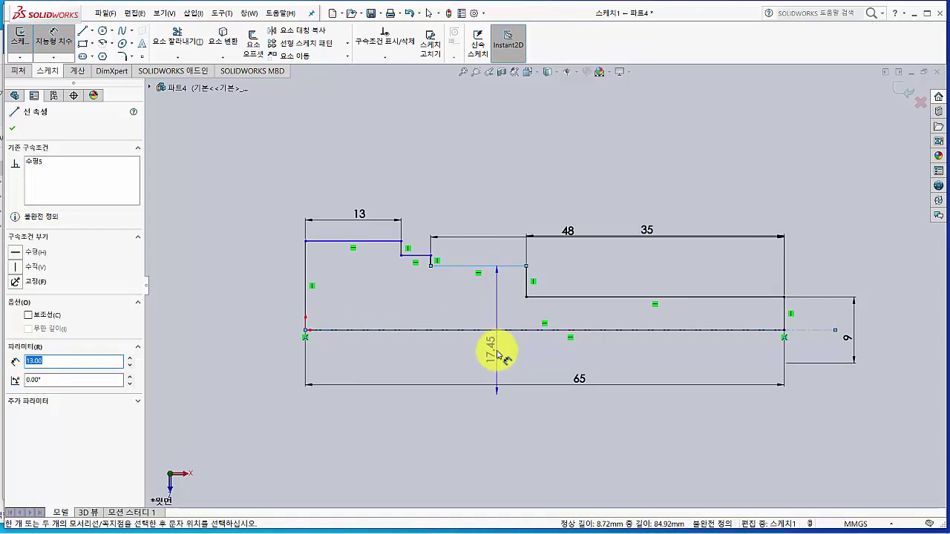
pyautogui.click(497, 355)
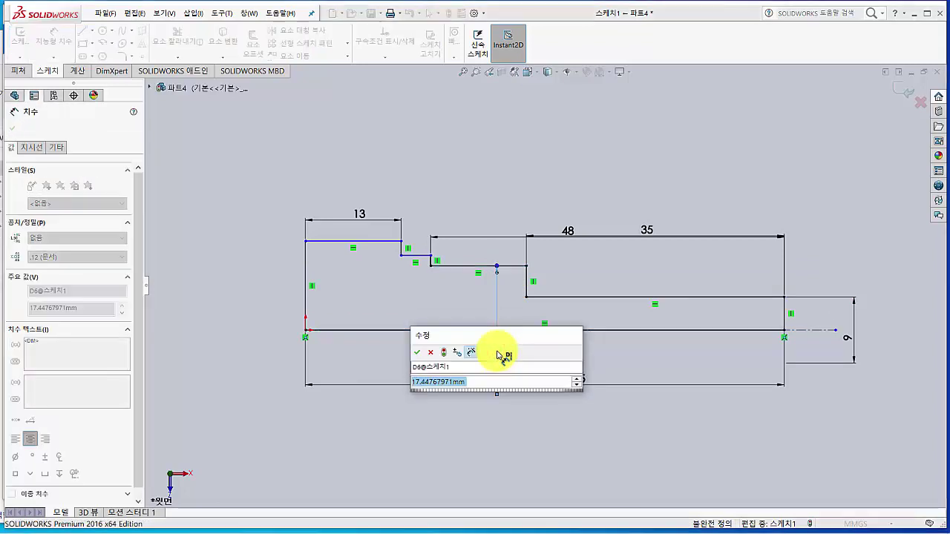
pyautogui.write('11')
pyautogui.press('Return')
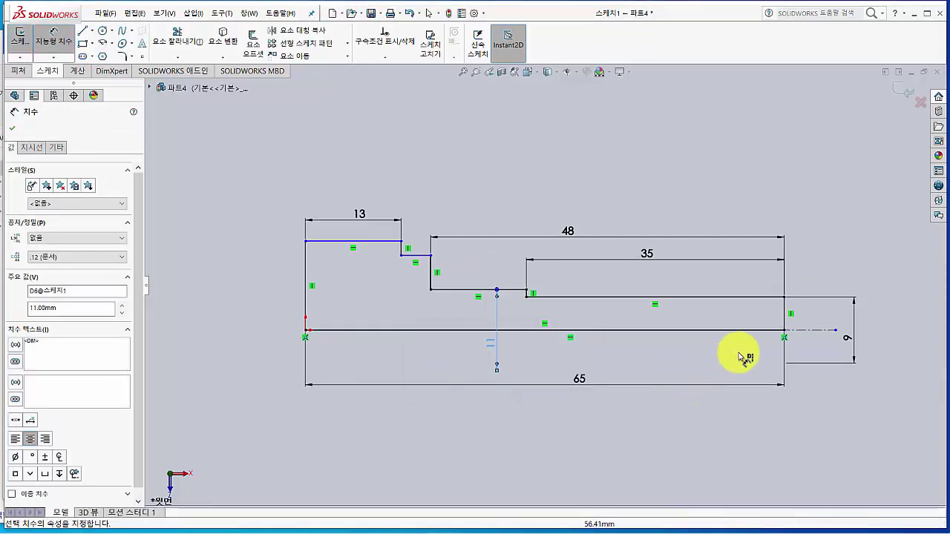
# Dimension the diameter of the short section beside the tallest one, across the centerline, as 15 mm.
pyautogui.click(804, 330)
pyautogui.click(419, 256)
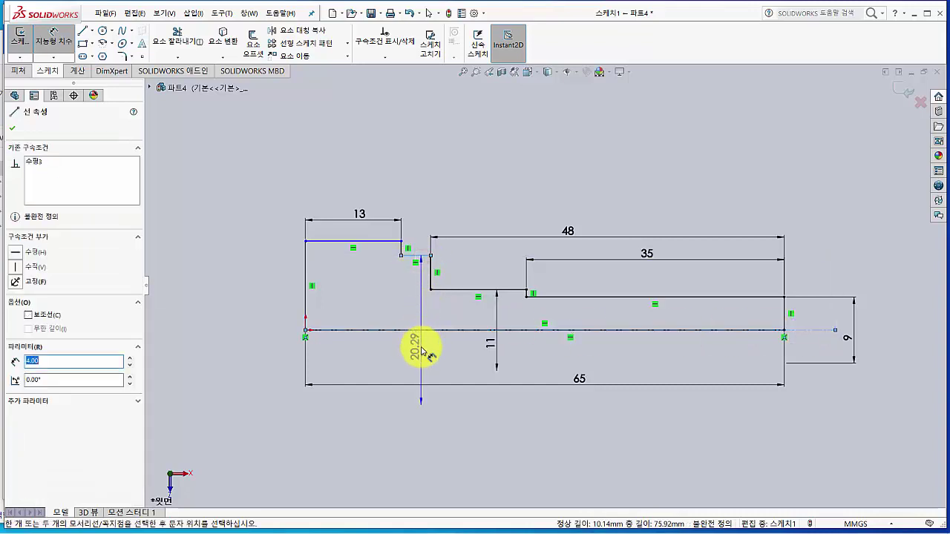
pyautogui.click(421, 350)
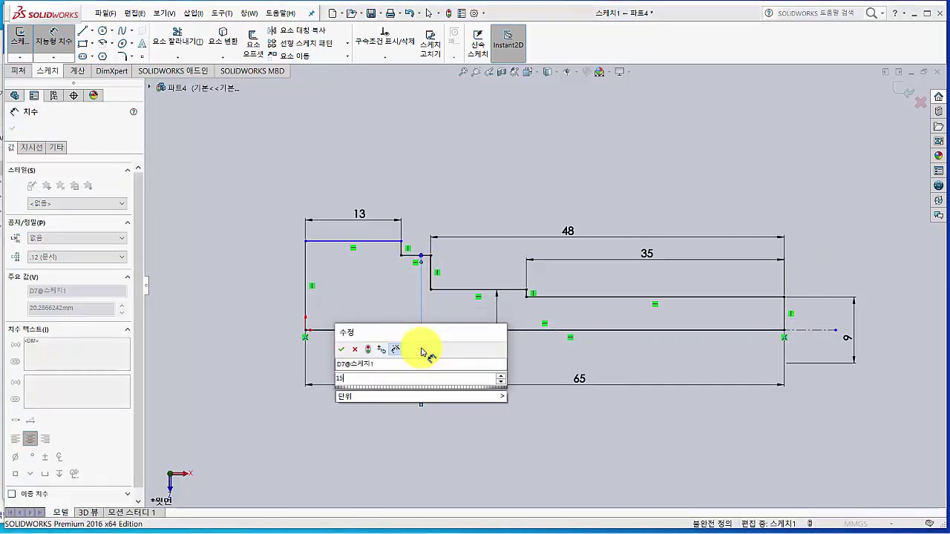
pyautogui.press('Return')
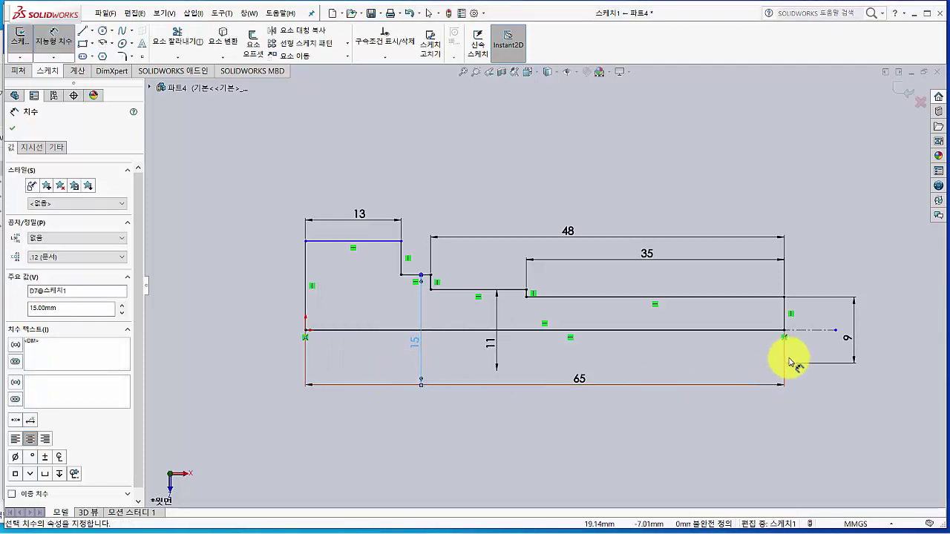
# Dimension the tallest section's diameter across the centerline as 22 mm.
pyautogui.click(805, 329)
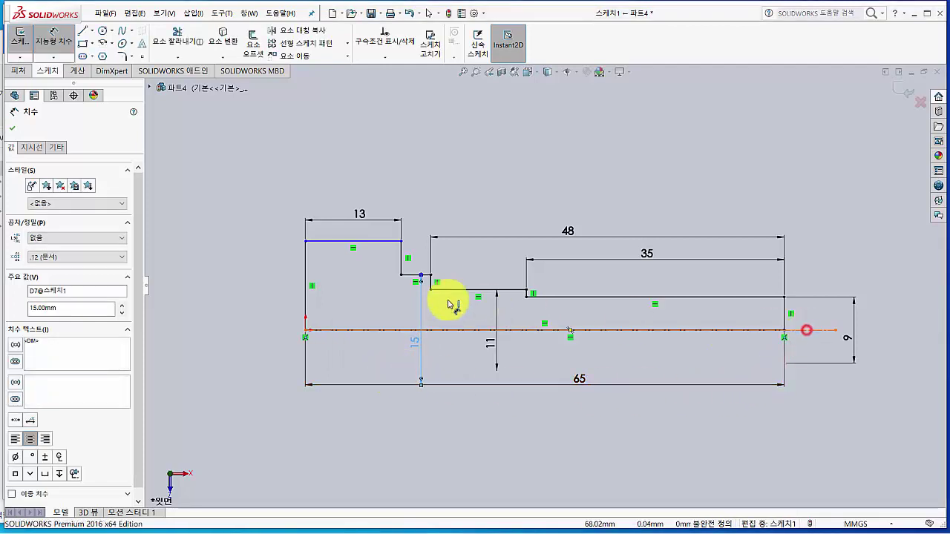
pyautogui.click(328, 242)
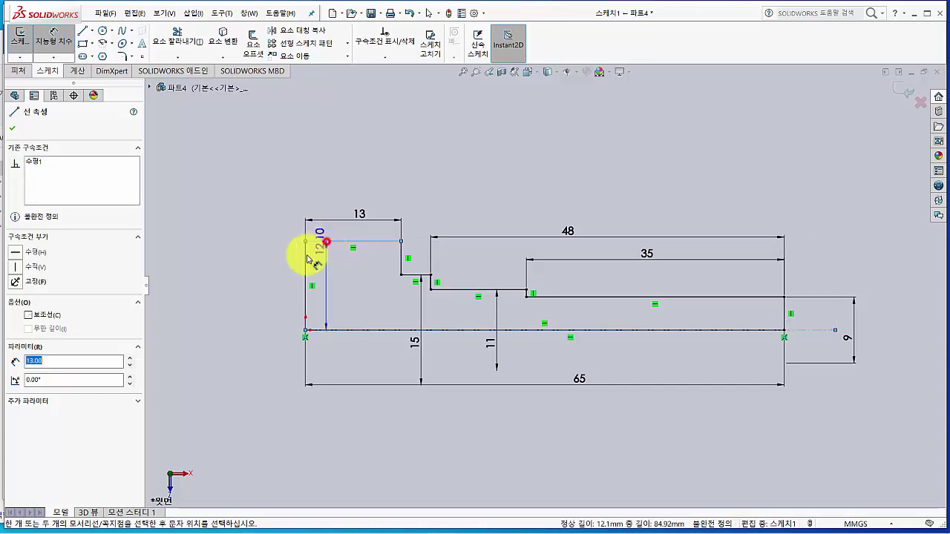
pyautogui.click(279, 336)
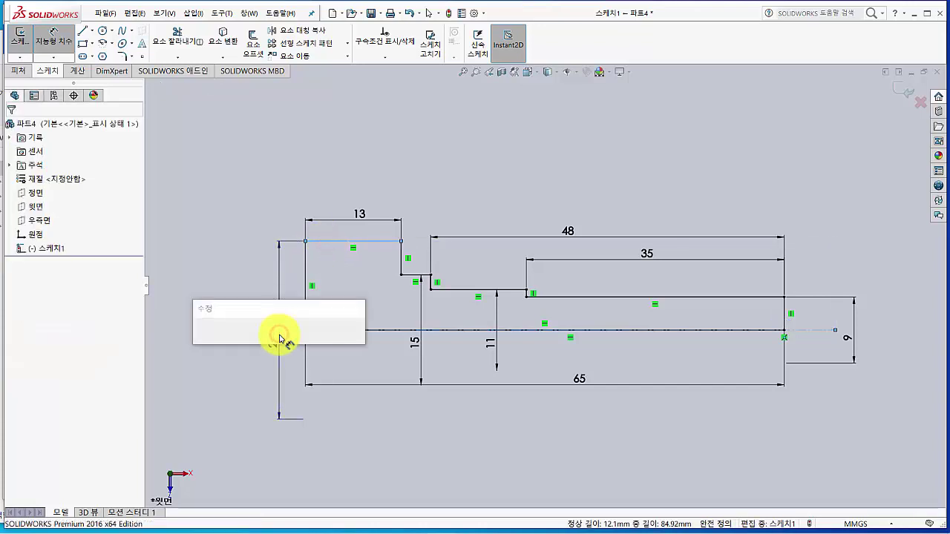
pyautogui.write('22')
pyautogui.press('Return')
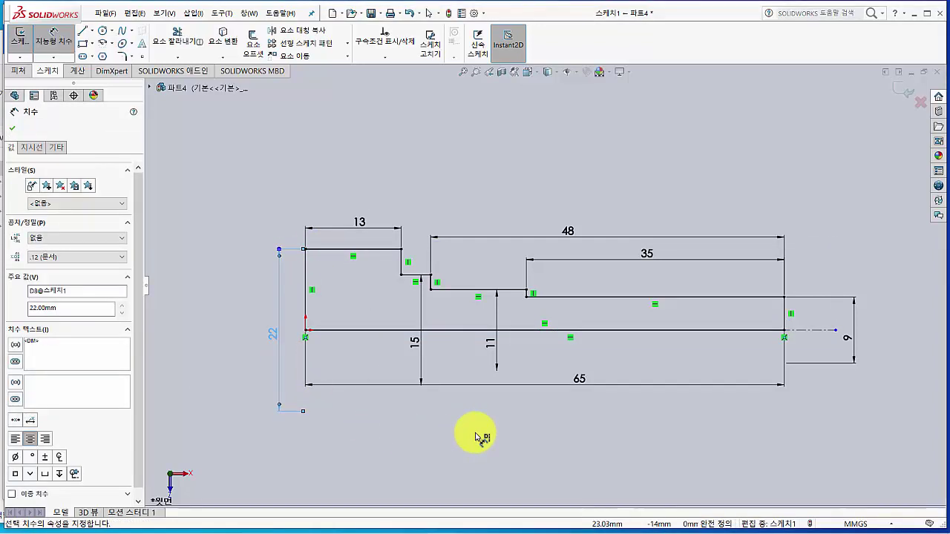
pyautogui.click(465, 442)
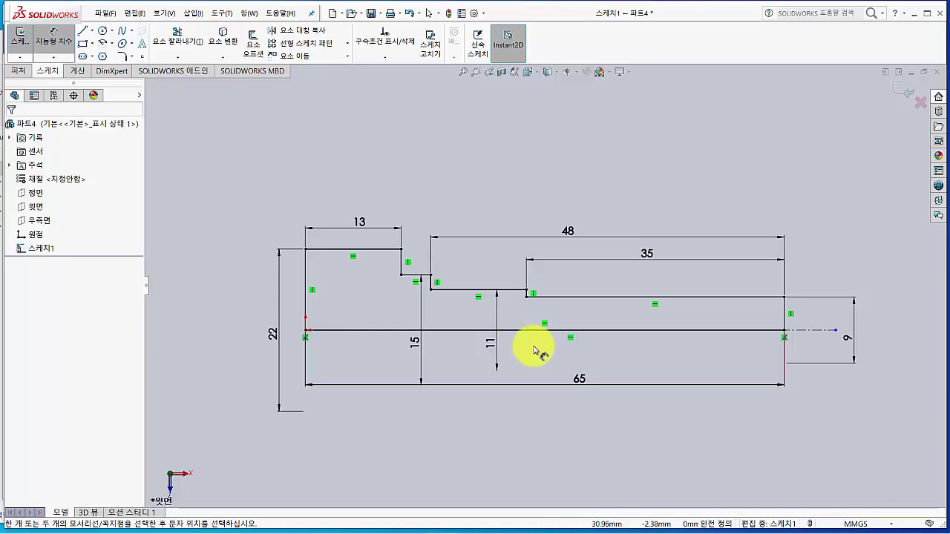
# Revolve the stepped profile 360 degrees around the centerline into a solid.
pyautogui.click(18, 46)
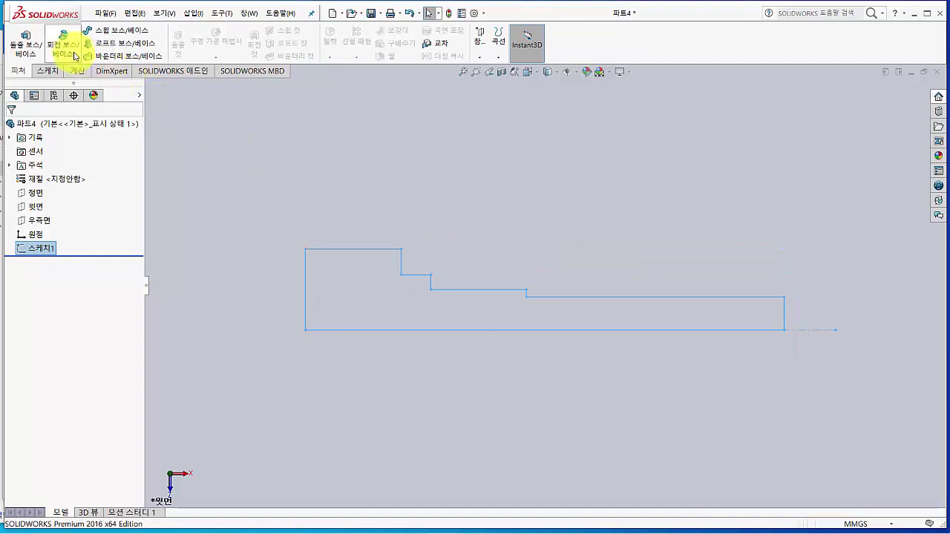
pyautogui.click(68, 50)
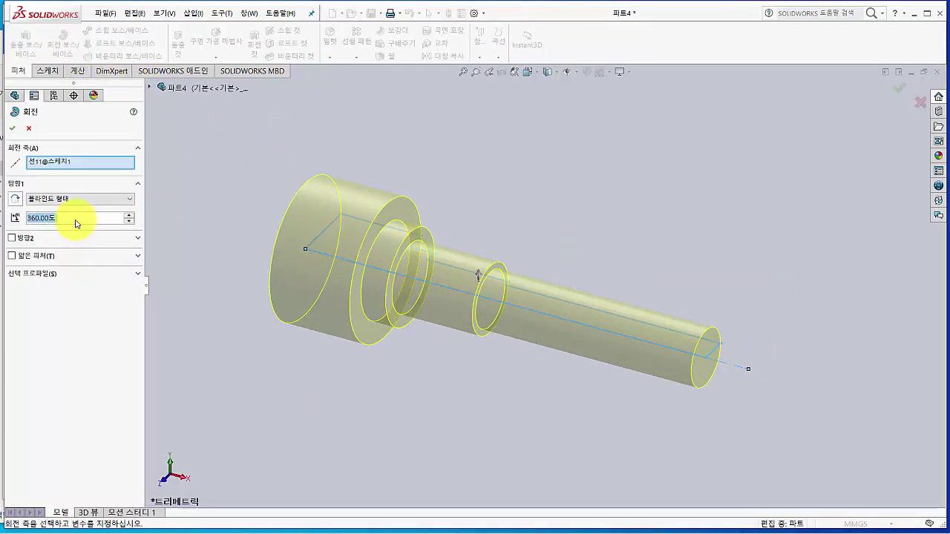
pyautogui.click(11, 128)
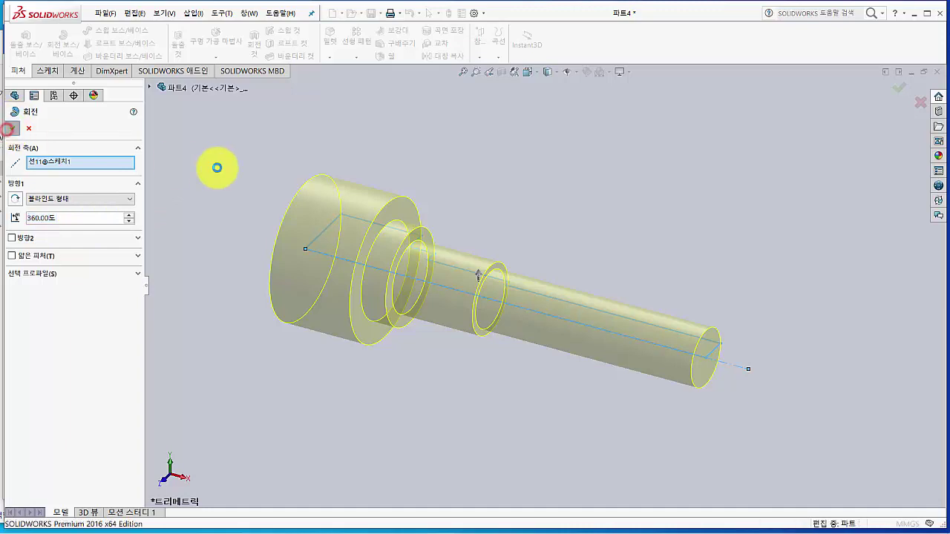
pyautogui.click(222, 170)
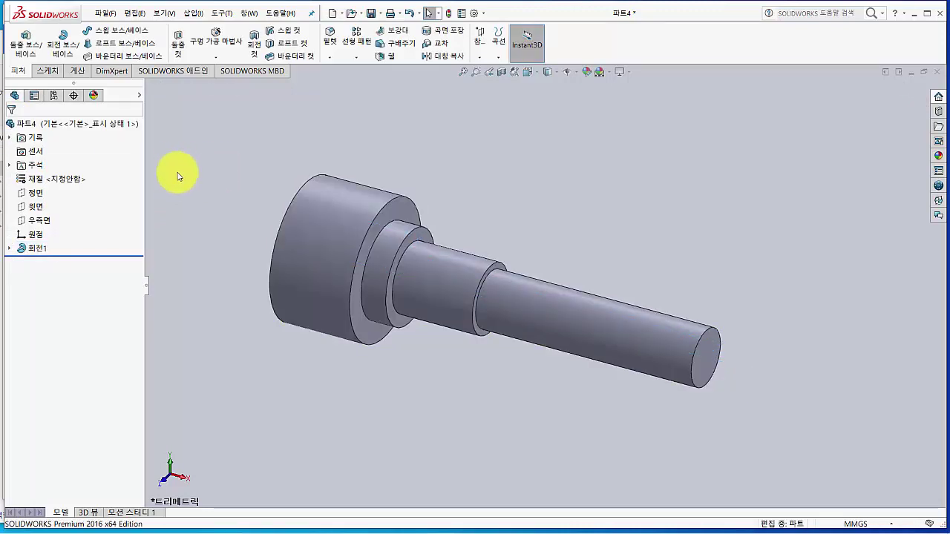
# After checking the part 4 drawing, sketch a circle about 3.1 mm in diameter on the top plane, centered on the 11 mm section's upper edge.
pyautogui.hotkey('alt', 'Tab')
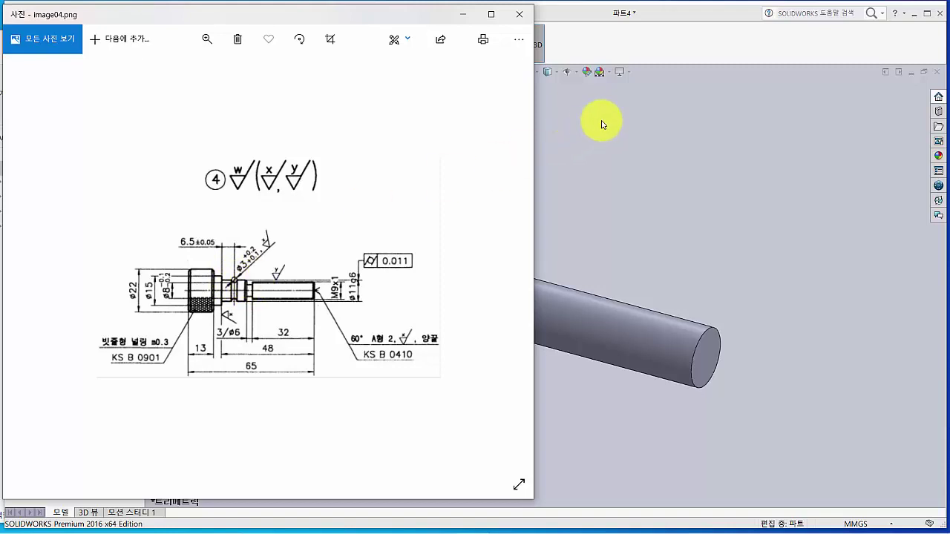
pyautogui.click(690, 45)
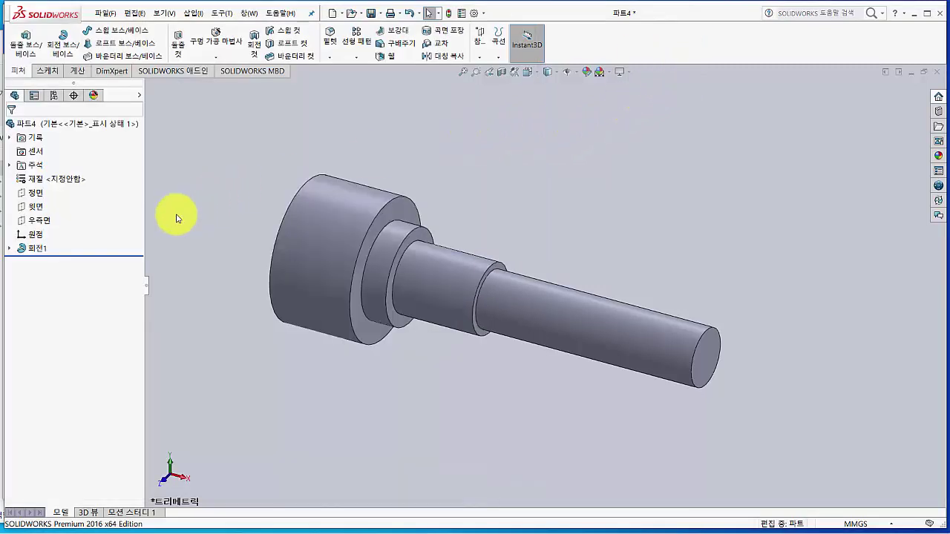
pyautogui.click(34, 208)
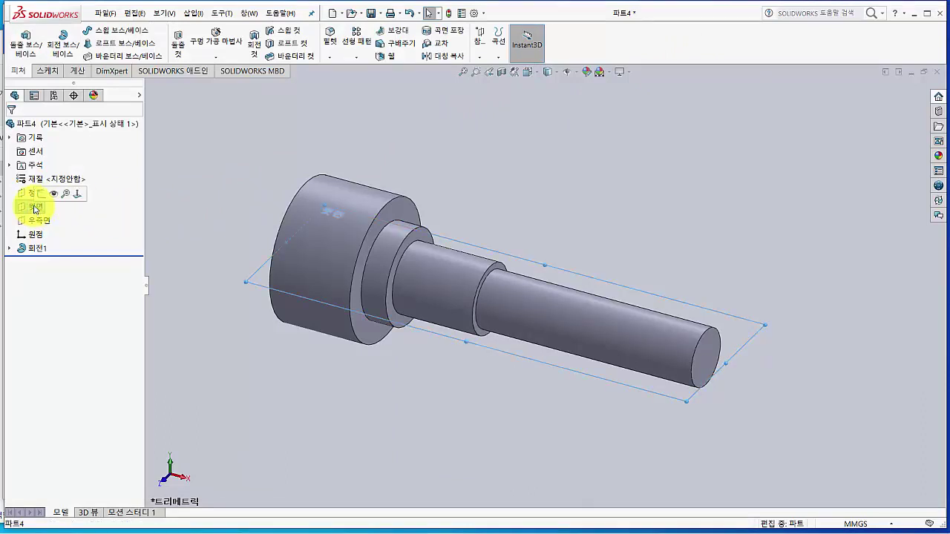
pyautogui.click(41, 195)
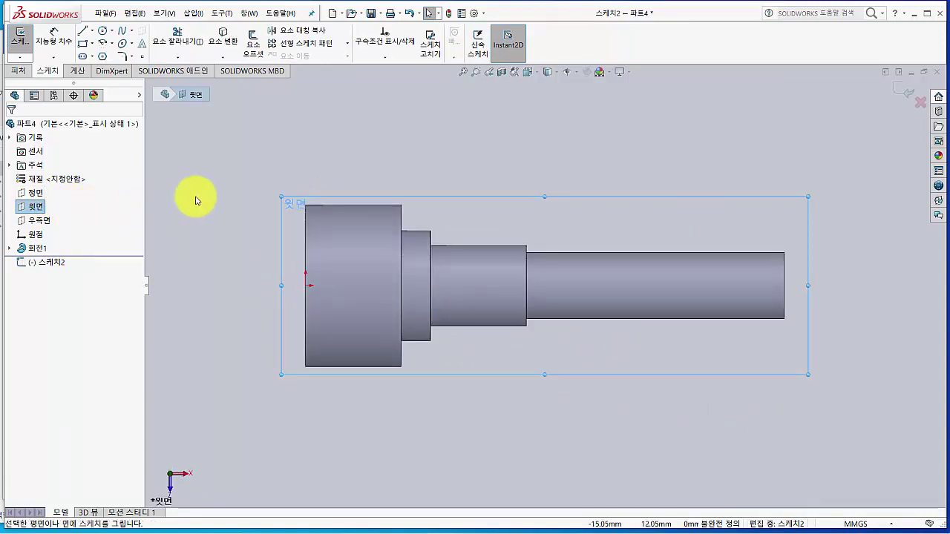
pyautogui.click(104, 33)
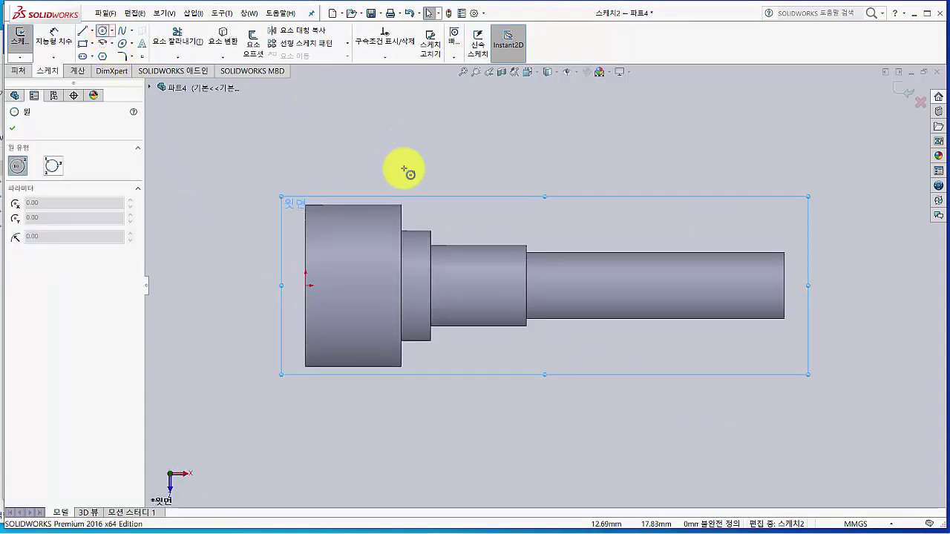
pyautogui.click(456, 245)
pyautogui.click(456, 256)
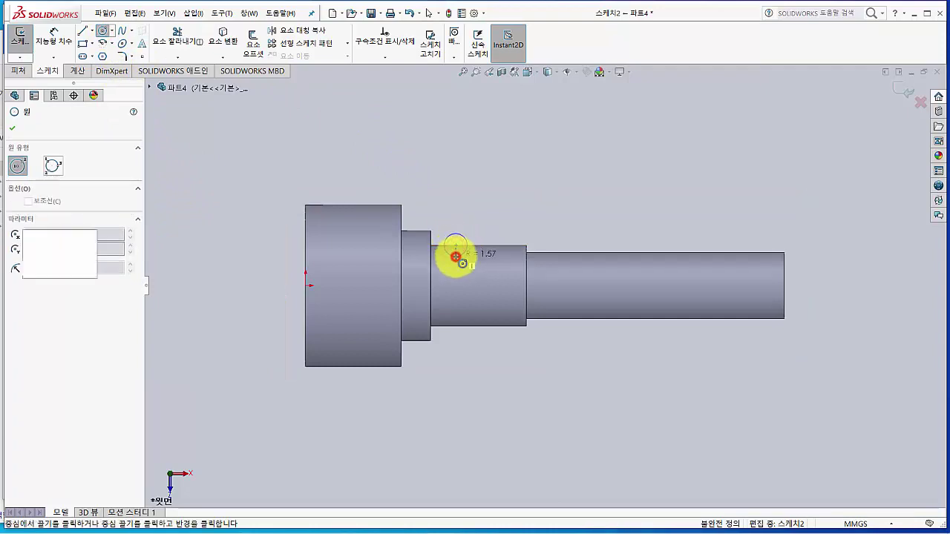
# Dimension the distance from the shoulder between the 15 mm and 11 mm sections to the circle's center as 6.5 mm.
pyautogui.click(52, 43)
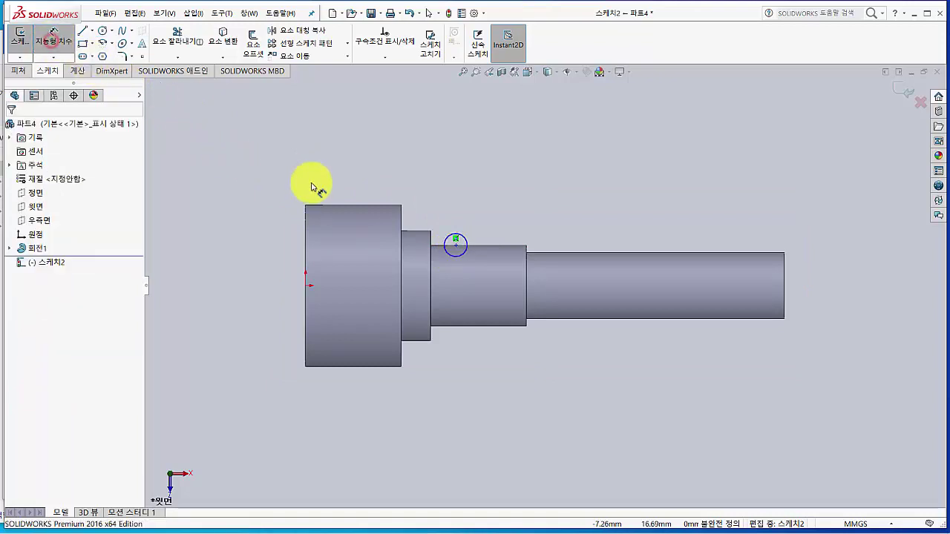
pyautogui.click(431, 267)
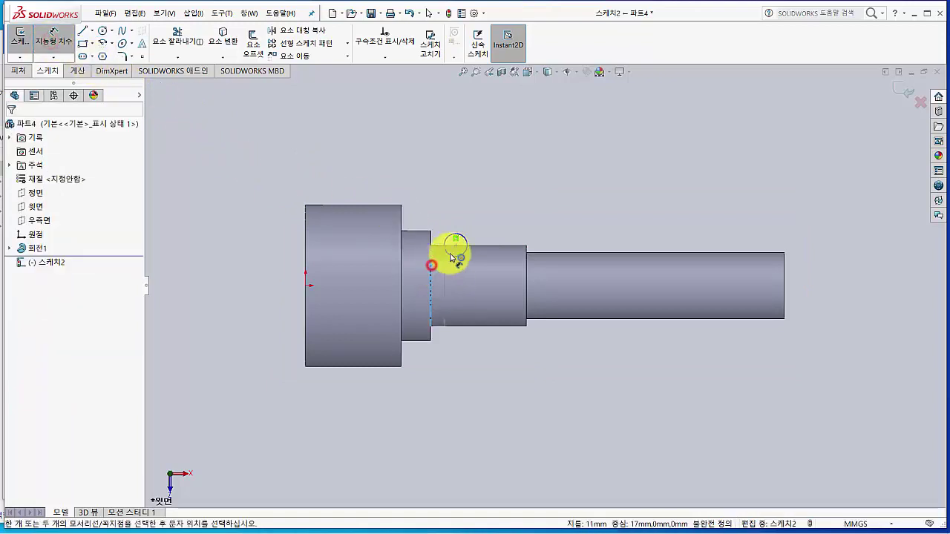
pyautogui.click(455, 249)
pyautogui.click(502, 182)
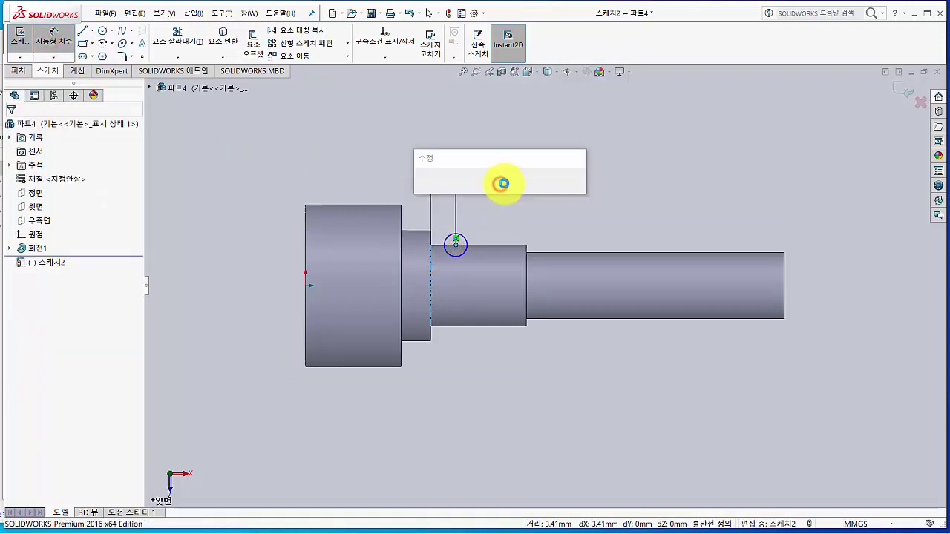
pyautogui.write('6.5')
pyautogui.press('Return')
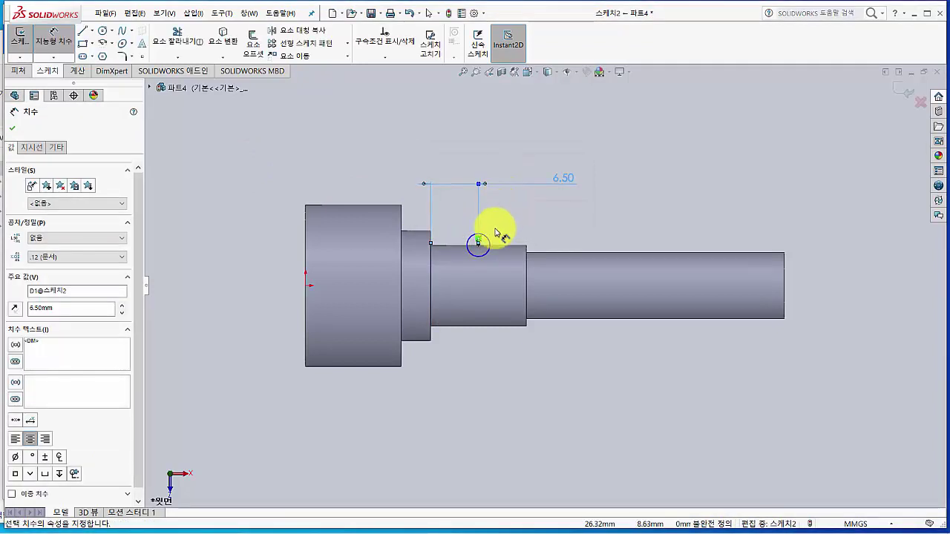
# Dimension the groove circle's diameter as 3 mm.
pyautogui.click(487, 239)
pyautogui.click(525, 216)
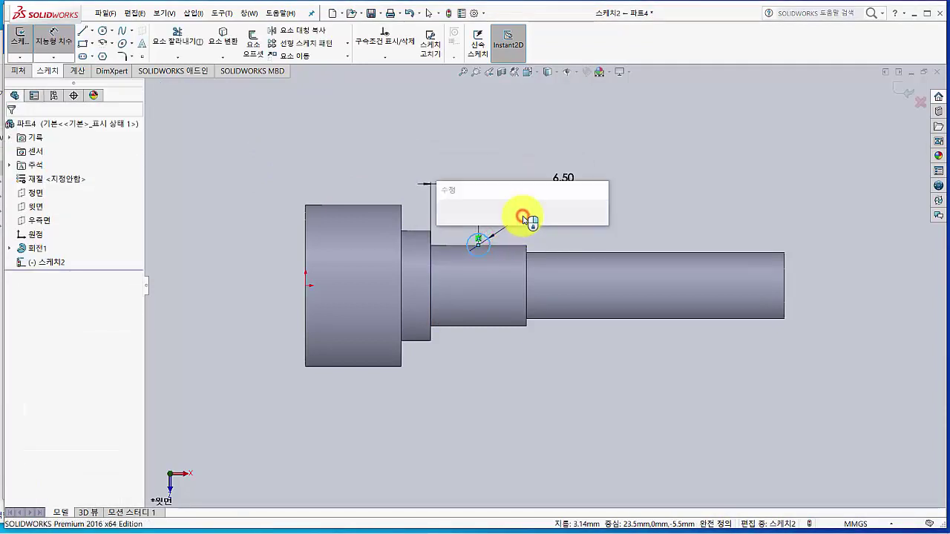
pyautogui.write('3.00mm')
pyautogui.press('Return')
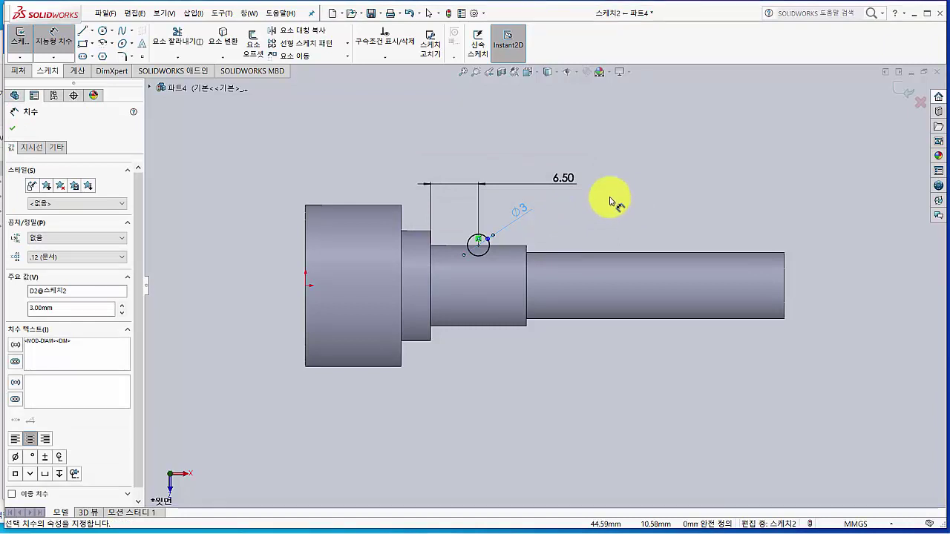
# Draw a horizontal centerline from the origin along the screw's axis to just past the shaft's free end.
pyautogui.click(92, 31)
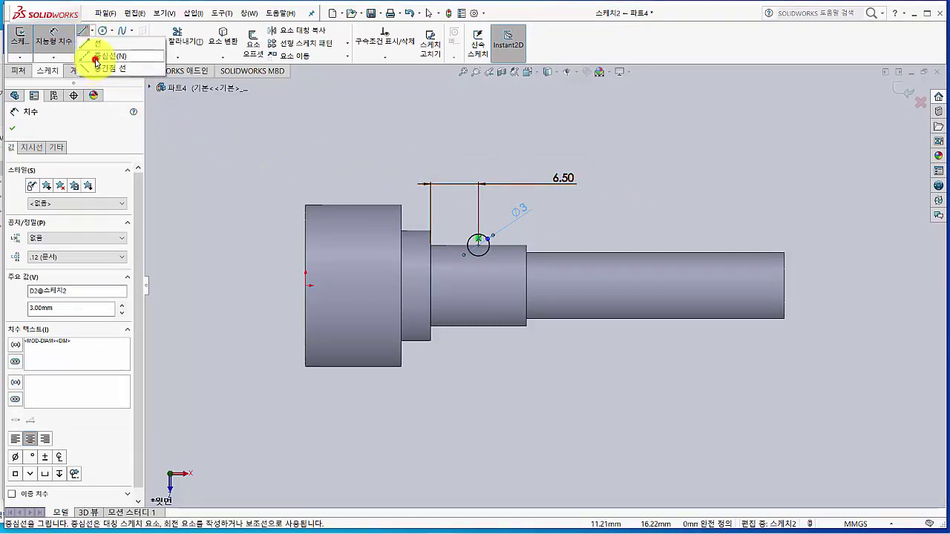
pyautogui.click(95, 58)
pyautogui.click(306, 285)
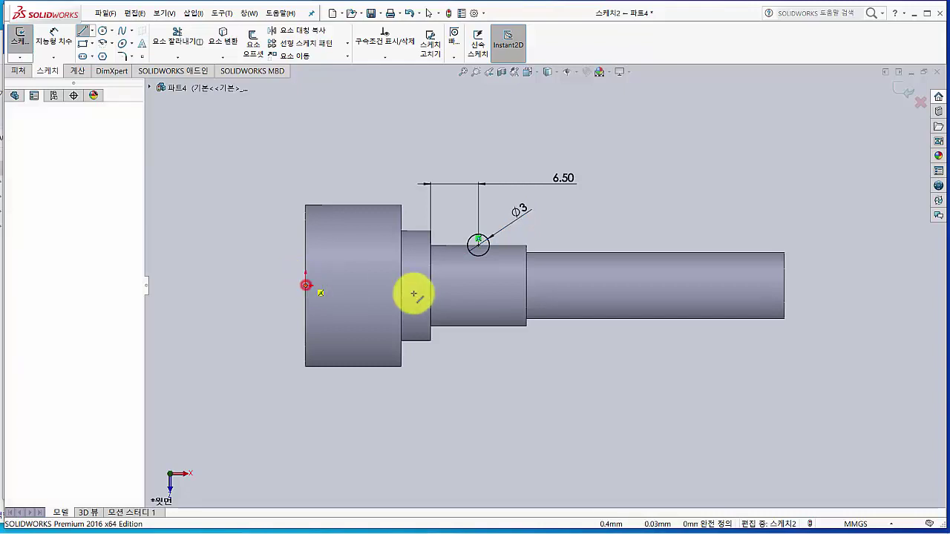
pyautogui.doubleClick(812, 283)
pyautogui.press('Escape')
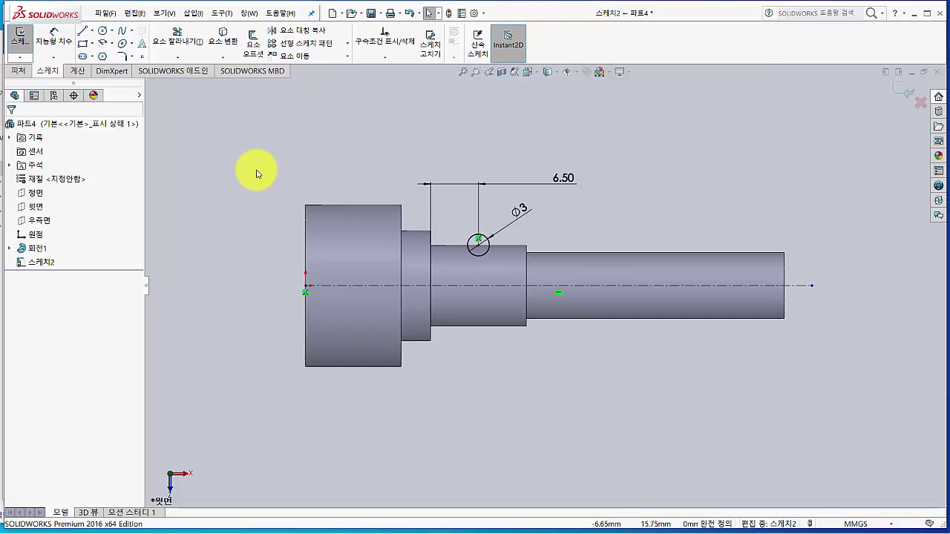
# Exit the sketch and cut the round groove by revolving the 3 mm circle 360 degrees around the centerline.
pyautogui.click(20, 39)
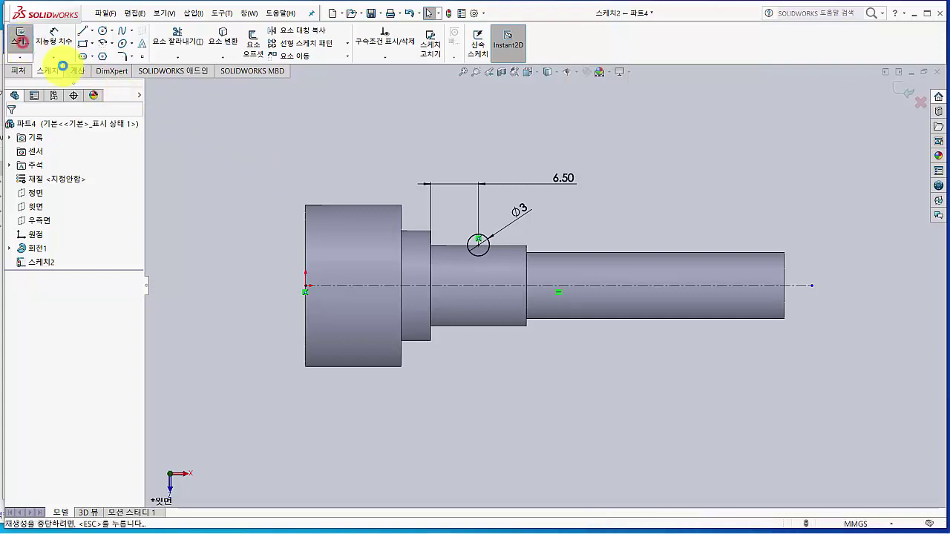
pyautogui.moveTo(418, 165); pyautogui.dragTo(426, 206, button='middle')
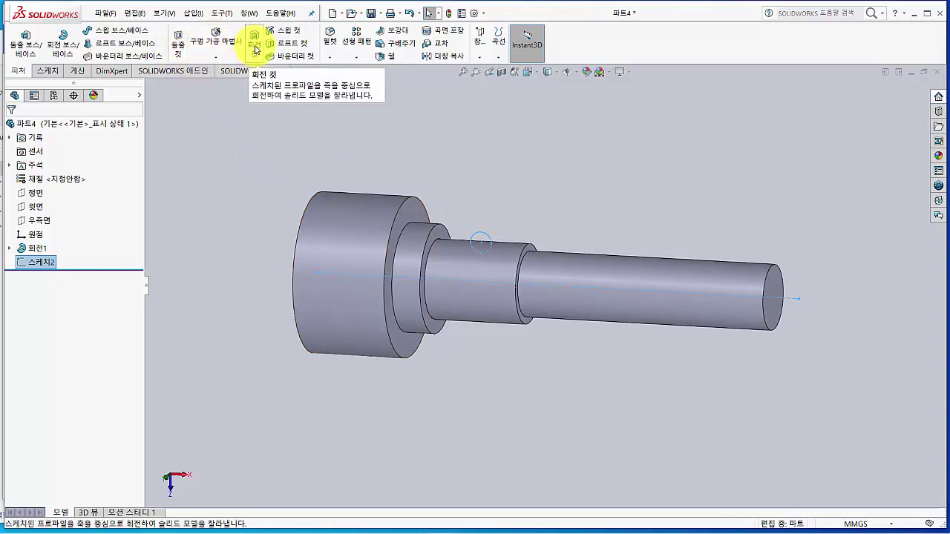
pyautogui.click(256, 46)
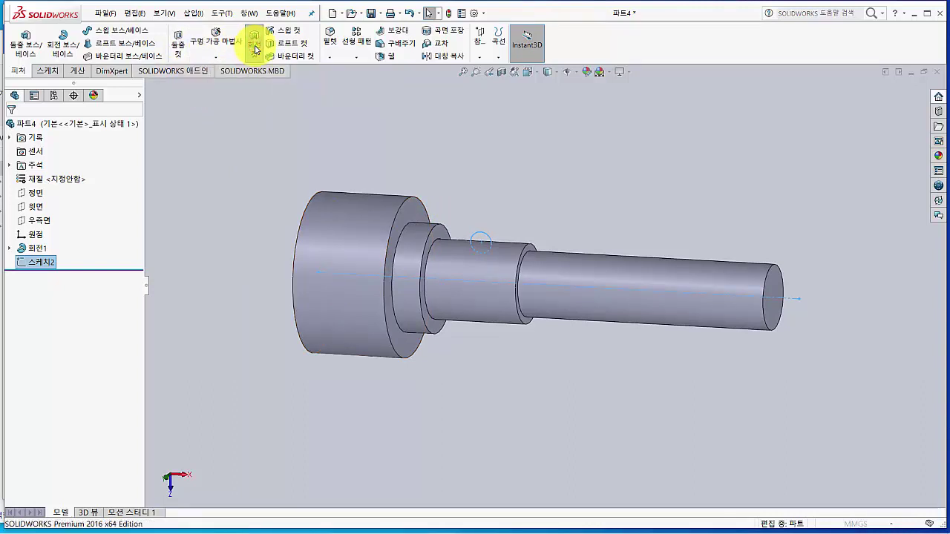
pyautogui.moveTo(386, 169)
pyautogui.mouseDown(button='middle')
pyautogui.moveTo(446, 156)
pyautogui.moveTo(396, 153)
pyautogui.moveTo(379, 168)
pyautogui.mouseUp(button='middle')
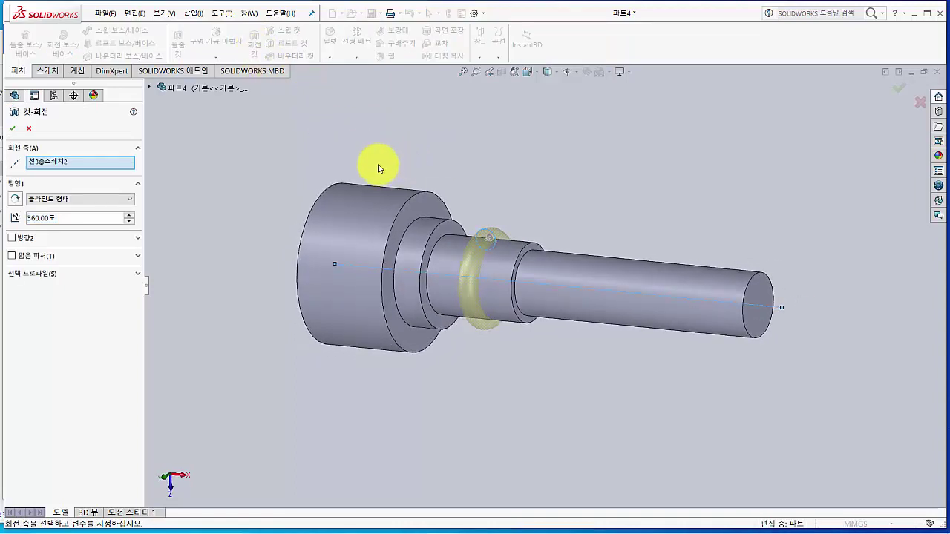
pyautogui.click(13, 127)
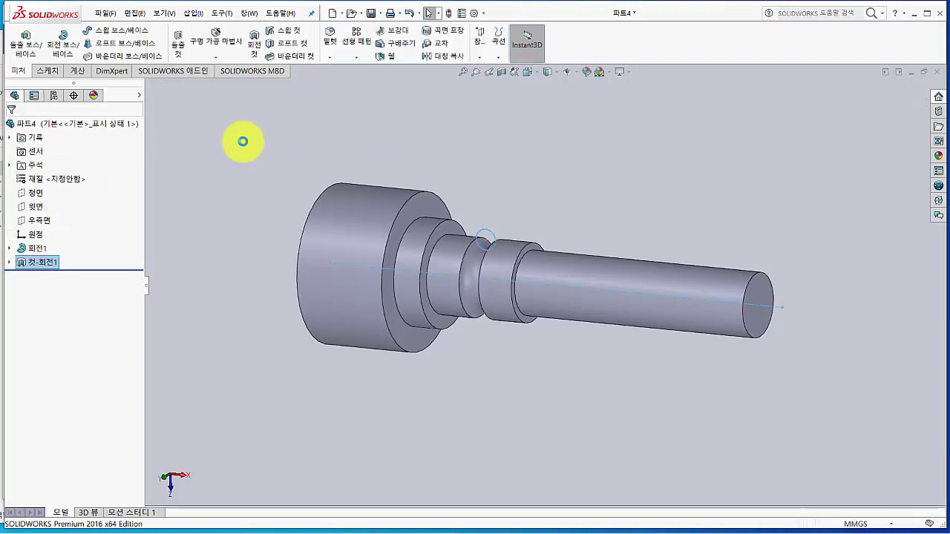
pyautogui.click(269, 153)
pyautogui.moveTo(301, 171); pyautogui.dragTo(319, 172, button='middle')
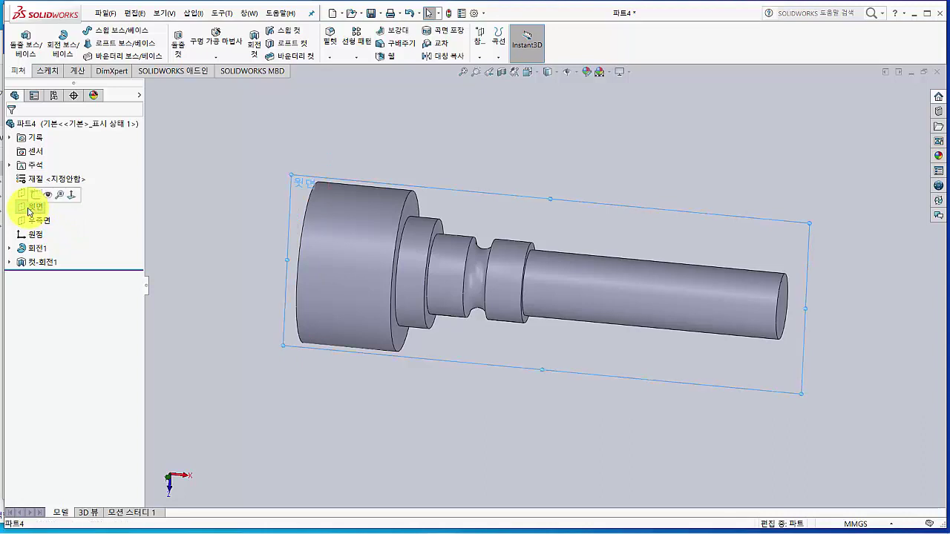
# Sketch a corner rectangle about 2.6 mm wide on the top plane, starting on the 11 mm section's end shoulder and extending above the shaft.
pyautogui.click(35, 196)
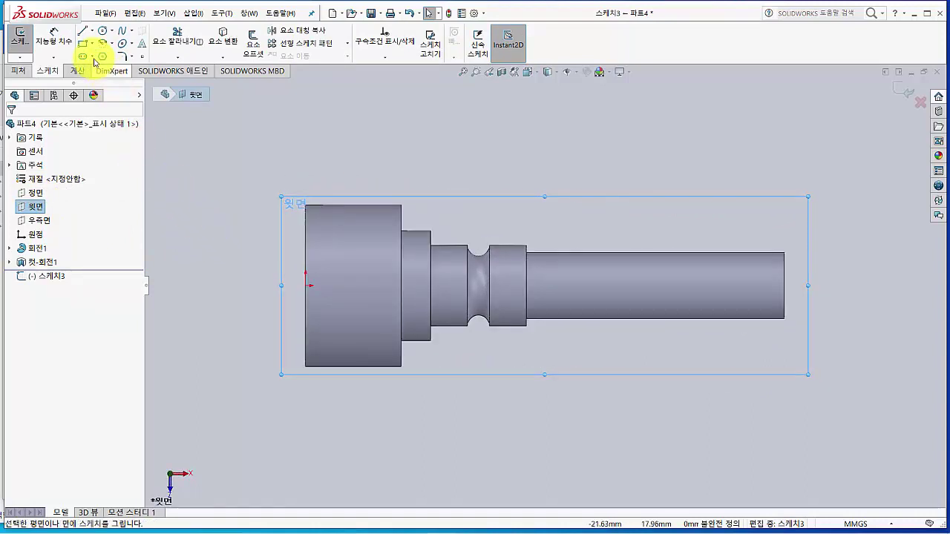
pyautogui.click(83, 47)
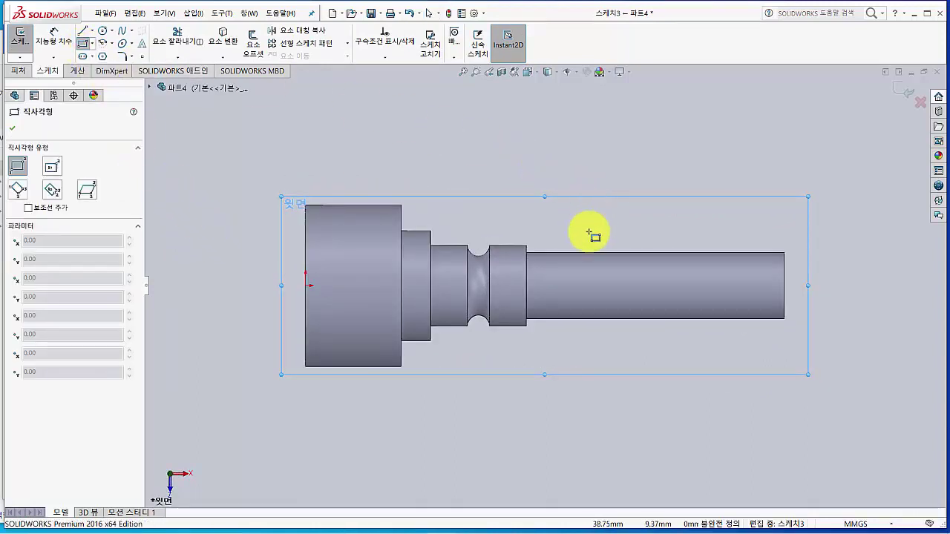
pyautogui.scroll(-1, 542, 274)
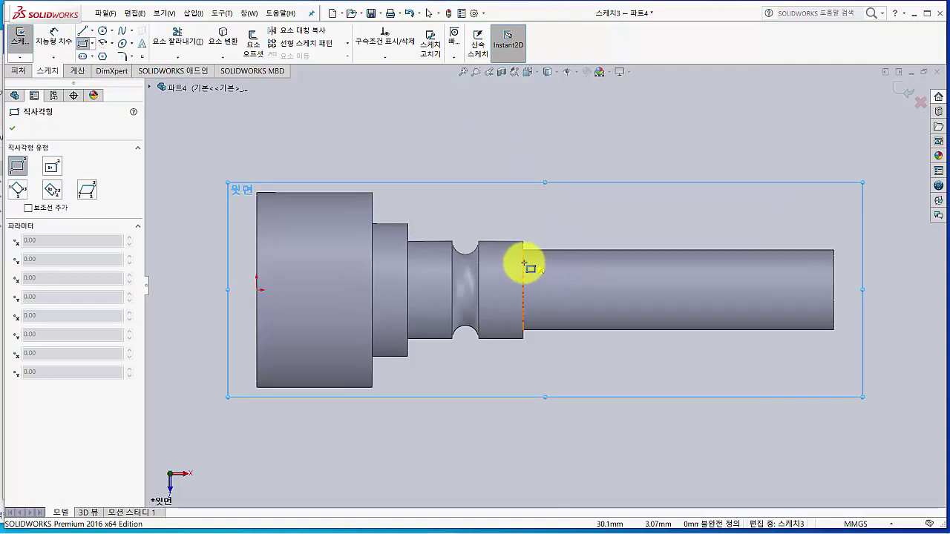
pyautogui.click(522, 264)
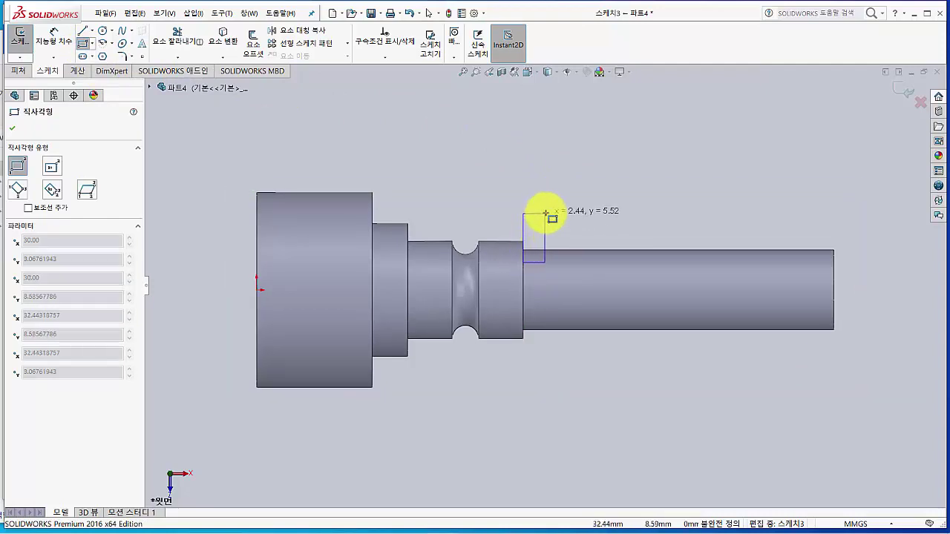
pyautogui.click(546, 213)
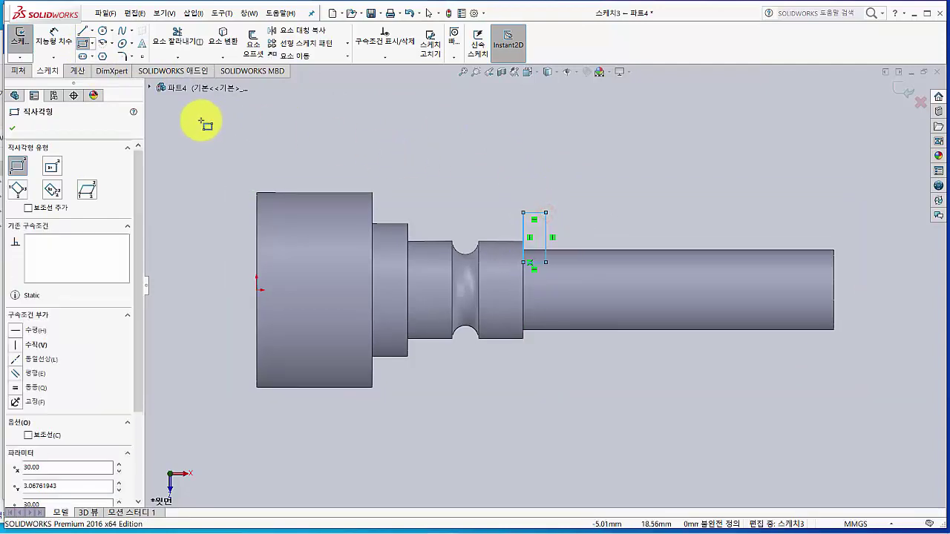
# Add a horizontal centerline to the rectangle sketch, from the origin along the axis past the shaft's free end.
pyautogui.click(92, 31)
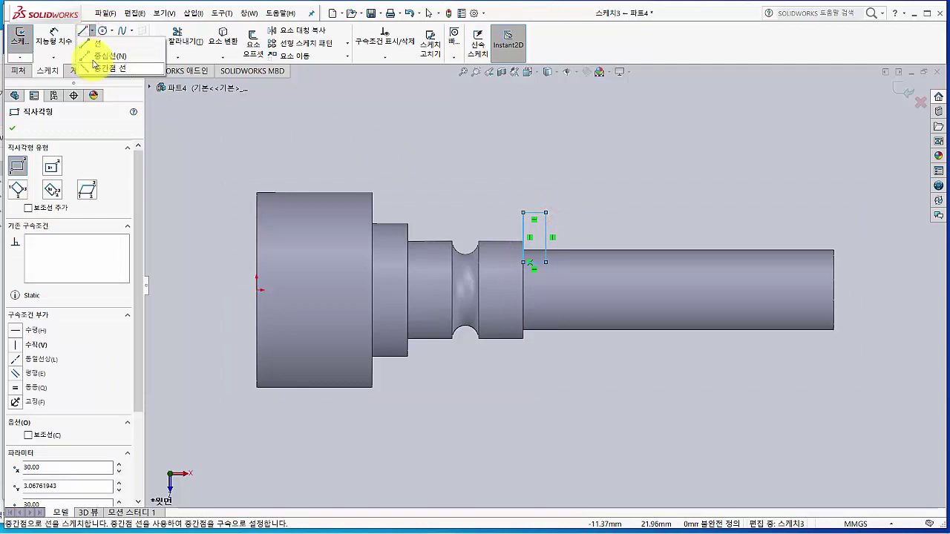
pyautogui.click(93, 58)
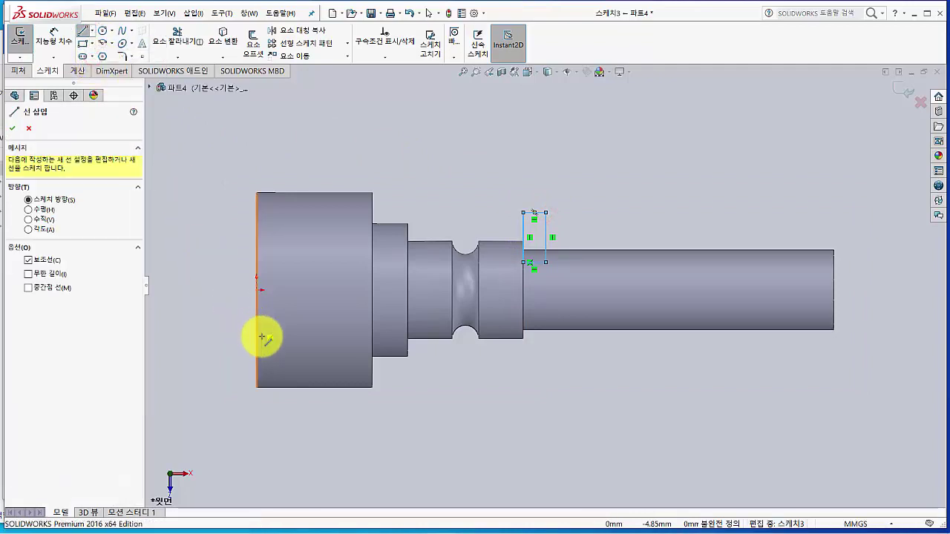
pyautogui.click(256, 290)
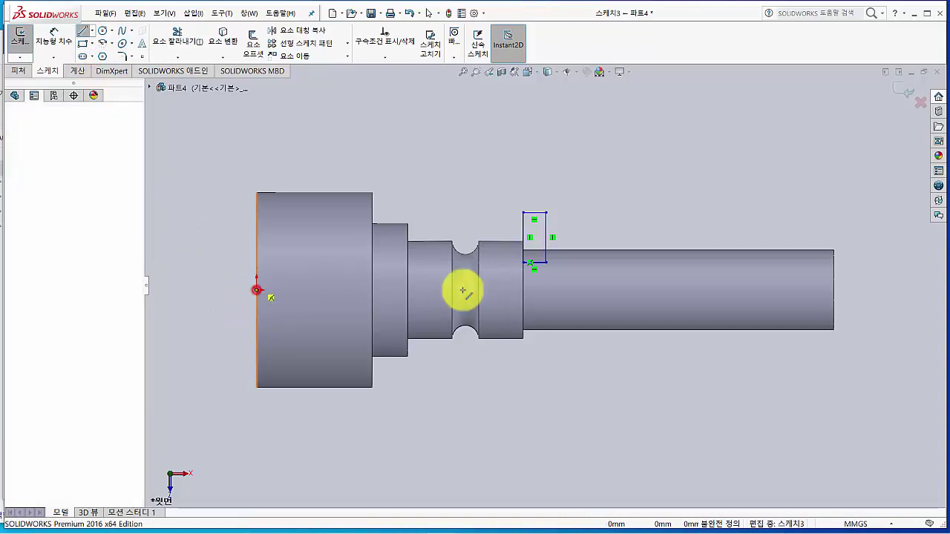
pyautogui.click(856, 288)
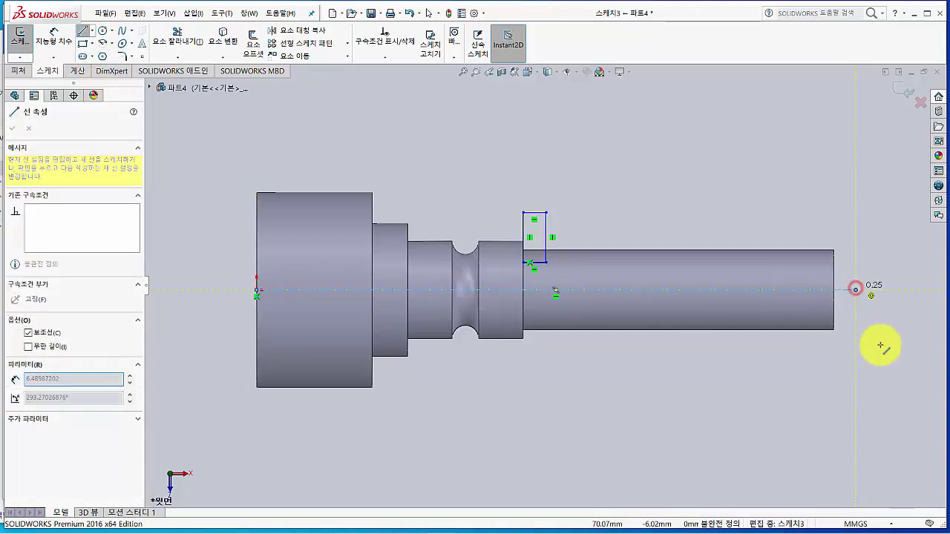
pyautogui.press('Escape')
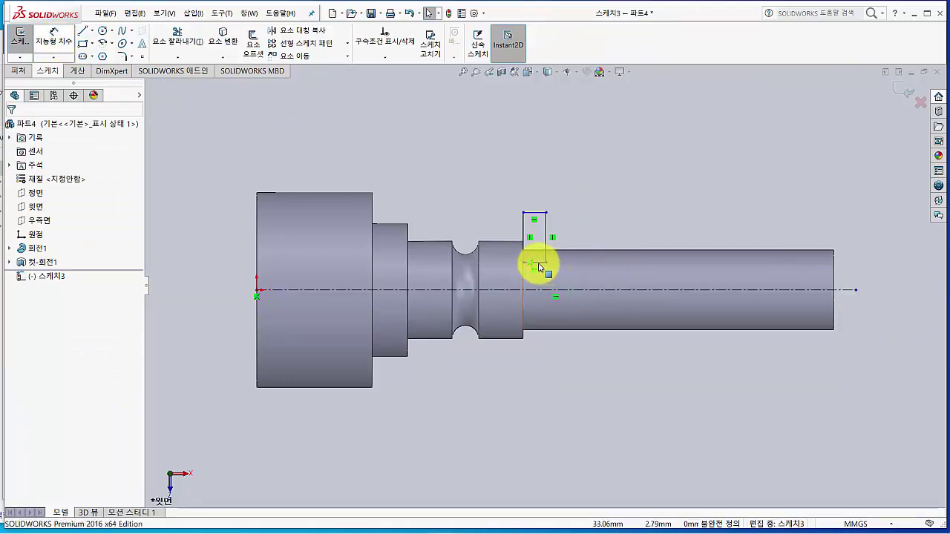
pyautogui.click(557, 290)
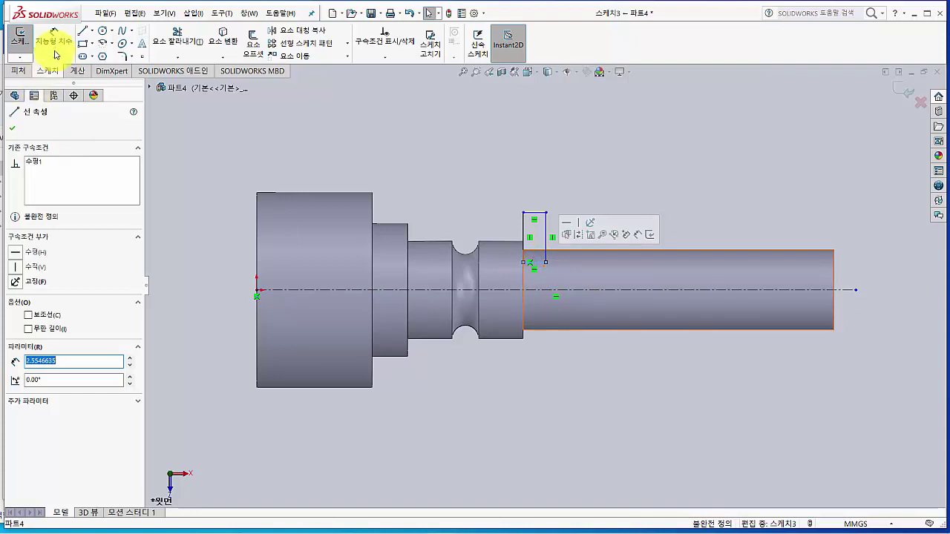
pyautogui.click(56, 45)
pyautogui.click(536, 213)
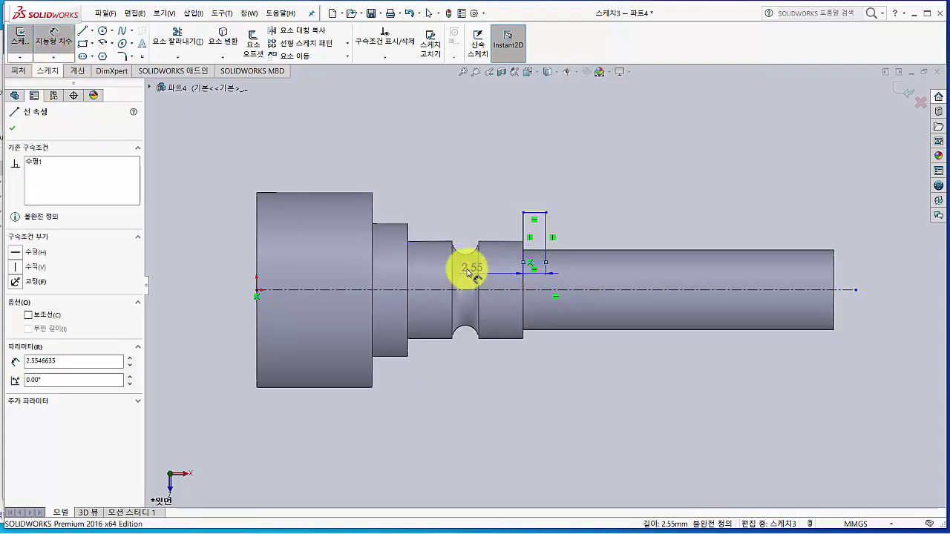
pyautogui.press('Escape')
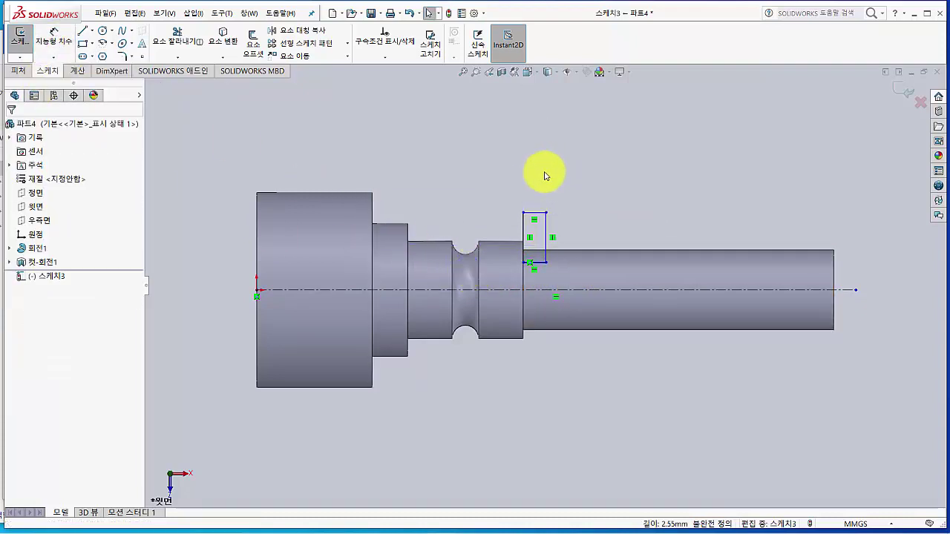
# Dimension the rectangle's lower edge across the centerline as a 6 mm diameter.
pyautogui.click(57, 44)
pyautogui.click(591, 290)
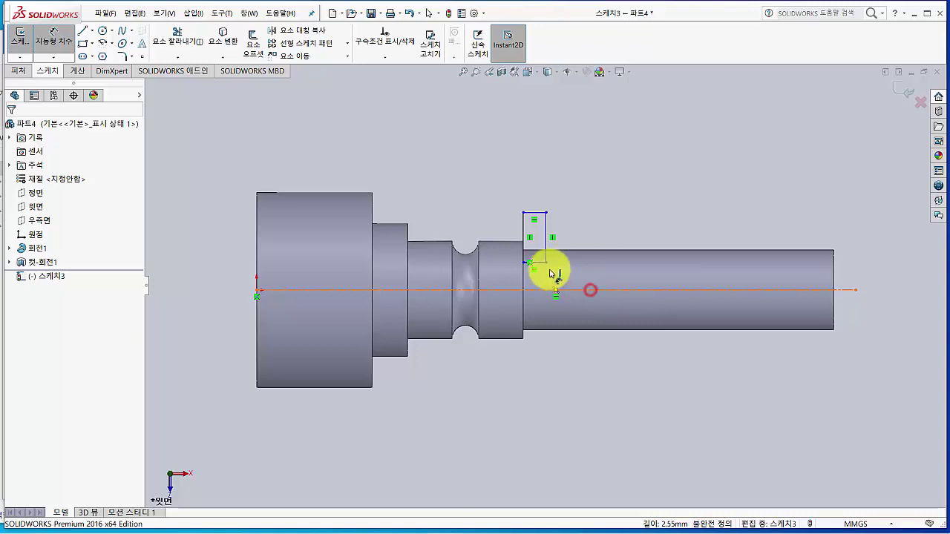
pyautogui.click(539, 263)
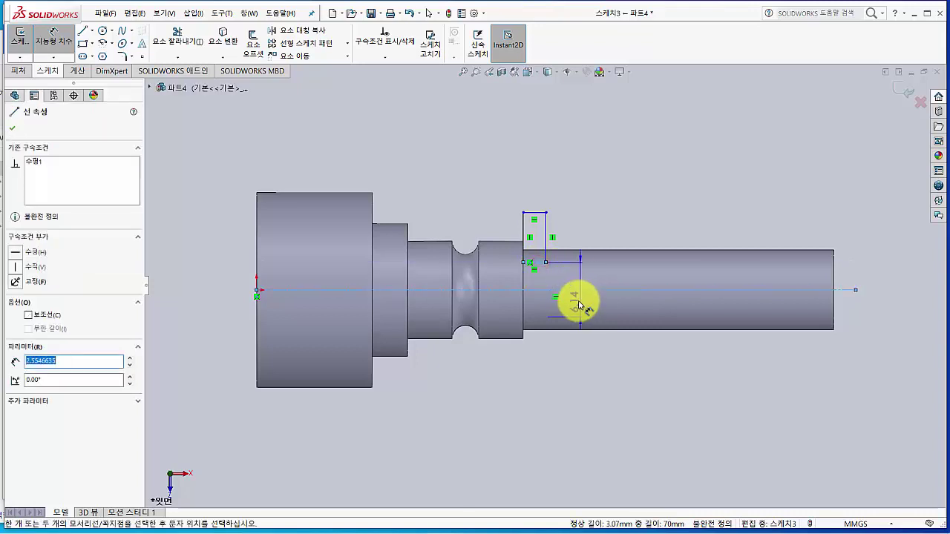
pyautogui.click(578, 301)
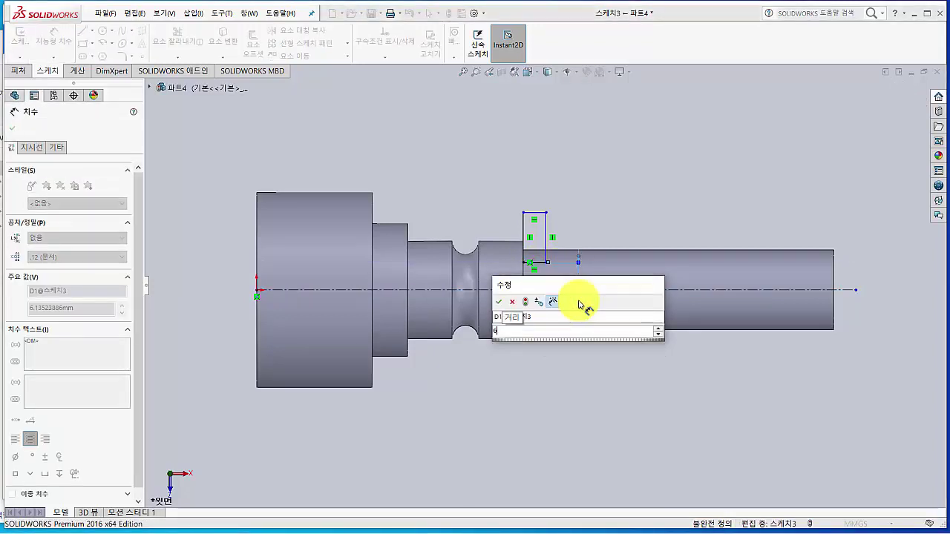
pyautogui.write('6')
pyautogui.press('Return')
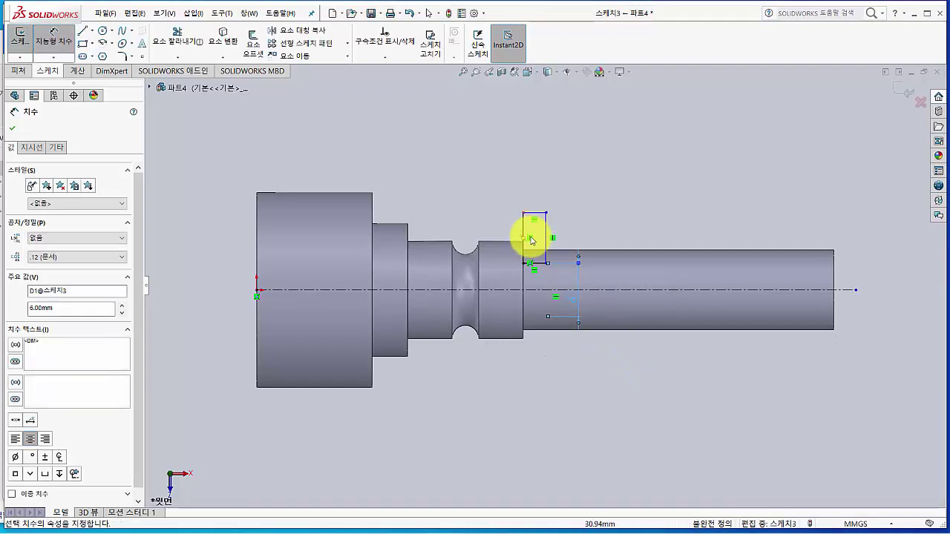
# Dimension the width between the rectangle's two vertical edges as 3 mm.
pyautogui.click(528, 230)
pyautogui.click(544, 229)
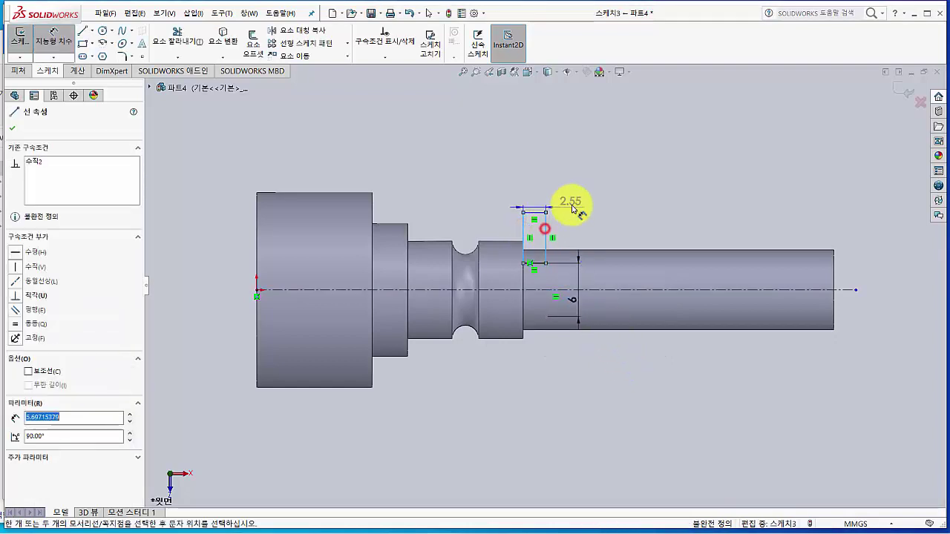
pyautogui.click(578, 200)
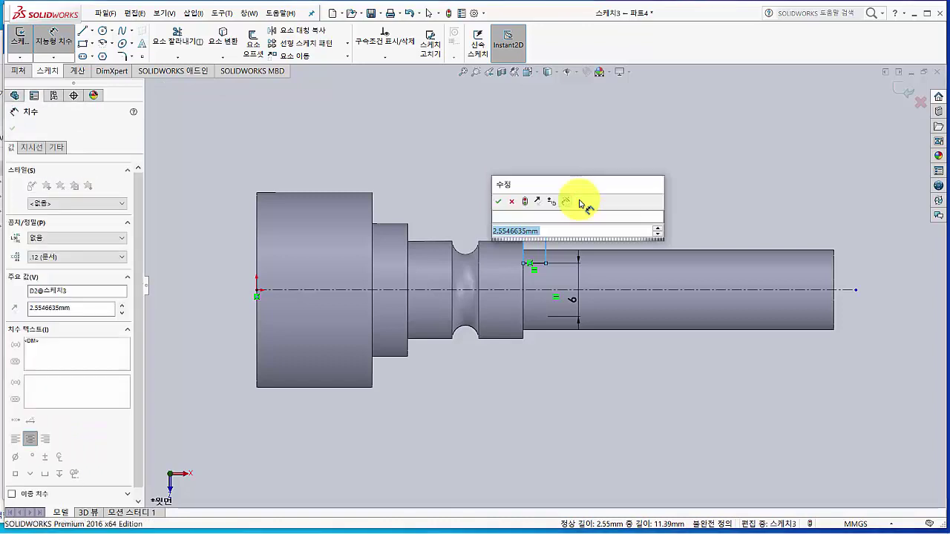
pyautogui.press('Return')
pyautogui.click(668, 189)
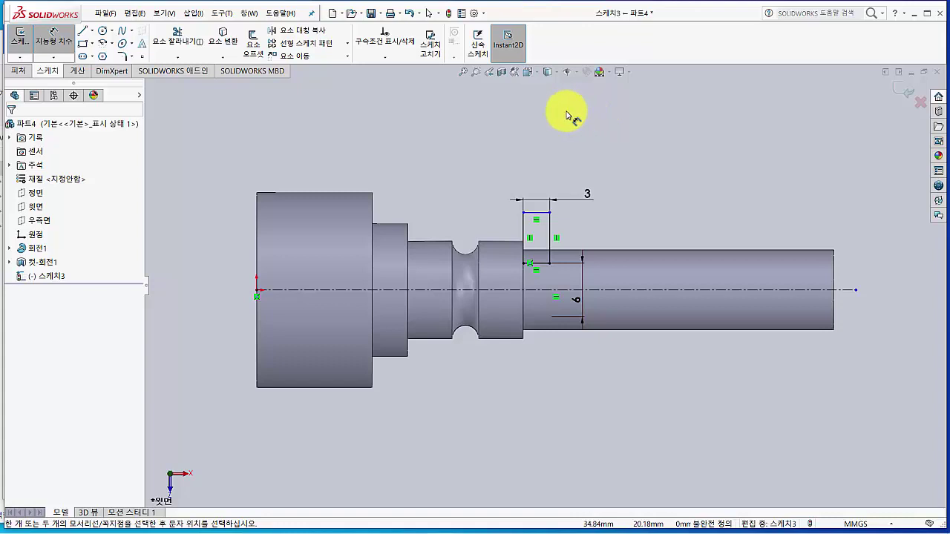
# Exit the sketch and cut the relief groove beside the shoulder by revolving the rectangle 360 degrees around the centerline.
pyautogui.click(20, 39)
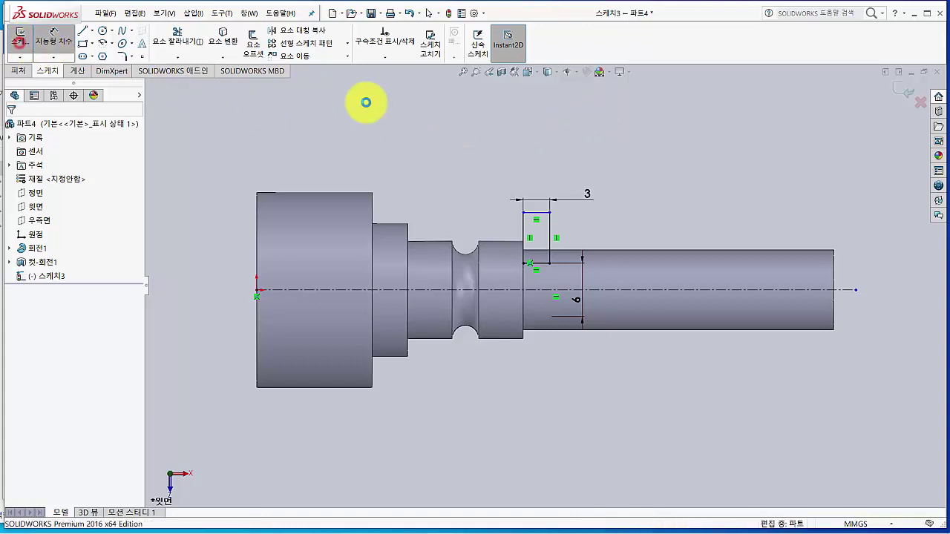
pyautogui.moveTo(469, 176); pyautogui.dragTo(450, 233, button='middle')
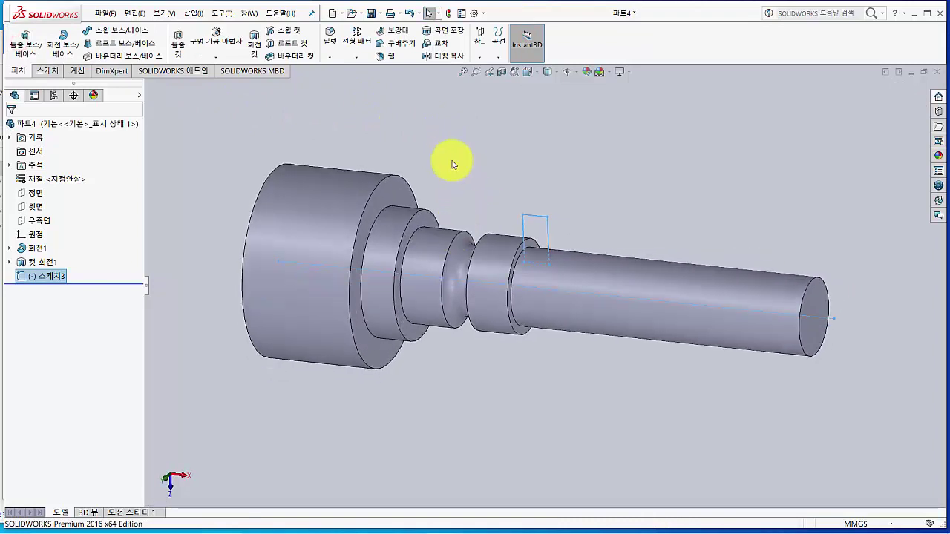
pyautogui.click(254, 48)
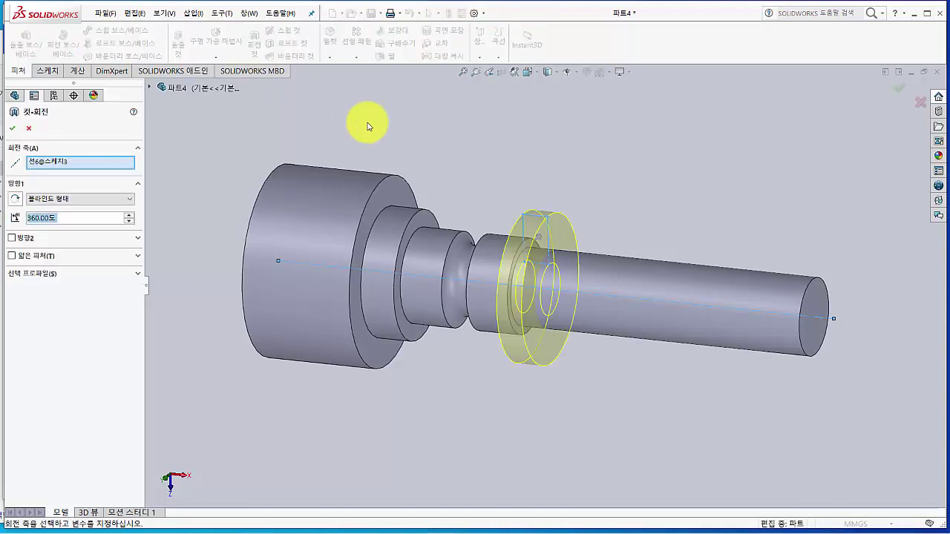
pyautogui.click(12, 132)
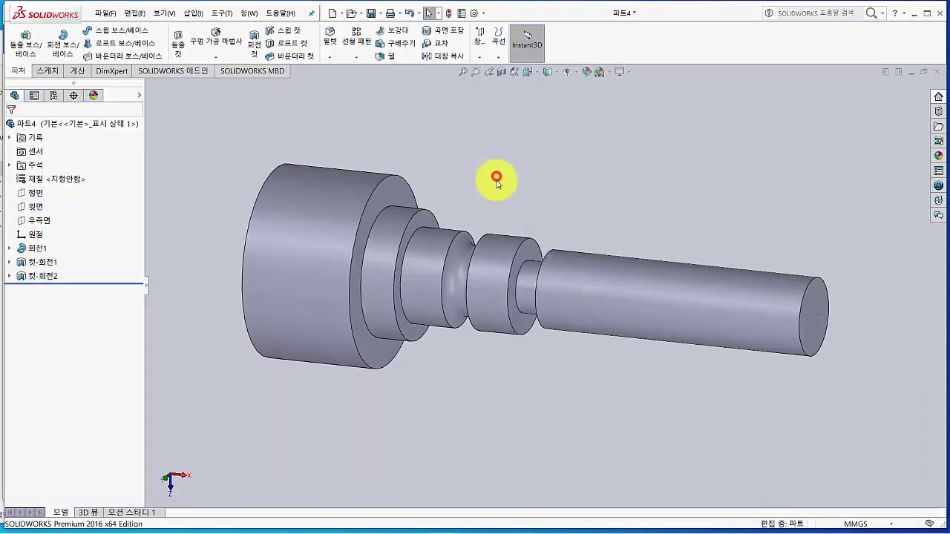
# Chamfer both circular outer edges of the large cylindrical head by 1 mm at 45 degrees.
pyautogui.moveTo(492, 177)
pyautogui.mouseDown(button='middle')
pyautogui.moveTo(568, 163)
pyautogui.moveTo(485, 185)
pyautogui.moveTo(537, 200)
pyautogui.moveTo(483, 173)
pyautogui.mouseUp(button='middle')
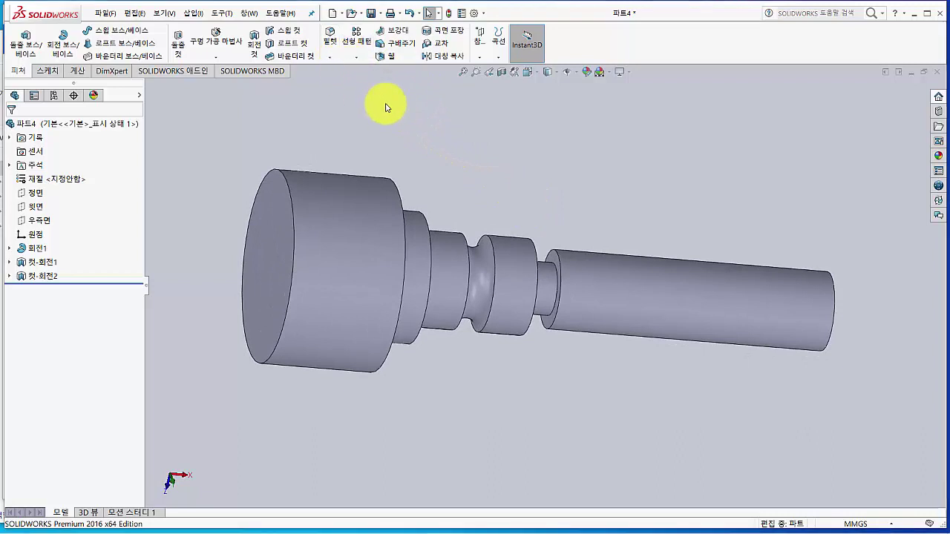
pyautogui.hotkey('alt', 'Tab')
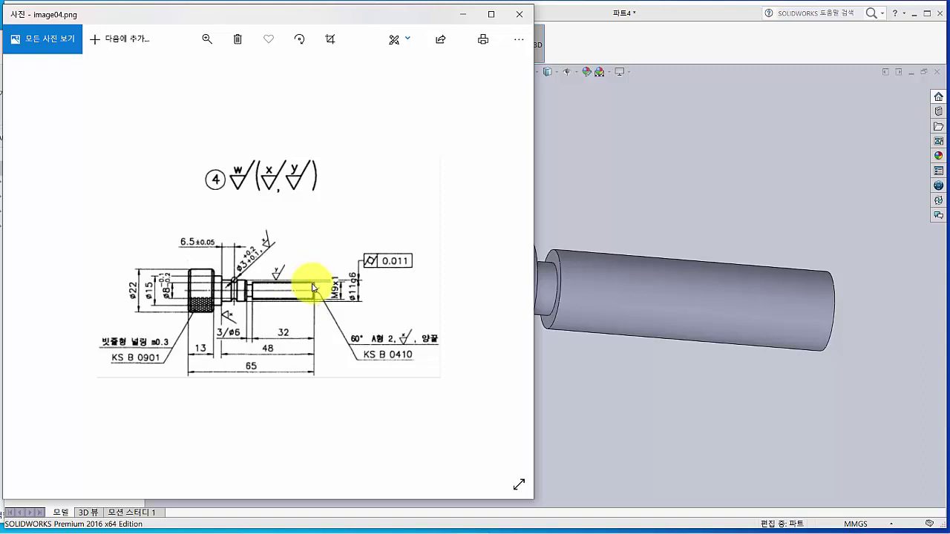
pyautogui.click(684, 44)
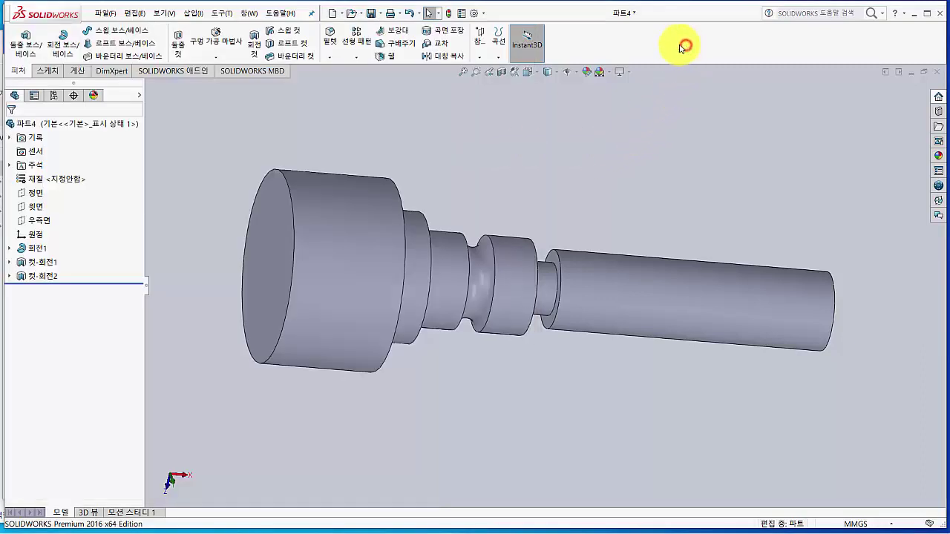
pyautogui.click(327, 57)
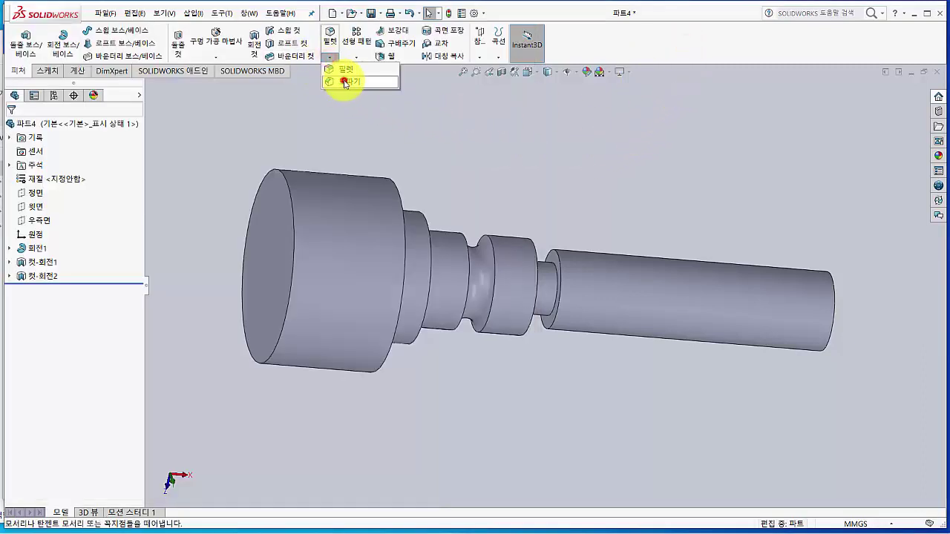
pyautogui.click(345, 81)
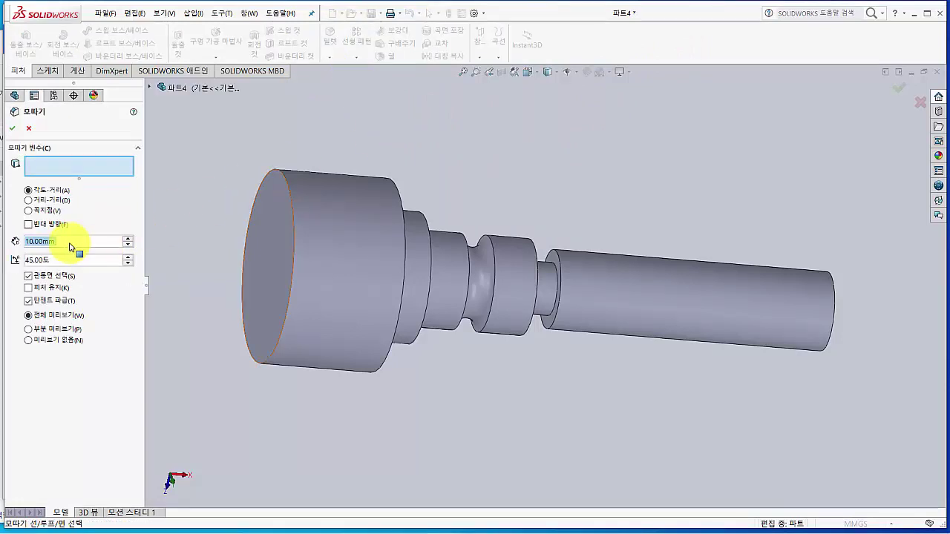
pyautogui.write('1')
pyautogui.click(198, 170)
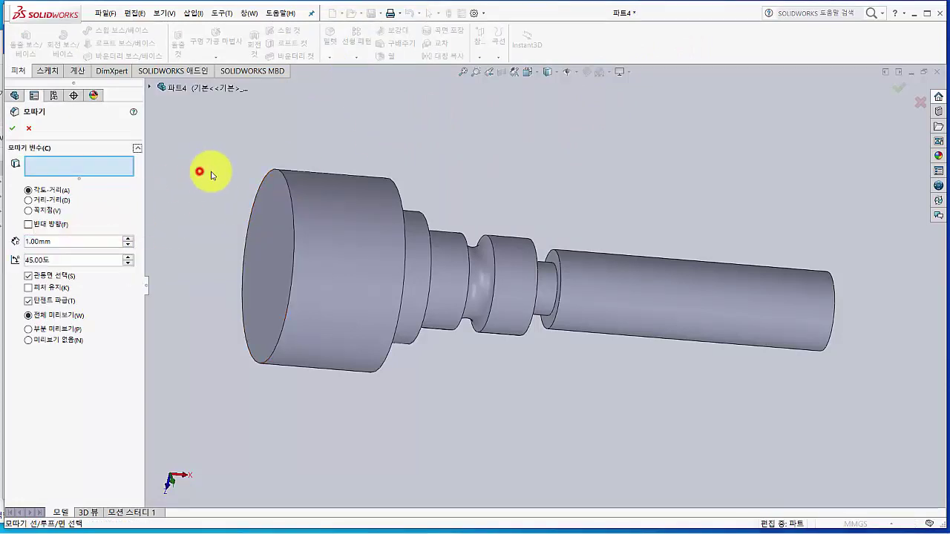
pyautogui.click(287, 186)
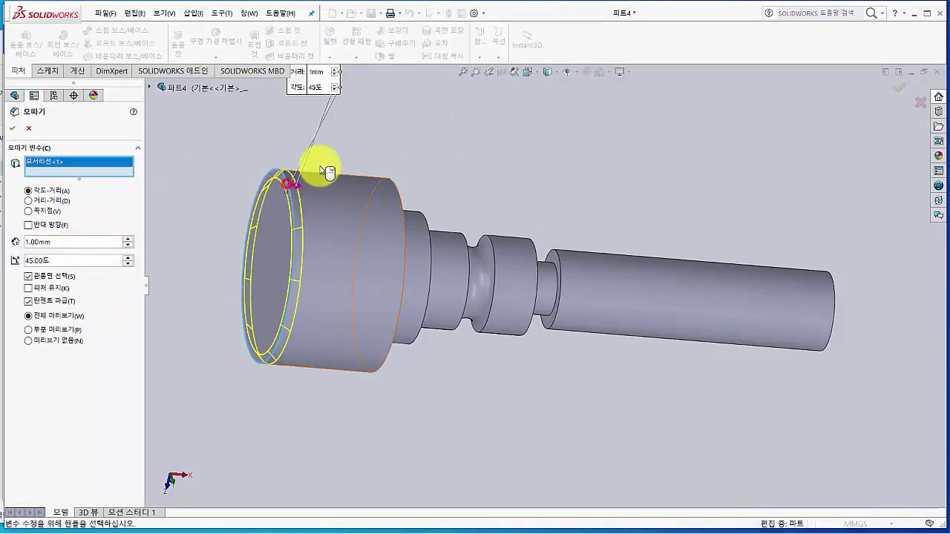
pyautogui.click(406, 198)
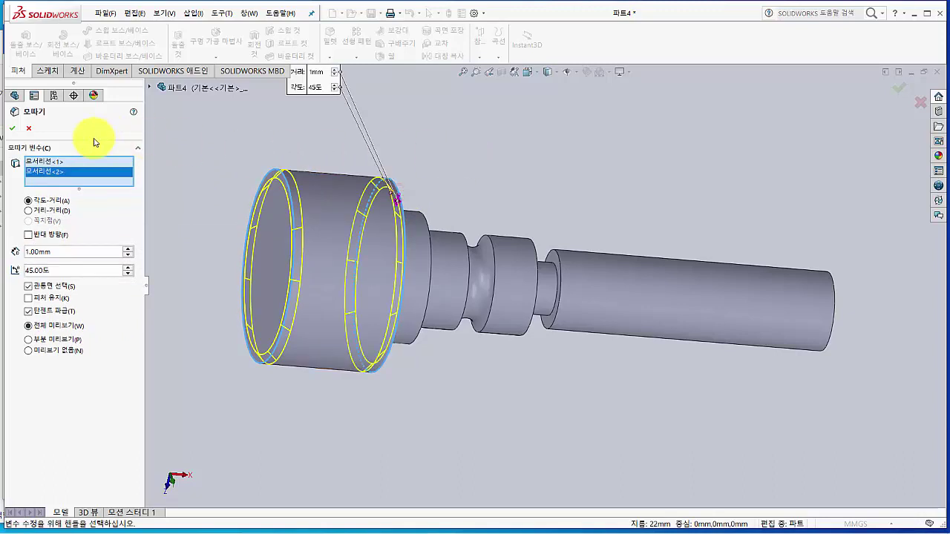
pyautogui.click(15, 129)
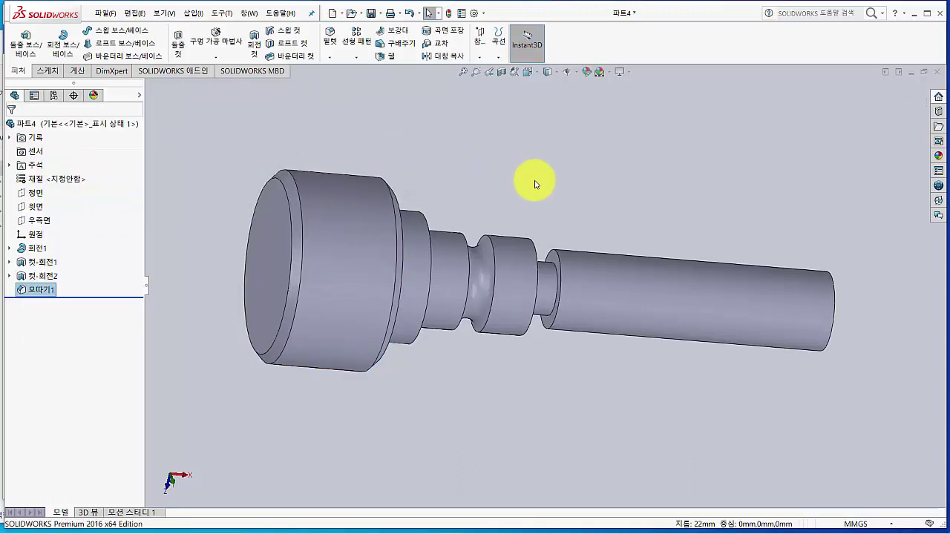
# Chamfer the collar's edge beside the relief groove and the shaft's free end edge by 0.5 mm at 45 degrees.
pyautogui.click(329, 57)
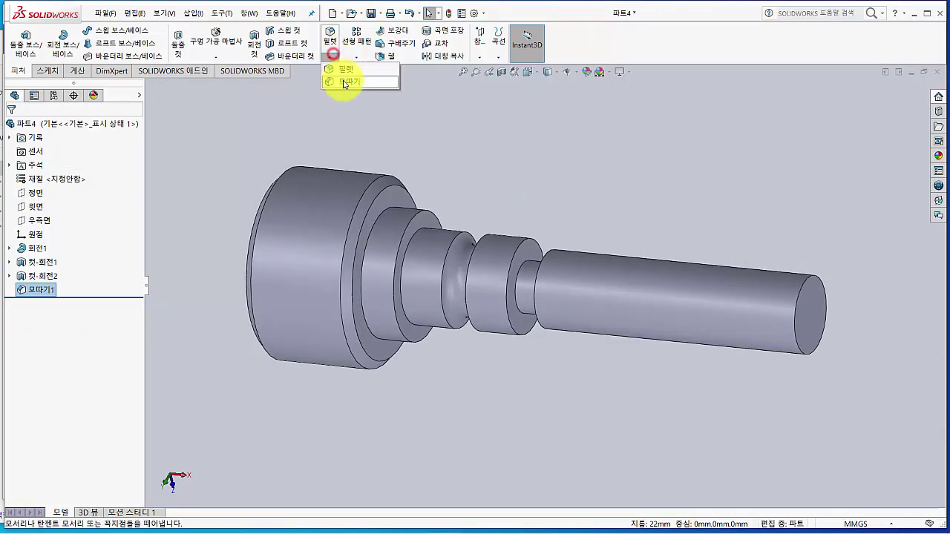
pyautogui.click(331, 88)
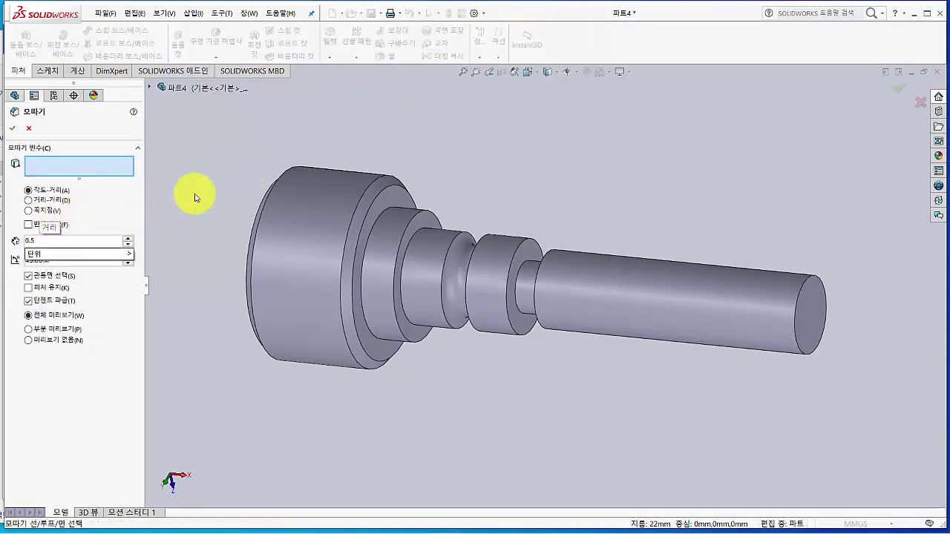
pyautogui.click(534, 241)
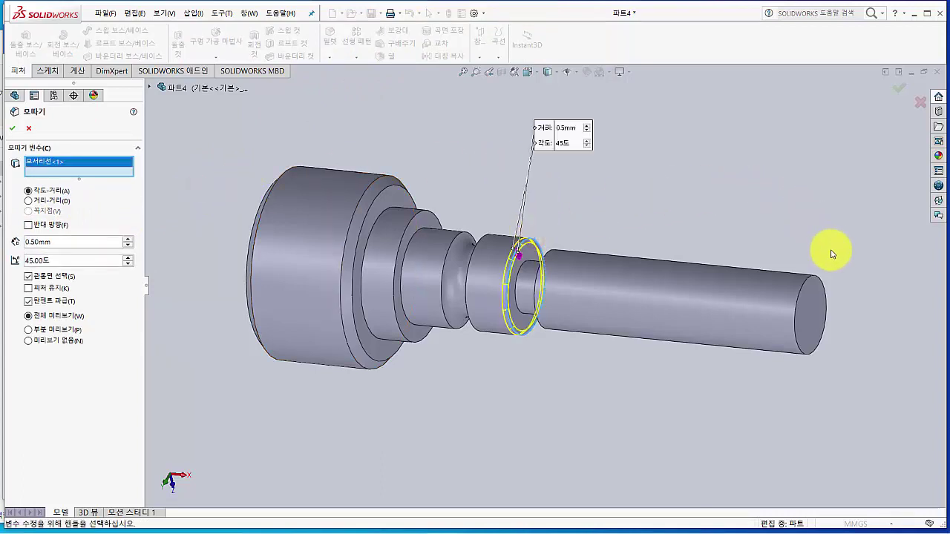
pyautogui.click(822, 285)
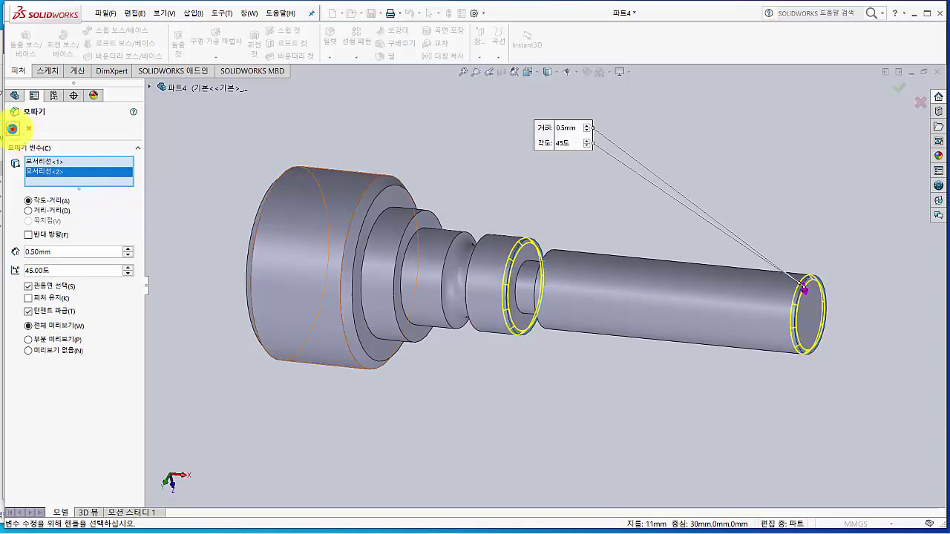
pyautogui.rightClick(221, 158)
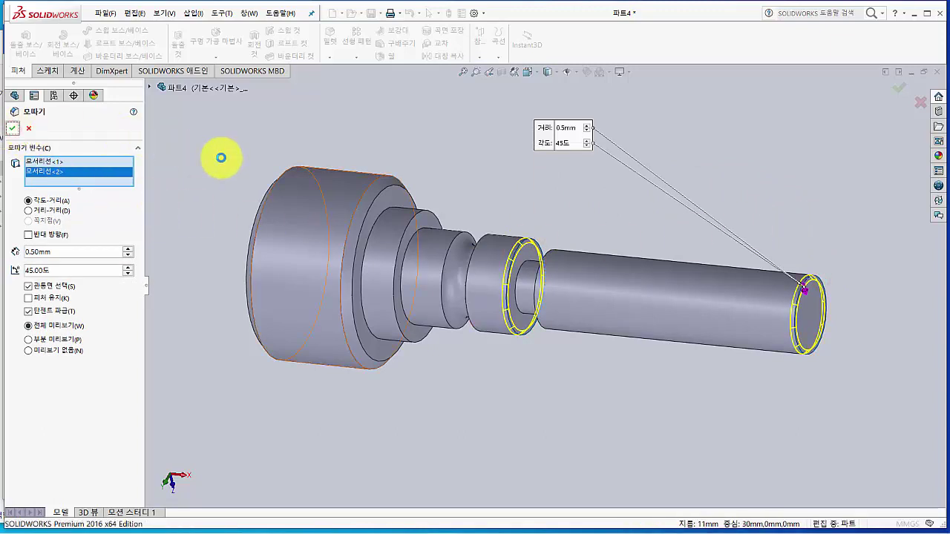
# Save the part as 파트4.SLDPRT in the 3D folder of A04-0706.
pyautogui.moveTo(249, 164); pyautogui.dragTo(233, 180, button='middle')
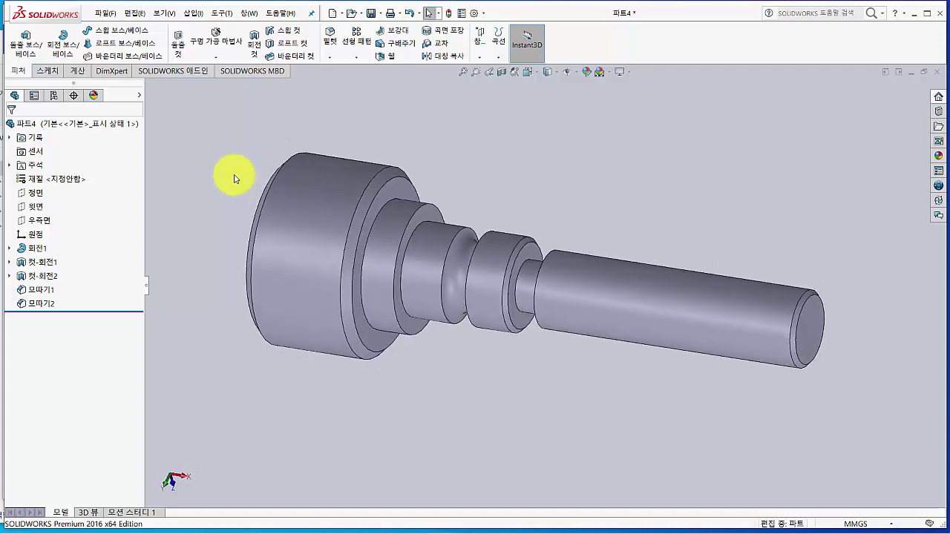
pyautogui.click(371, 14)
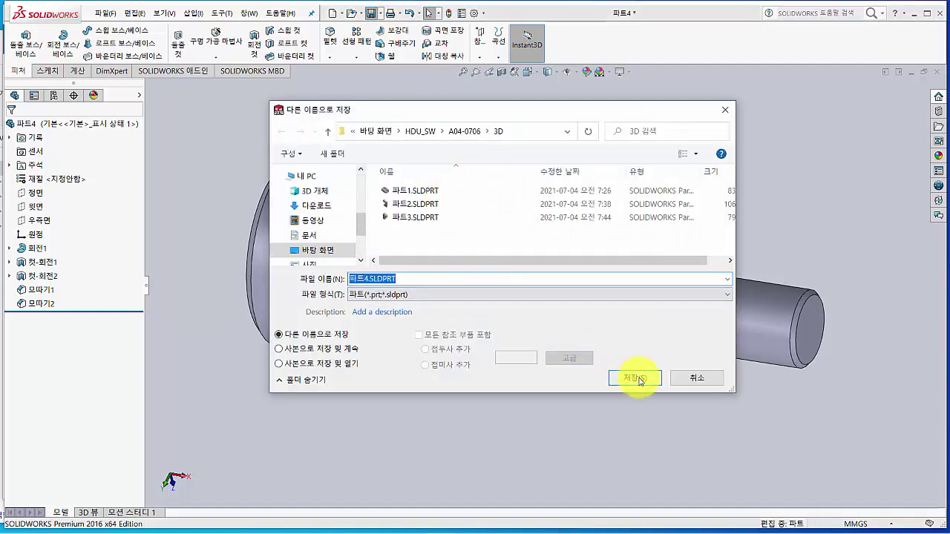
pyautogui.click(636, 379)
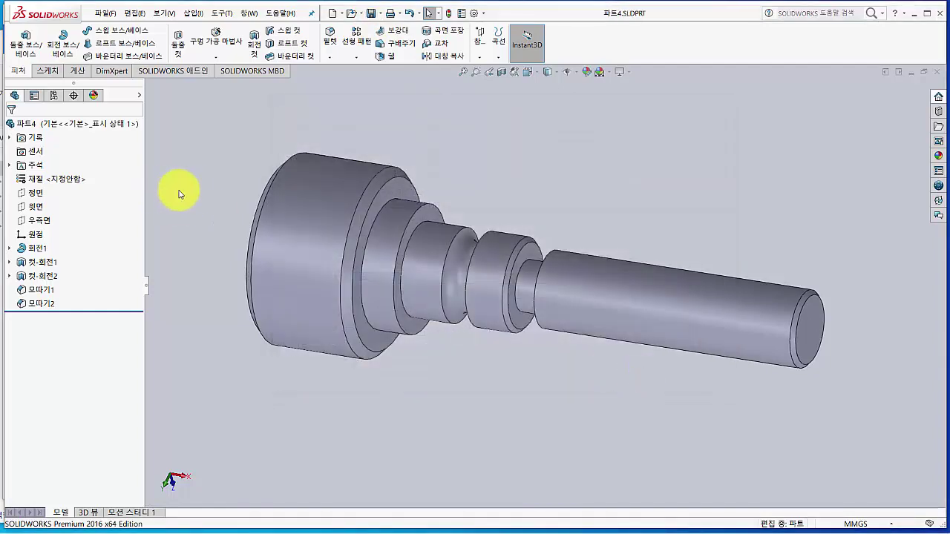
pyautogui.moveTo(192, 191); pyautogui.dragTo(199, 186, button='middle')
pyautogui.moveTo(187, 205); pyautogui.dragTo(185, 213, button='middle')
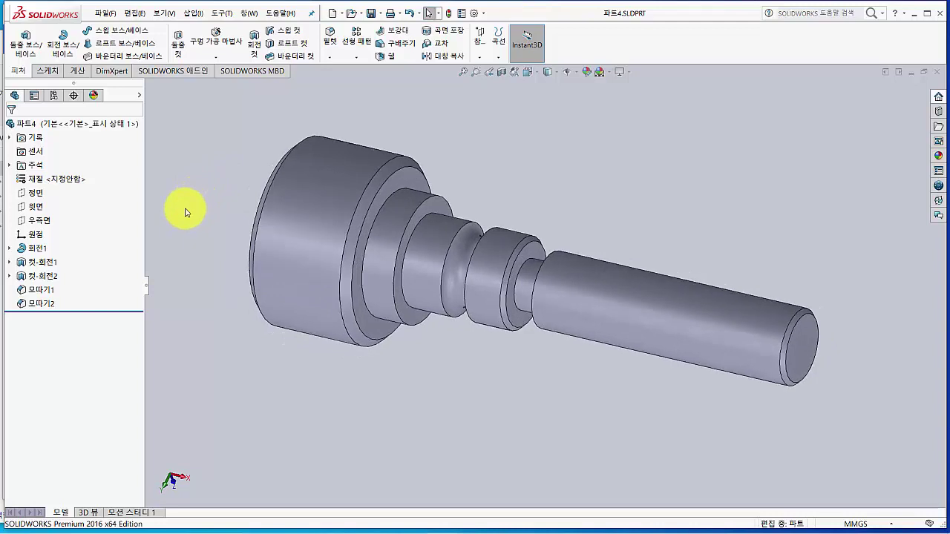